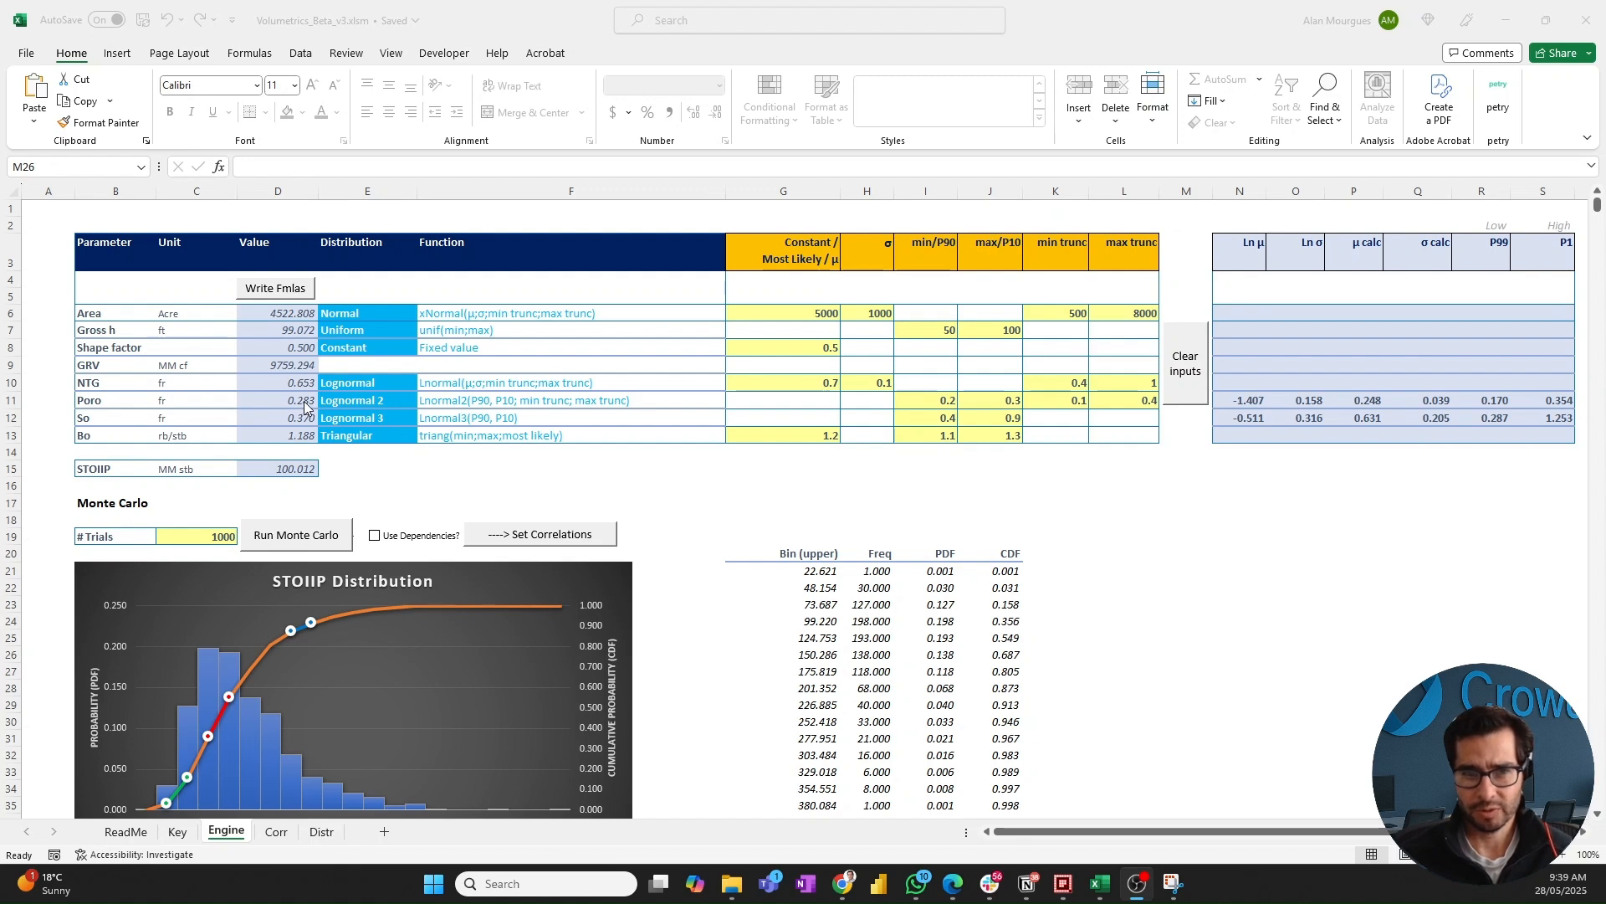
- Examine the Area row's value formula, distribution options and function lookup, plus the distribution arguments on the Key sheet
left_click(301, 319)
left_click(283, 314)
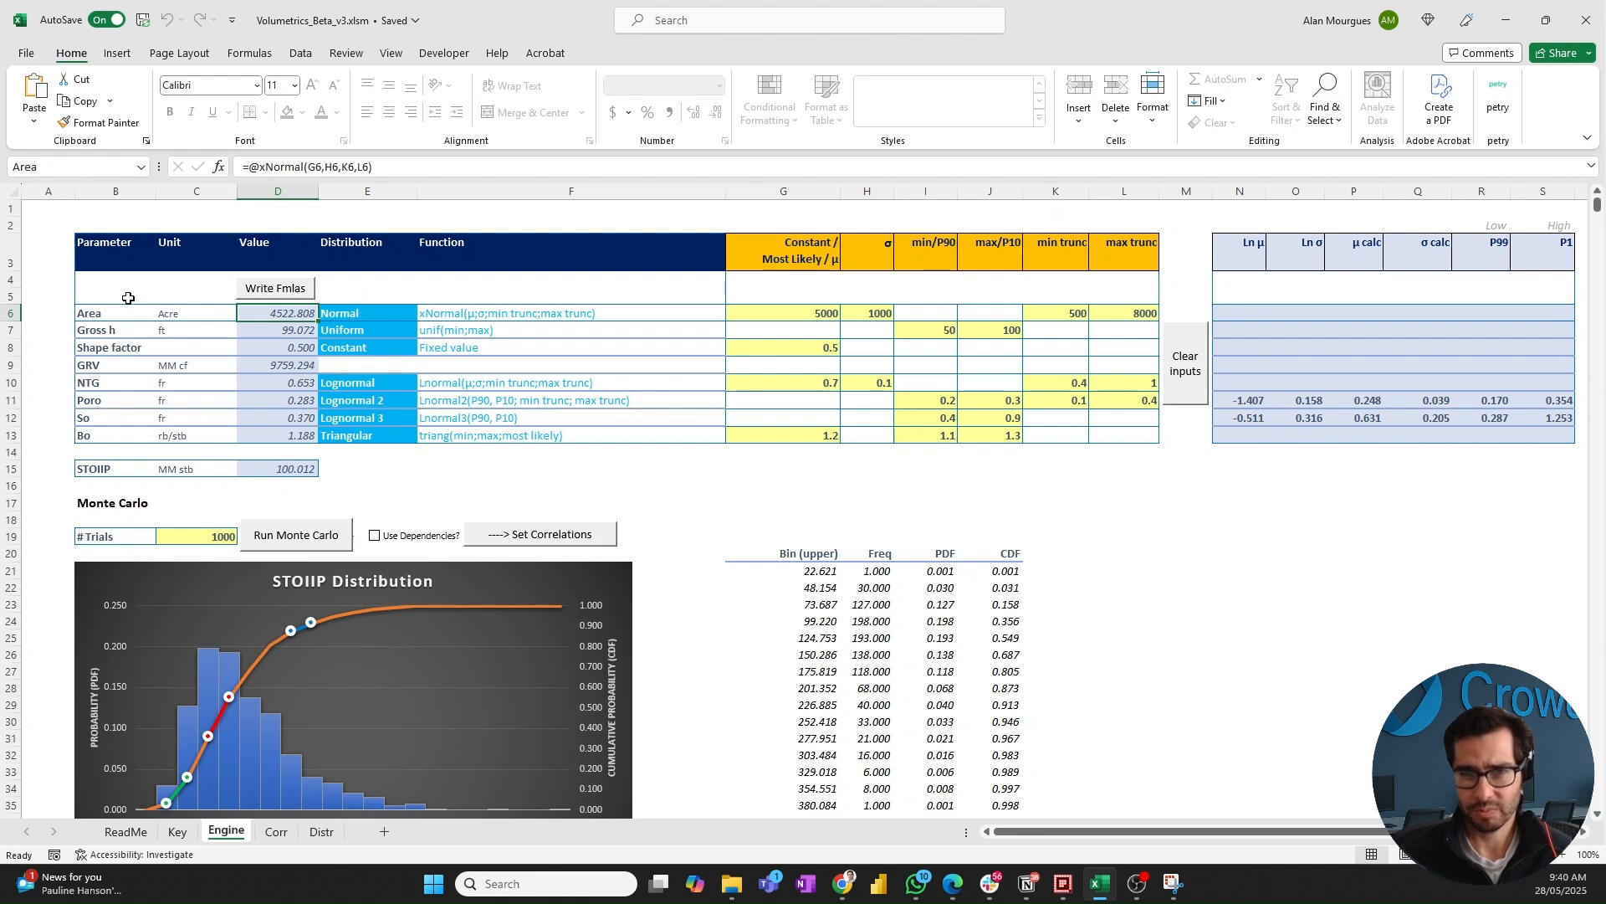
left_click(374, 316)
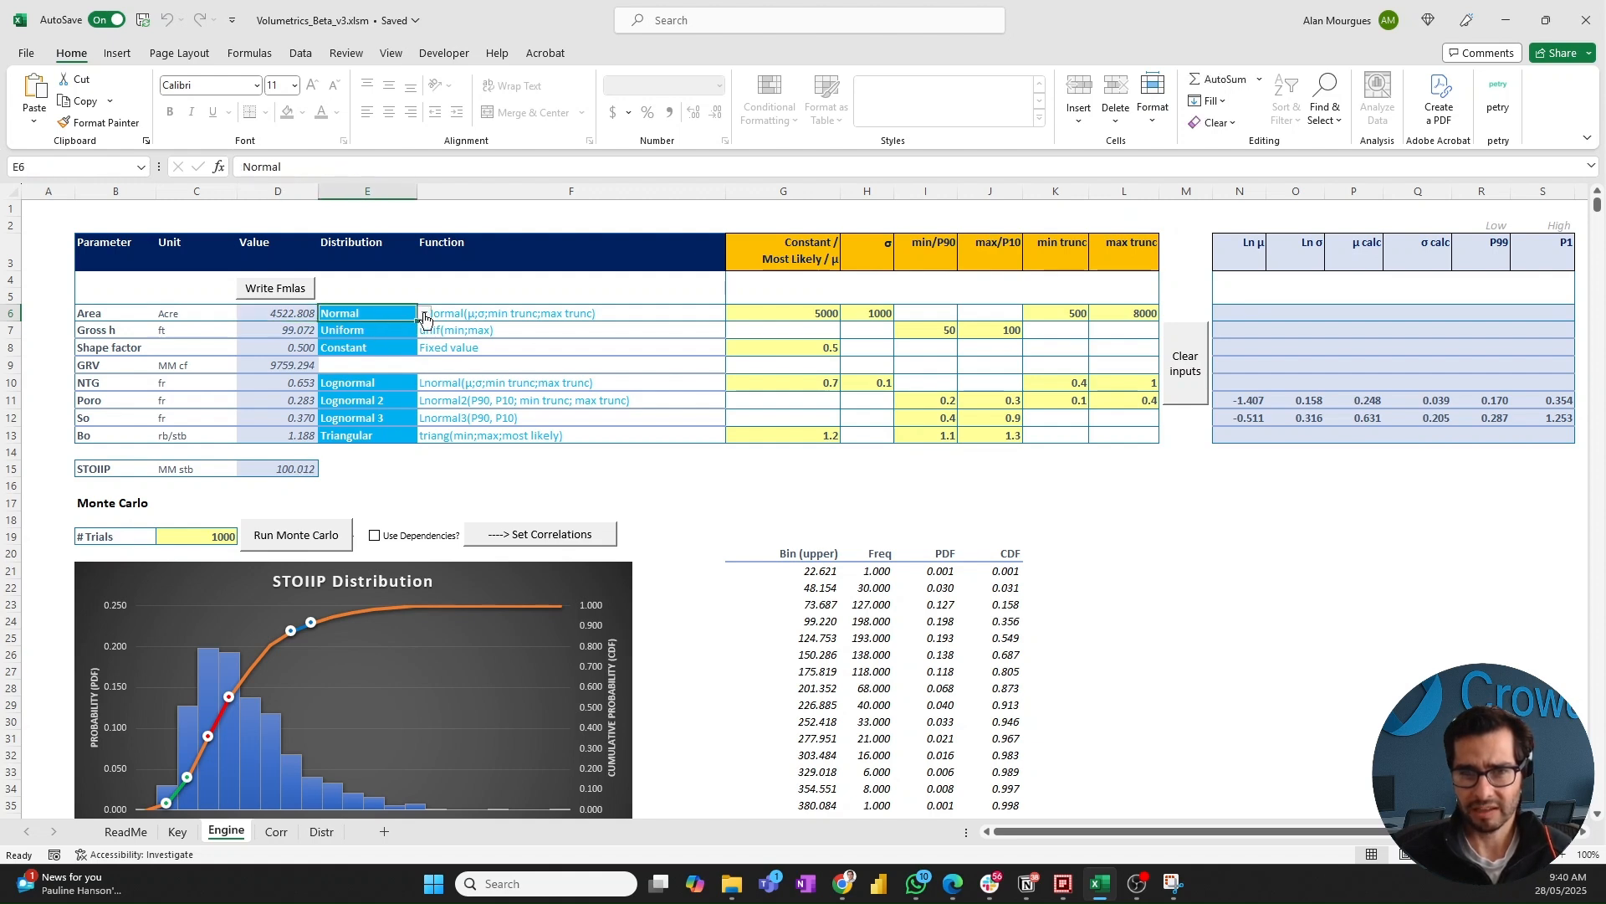
left_click(425, 315)
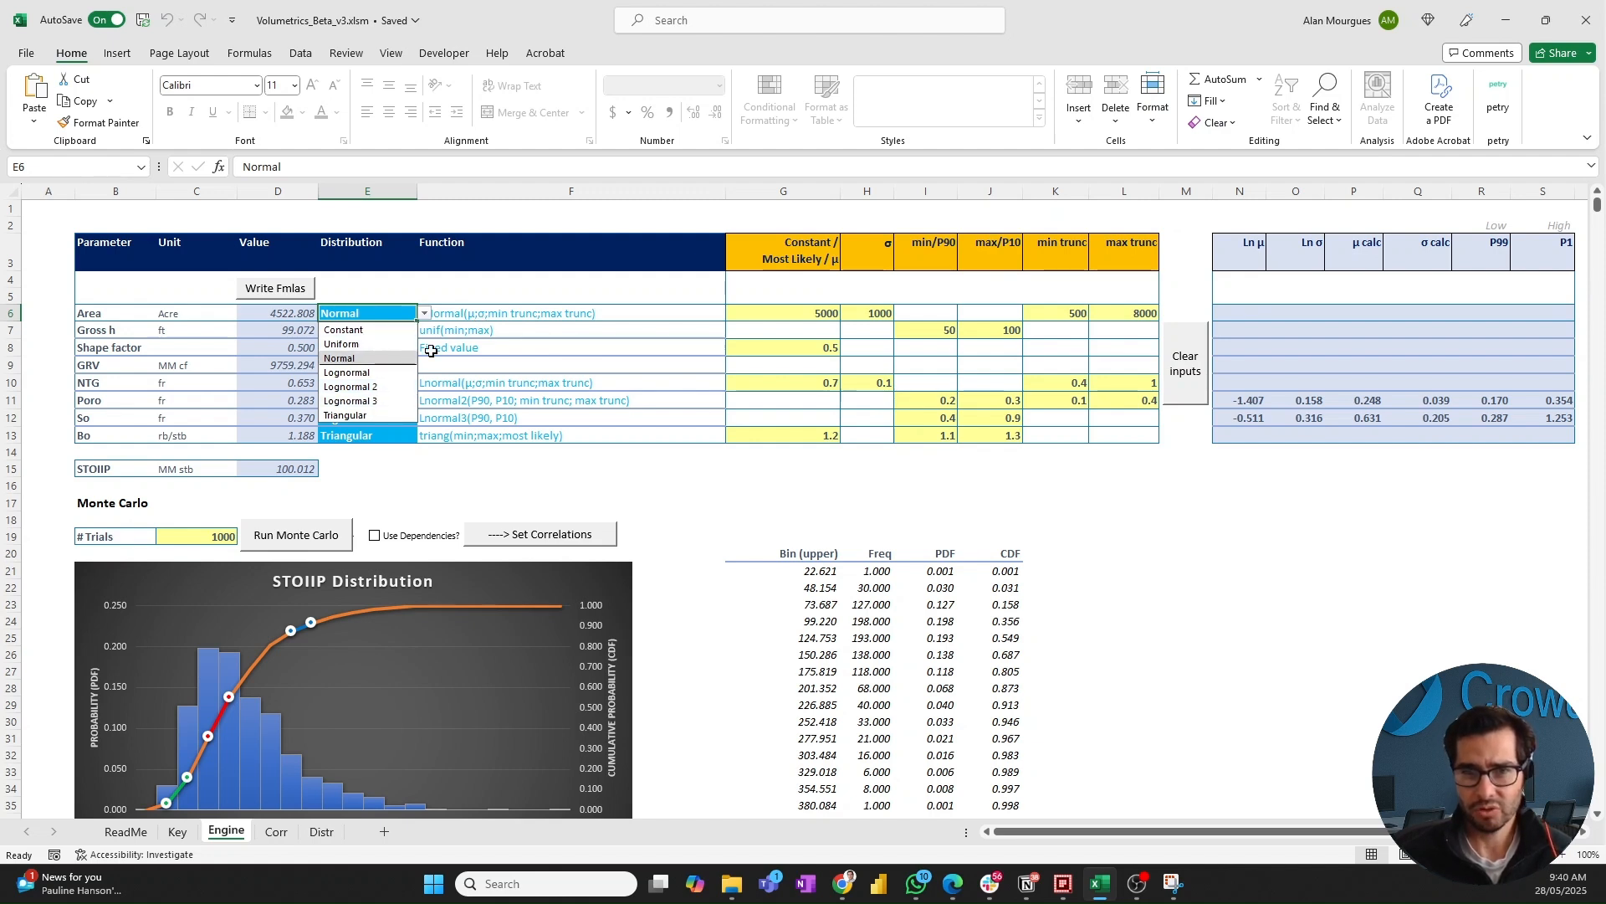
left_click(486, 315)
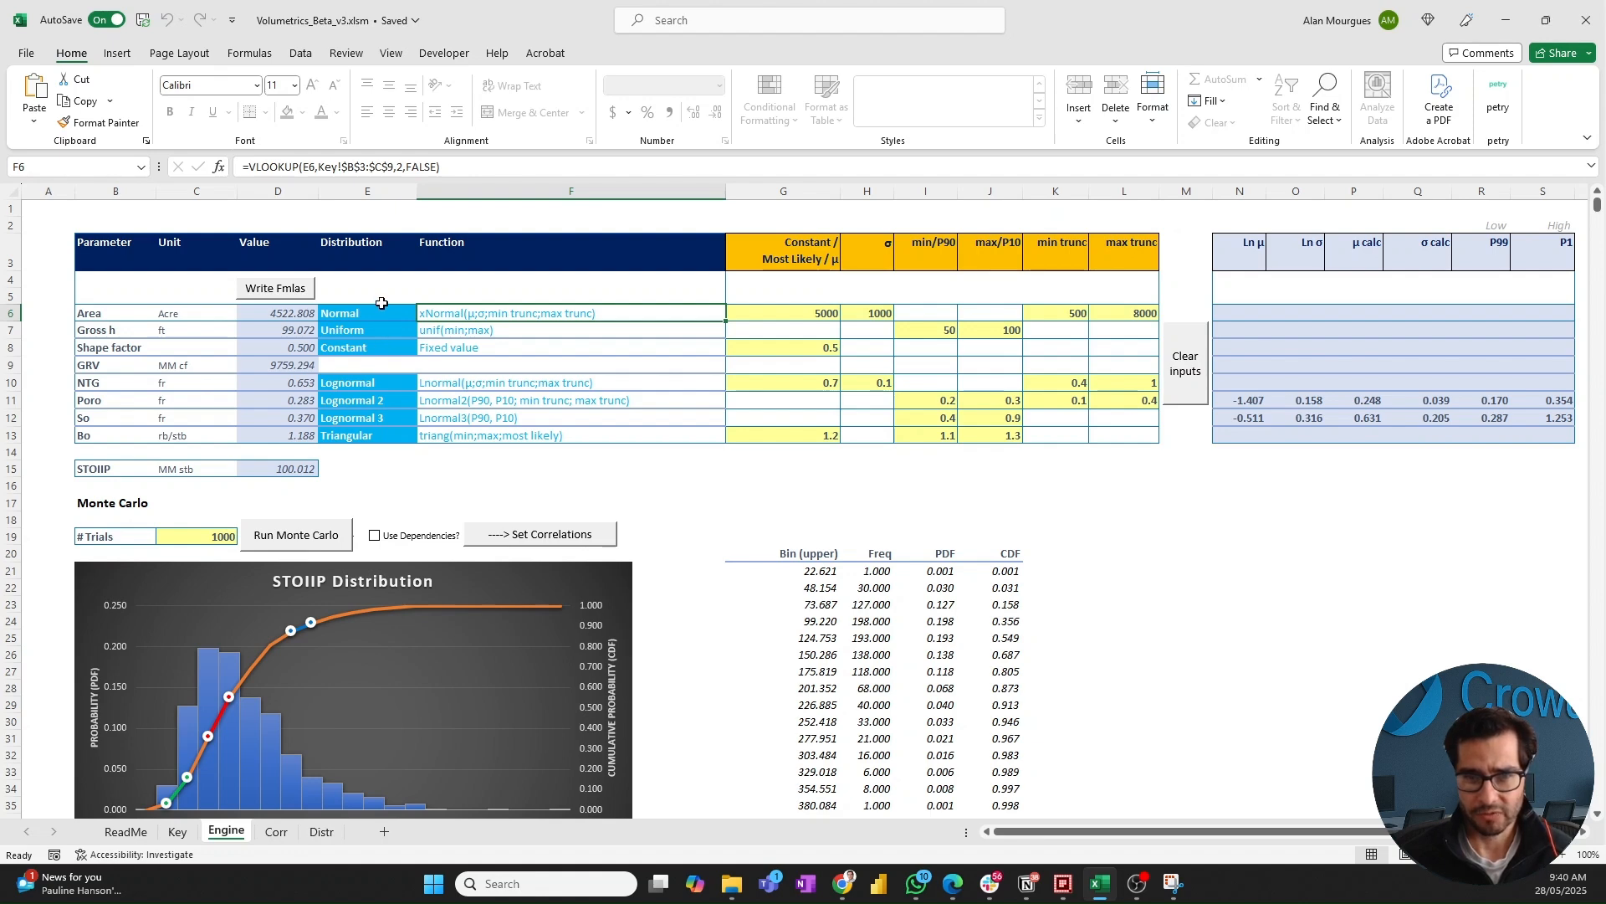
left_click(177, 833)
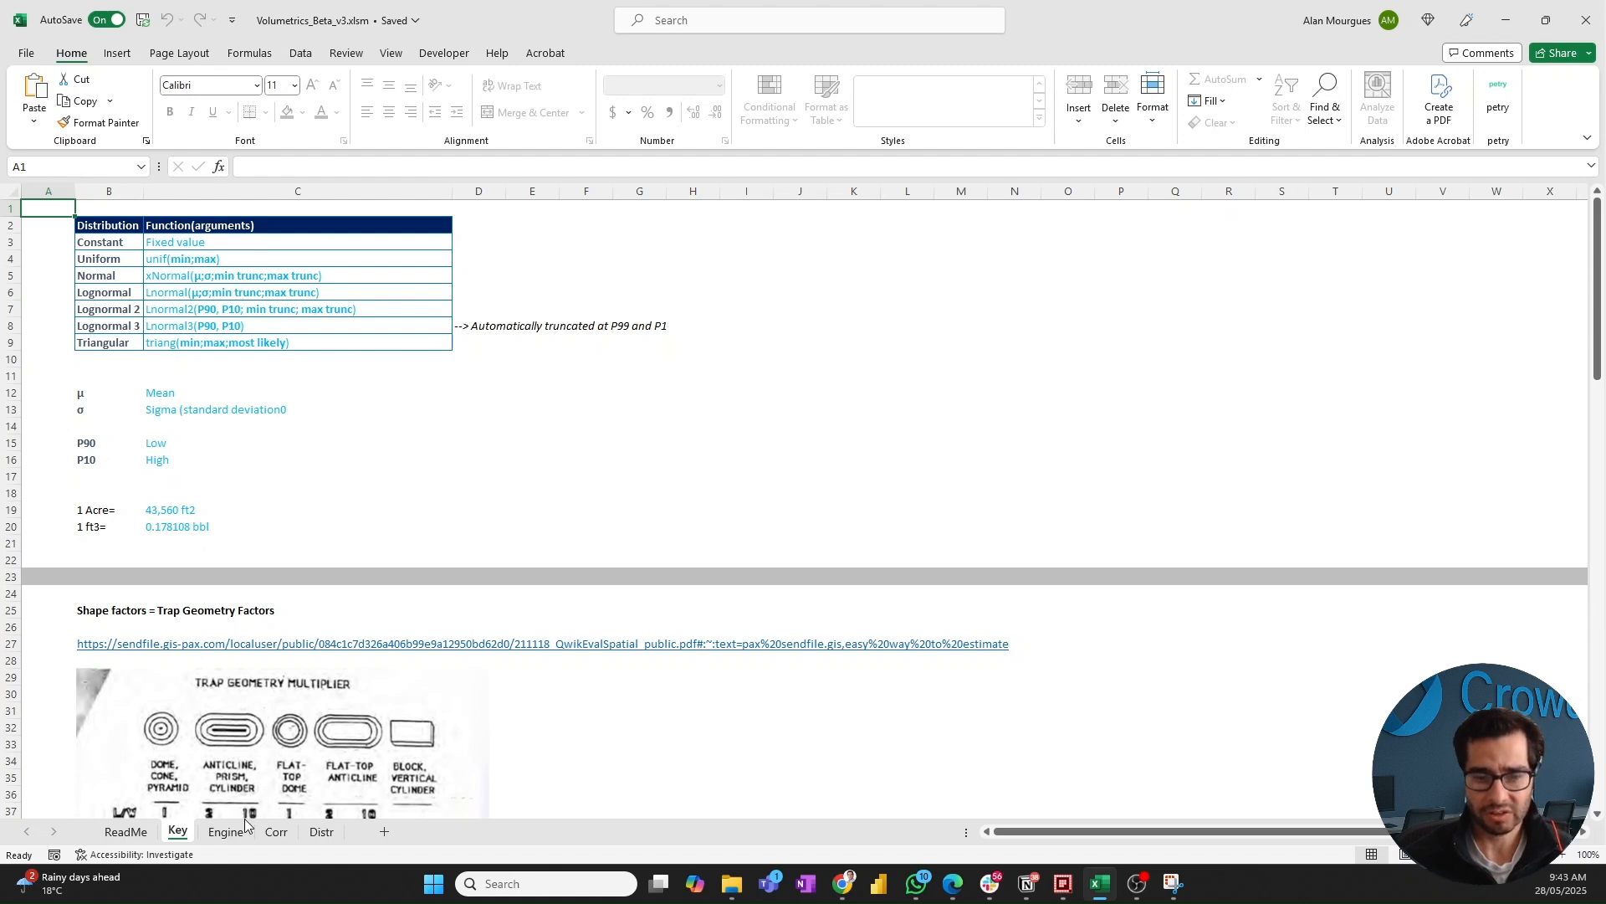
left_click(231, 837)
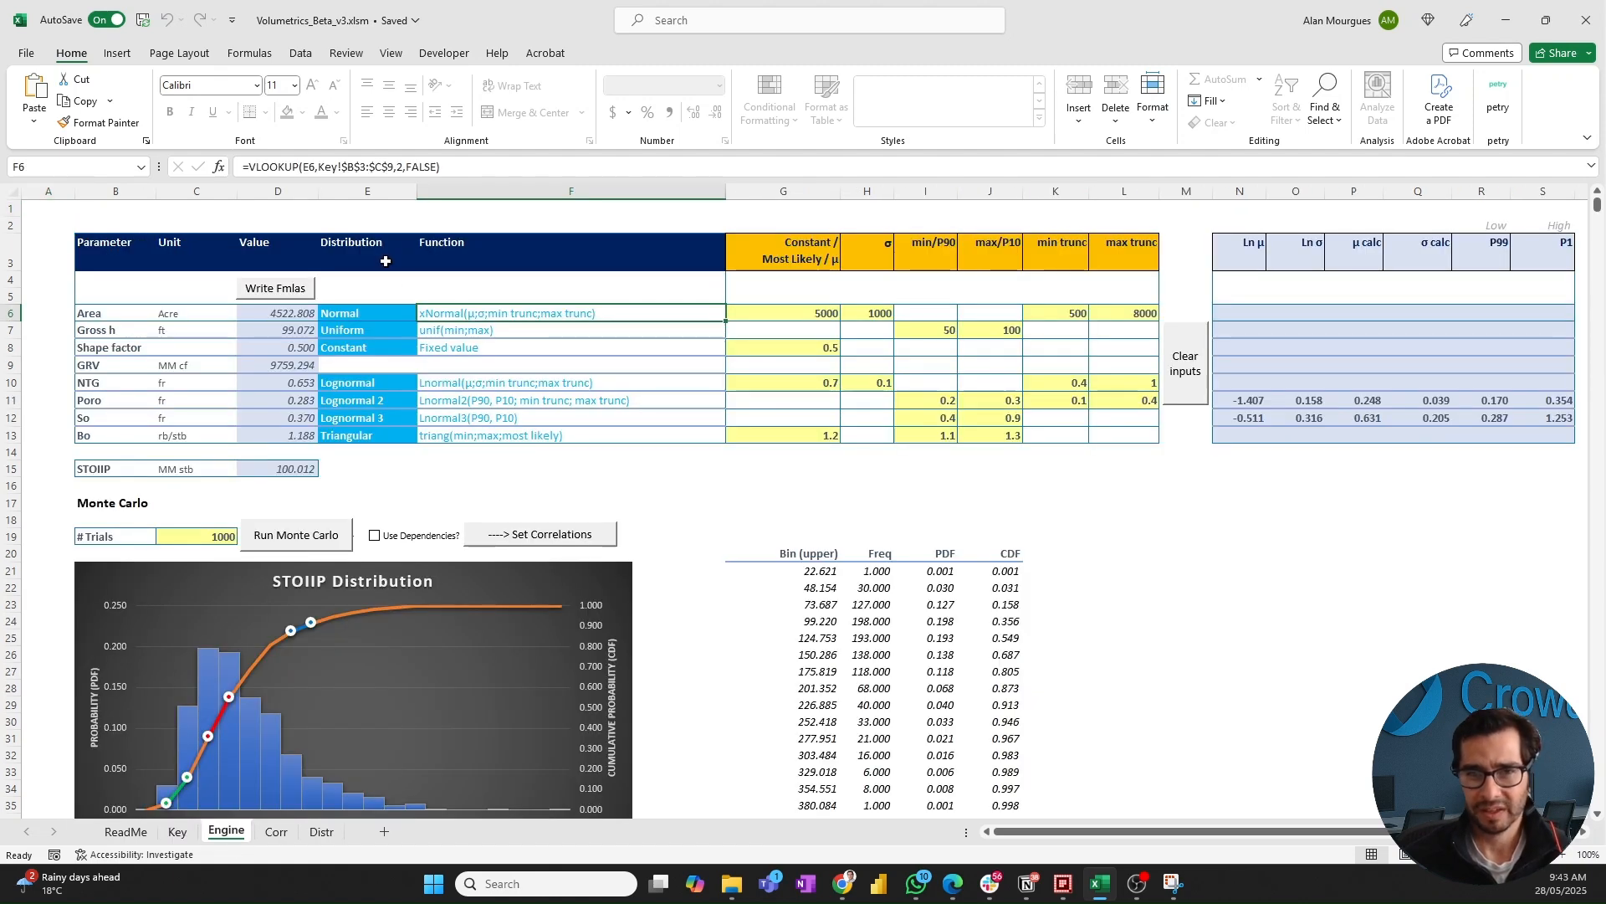
- Change the Area distribution to Lognormal on the Engine sheet and check its function arguments
left_click(270, 314)
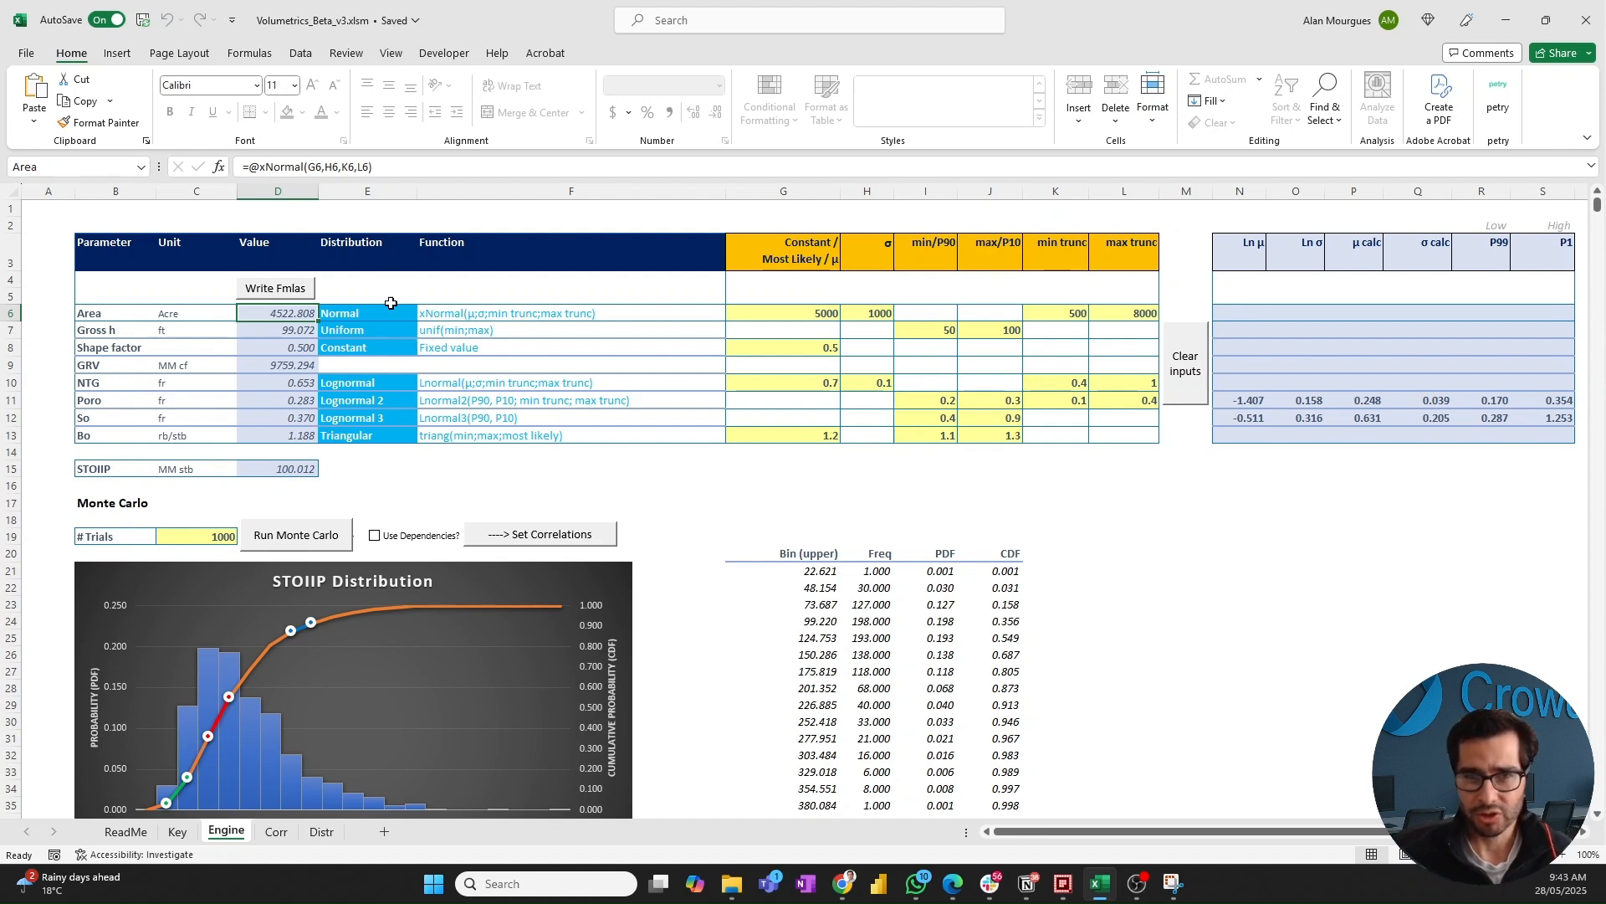
left_click(384, 313)
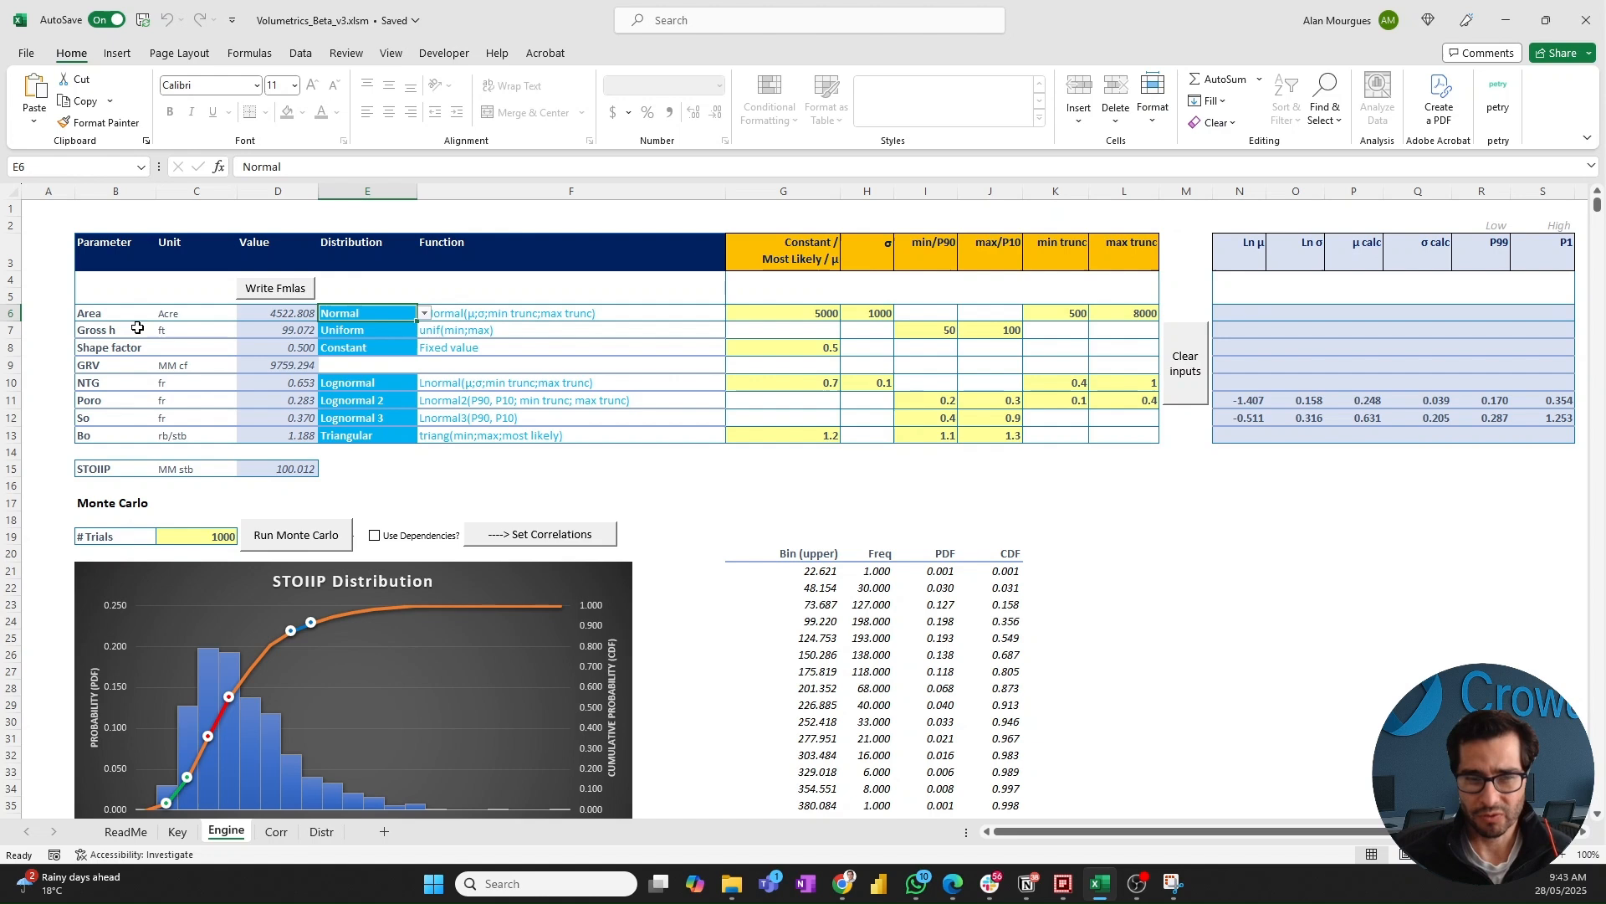
left_click(424, 315)
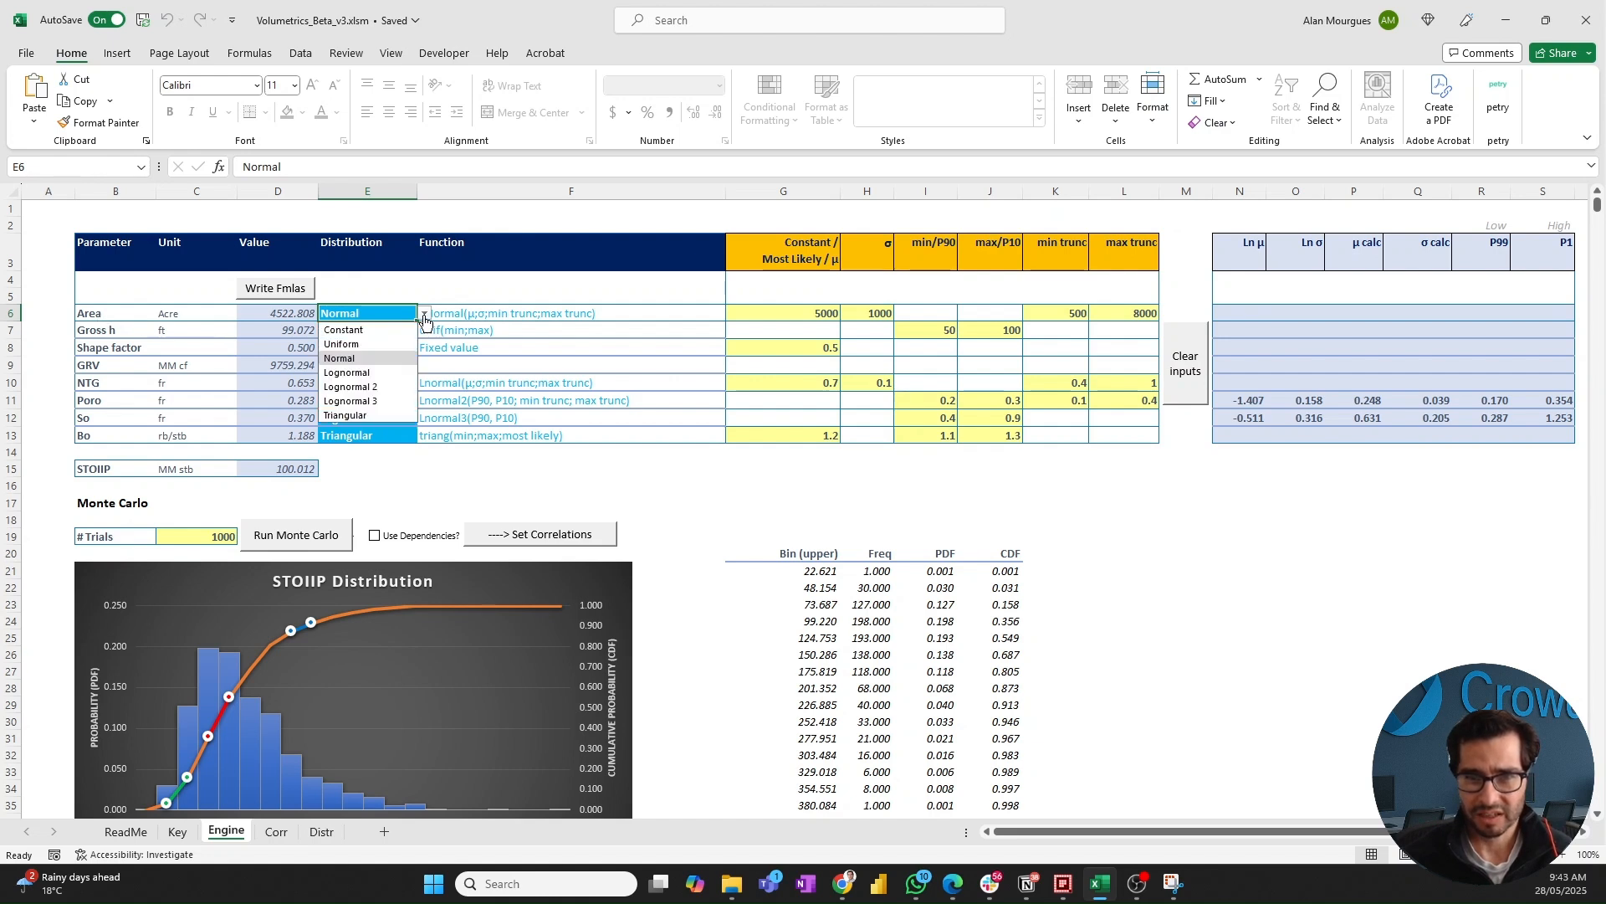
left_click(383, 373)
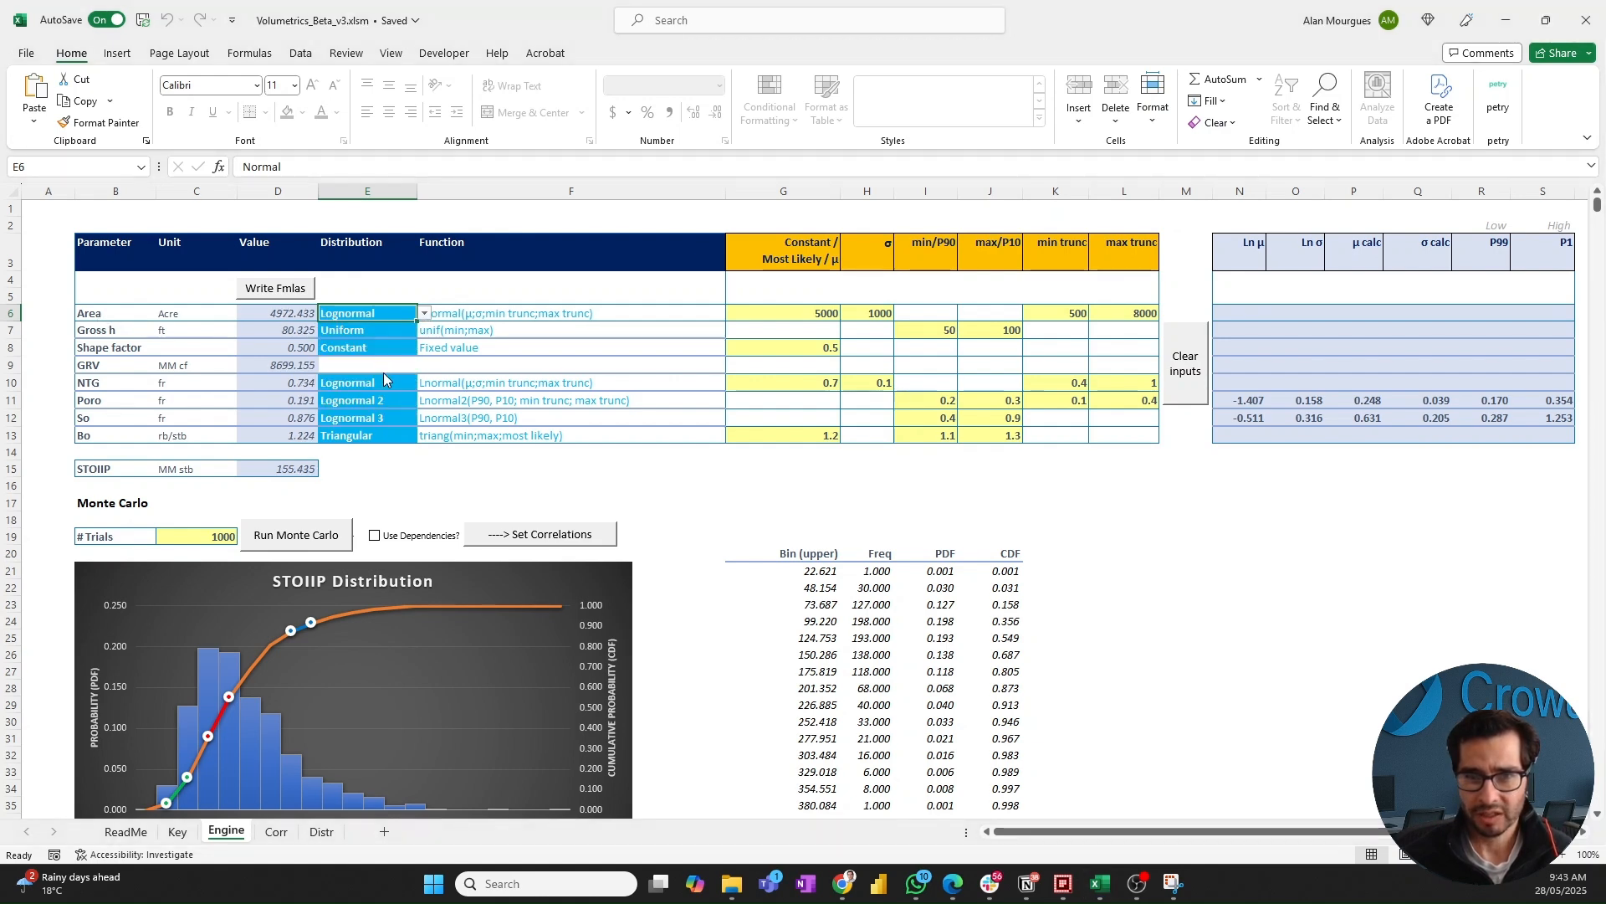
left_click(526, 316)
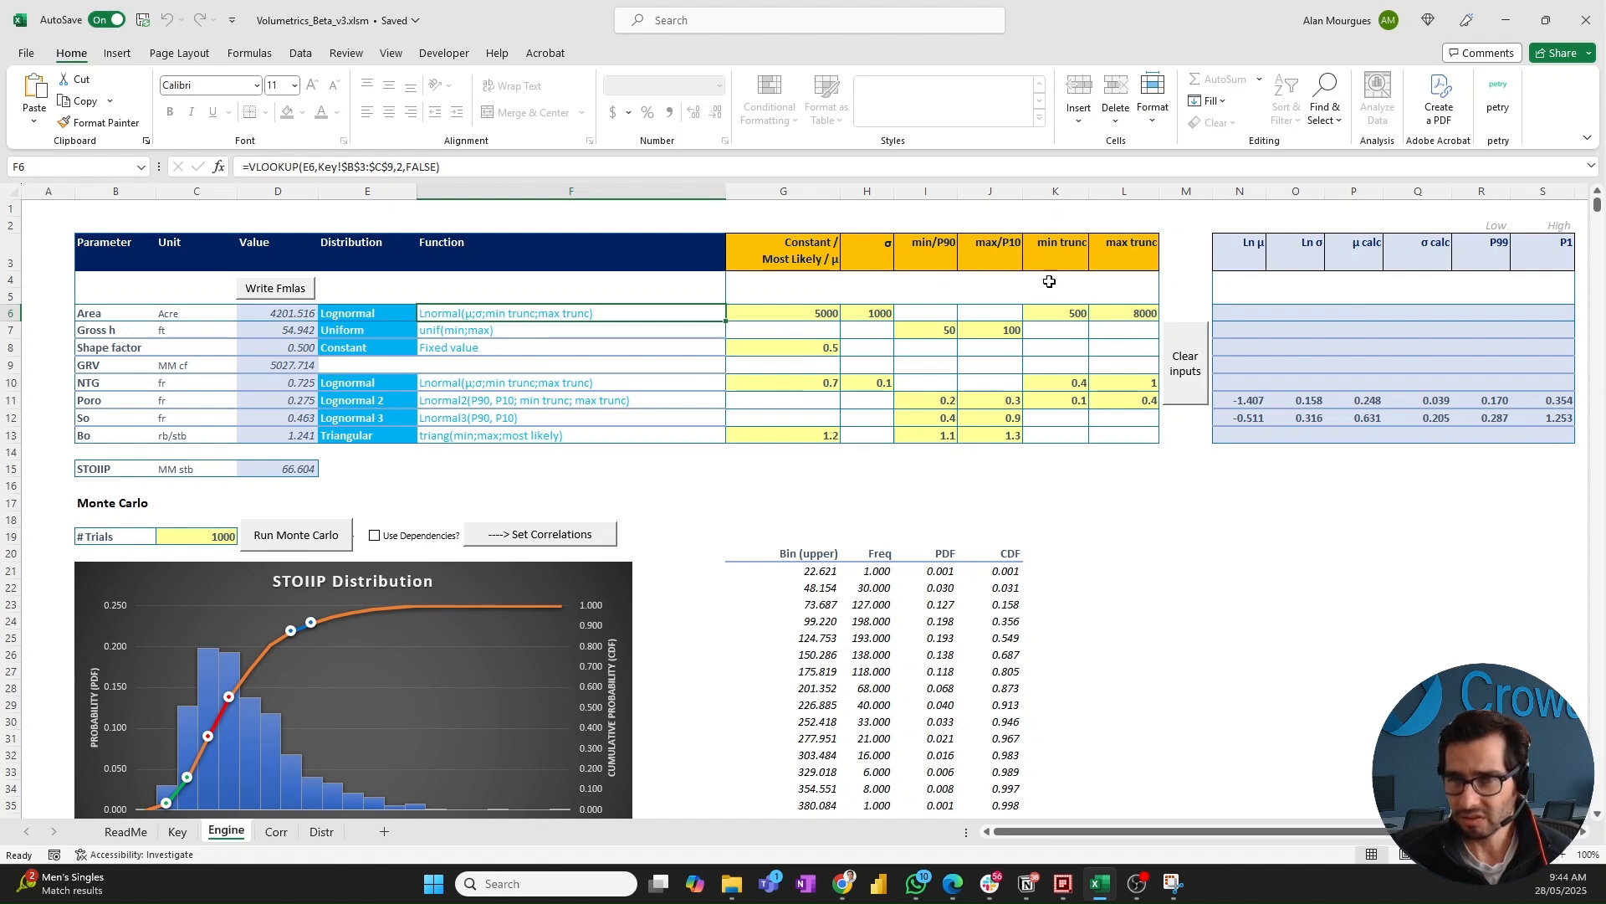
- Clear all the distribution inputs in the parameter table and set the Area distribution to Normal
left_click(1194, 378)
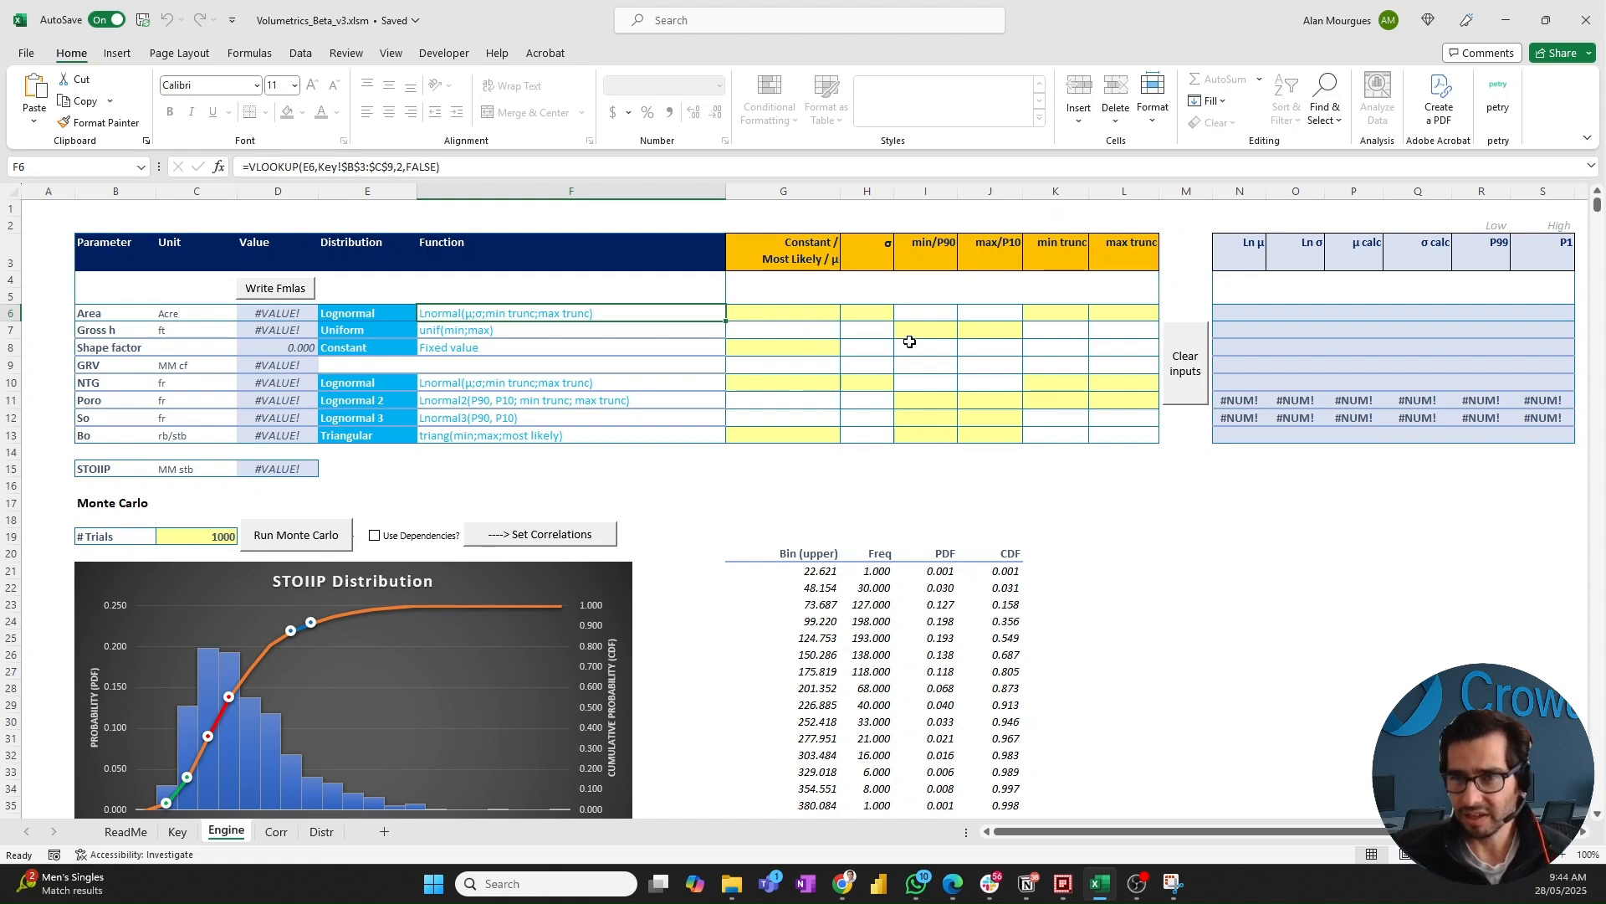
left_click(281, 315)
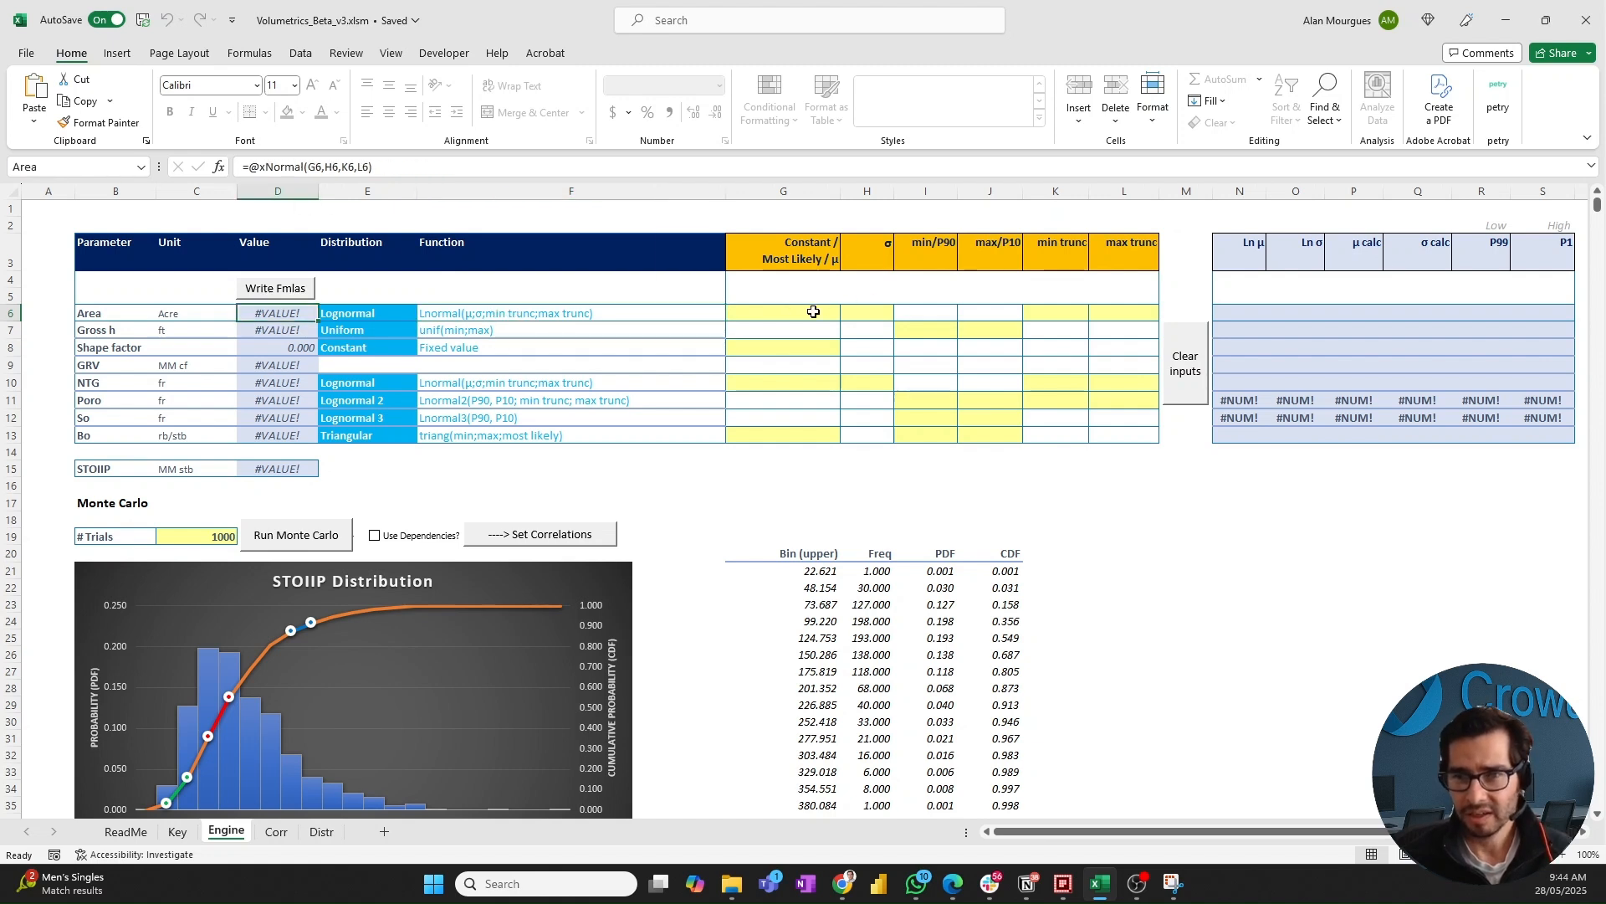
left_click(385, 312)
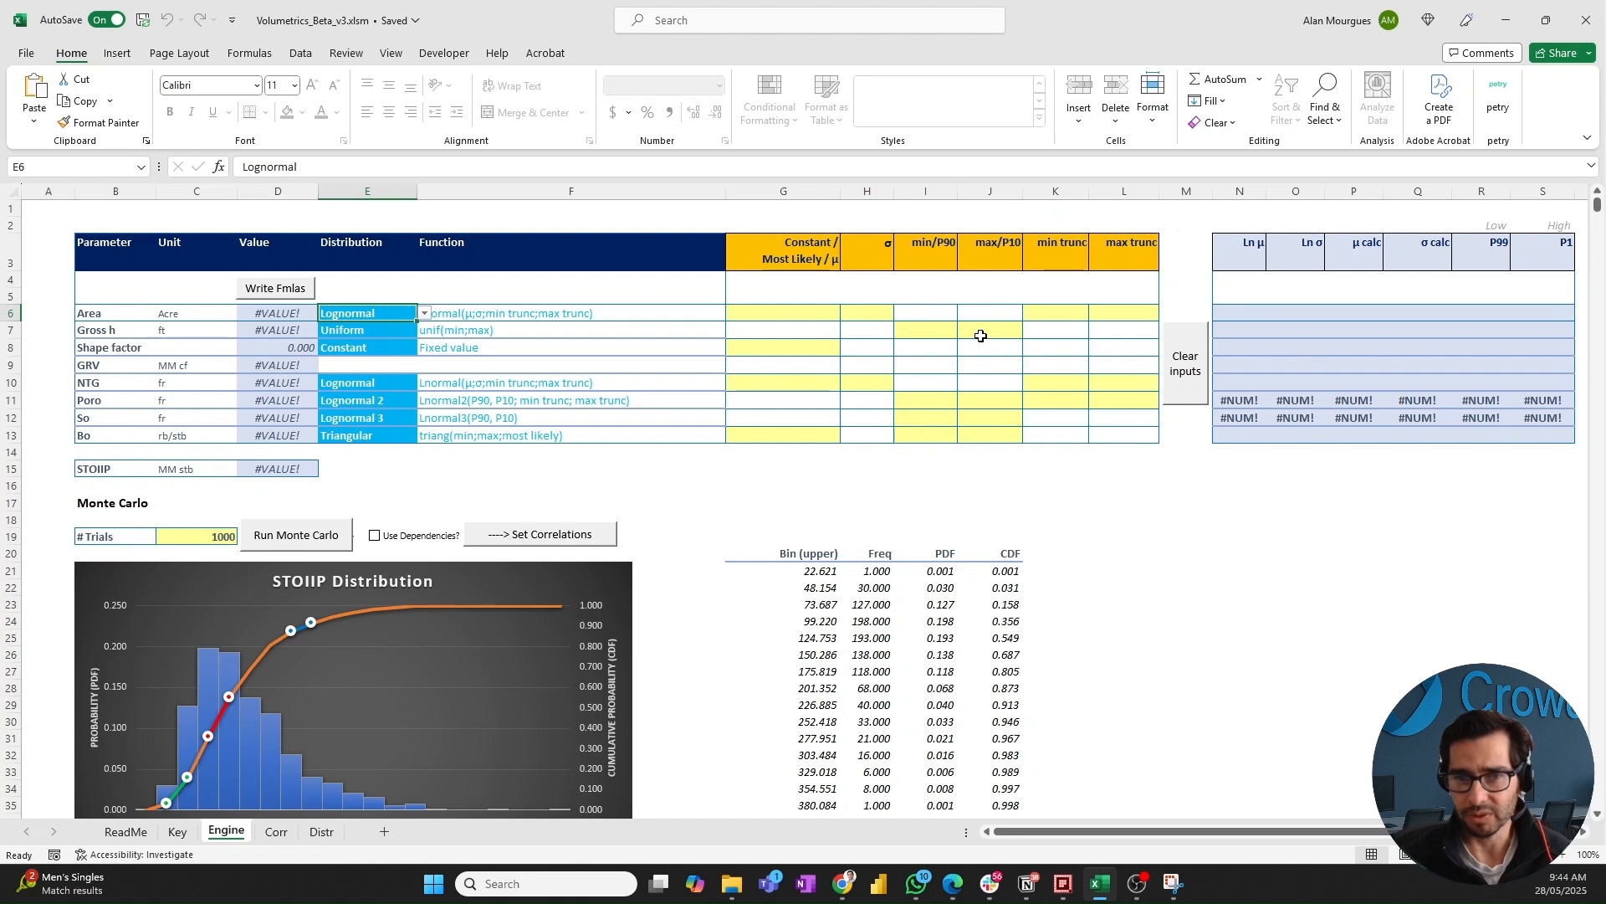
left_click(424, 315)
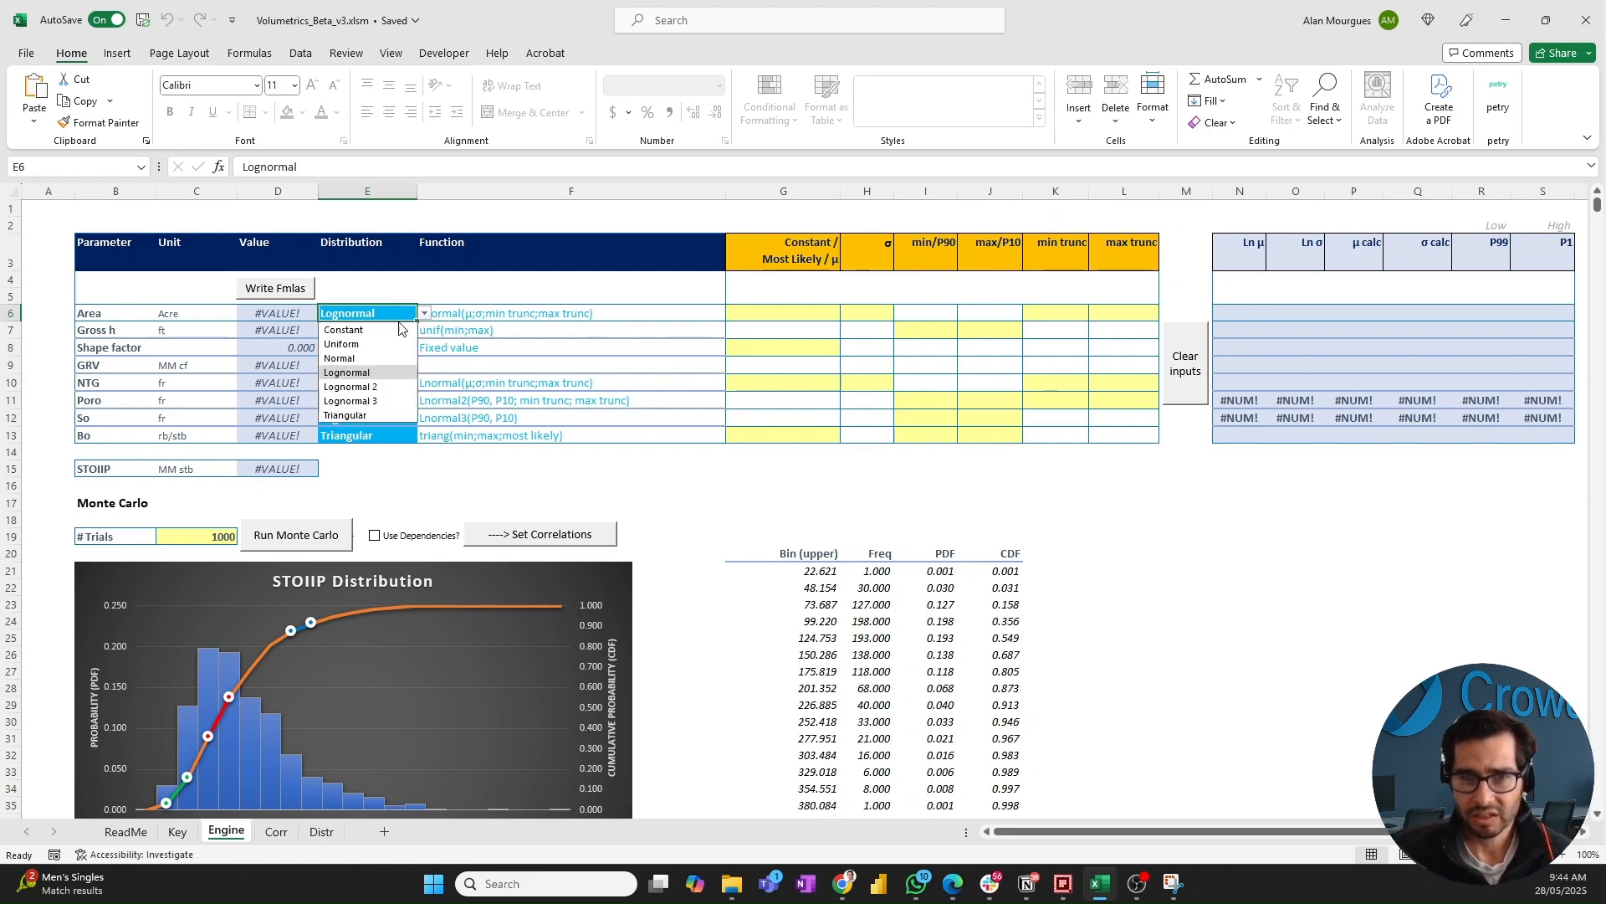
left_click(373, 358)
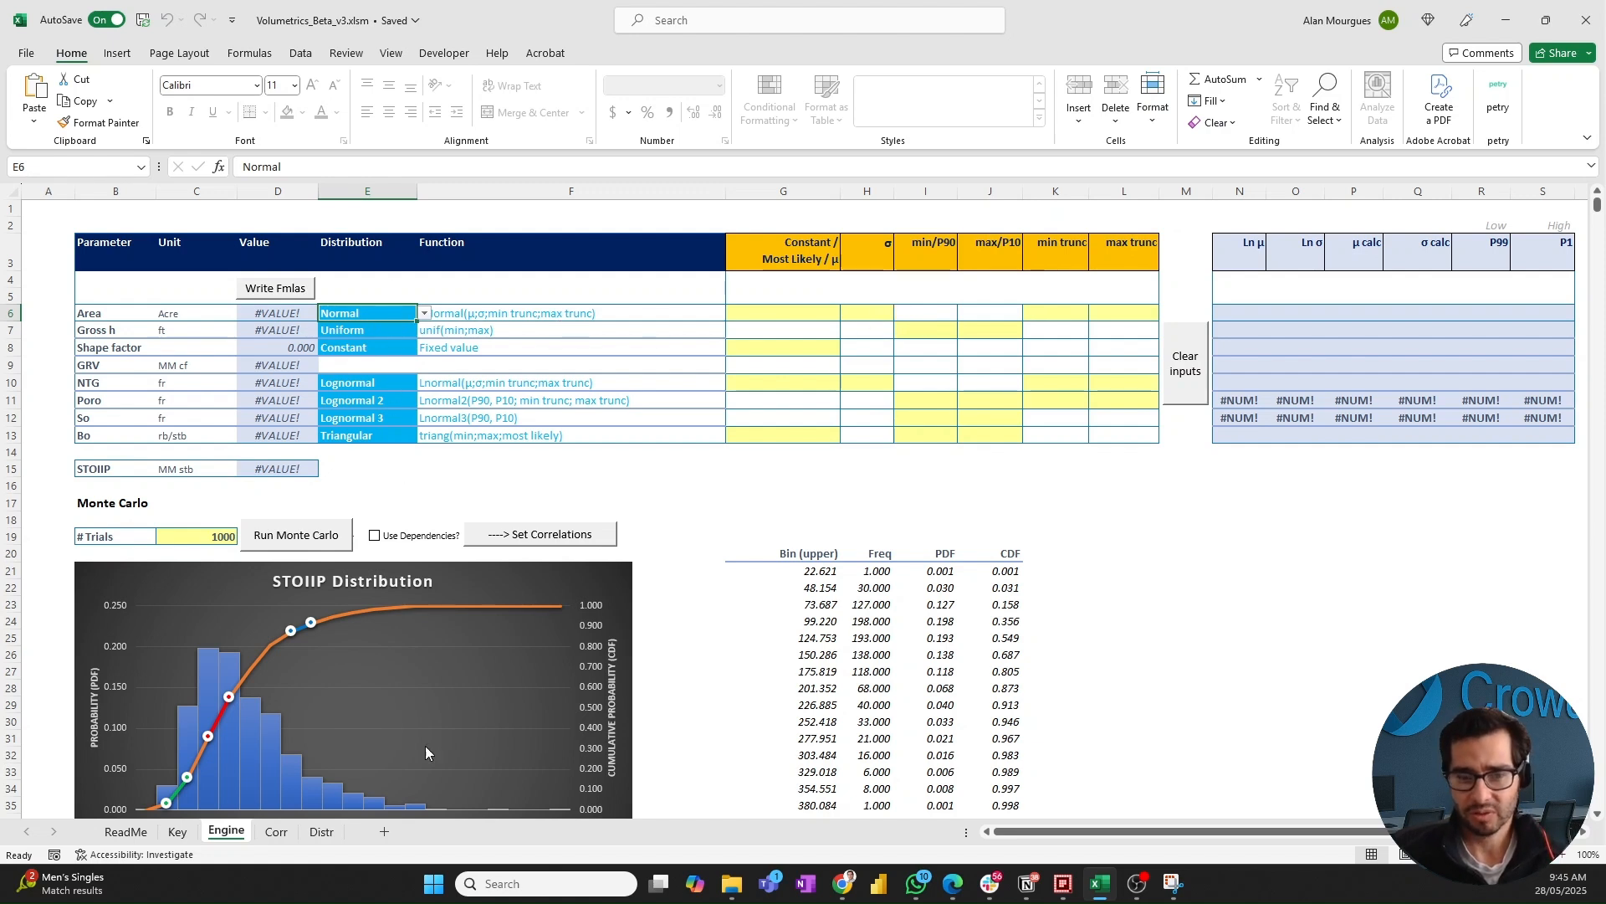
- Review the distribution arguments on the Key sheet, and enter a mean of 2000 and σ of 500 for Area on the Engine sheet
left_click(177, 831)
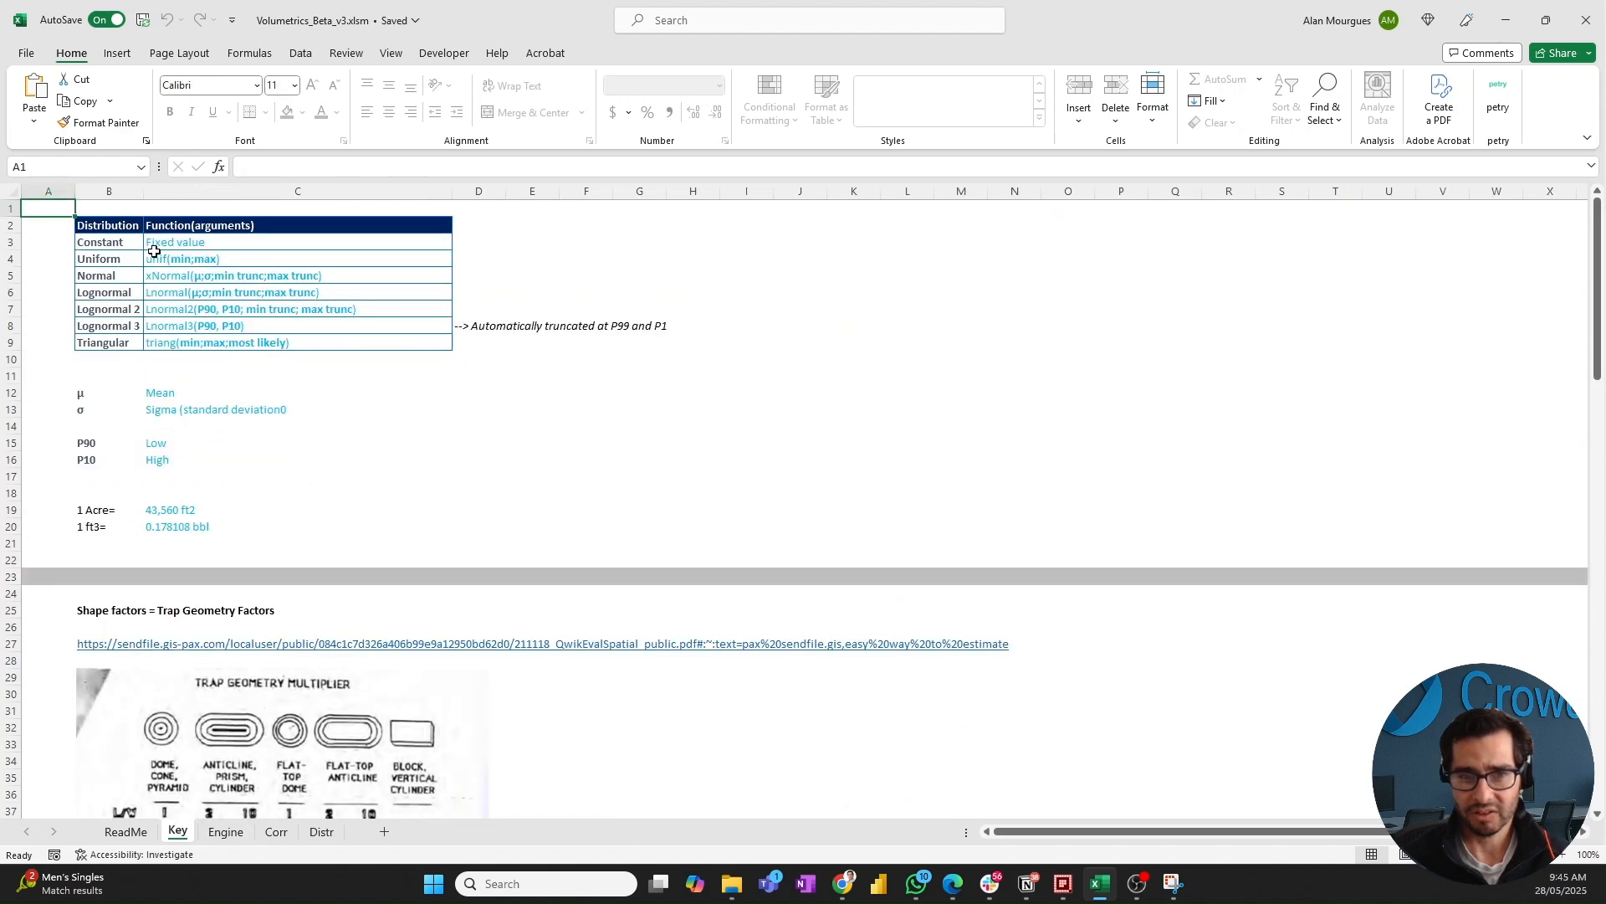
left_click(226, 832)
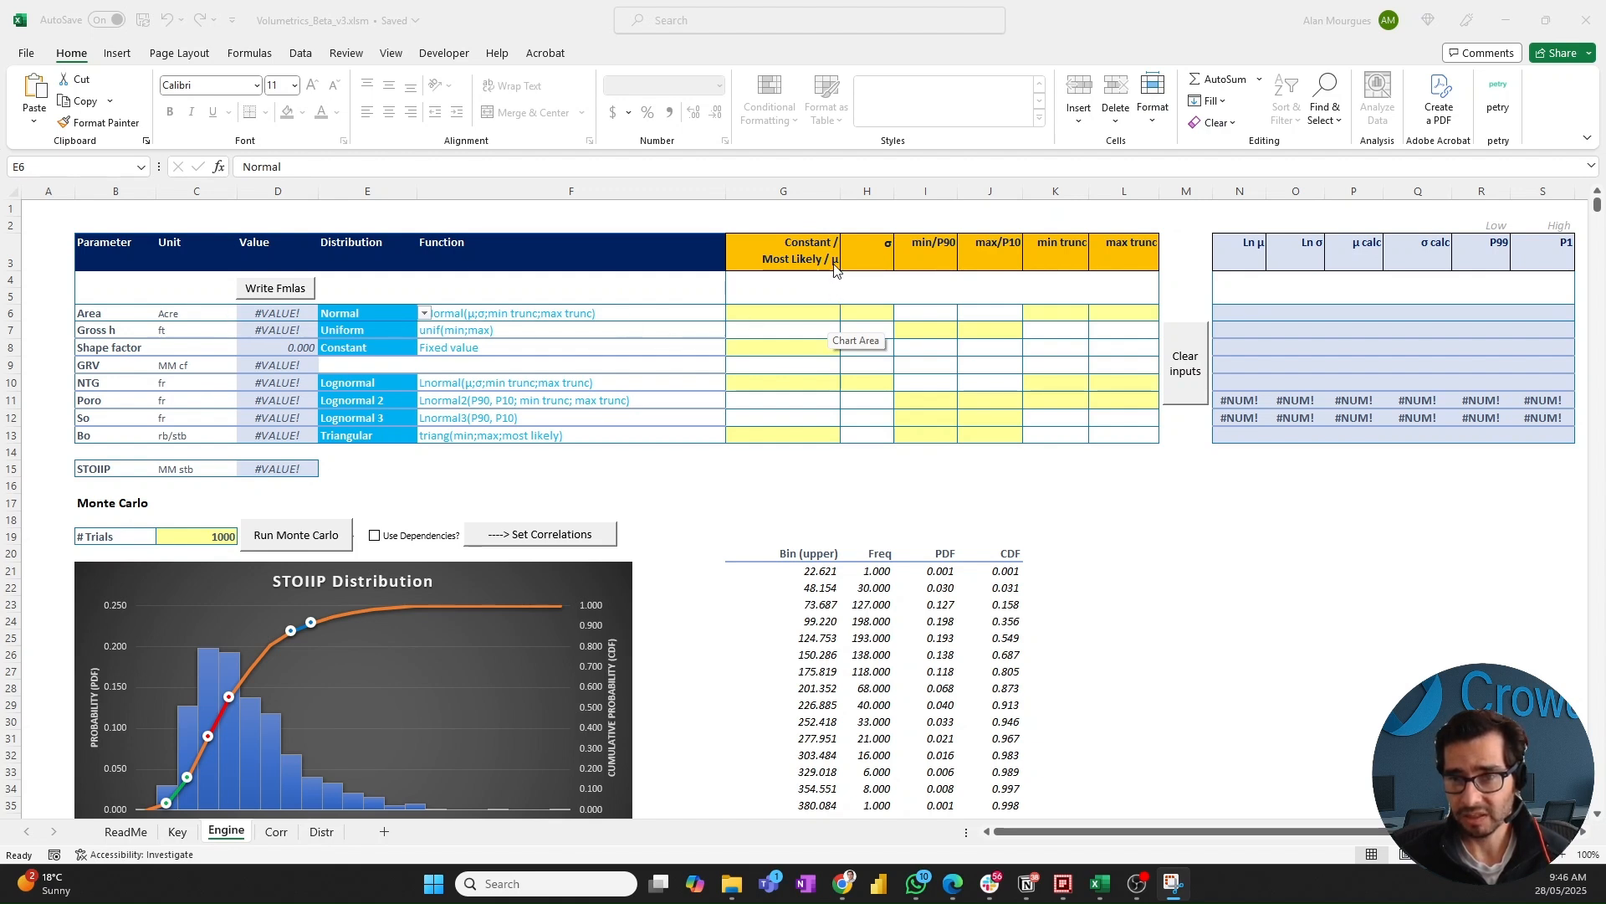
left_click(807, 316)
left_click(808, 314)
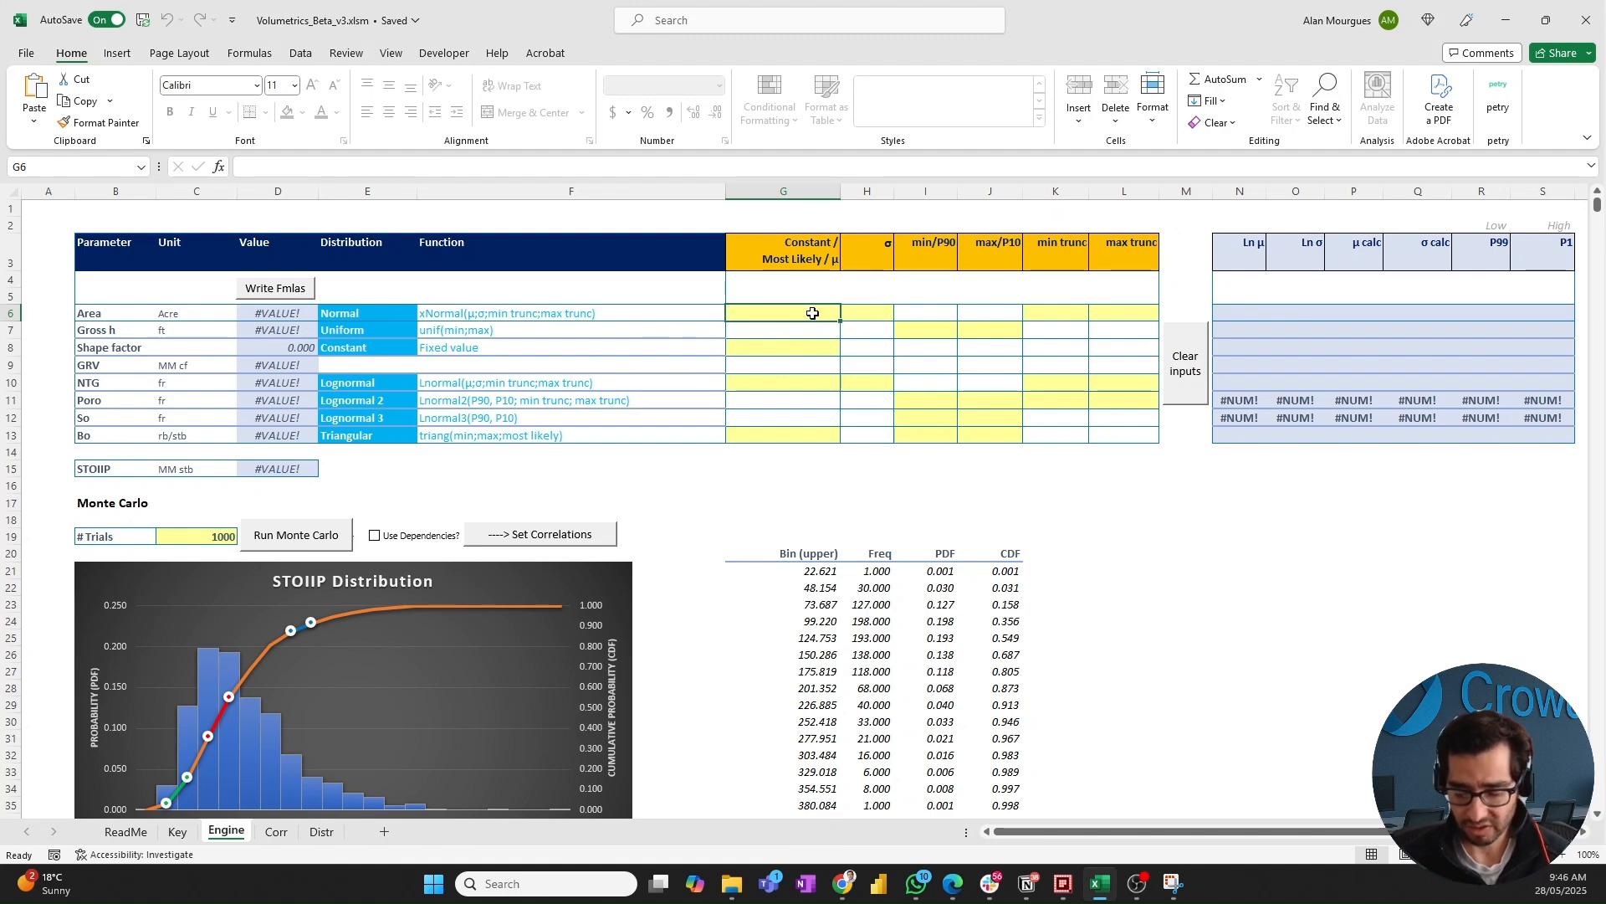
type("2000")
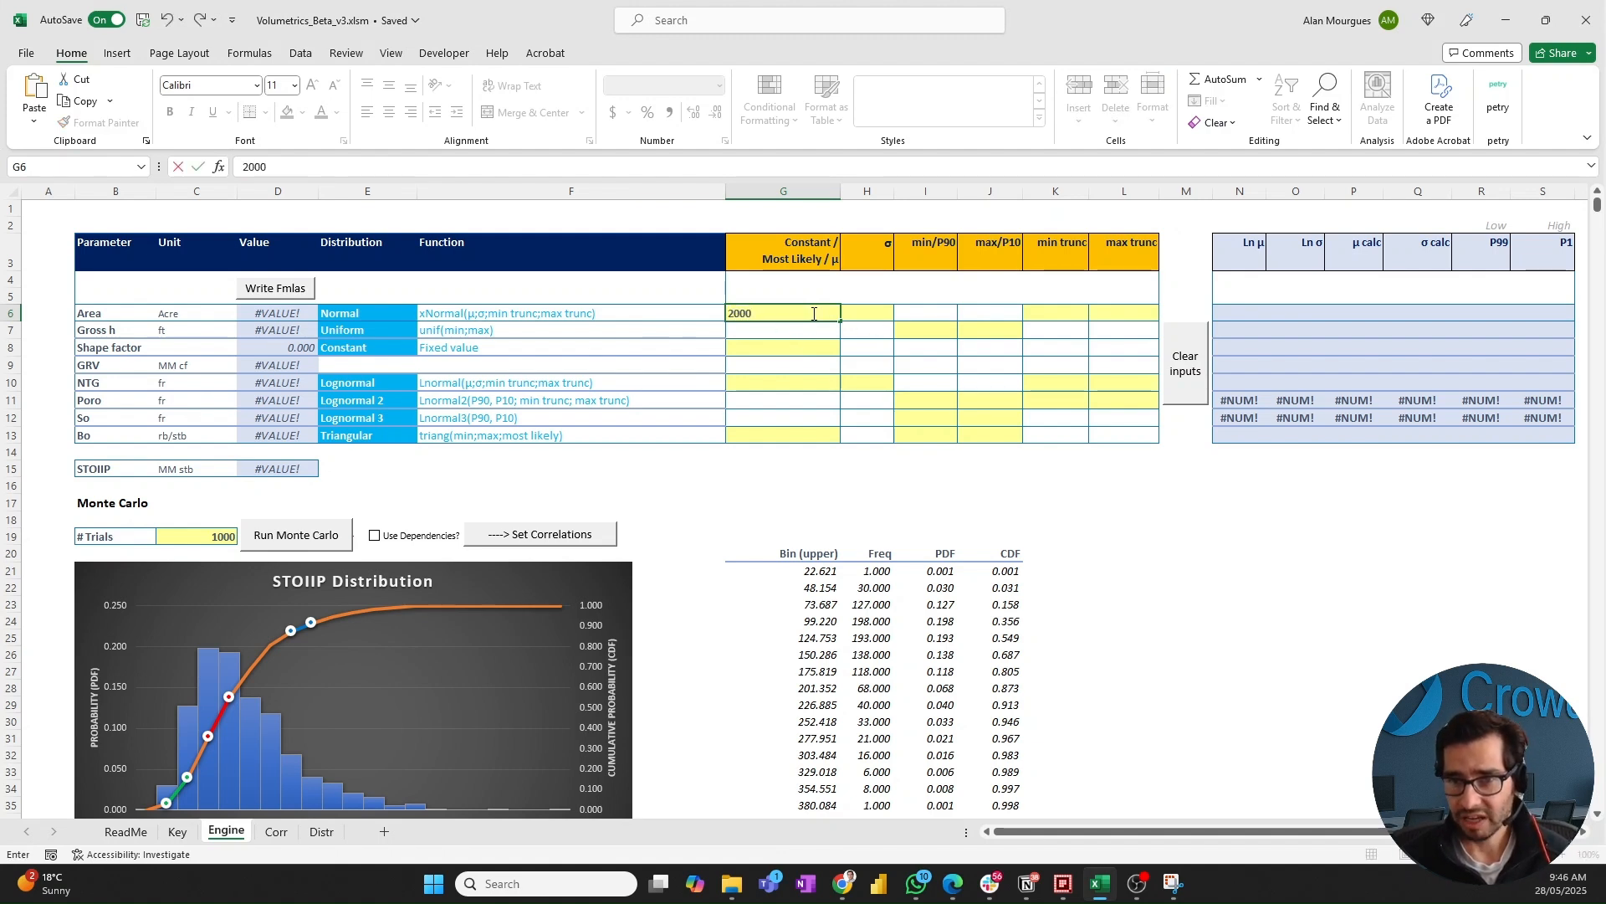
left_click(866, 314)
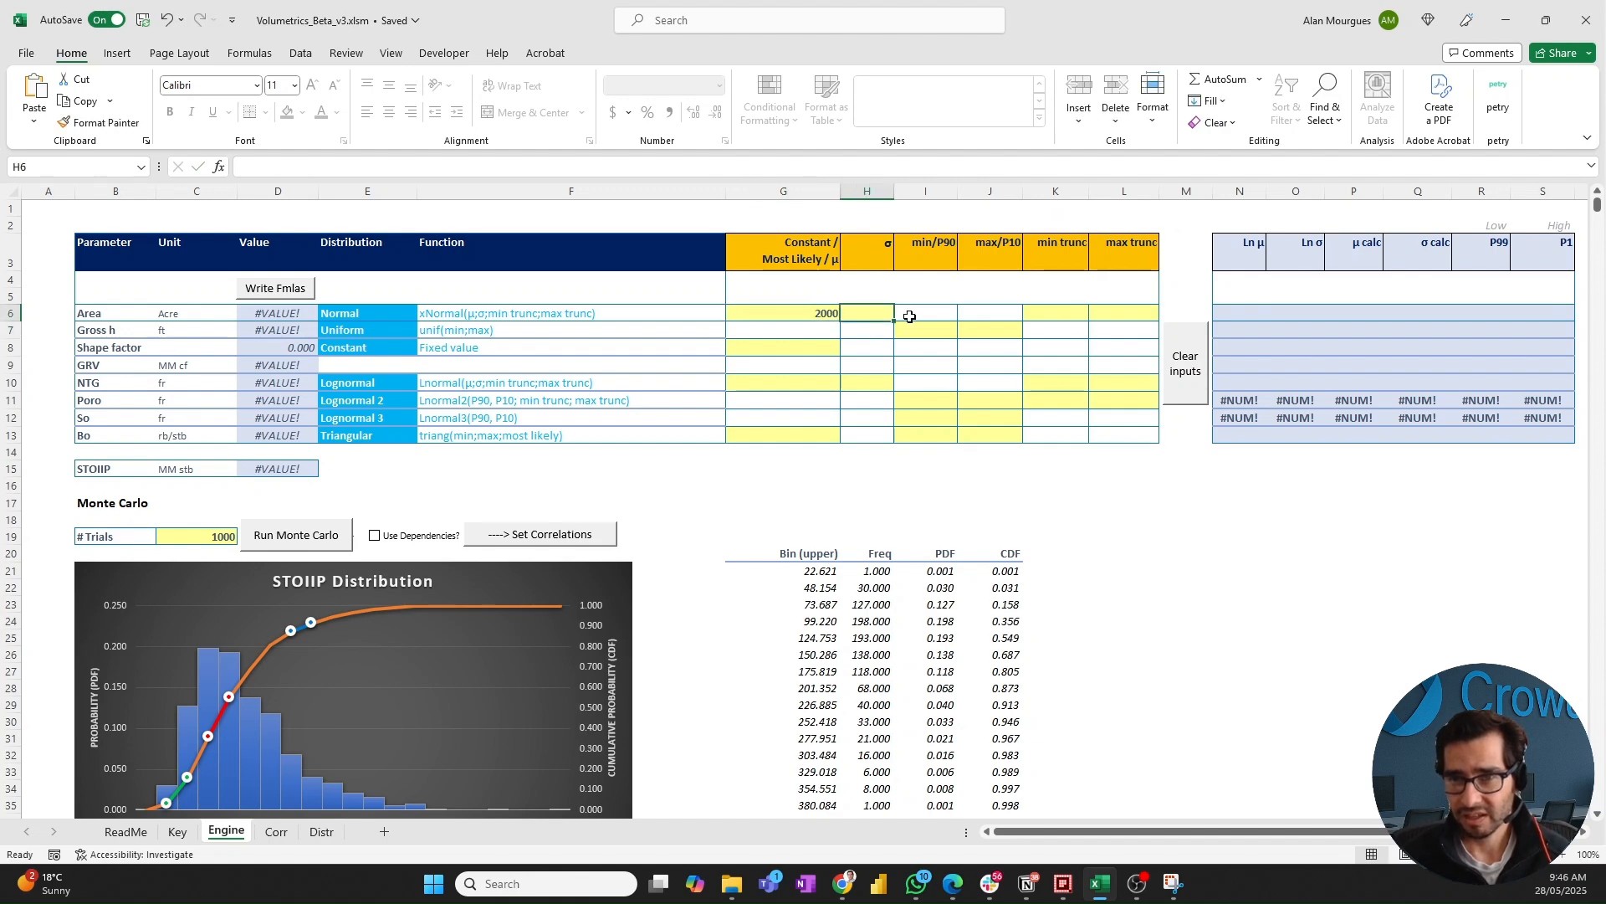
type("5")
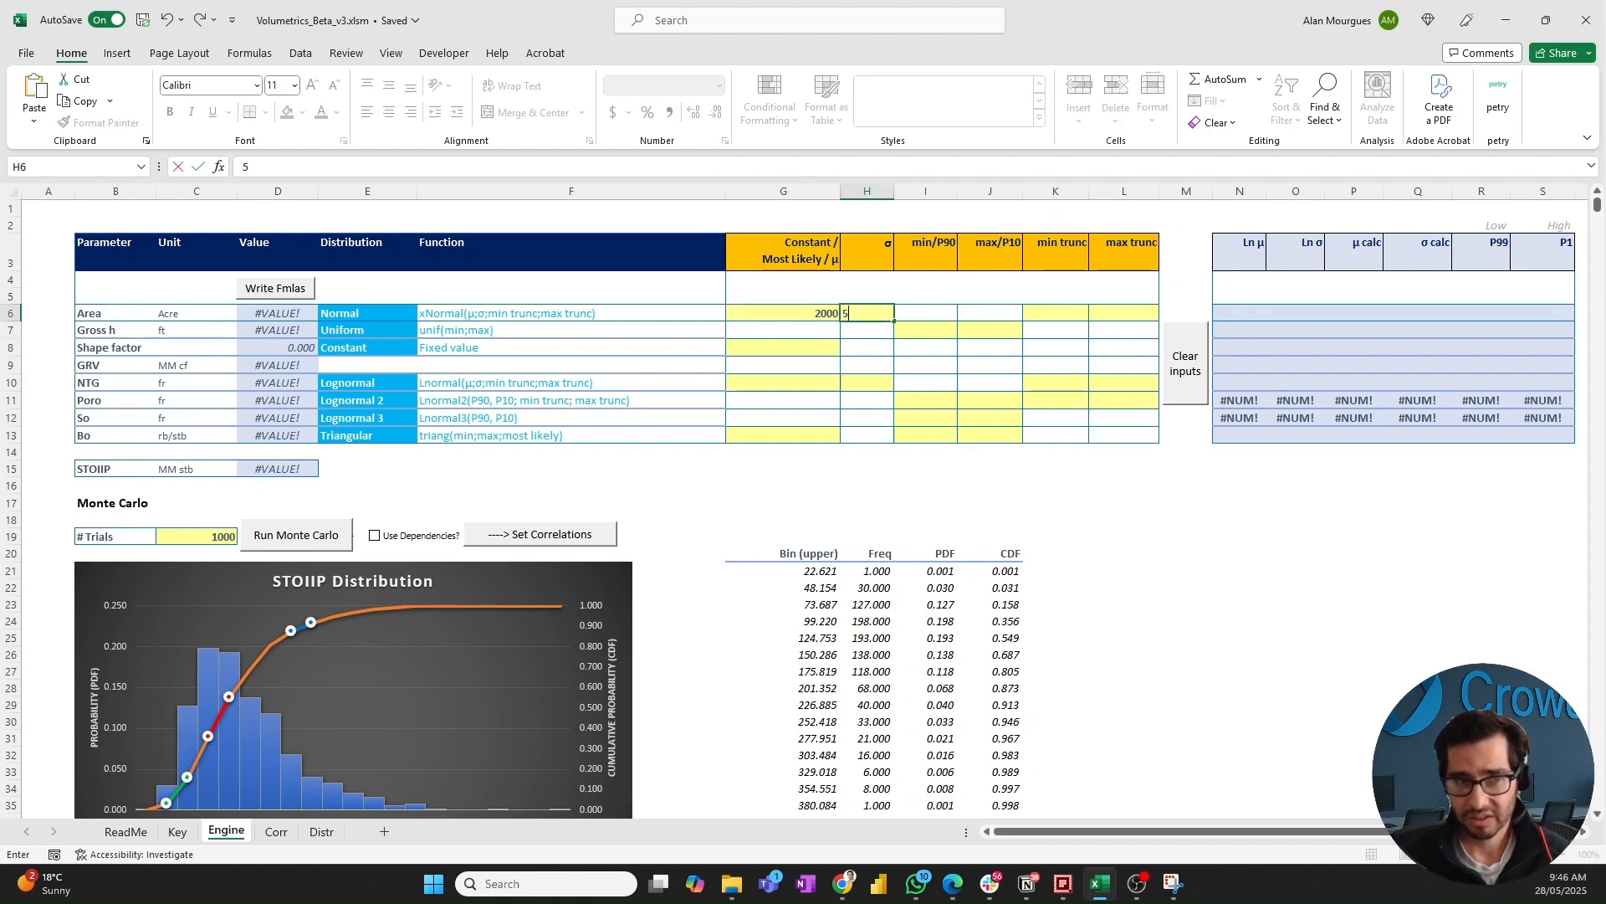
key("Return")
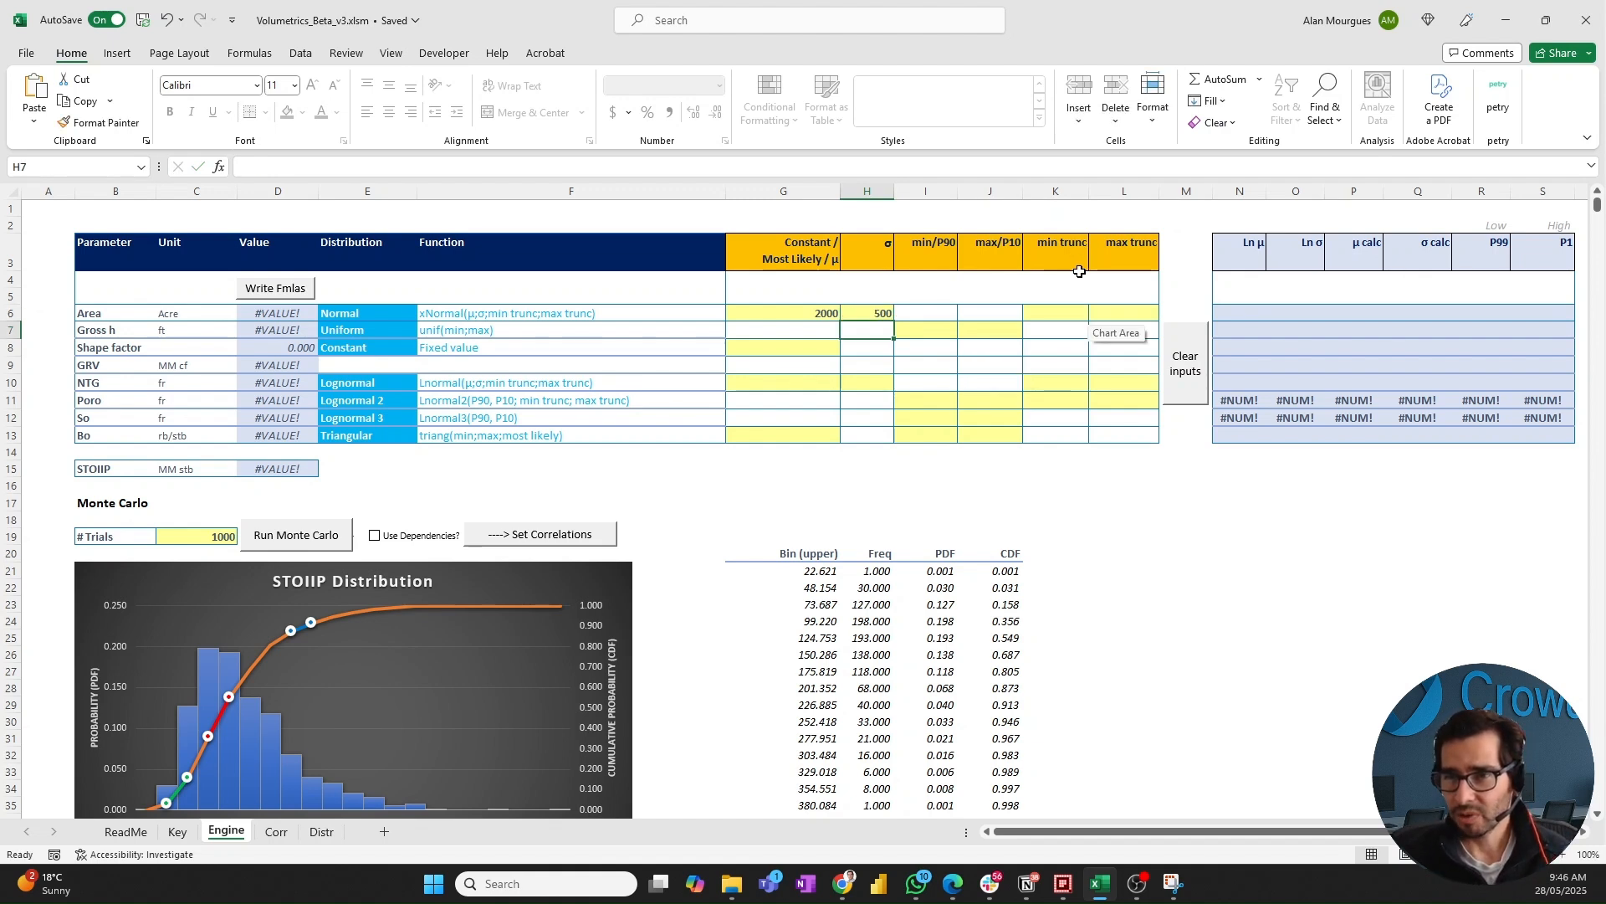
- Set the Area truncation limits to a minimum of 100 and a maximum of 3000
left_click(1064, 314)
type("100")
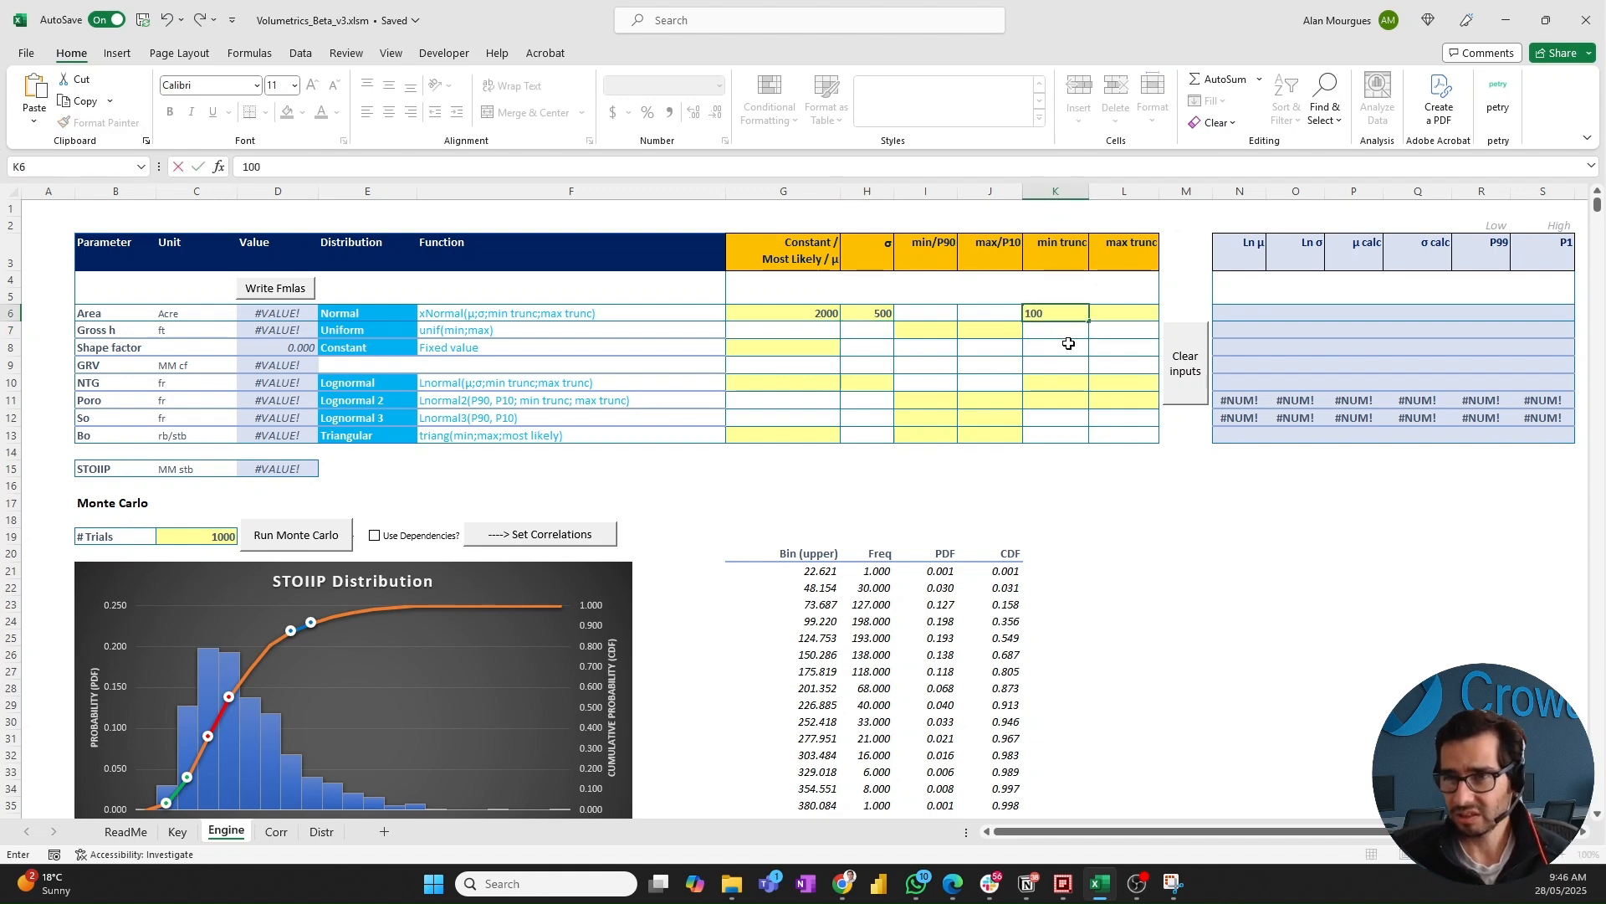
key("Tab")
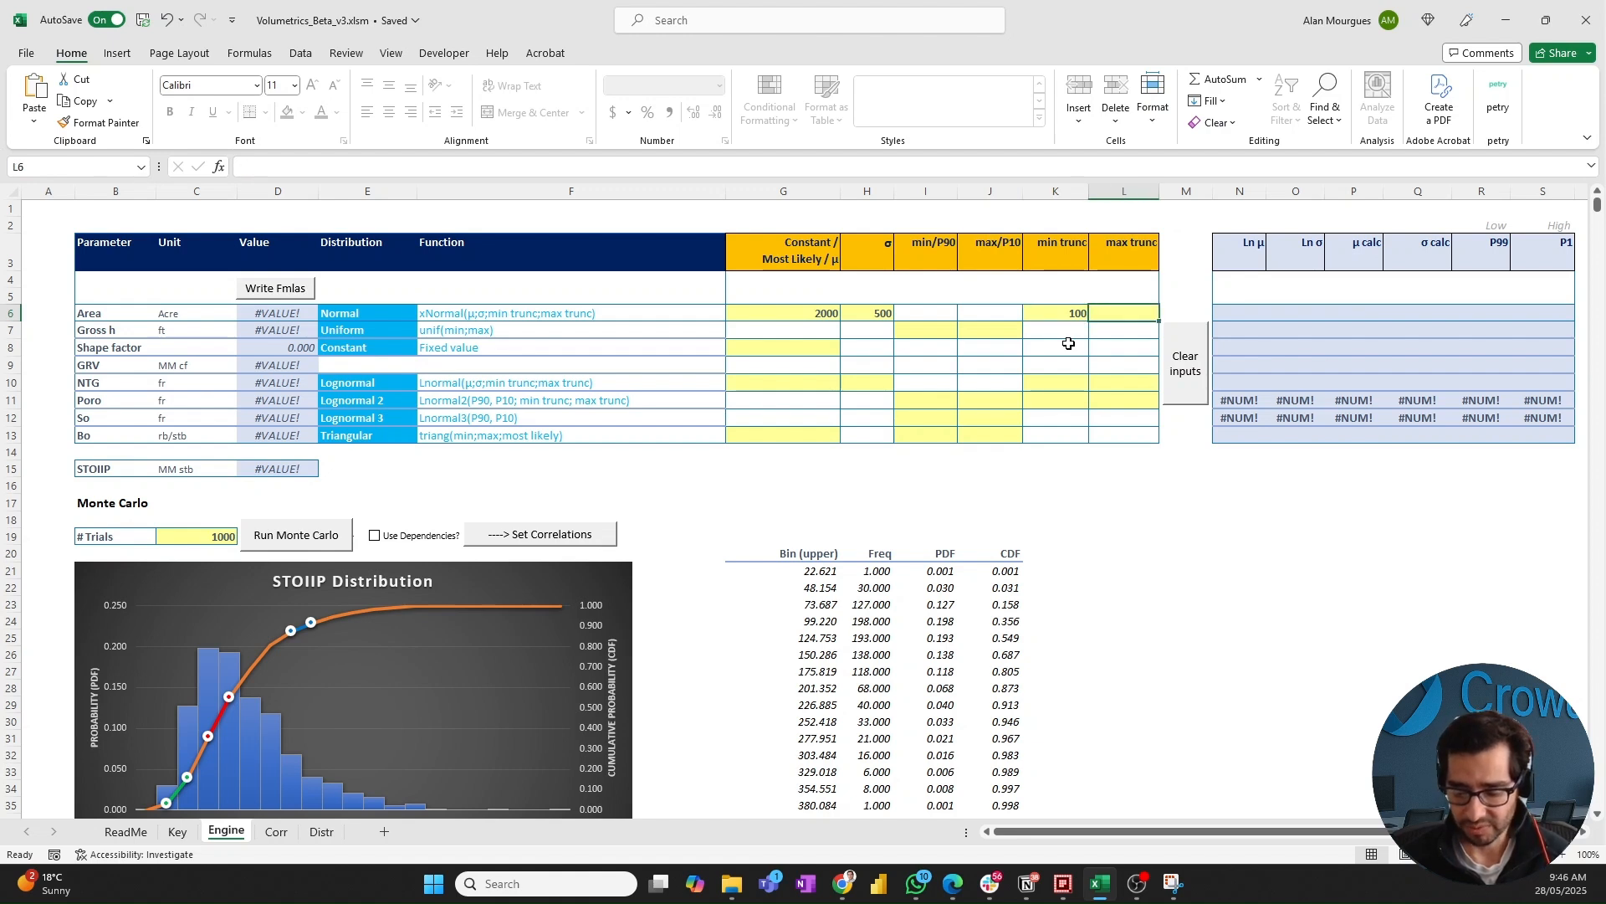
type("3000")
key("Return")
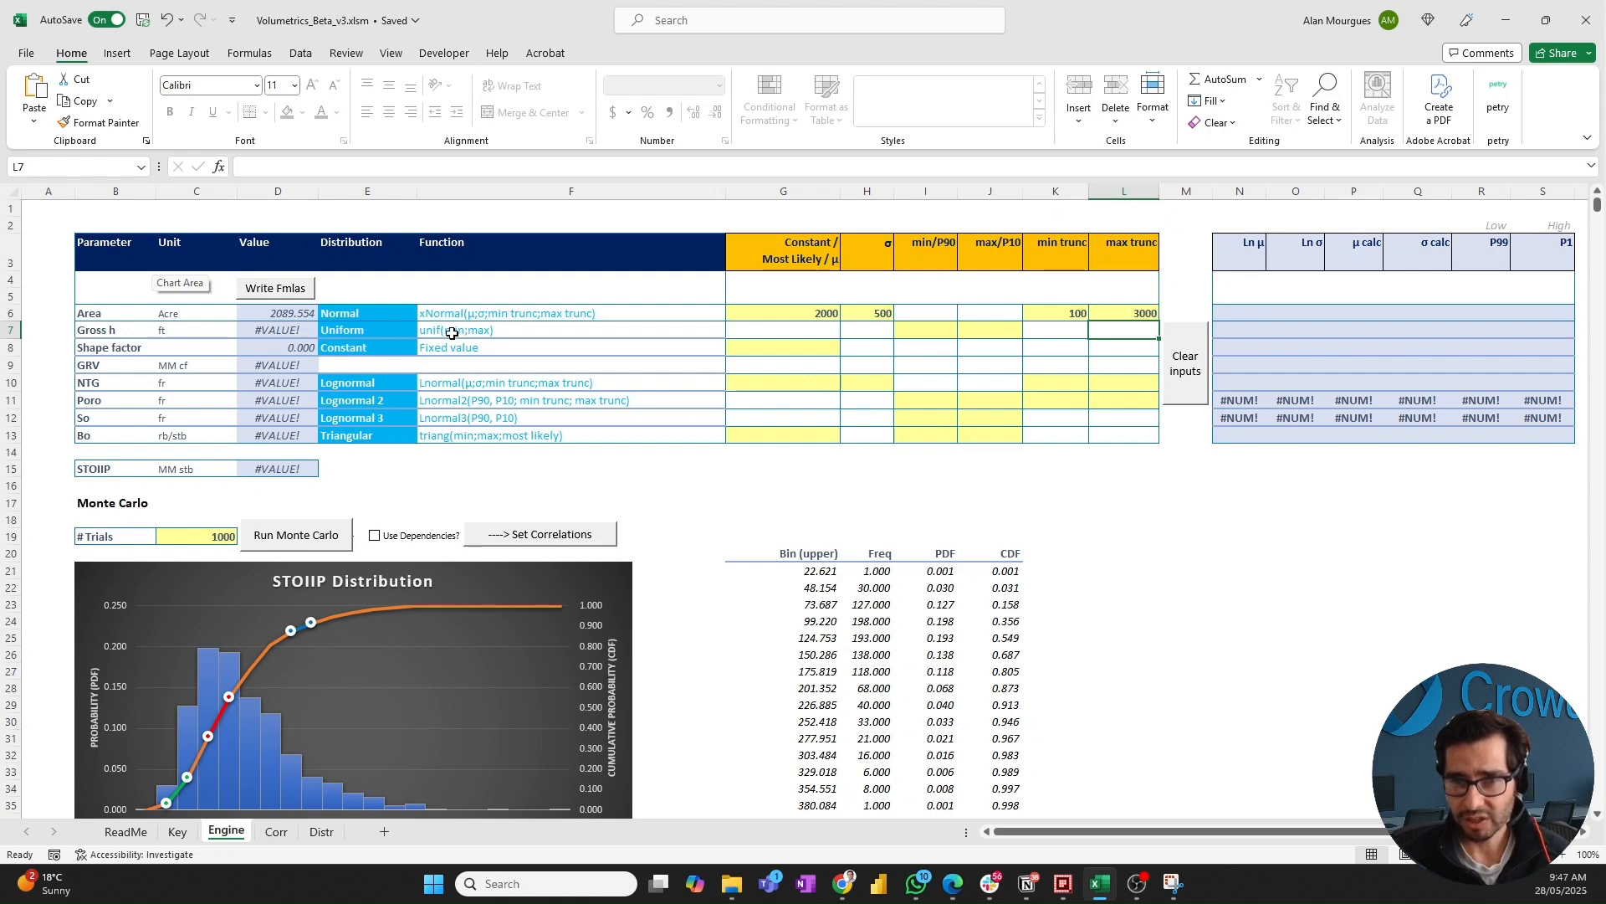
- Set the Gross h uniform distribution to a minimum of 20 and a maximum of 60
left_click(943, 333)
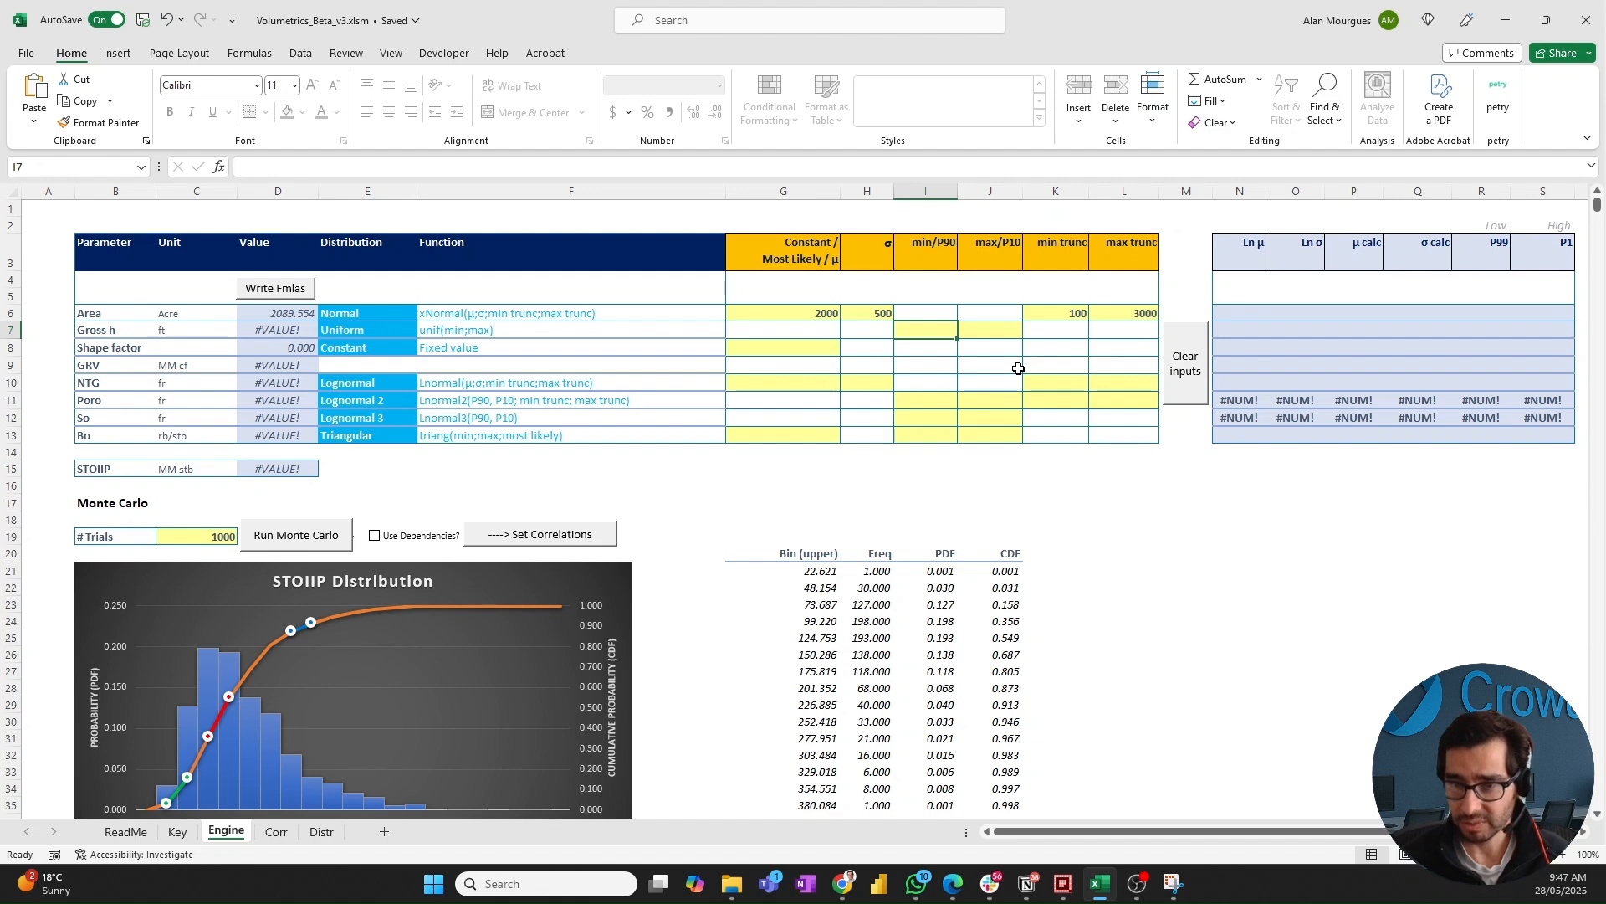
type("20")
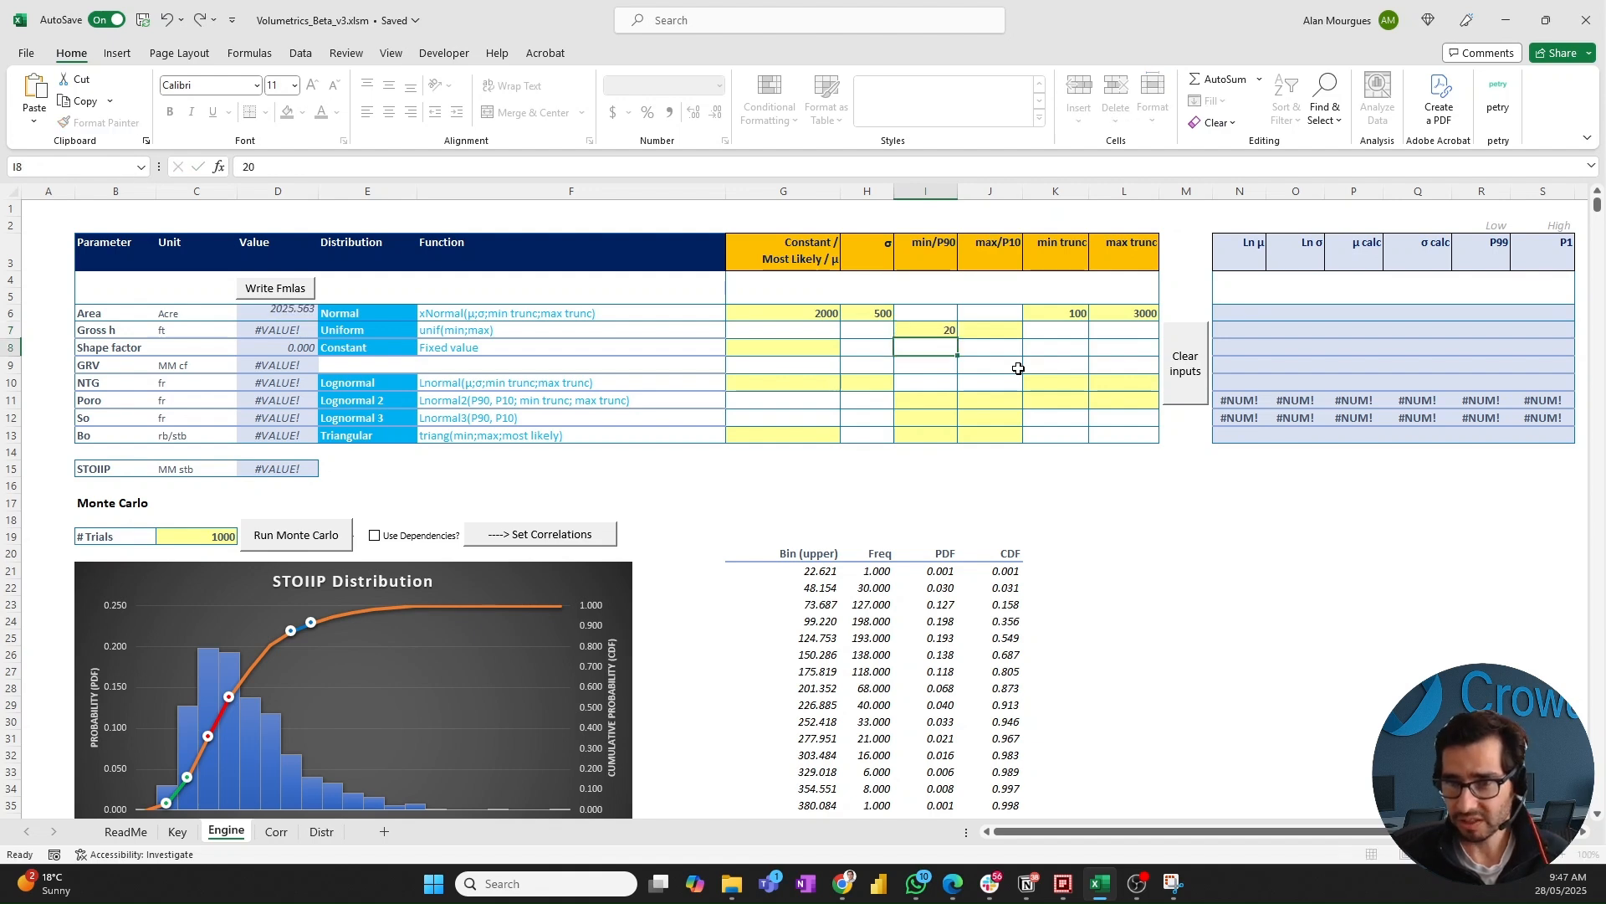
key("Tab")
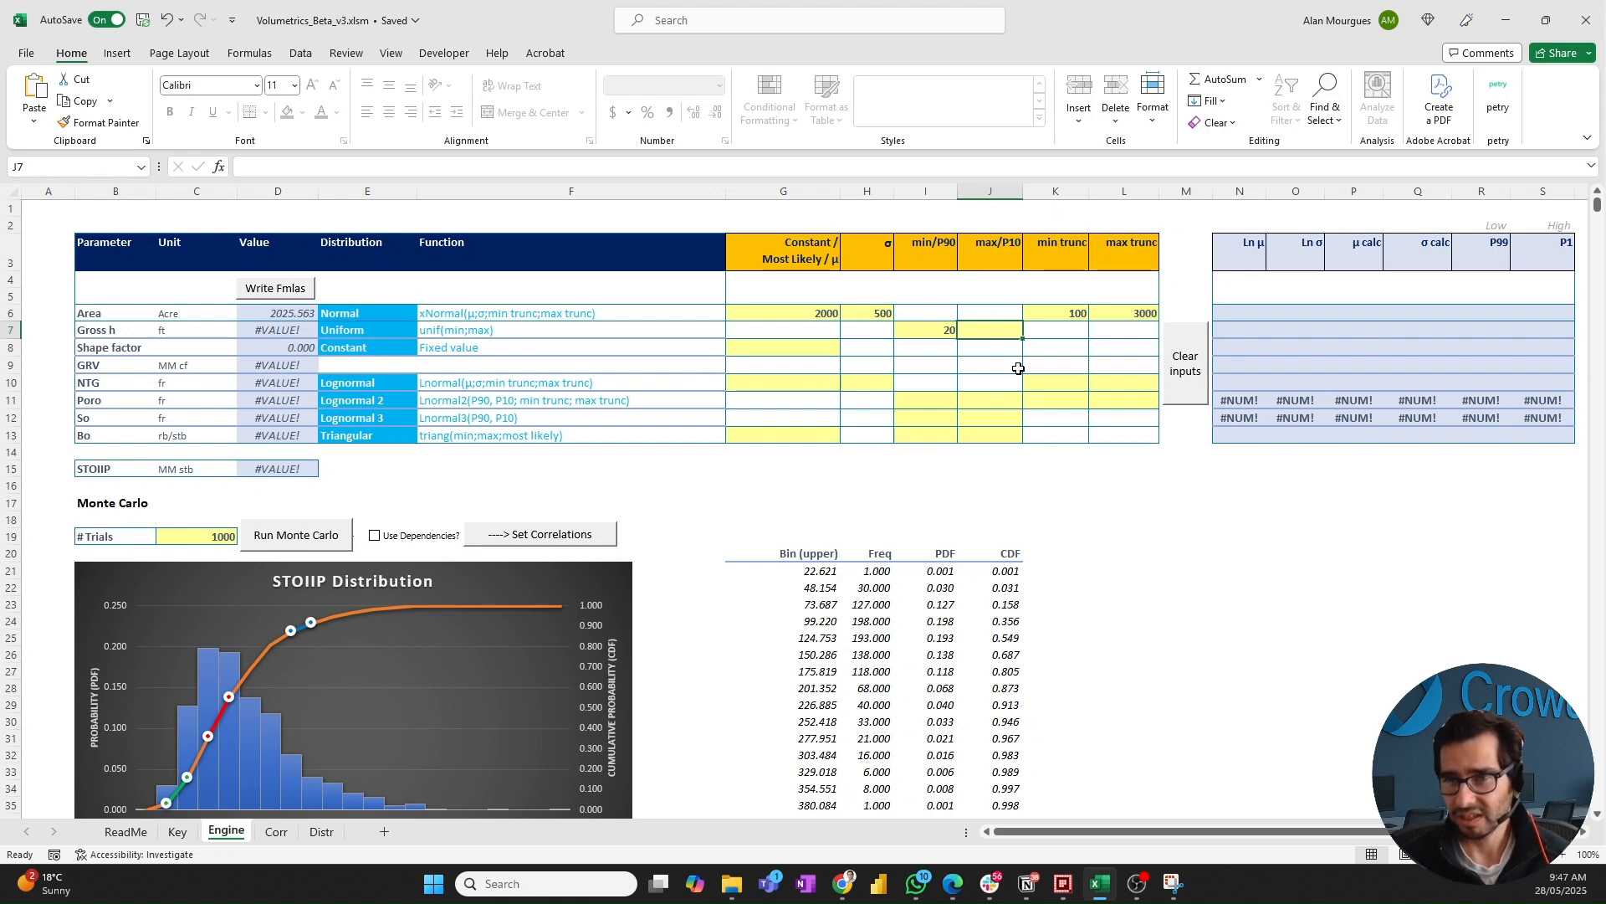
type("60")
key("Return")
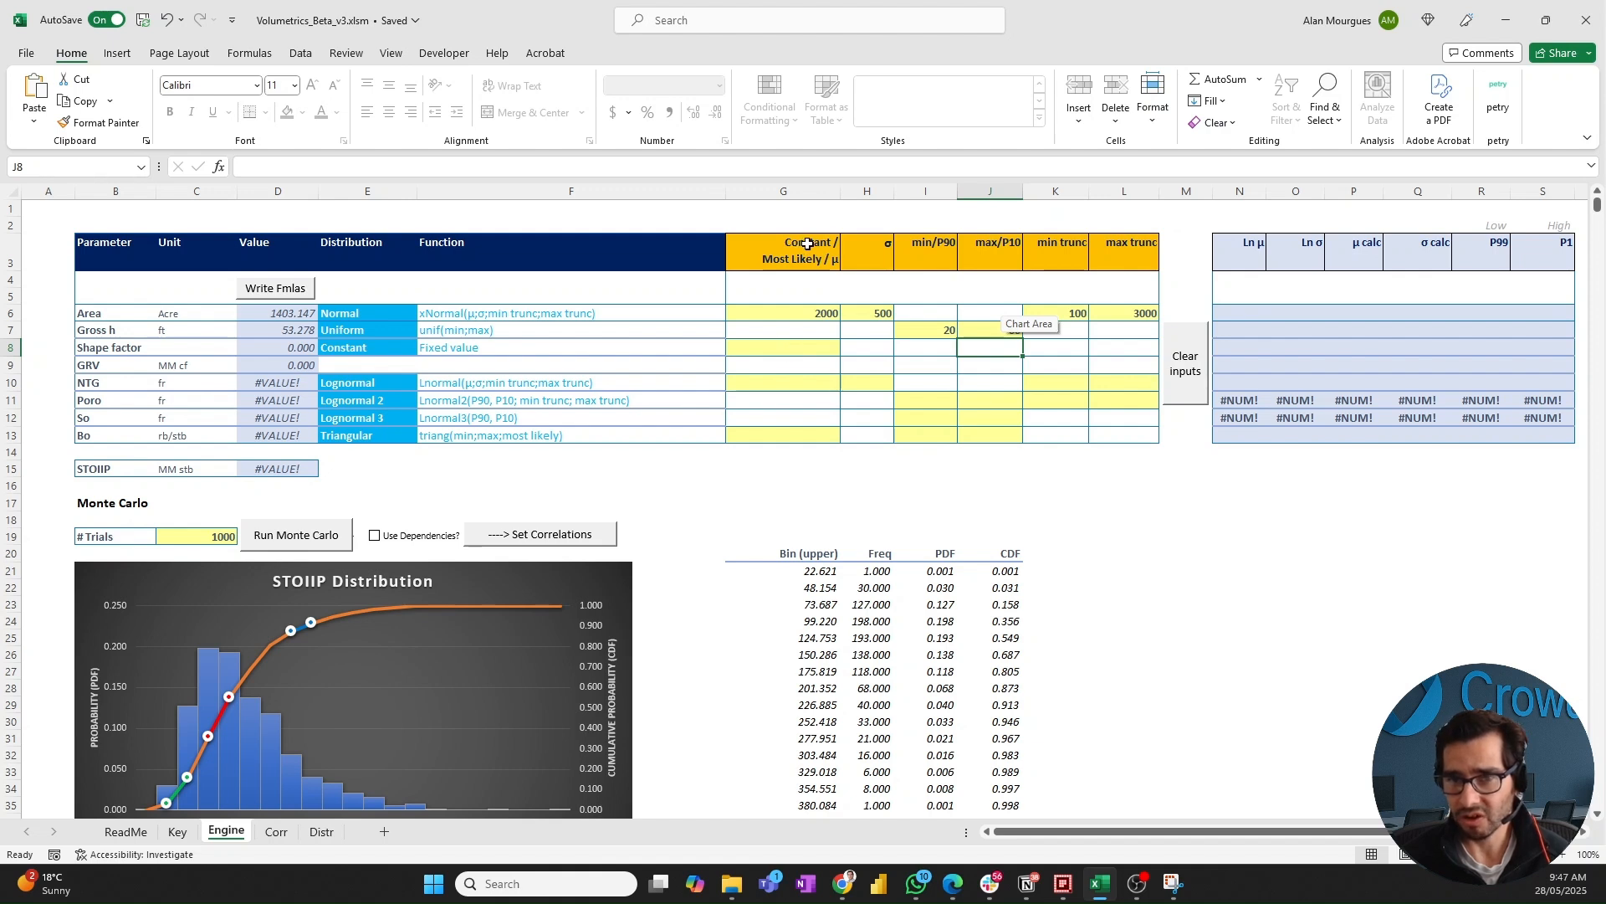
- Set the constant value of the Shape factor to 0.6
left_click(808, 348)
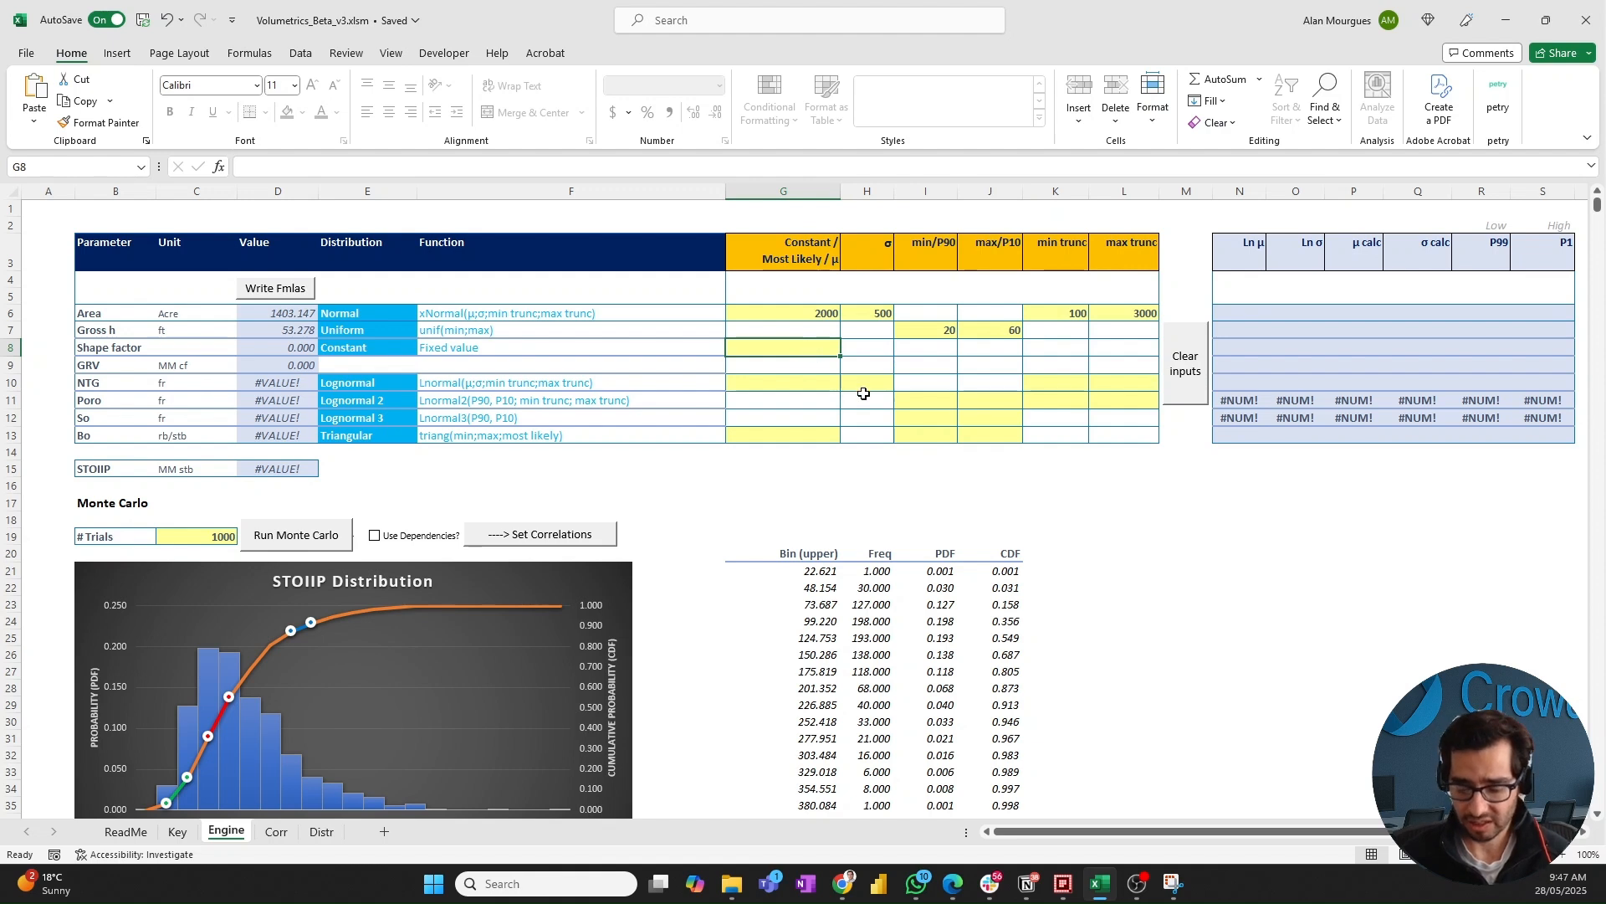
type("0.6")
key("Return")
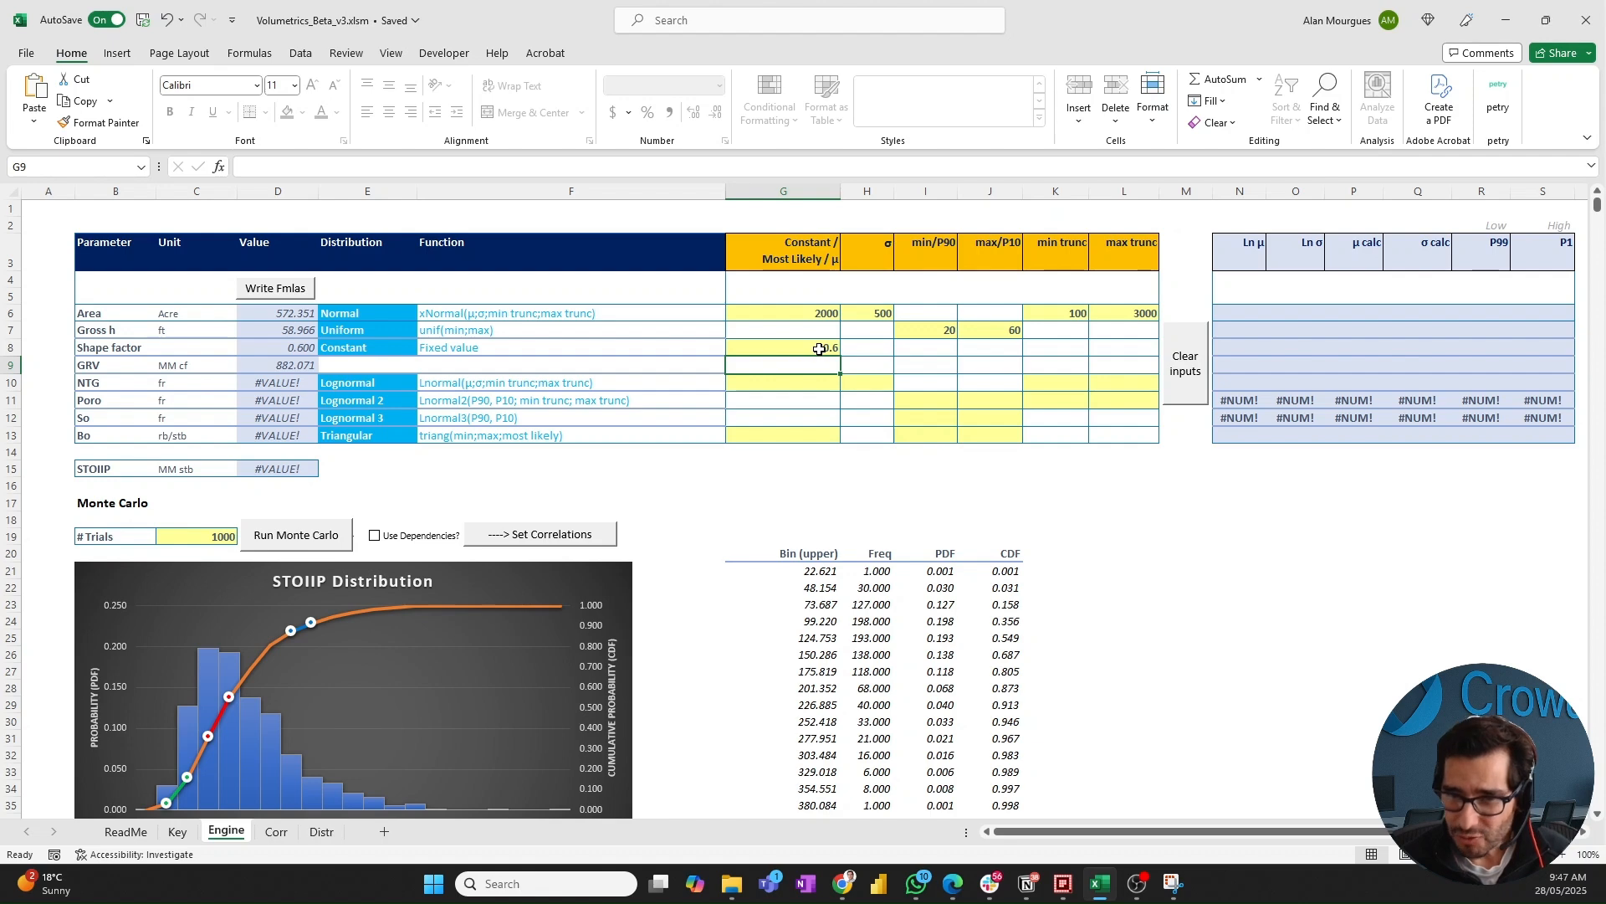
- Examine the trap geometry multiplier chart and the shape factor summary on the Key sheet
left_click(178, 832)
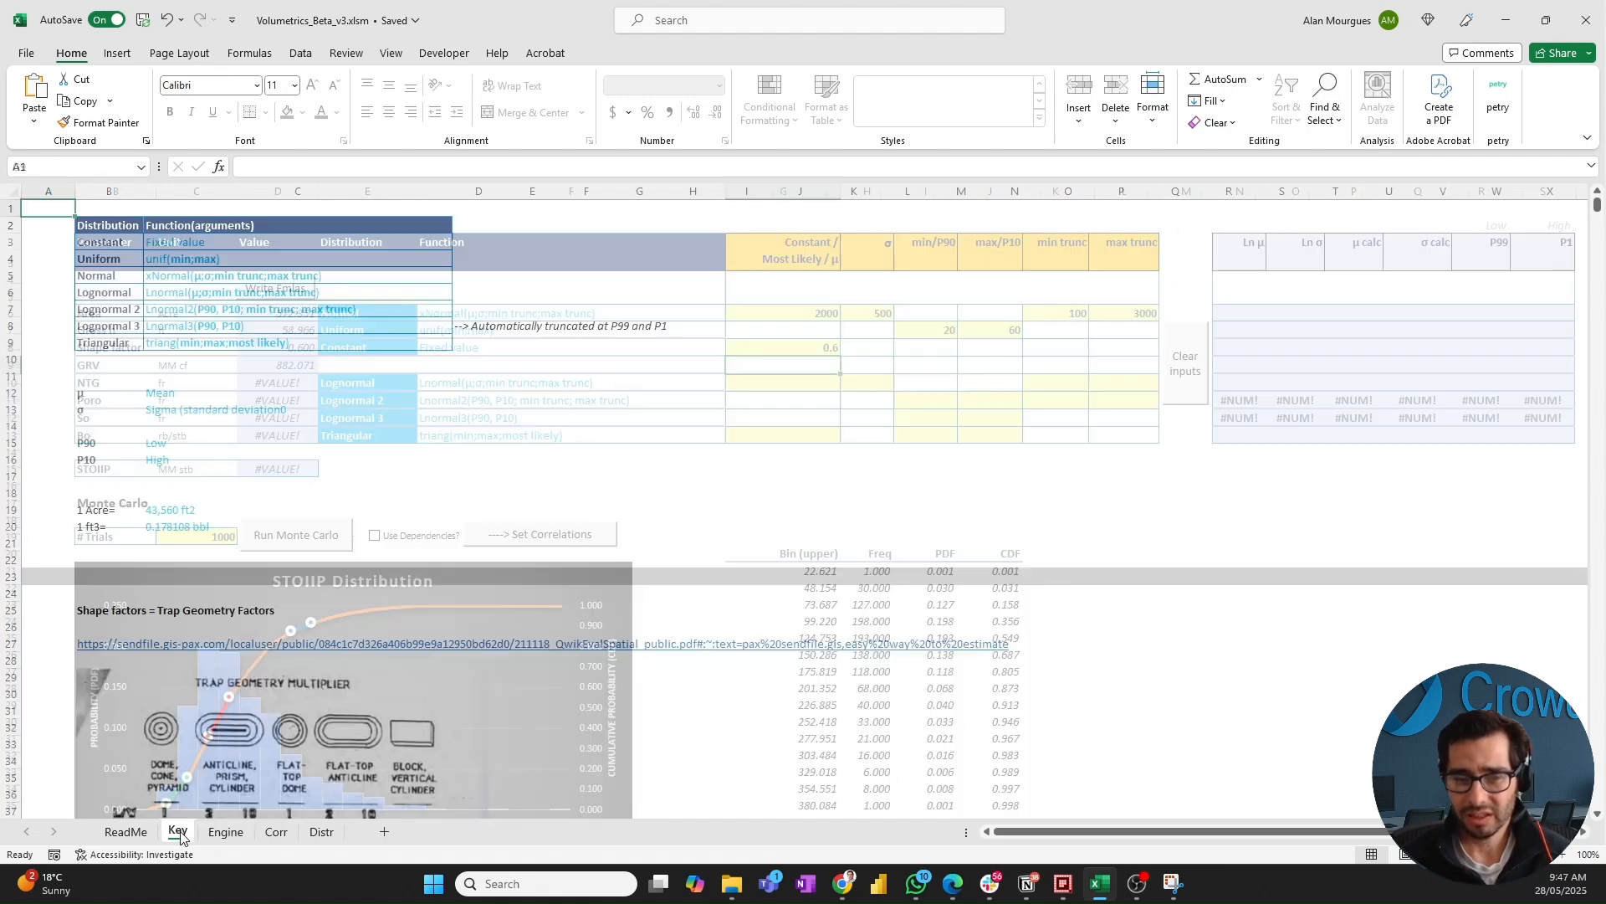
scroll(356, 640, "down", 5)
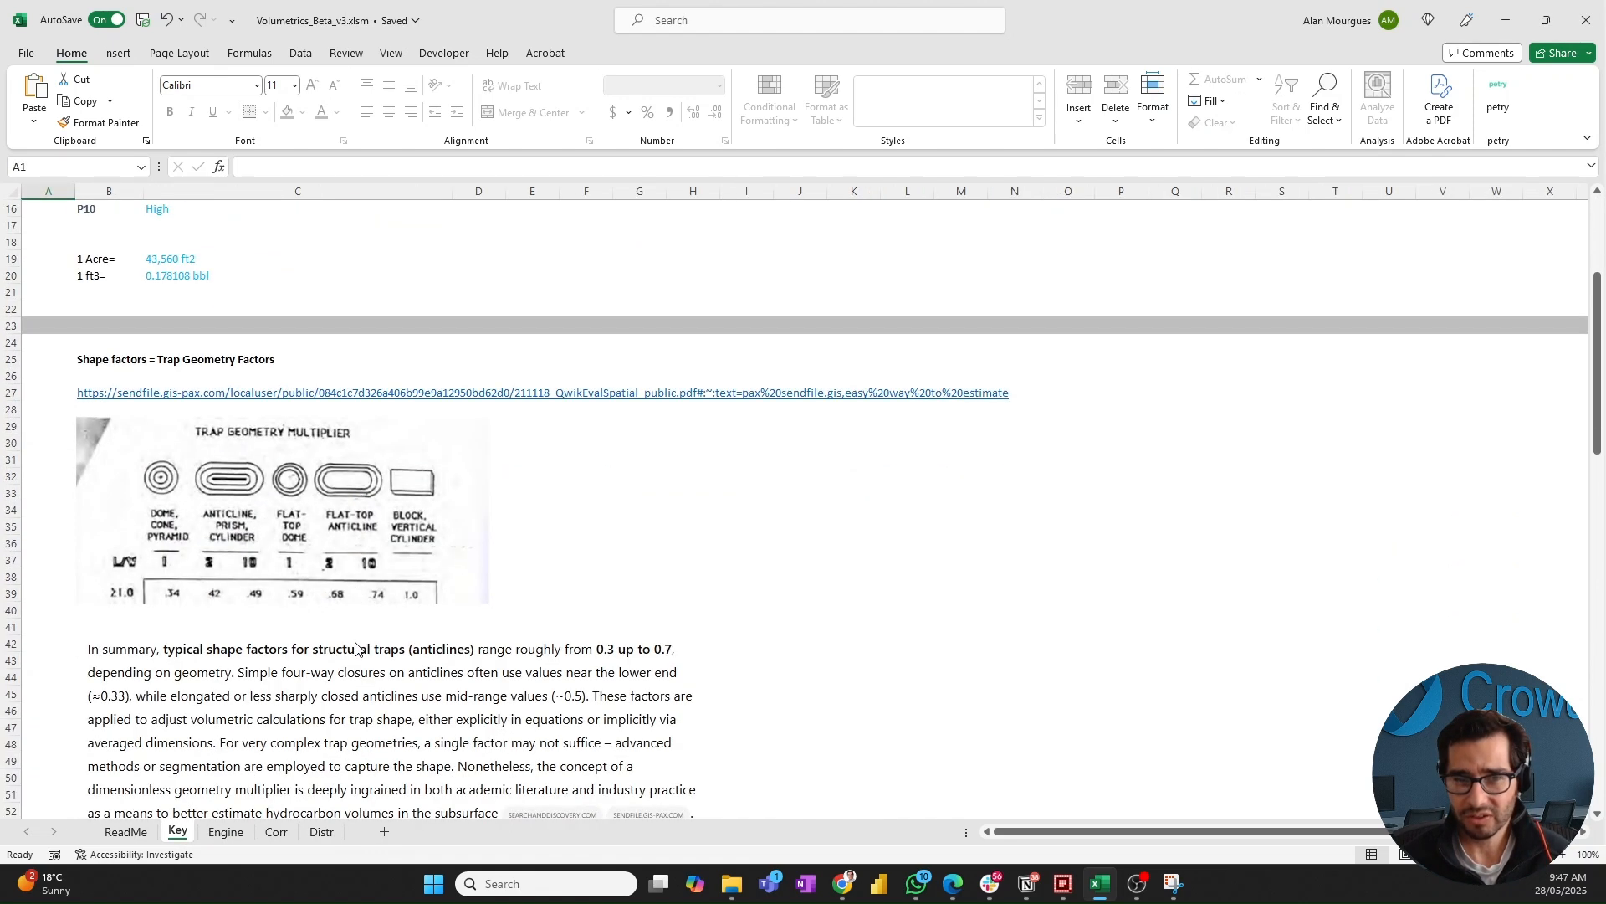
scroll(264, 458, "down", 1)
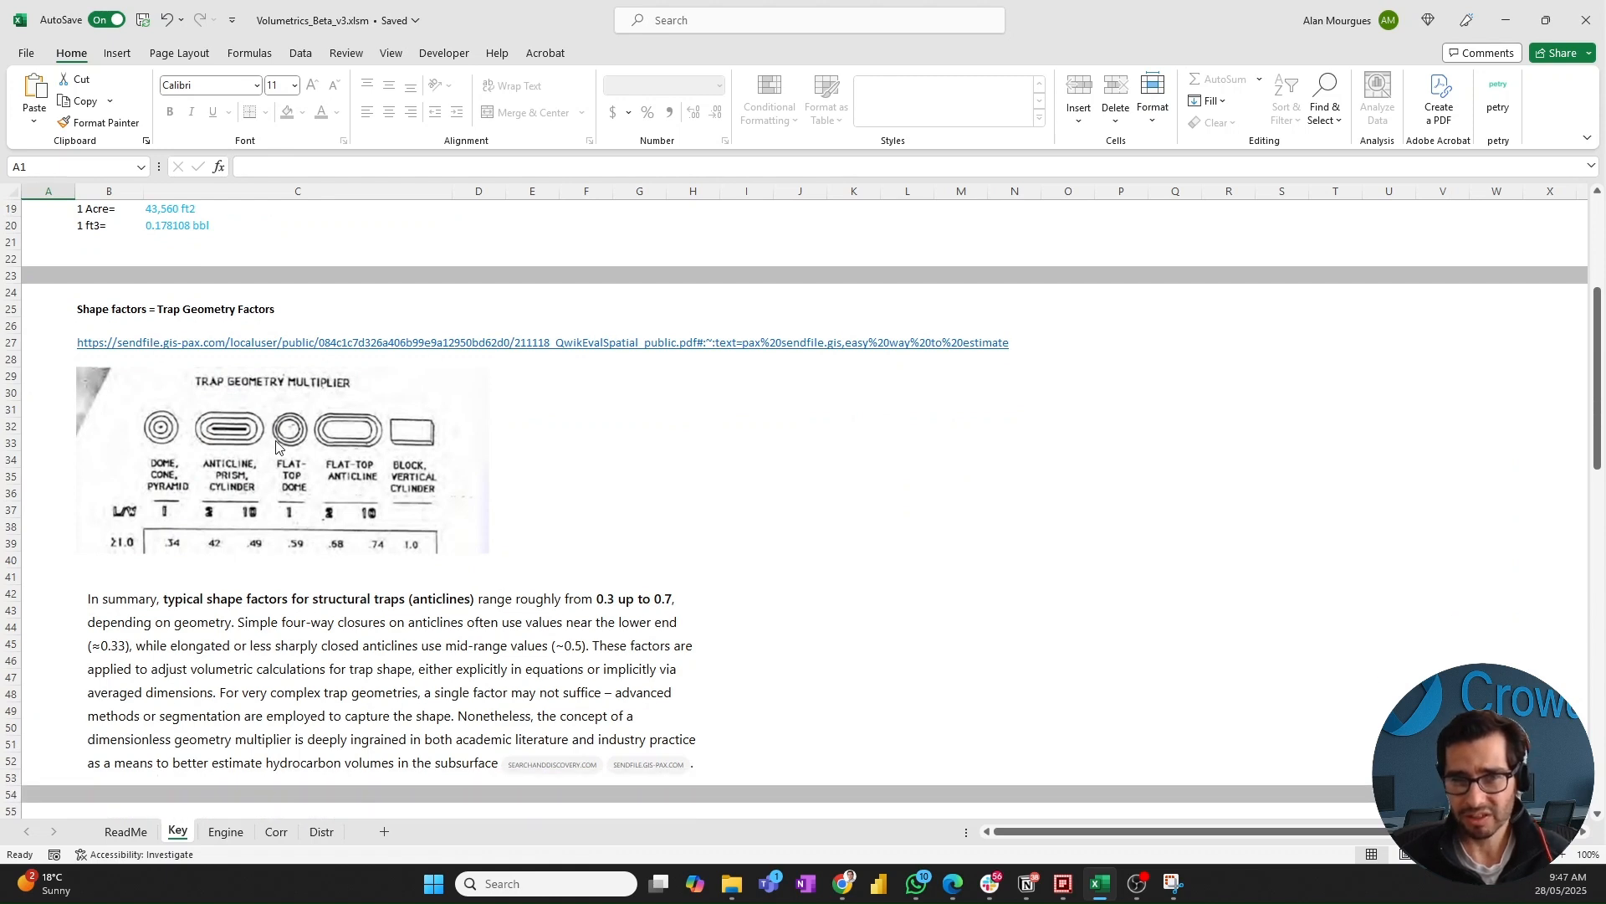
- On the Engine sheet, set the NTG lognormal distribution to a mean of 0.7 and a standard deviation of 0.1
scroll(354, 550, "down", 1)
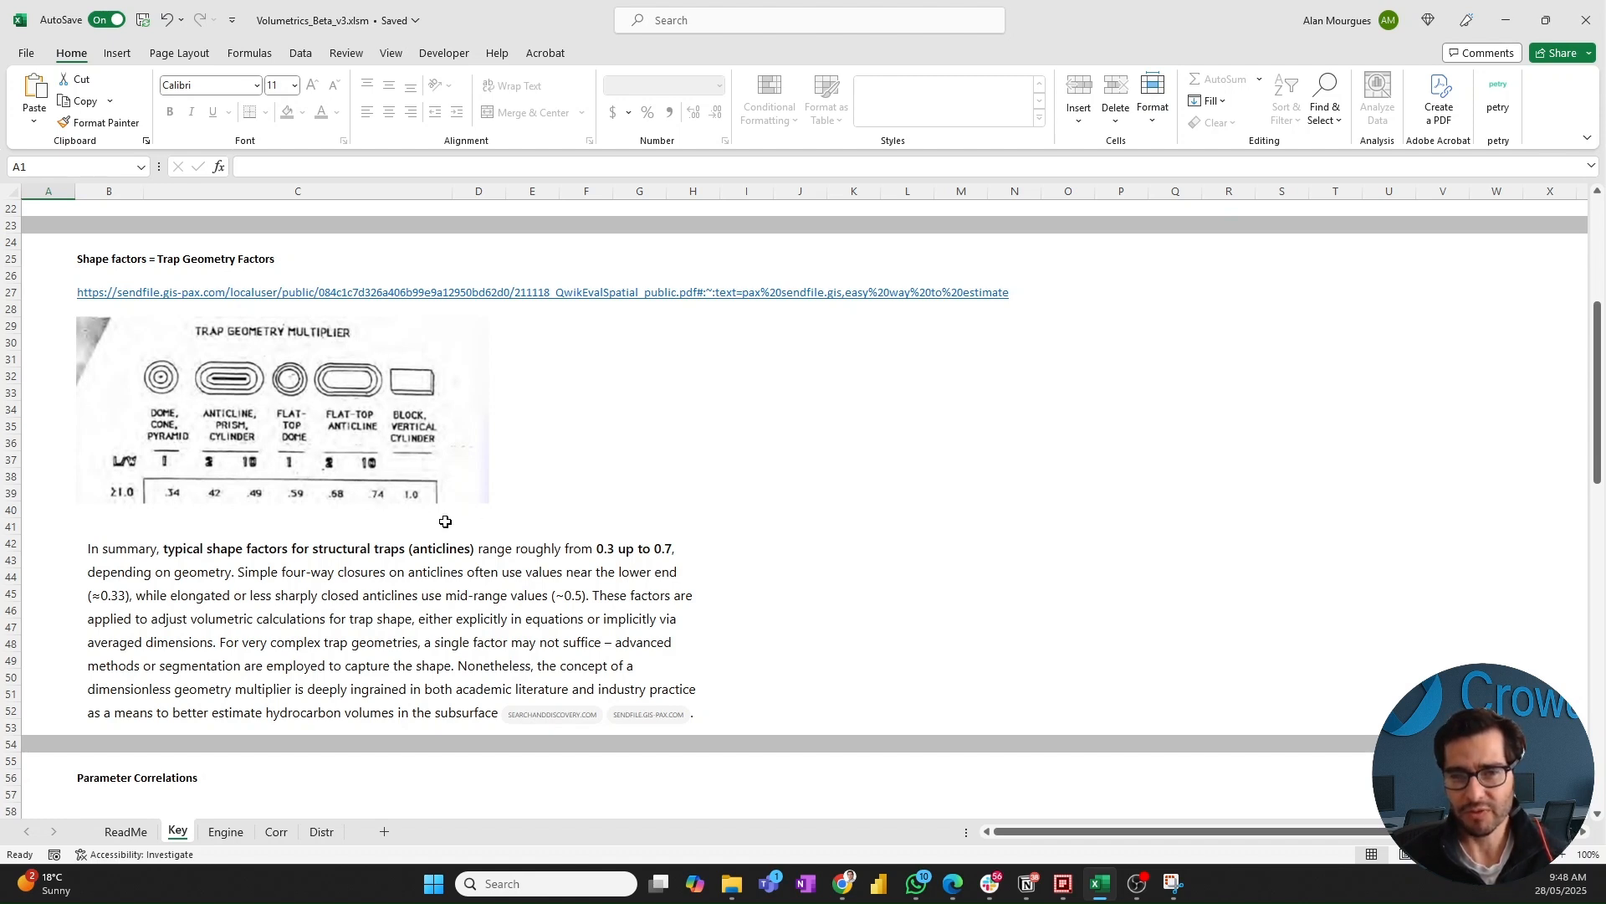
scroll(436, 526, "up", 1)
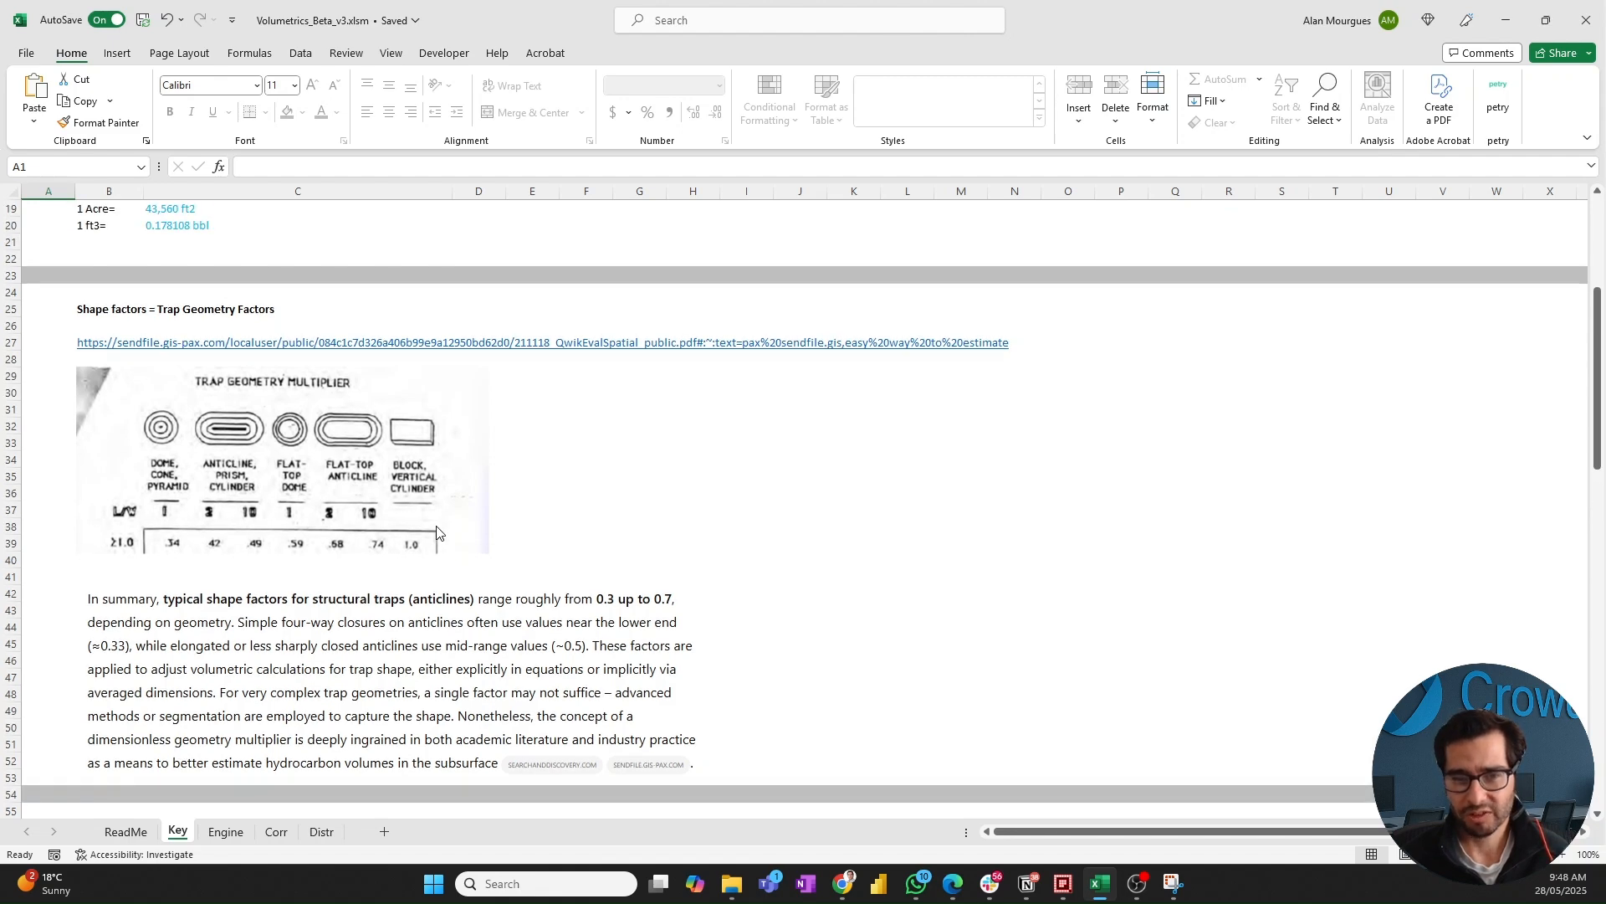
left_click(226, 830)
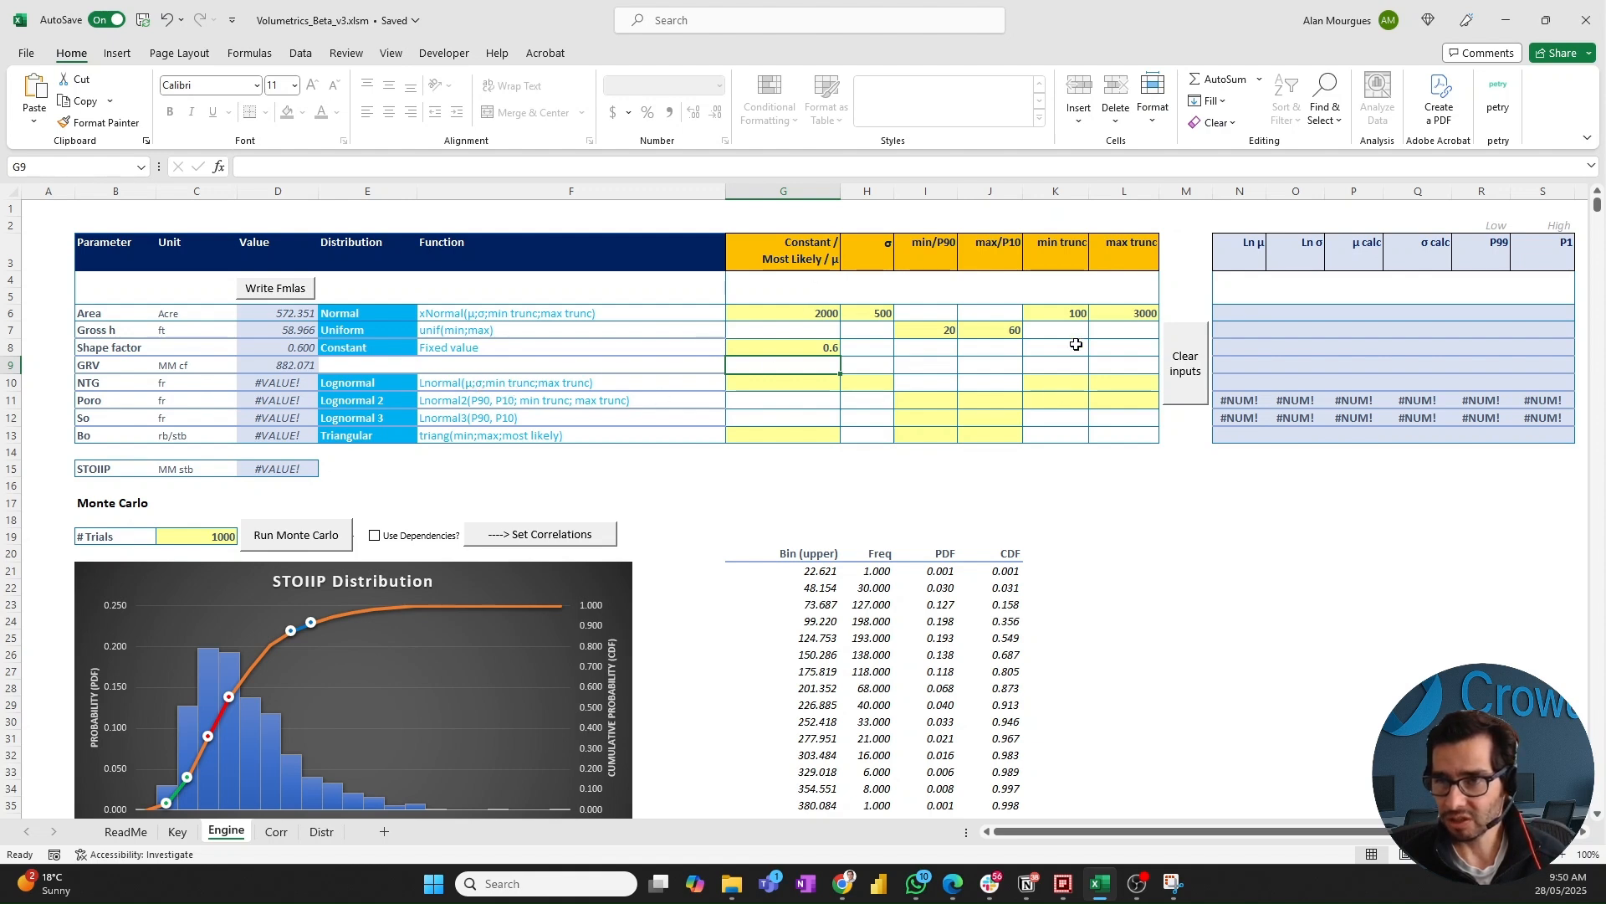
left_click(791, 382)
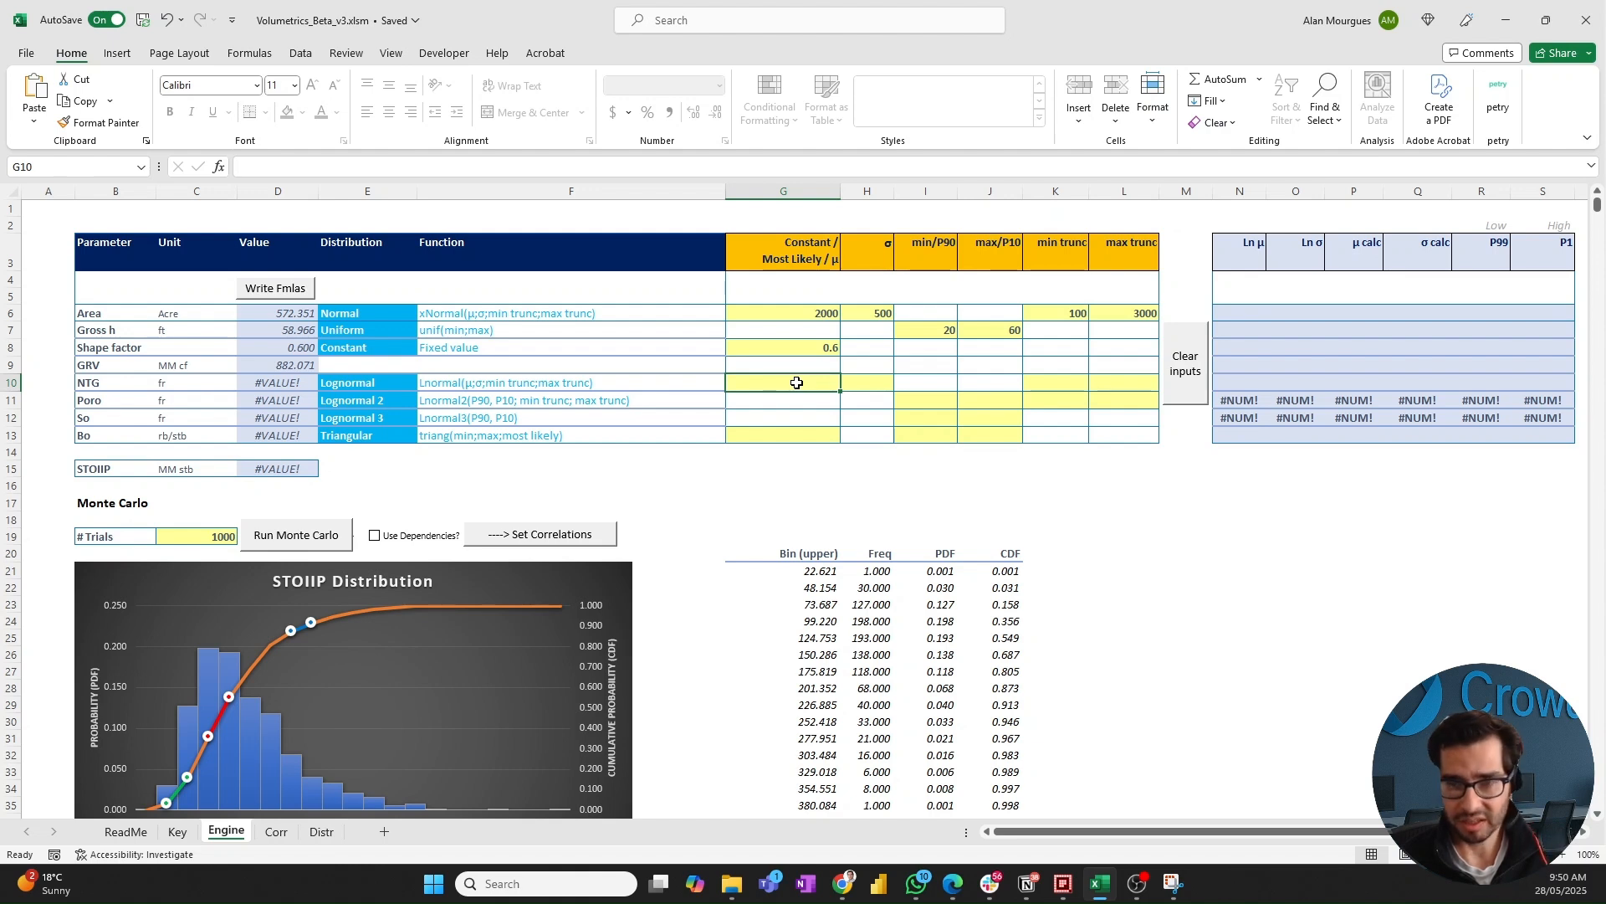
type("0.7")
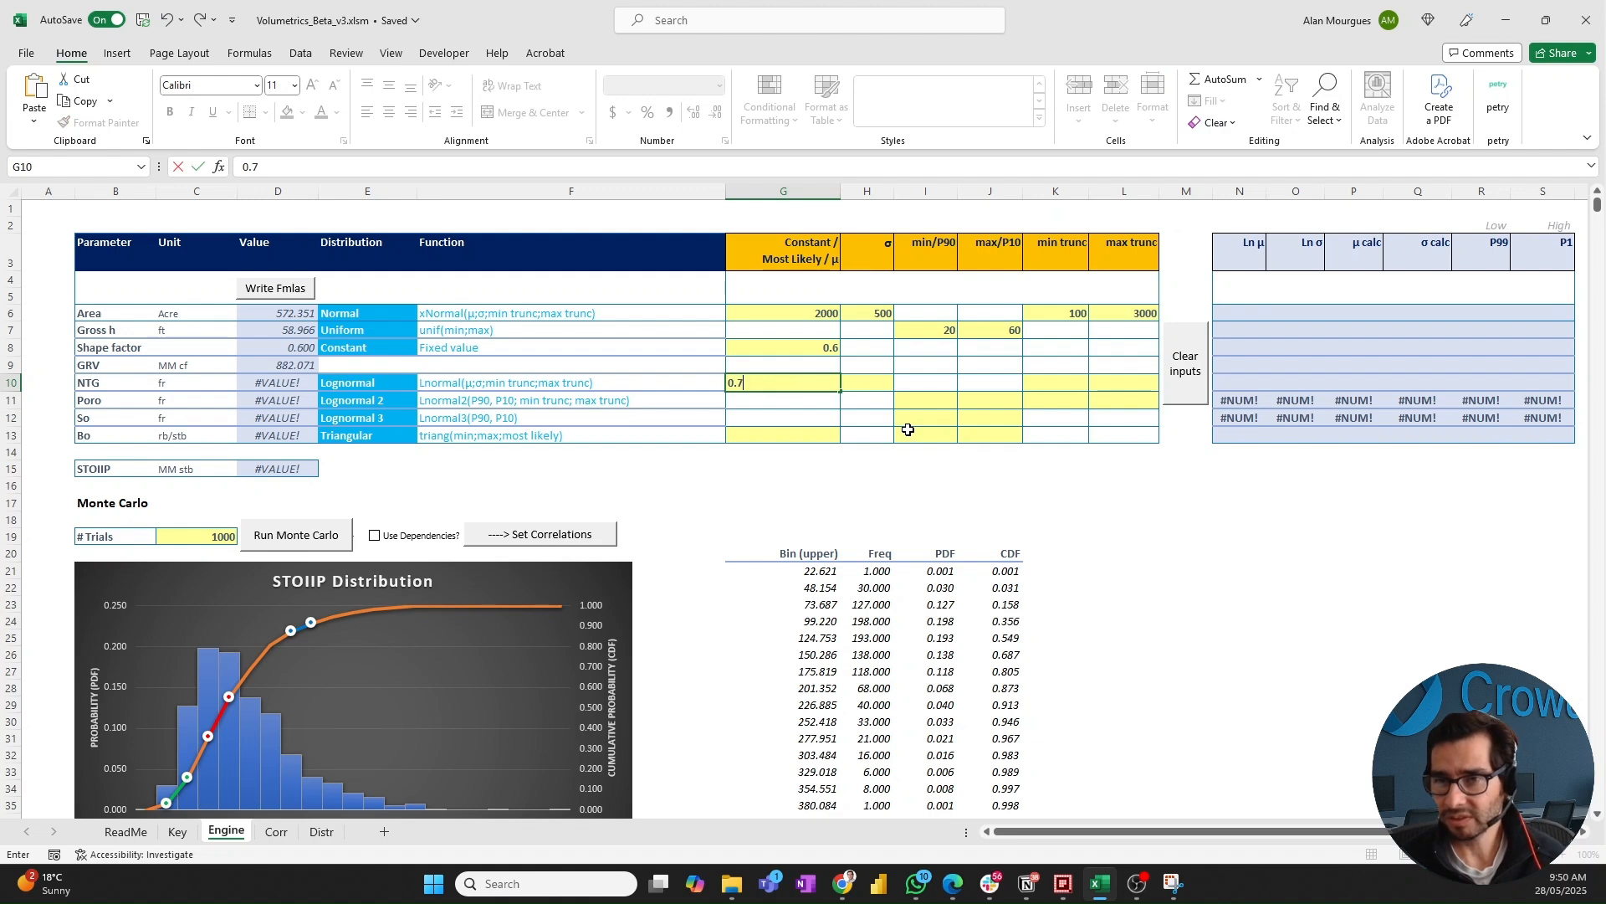
key("Tab")
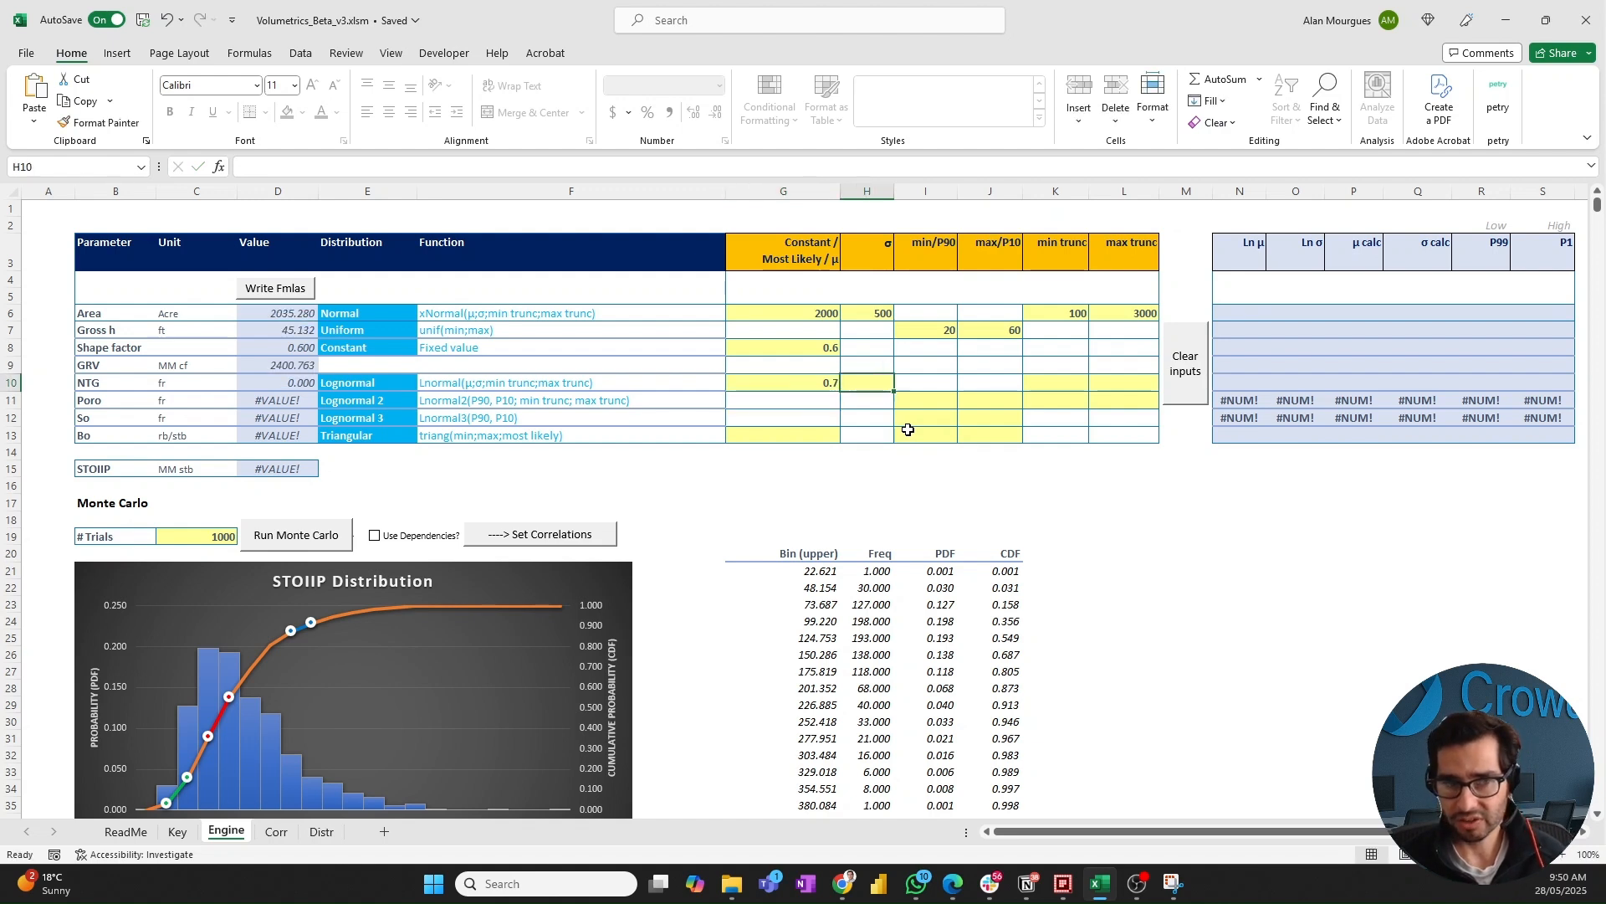
type("0.1")
key("Down")
- Set the NTG truncation limits to a minimum of 0.3 and a maximum of 1
key("Up")
key("Right")
key("Right")
key("Right")
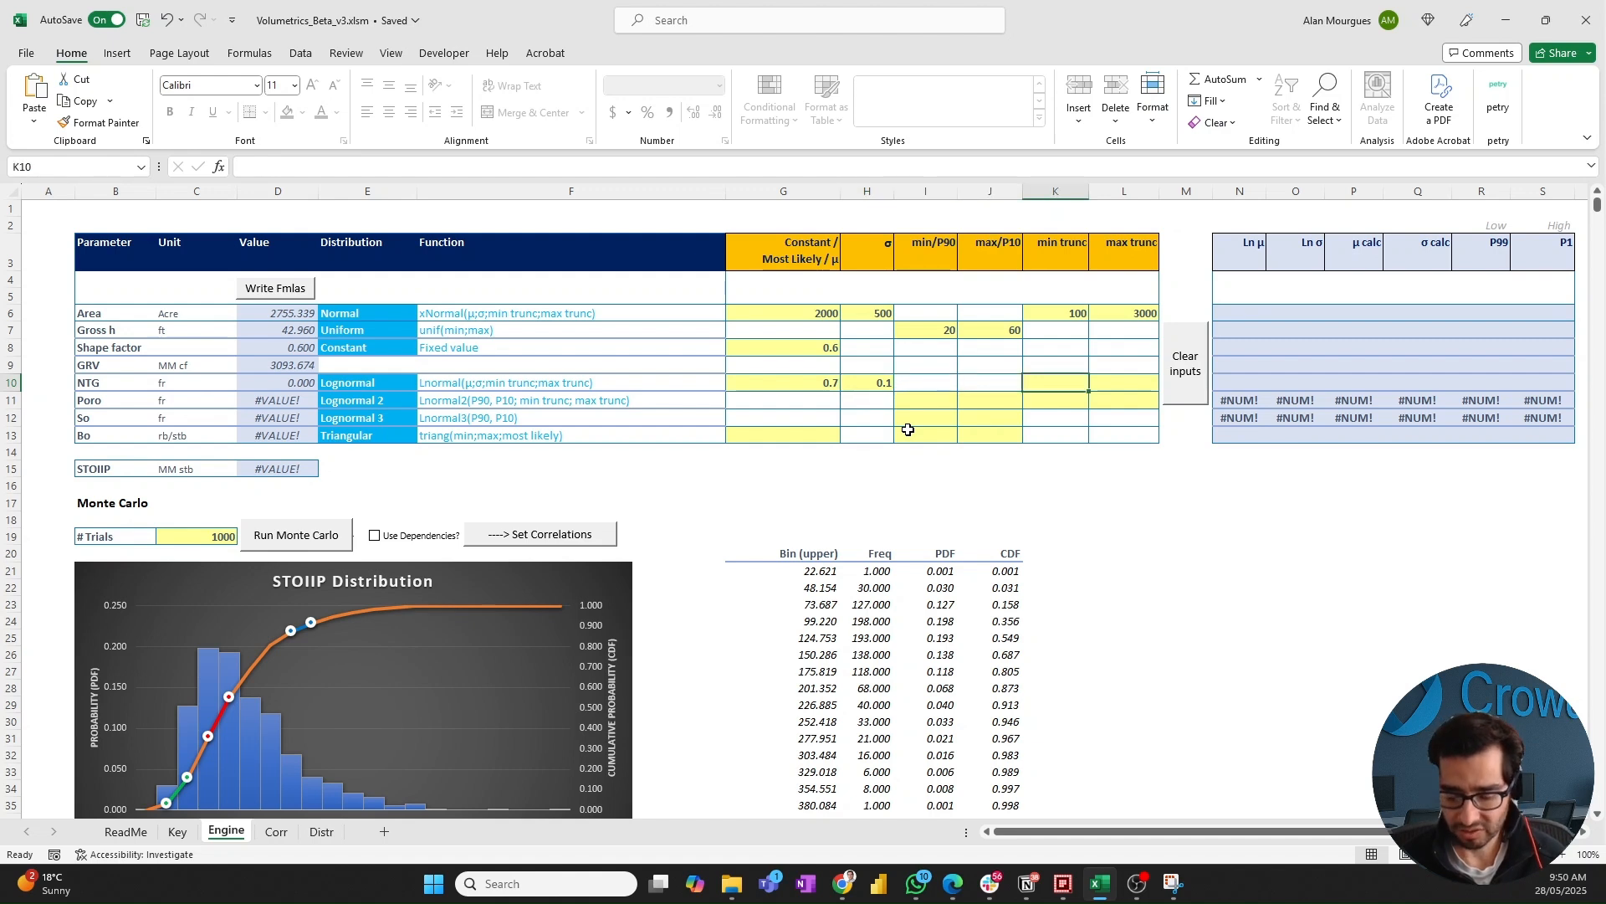
type("0.3")
key("Right")
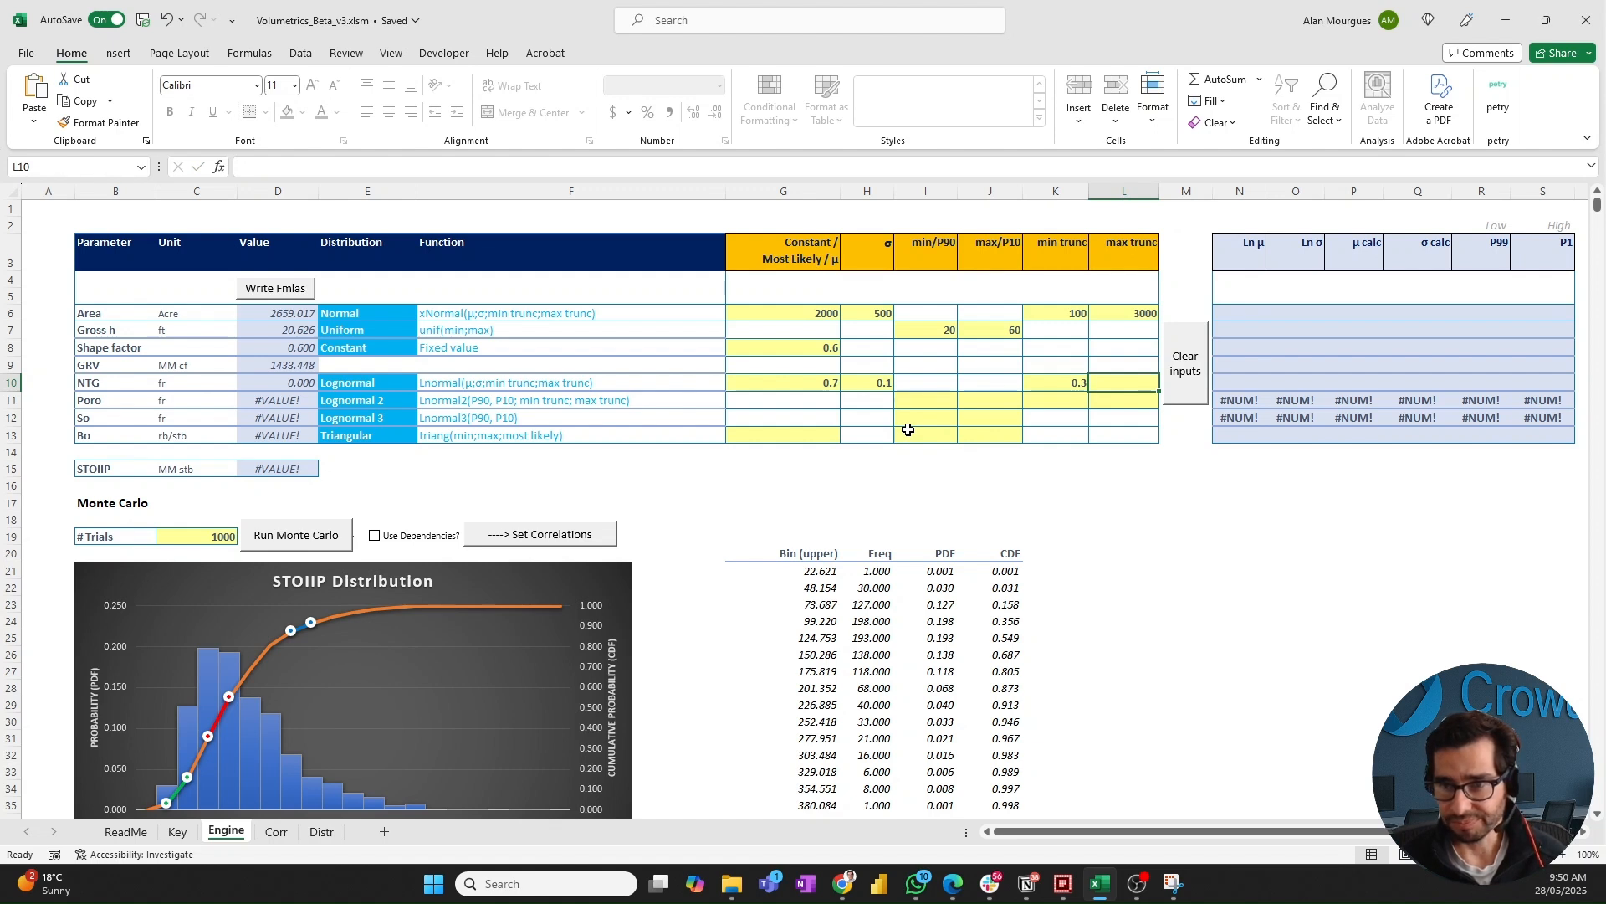
type("1")
key("Return")
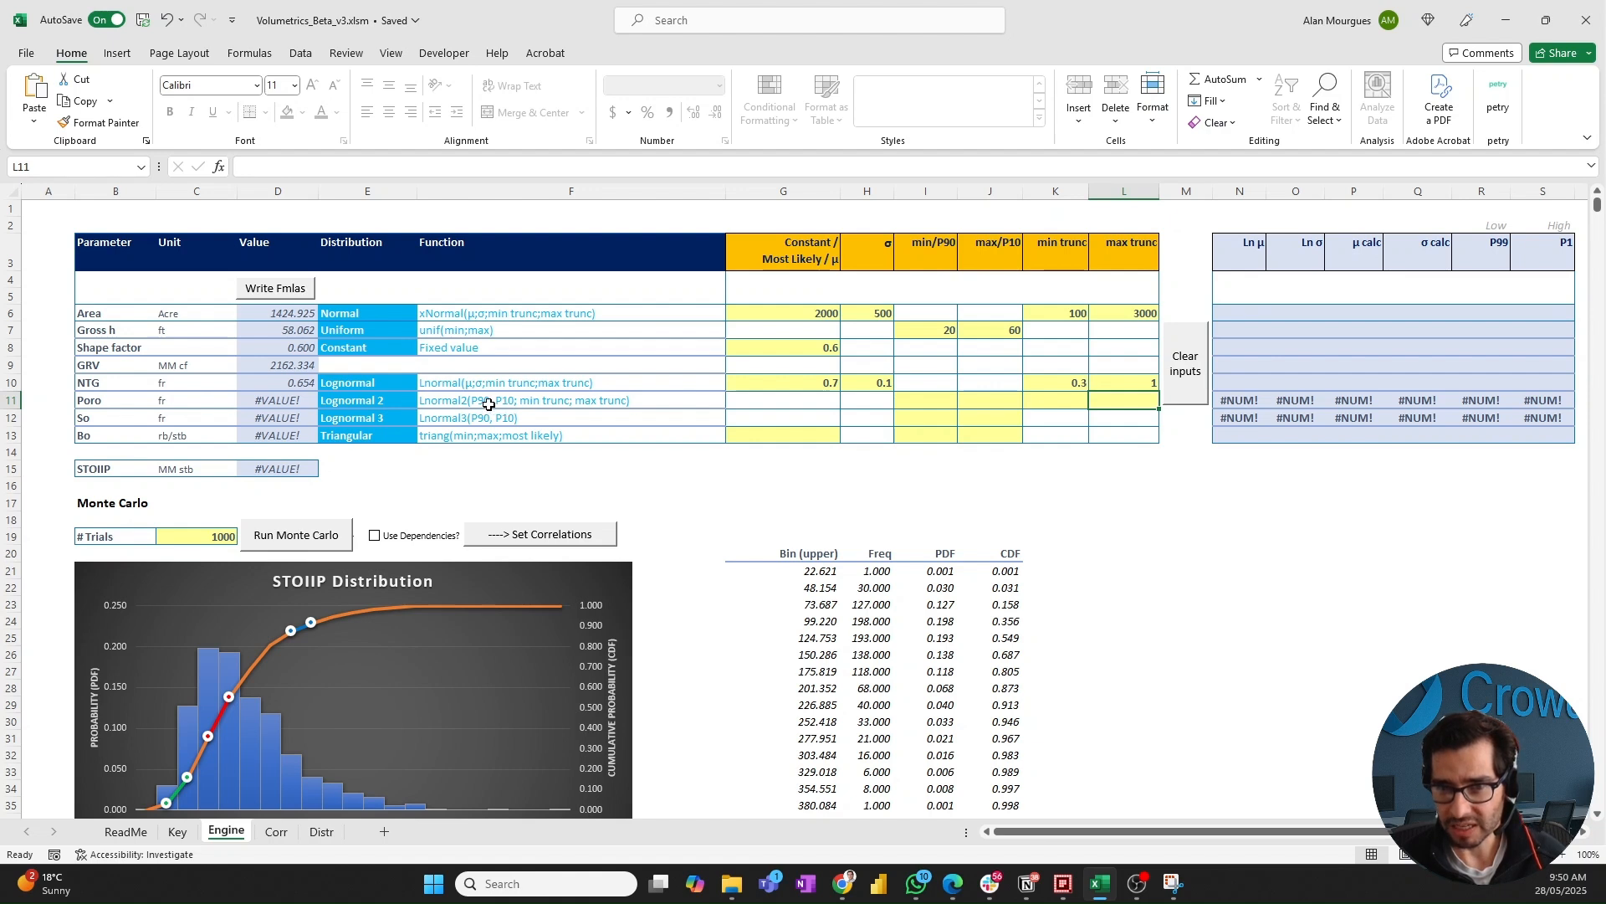
- Set the Poro lognormal distribution to a P90 of 0.2 and a P10 of 0.3
left_click(938, 403)
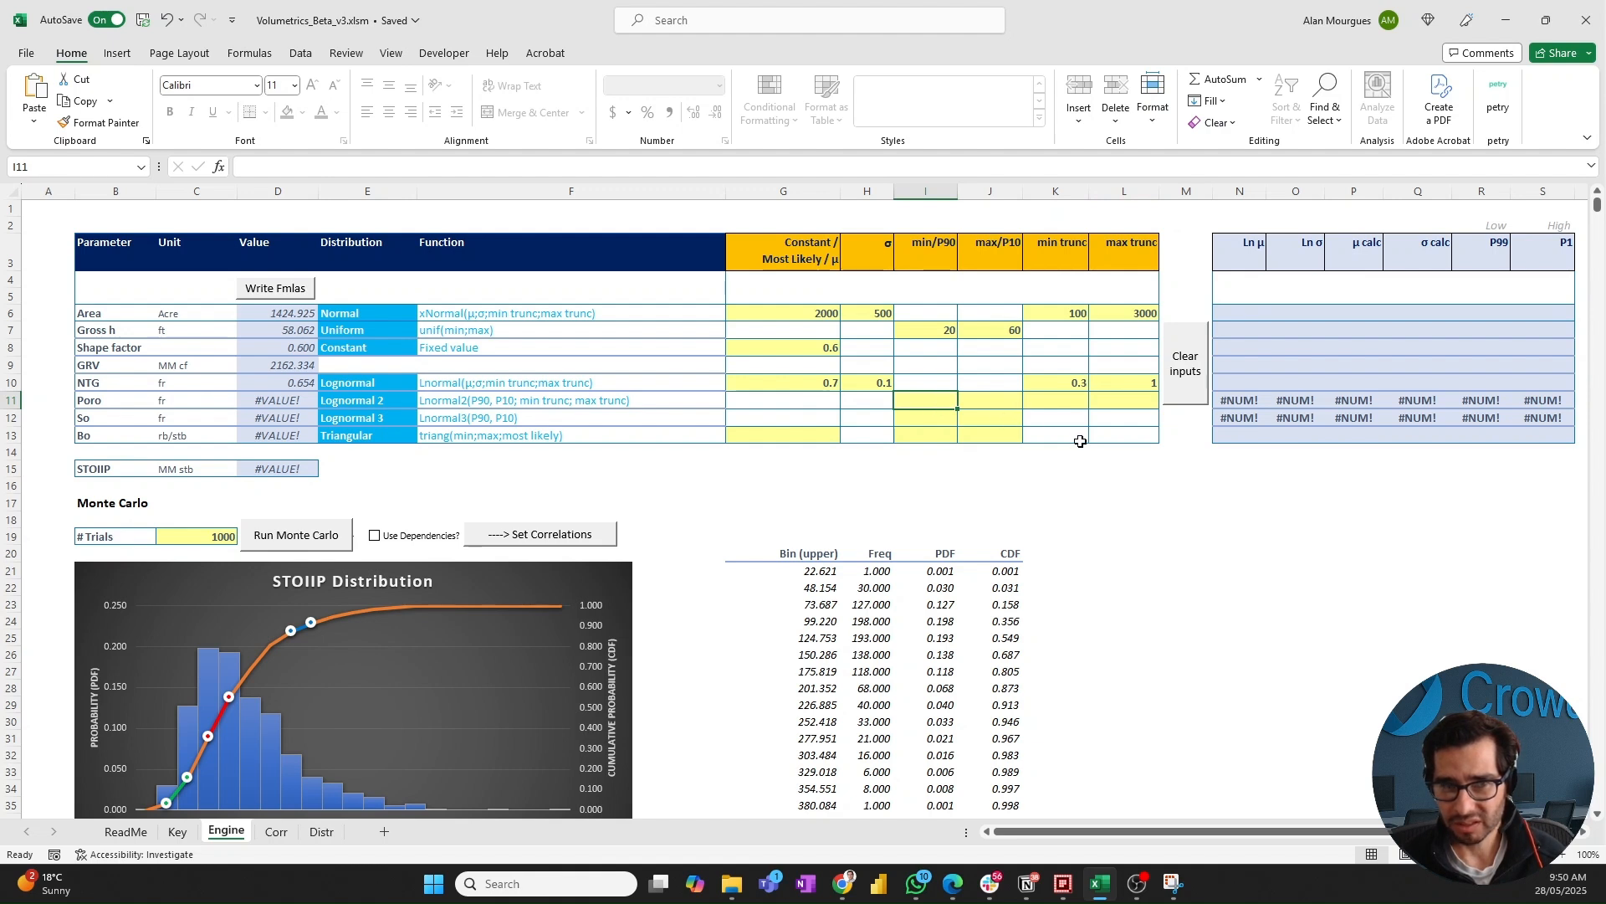
type("0.2")
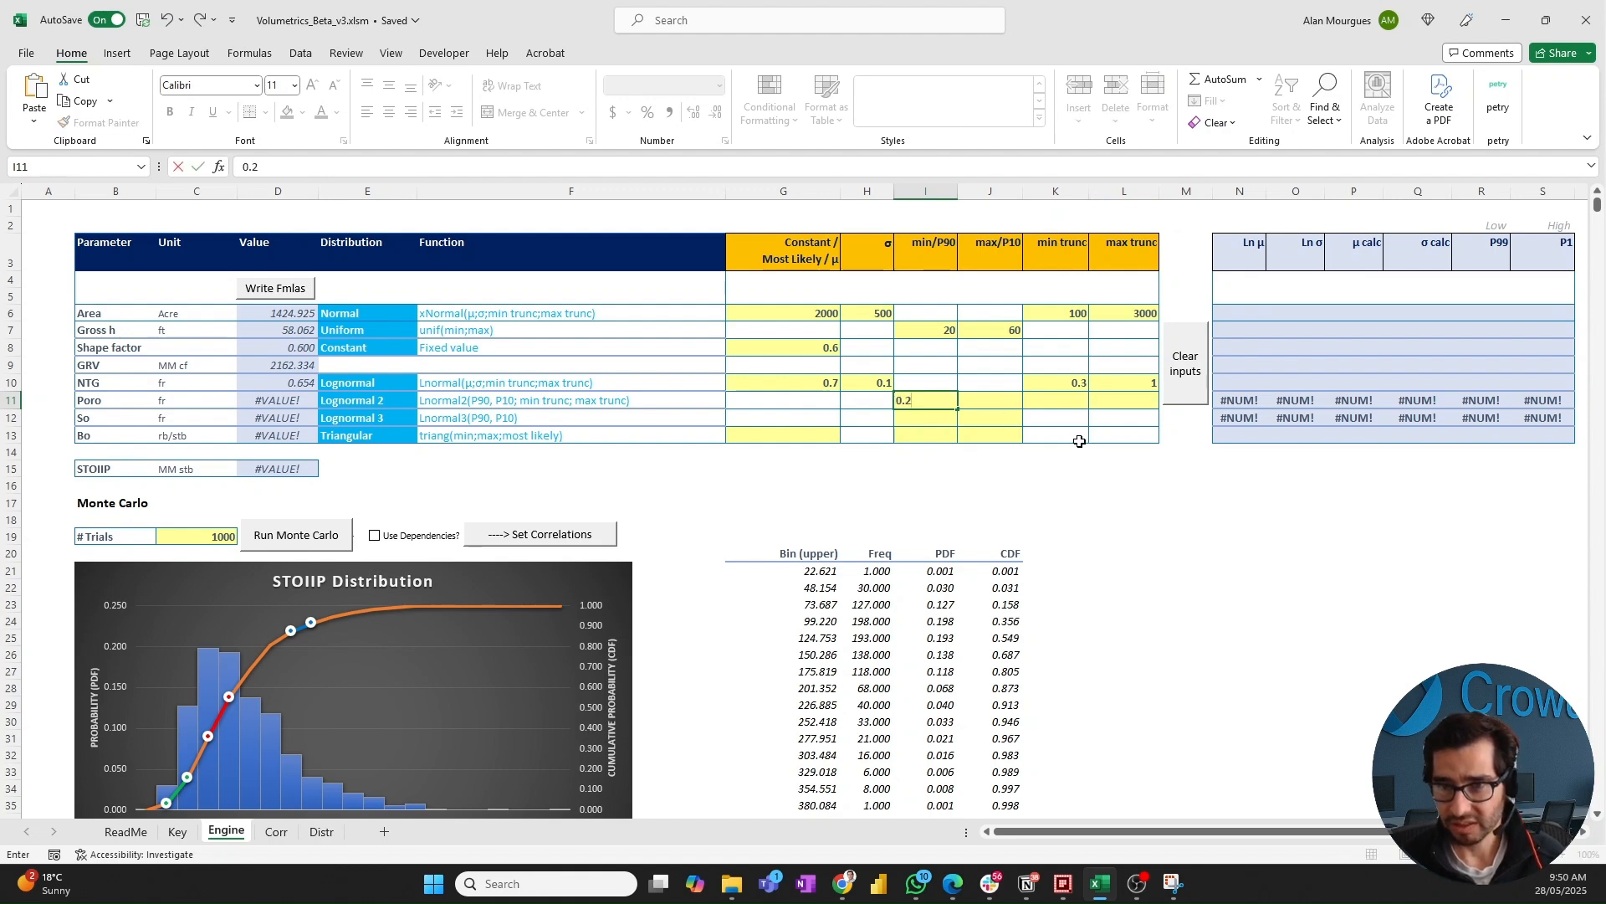
key("Tab")
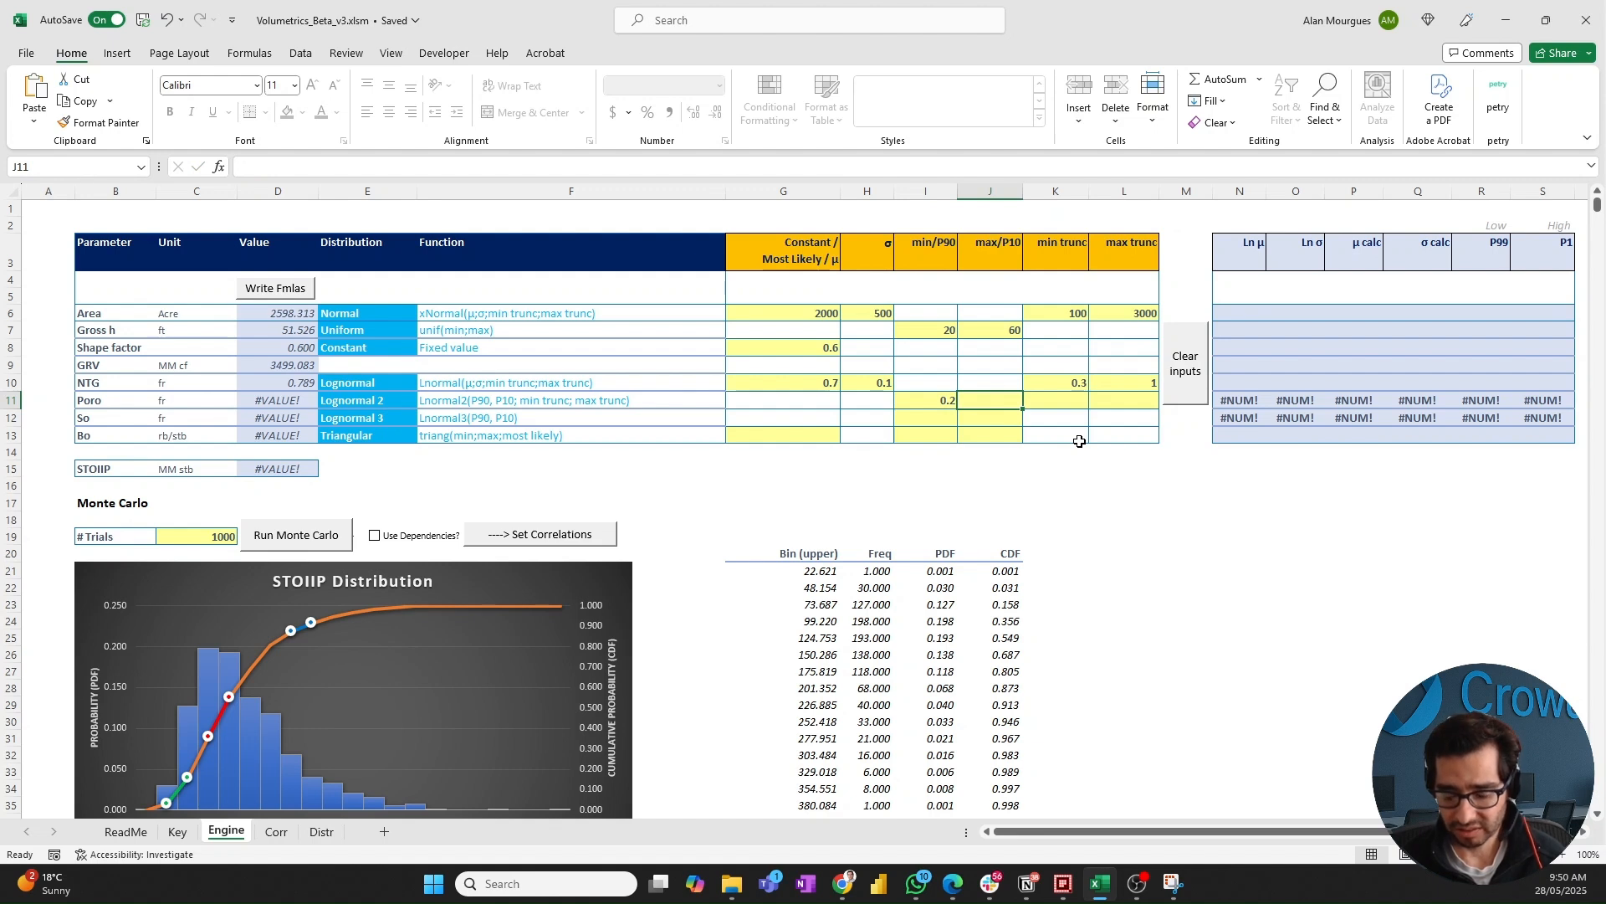
type("0.3")
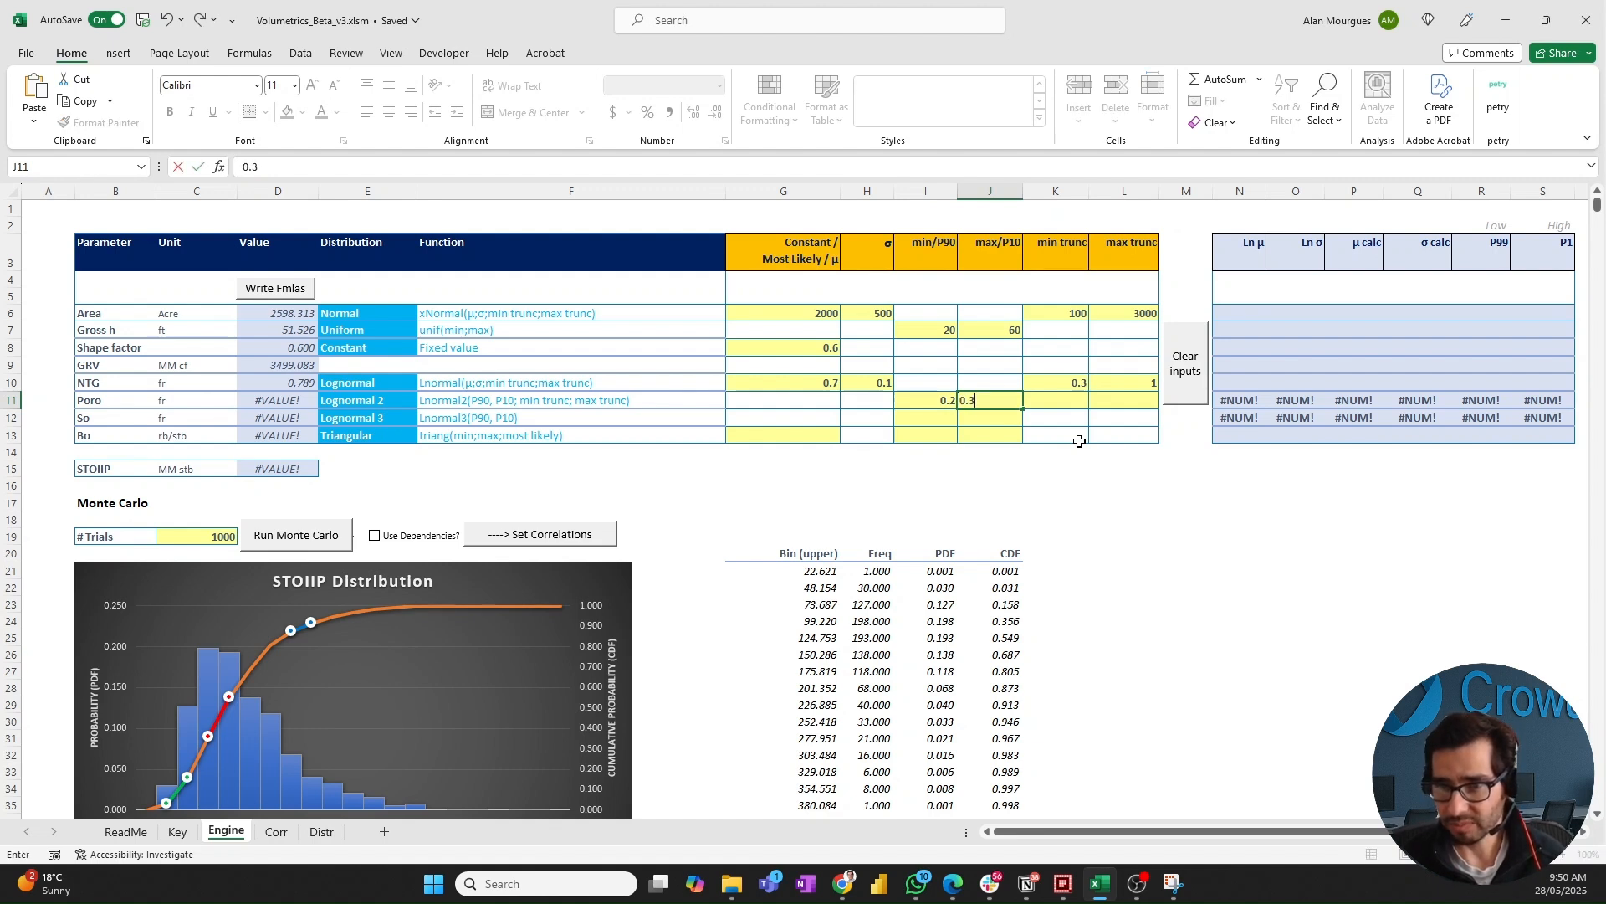
key("Tab")
- Set the Poro truncation limits to a minimum of 0.1 and a maximum of 0.4
type("0.")
key("Tab")
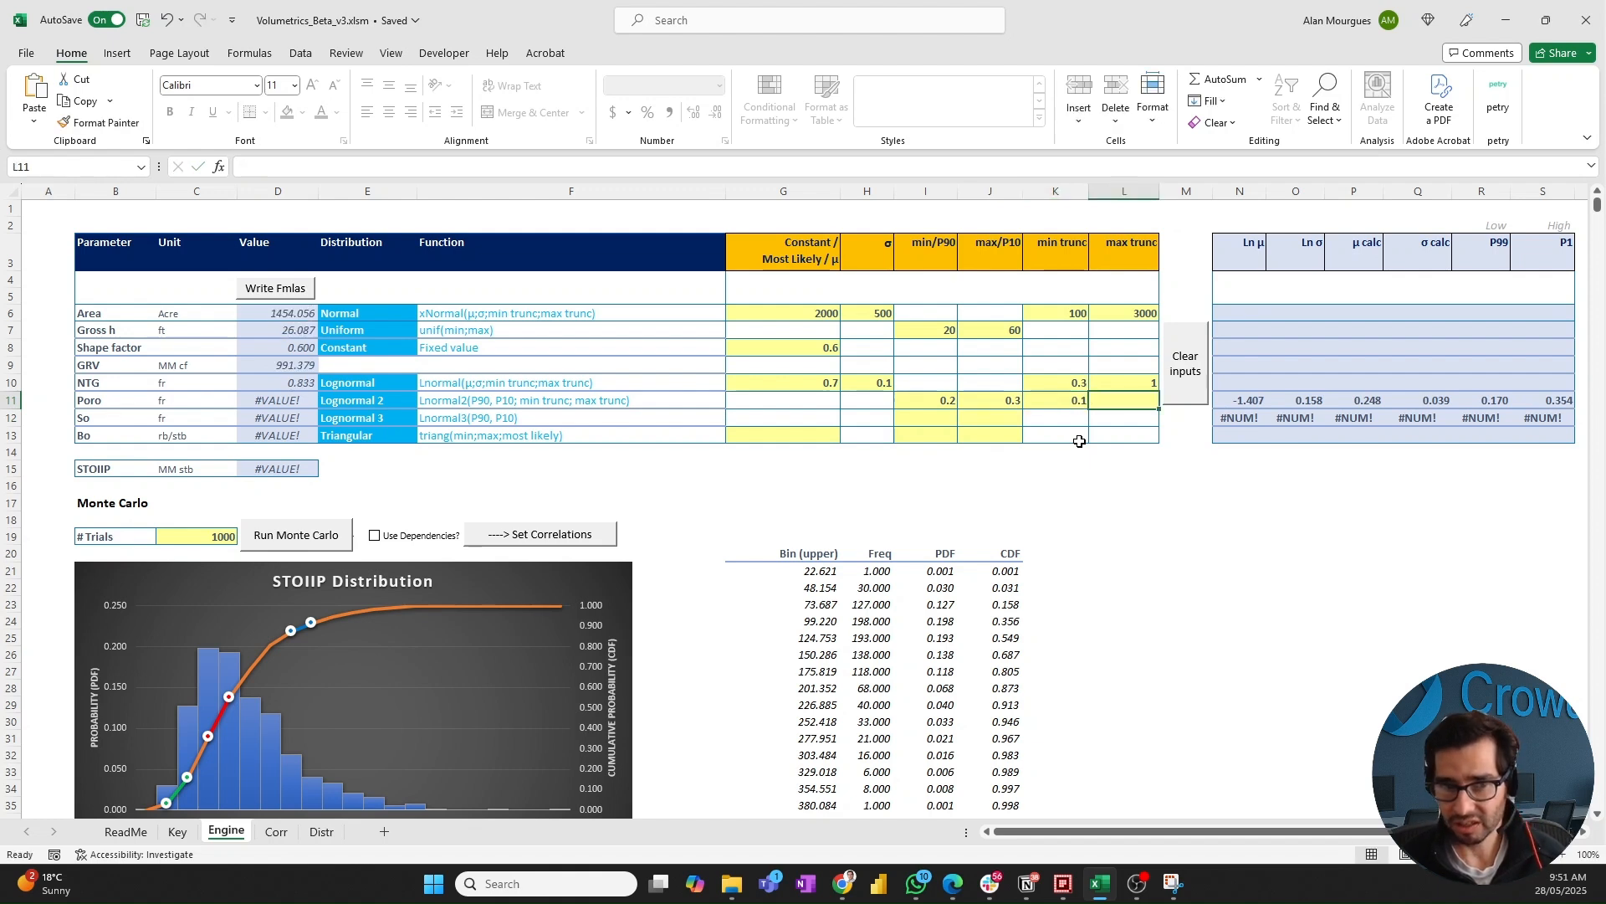
type("0.4")
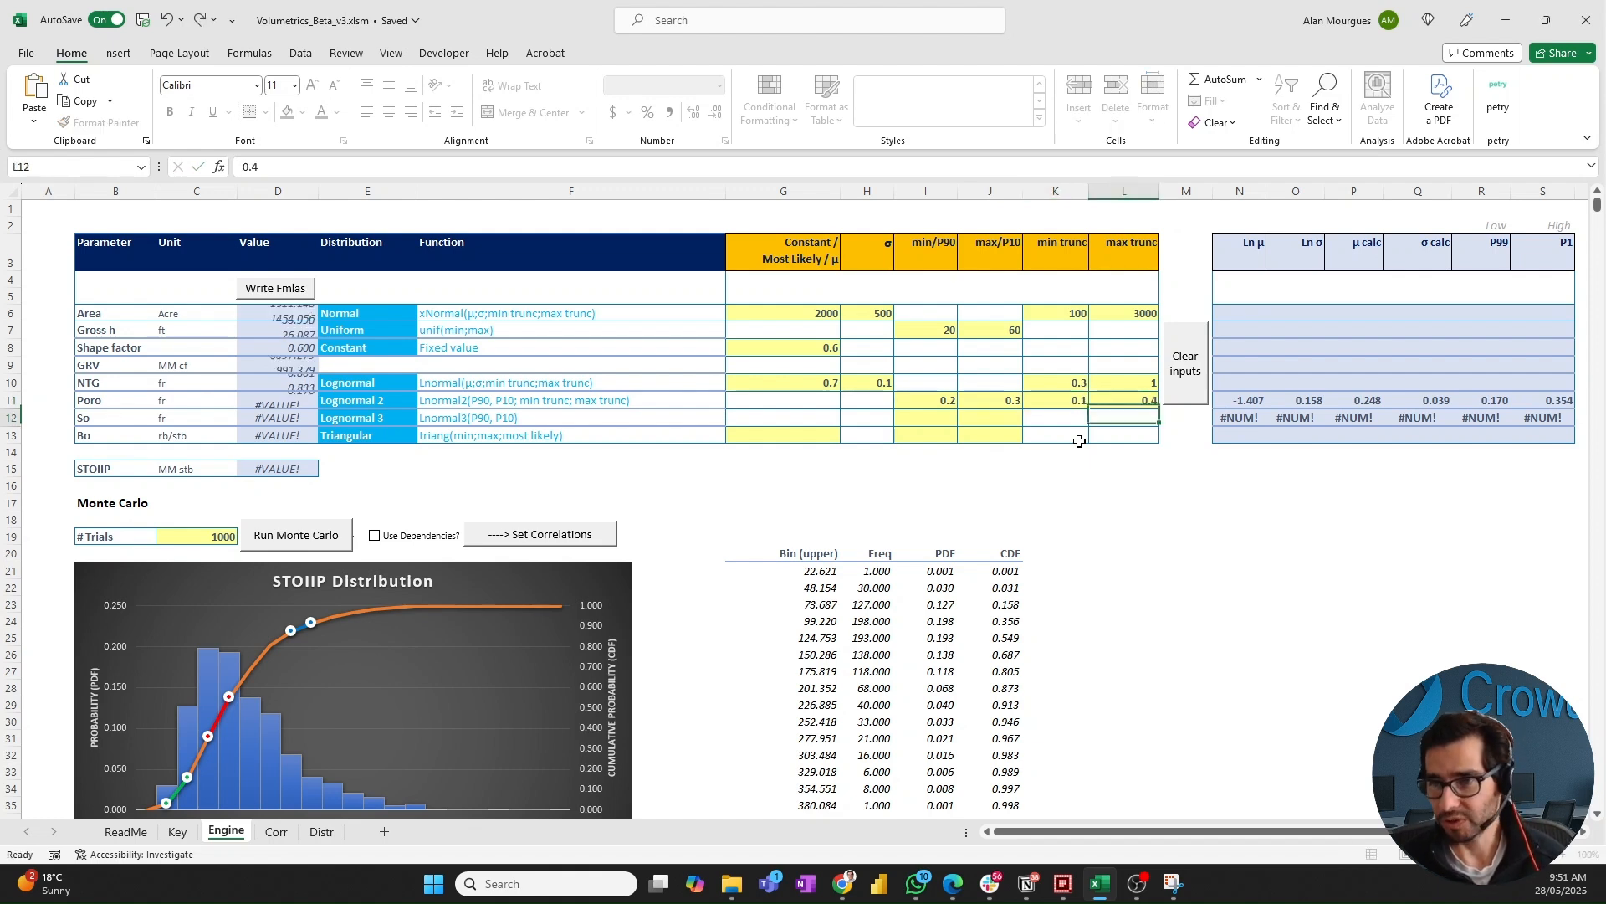
key("Return")
- Set the So lognormal distribution to a P90 of 0.4 and a P10 of 0.9
key("Left")
key("Left")
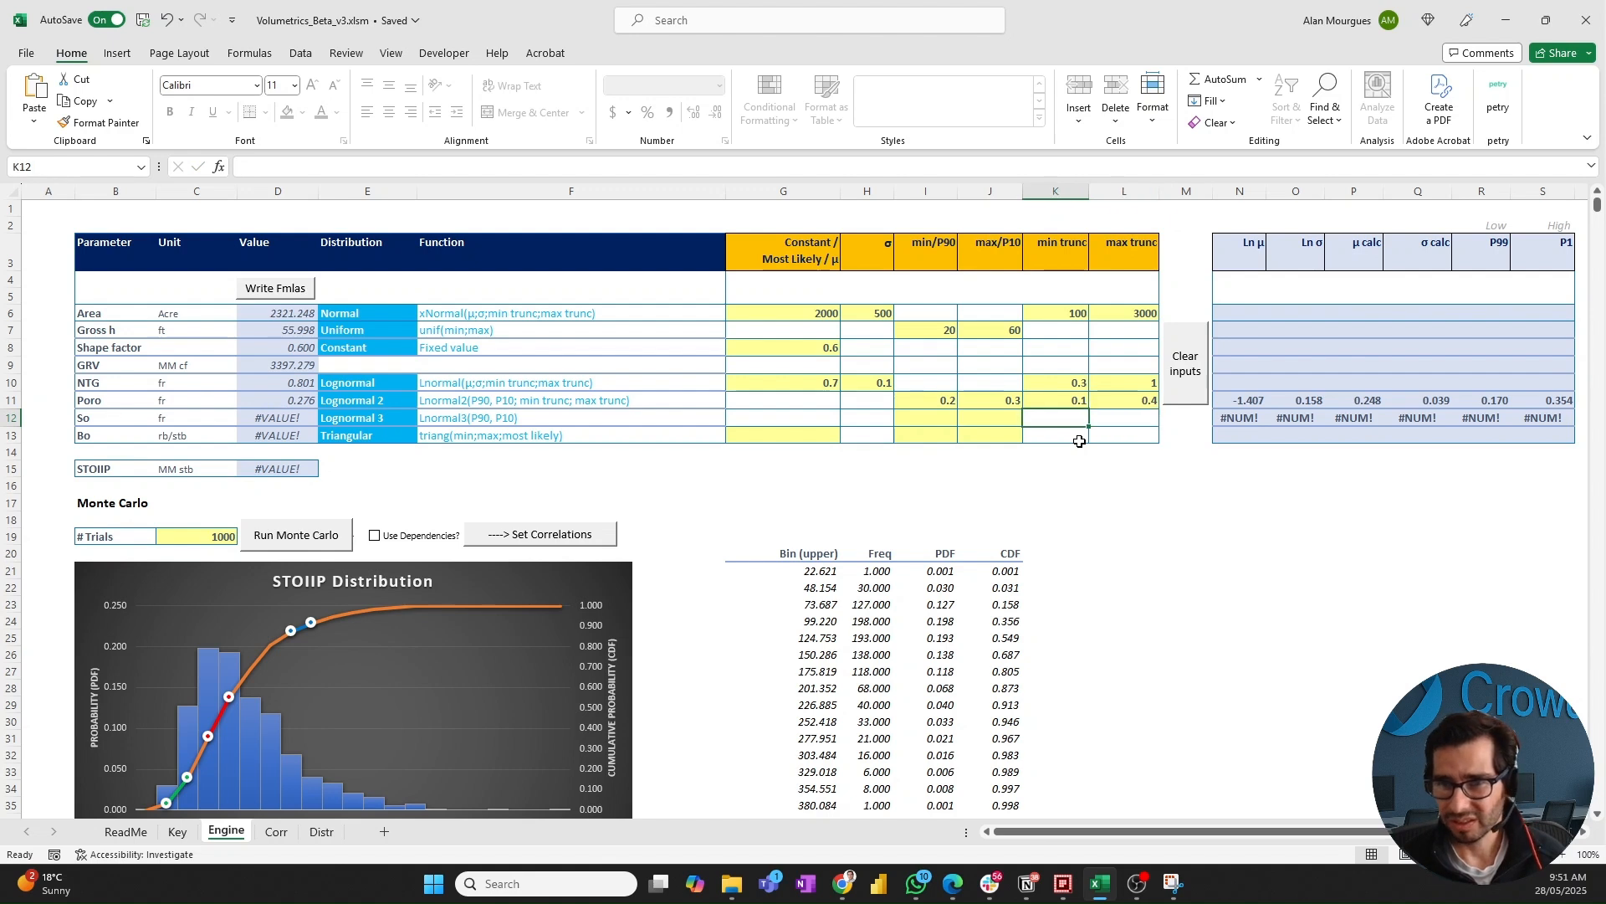
key("Left")
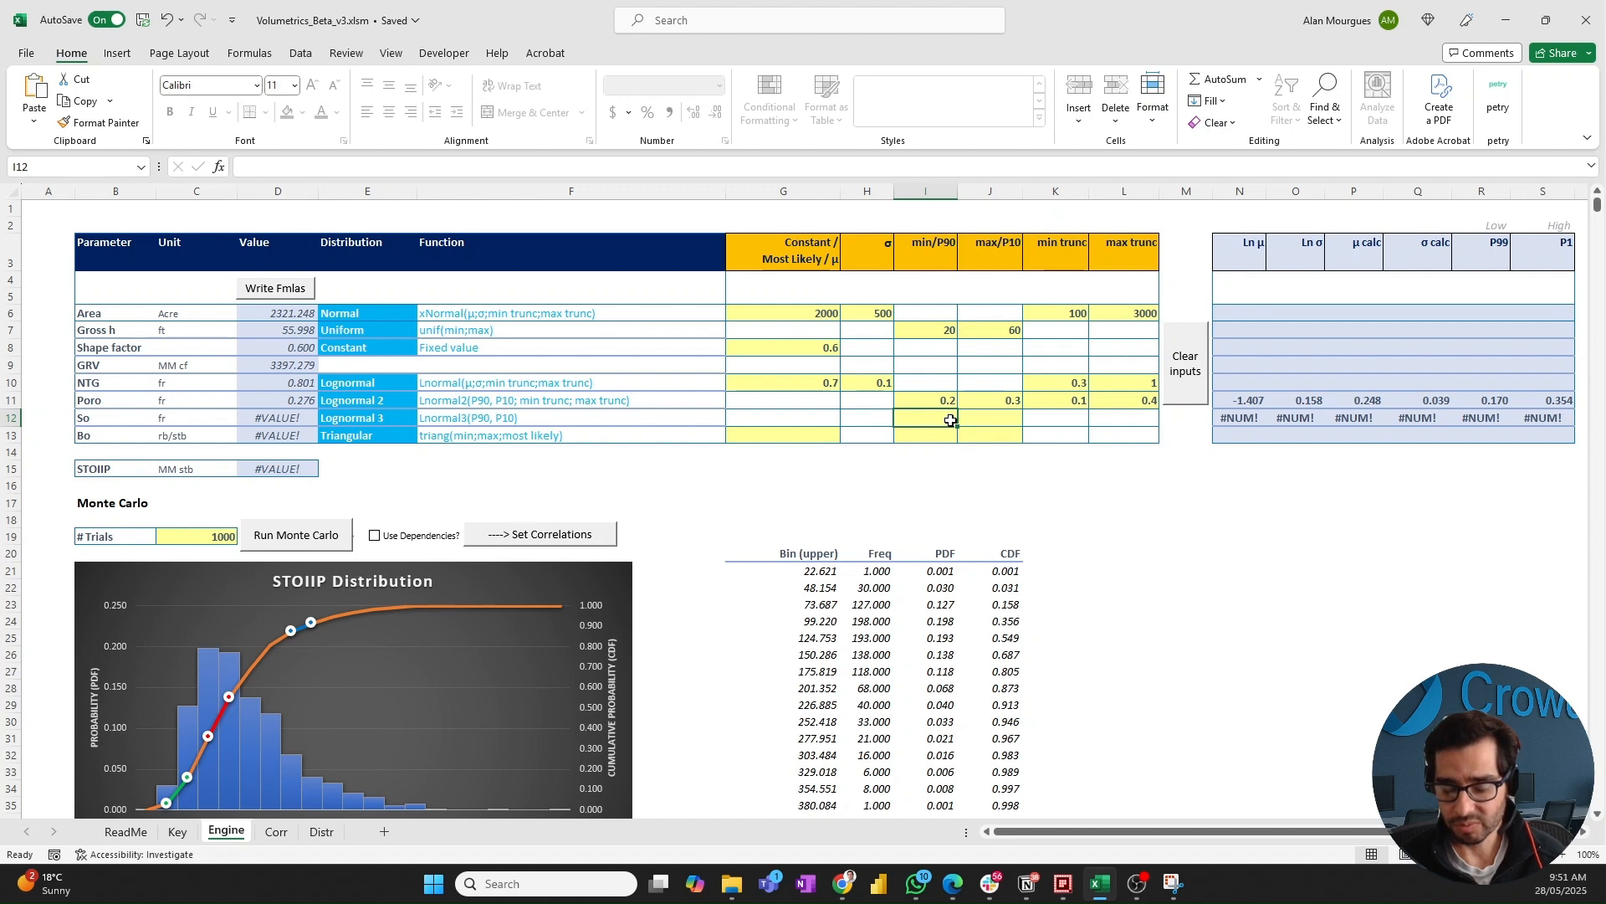
type("0.4")
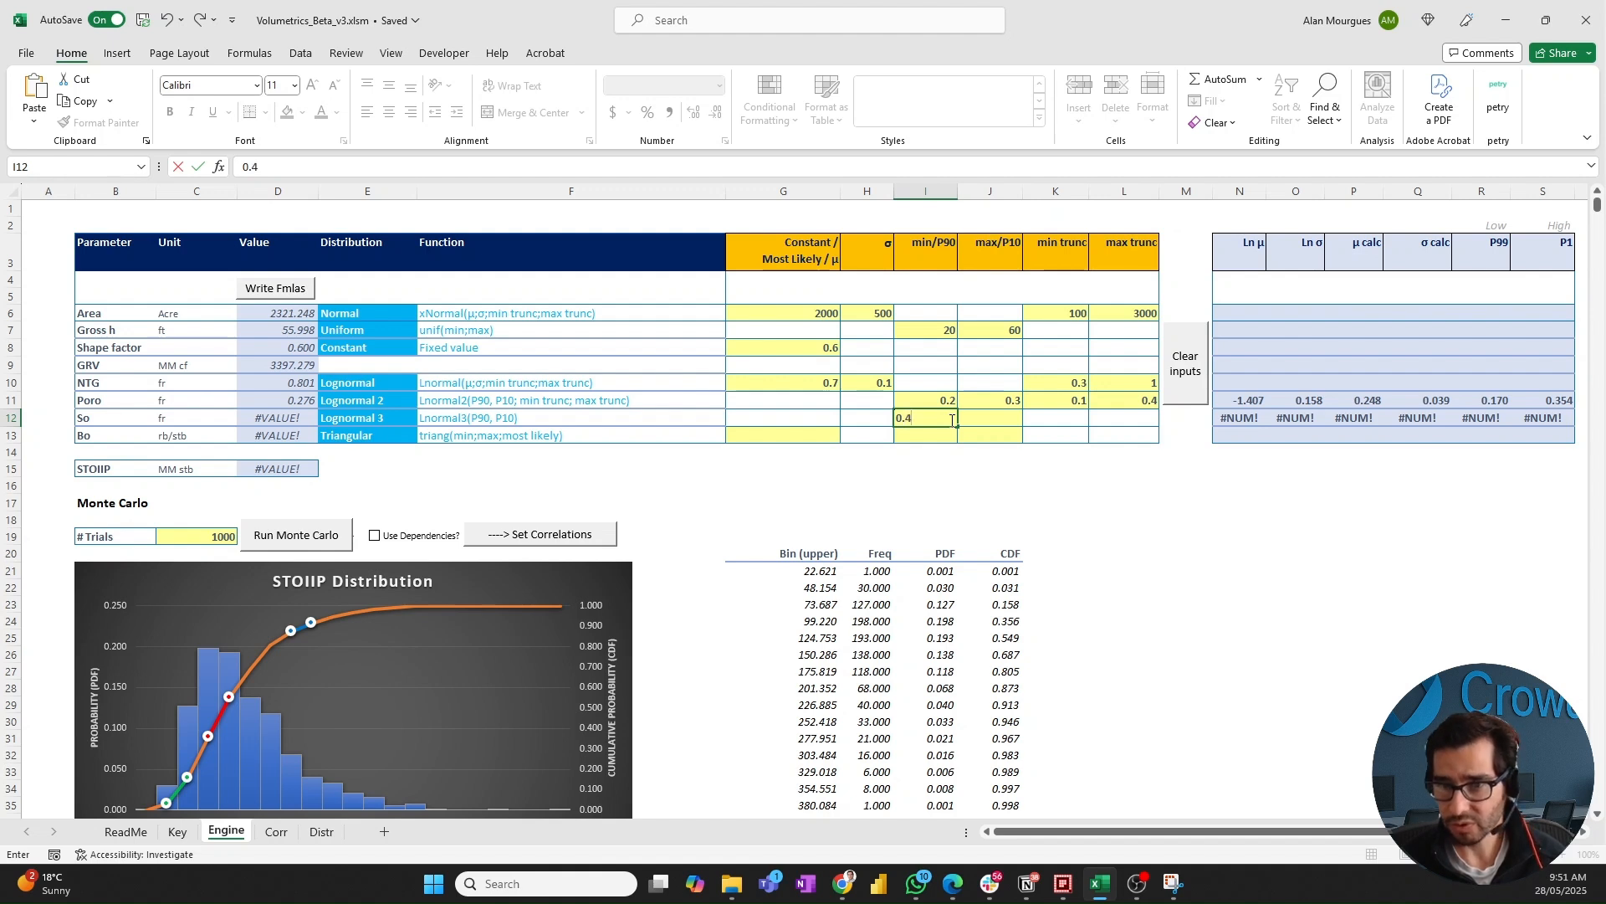
key("Tab")
type("0.9")
key("Return")
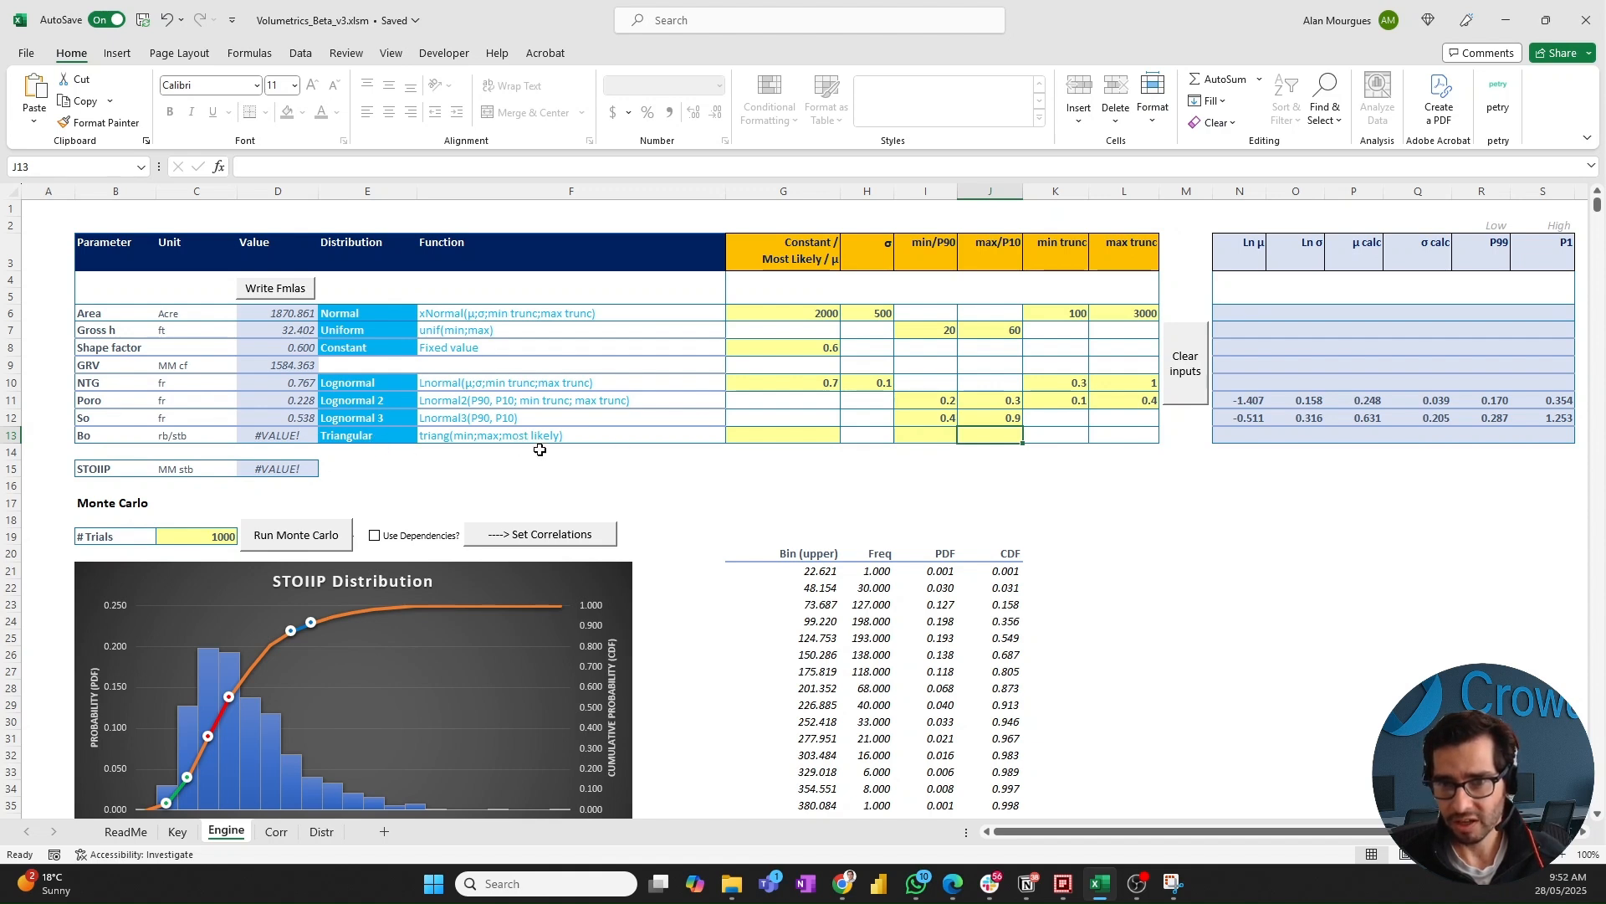
- Set the Bo triangular distribution to a most likely value of 1.2, a minimum of 1.1 and a maximum of 1.3
left_click(810, 436)
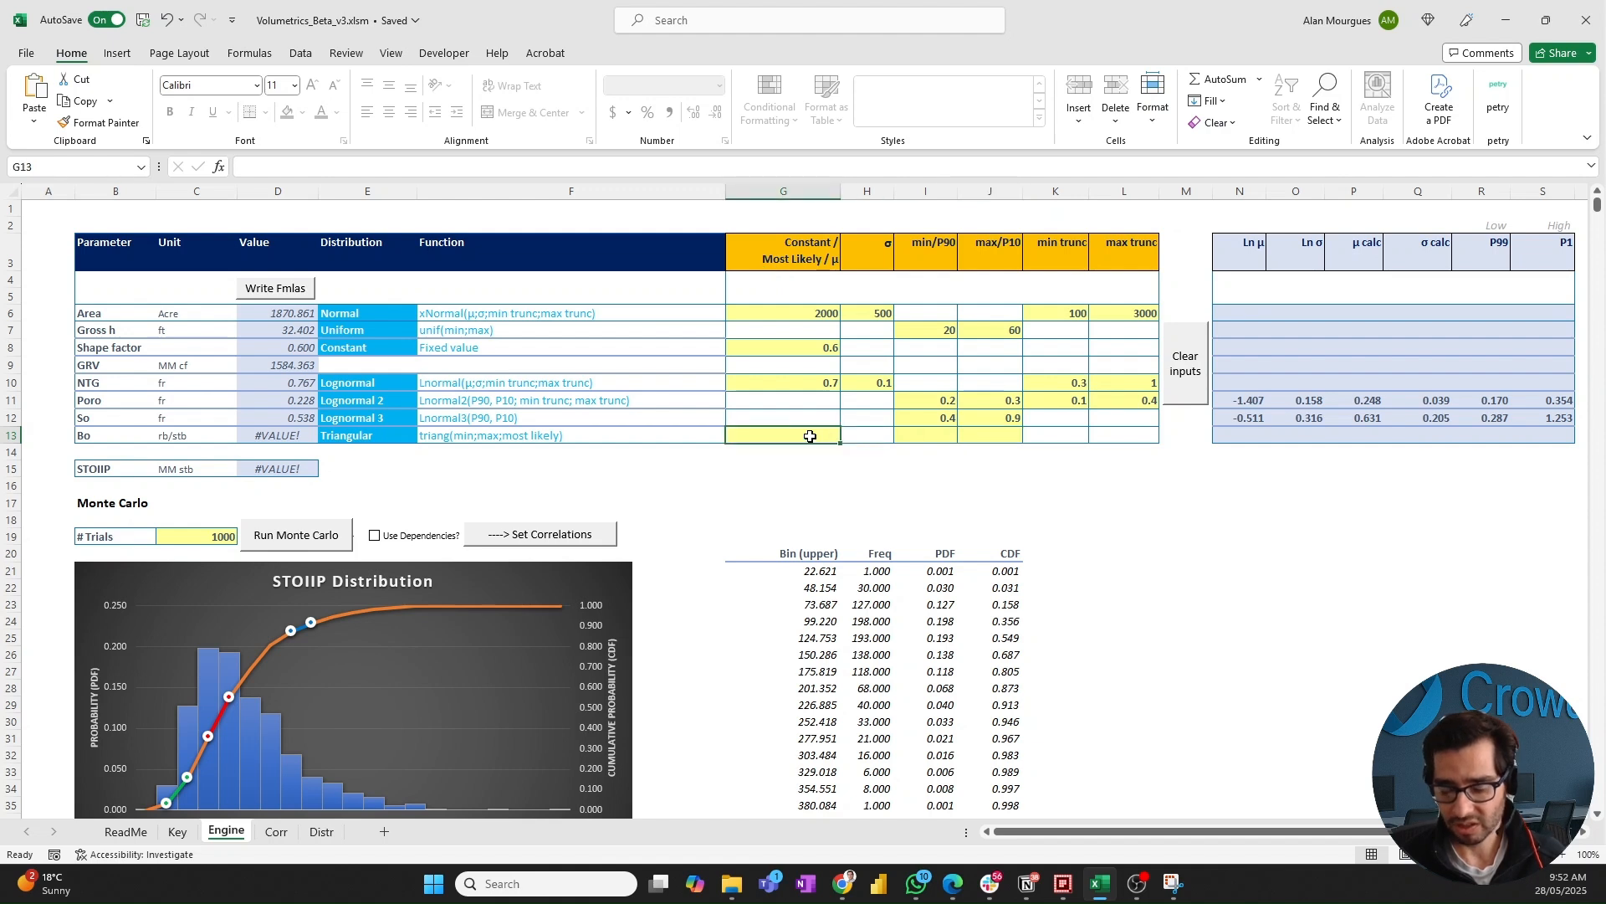
type("1.2")
key("Tab")
key("Tab")
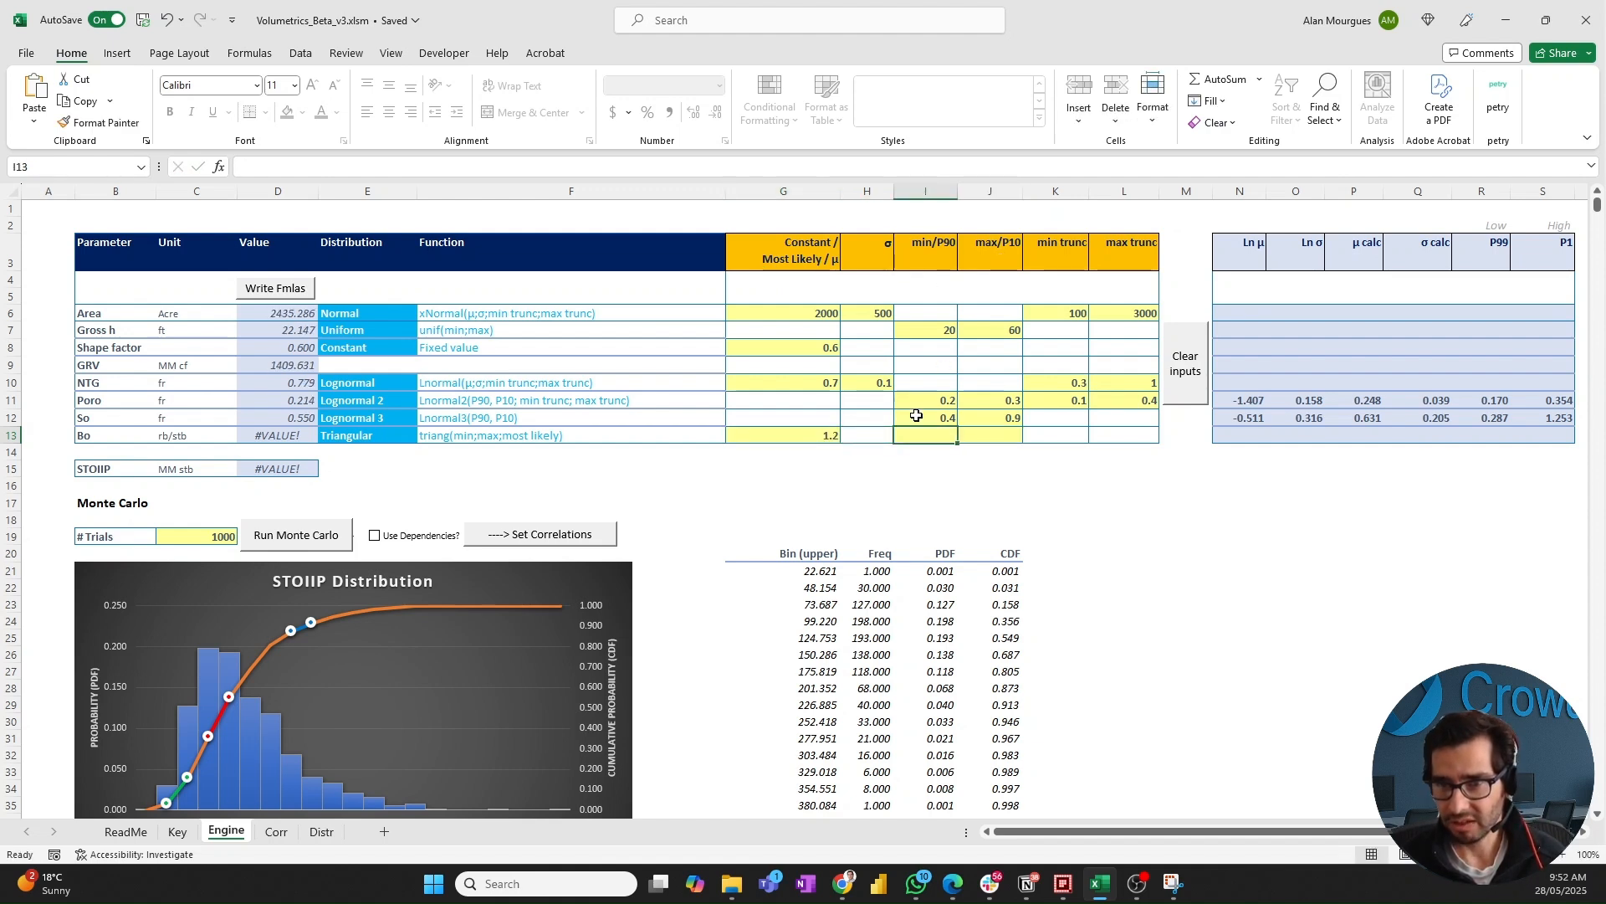
type("1.1")
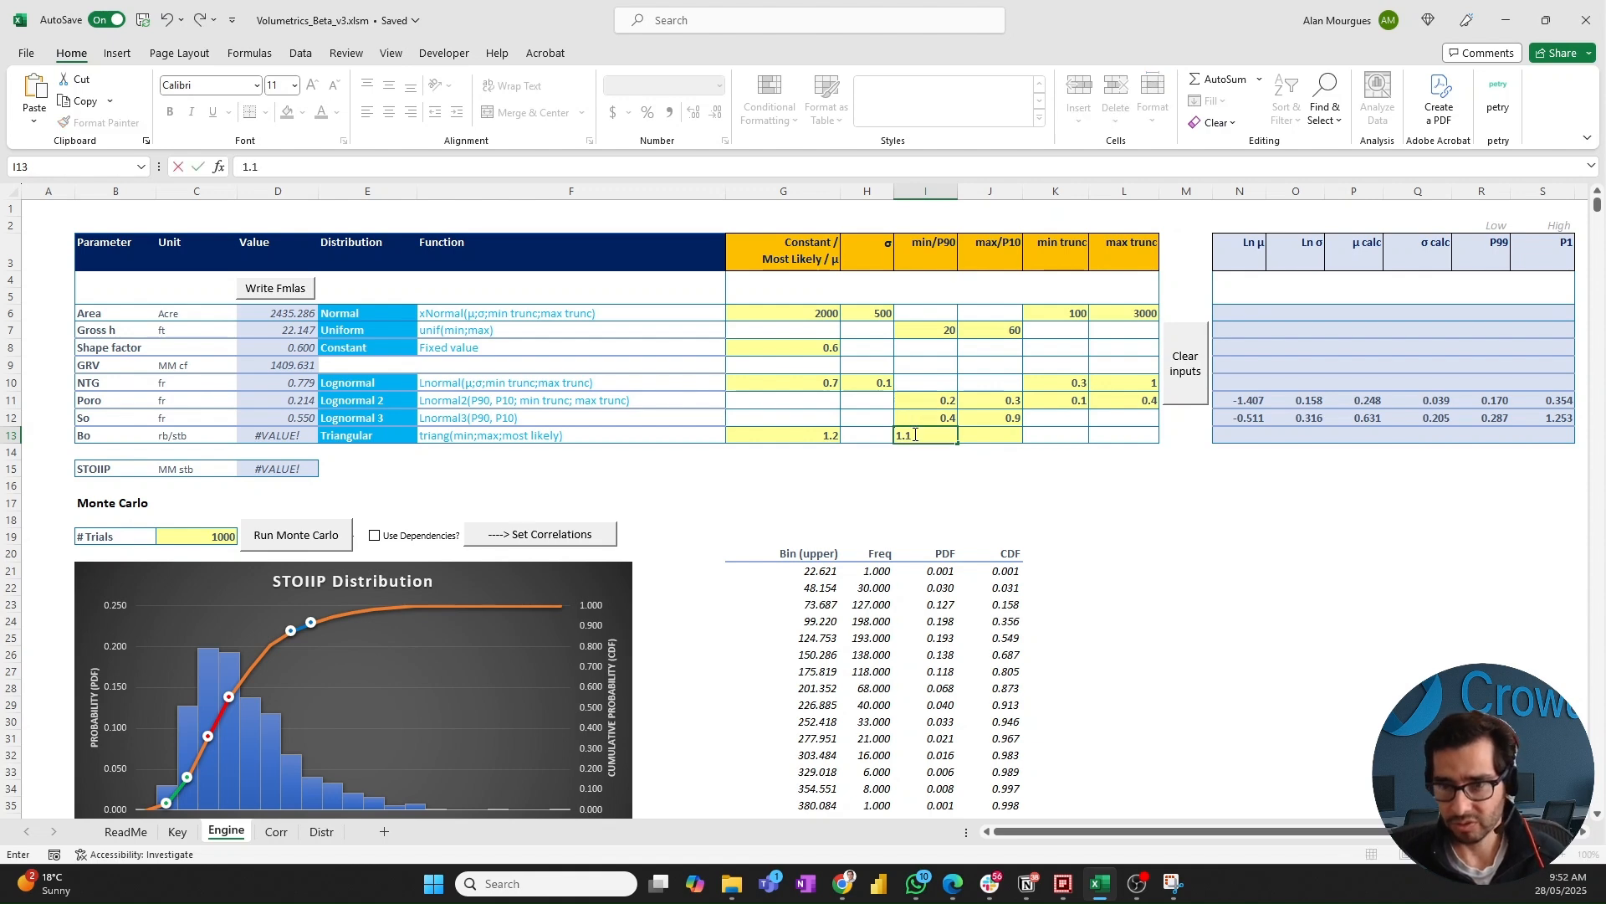
key("Tab")
key("Return")
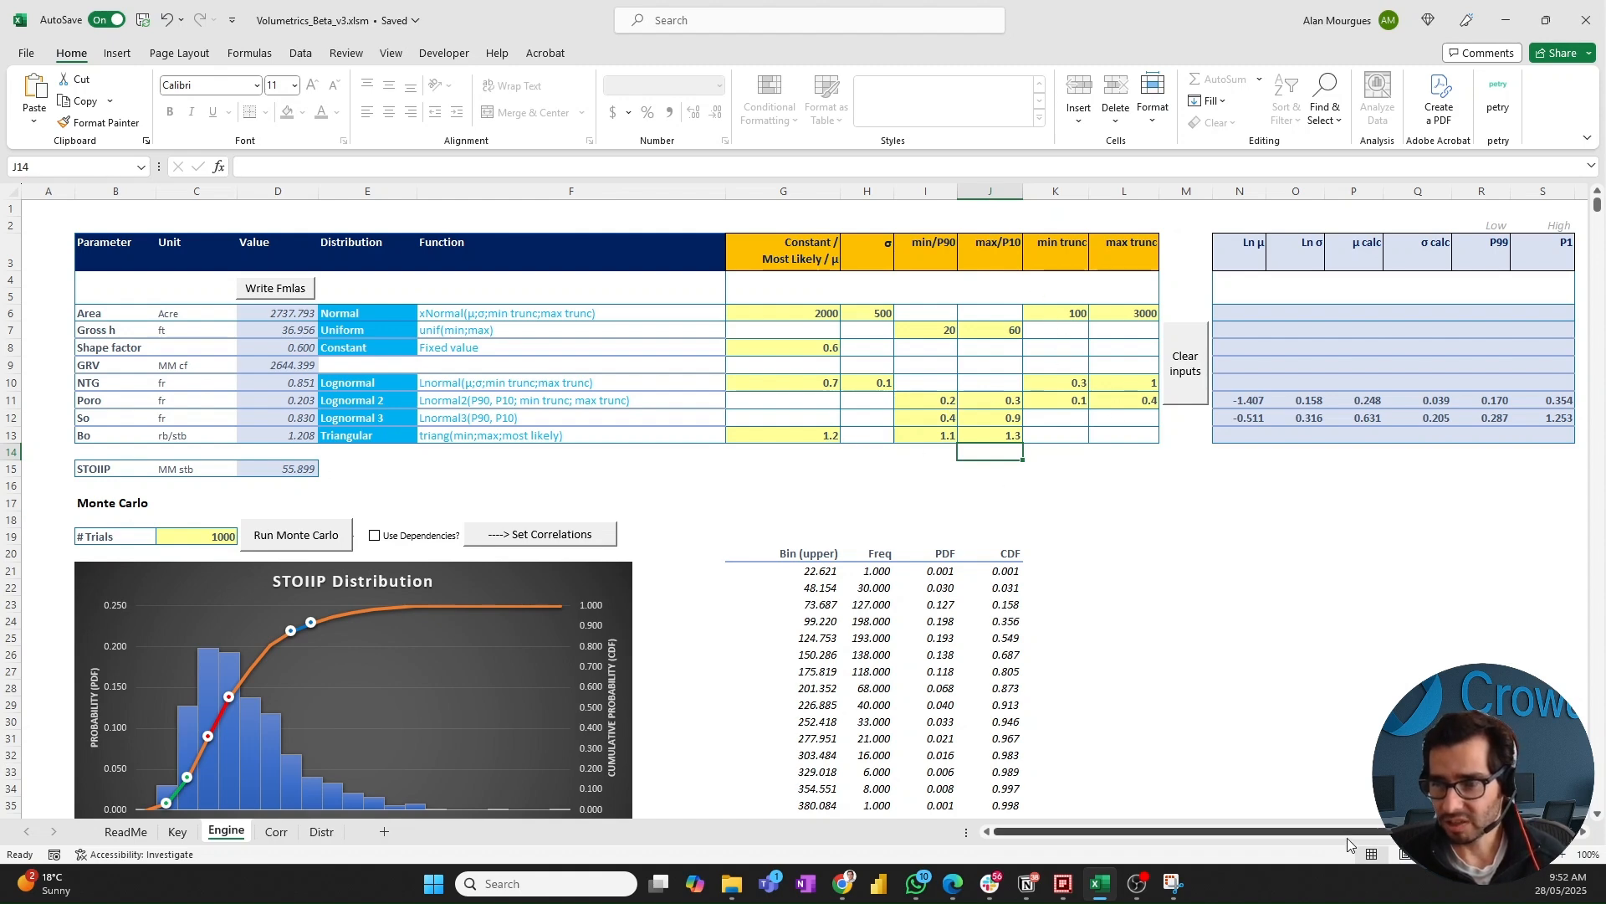
- Examine the calculated lognormal parameters and the P99 and P1 values beside the Poro and So inputs
left_click(1583, 832)
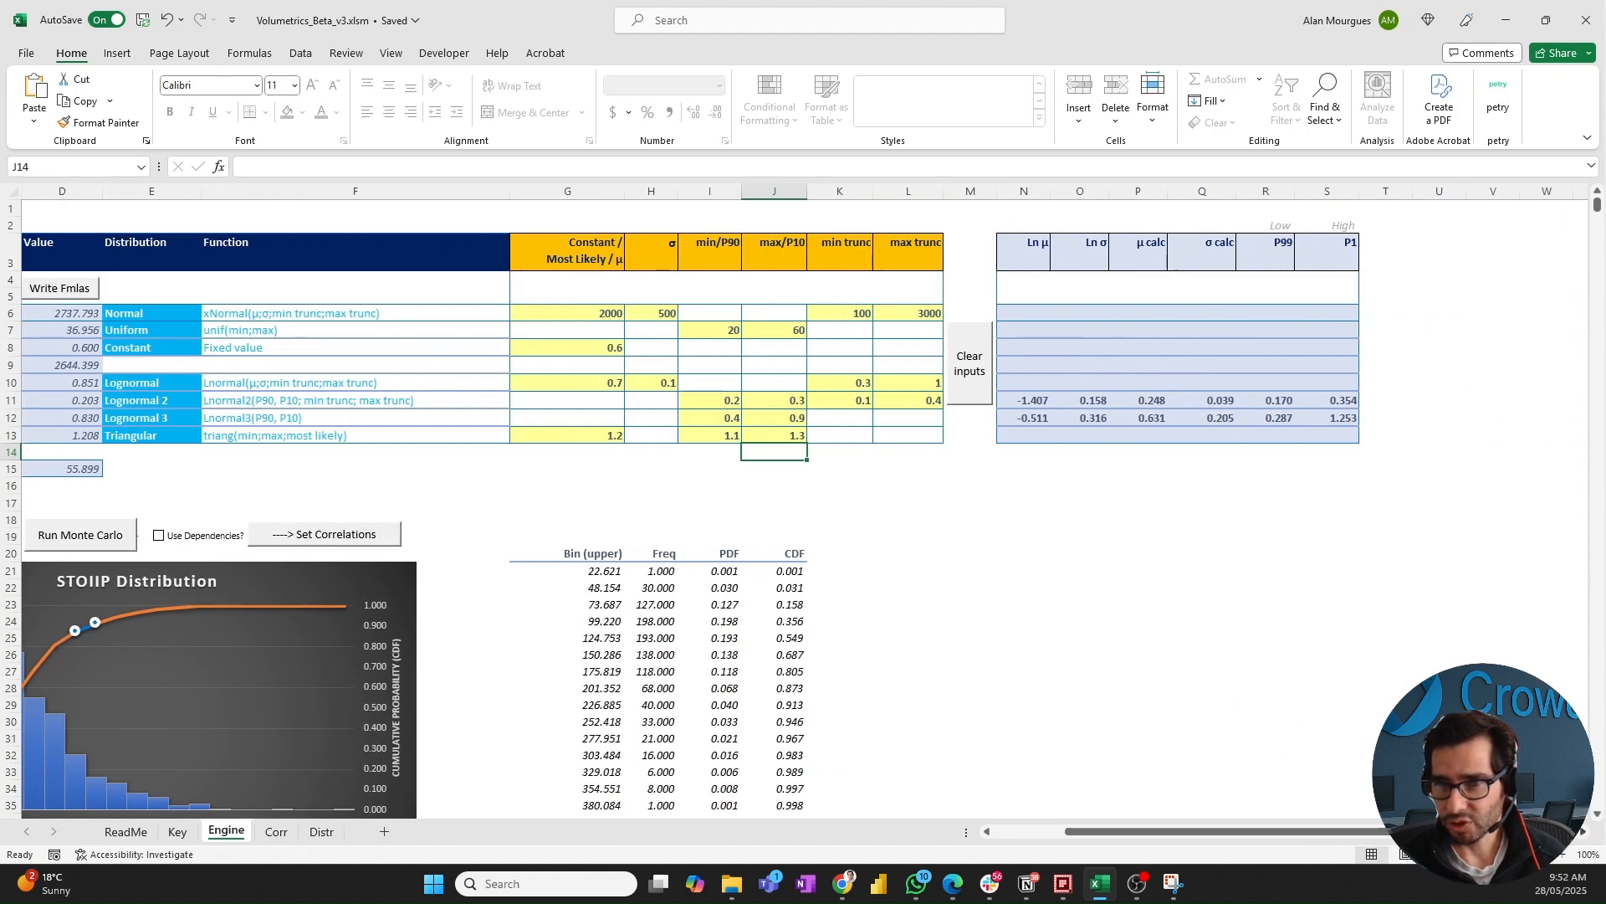
left_click_drag(1235, 832, 1225, 837)
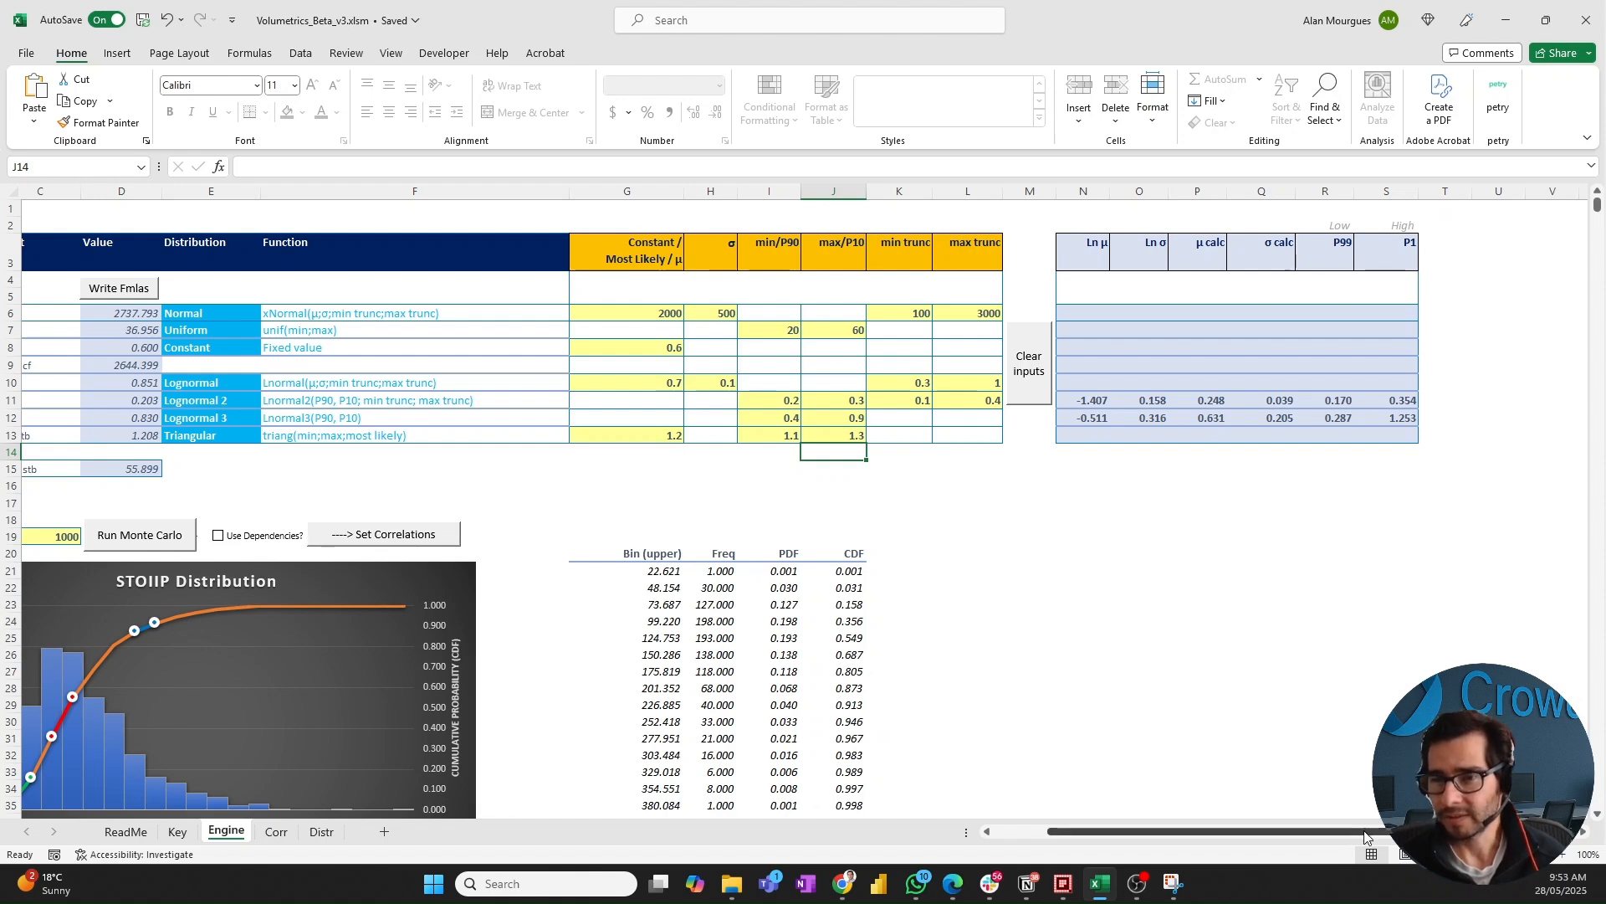
left_click_drag(1366, 836, 1314, 838)
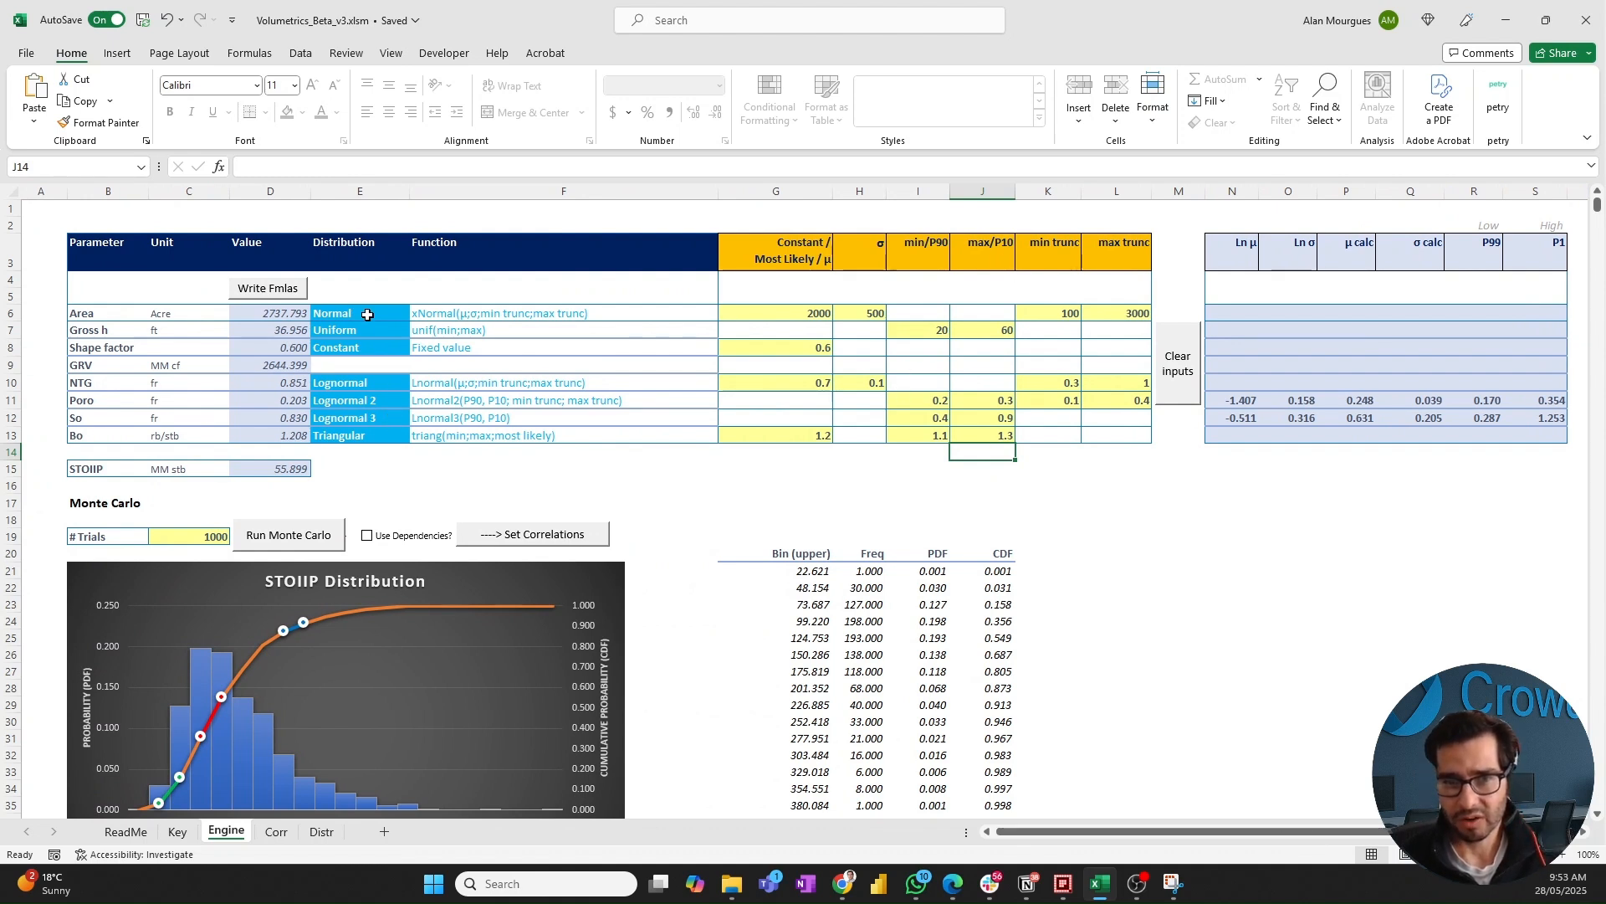
- Check the value formulas from Area down to Poro, and rewrite the parameter formulas to match the chosen distributions
left_click(277, 316)
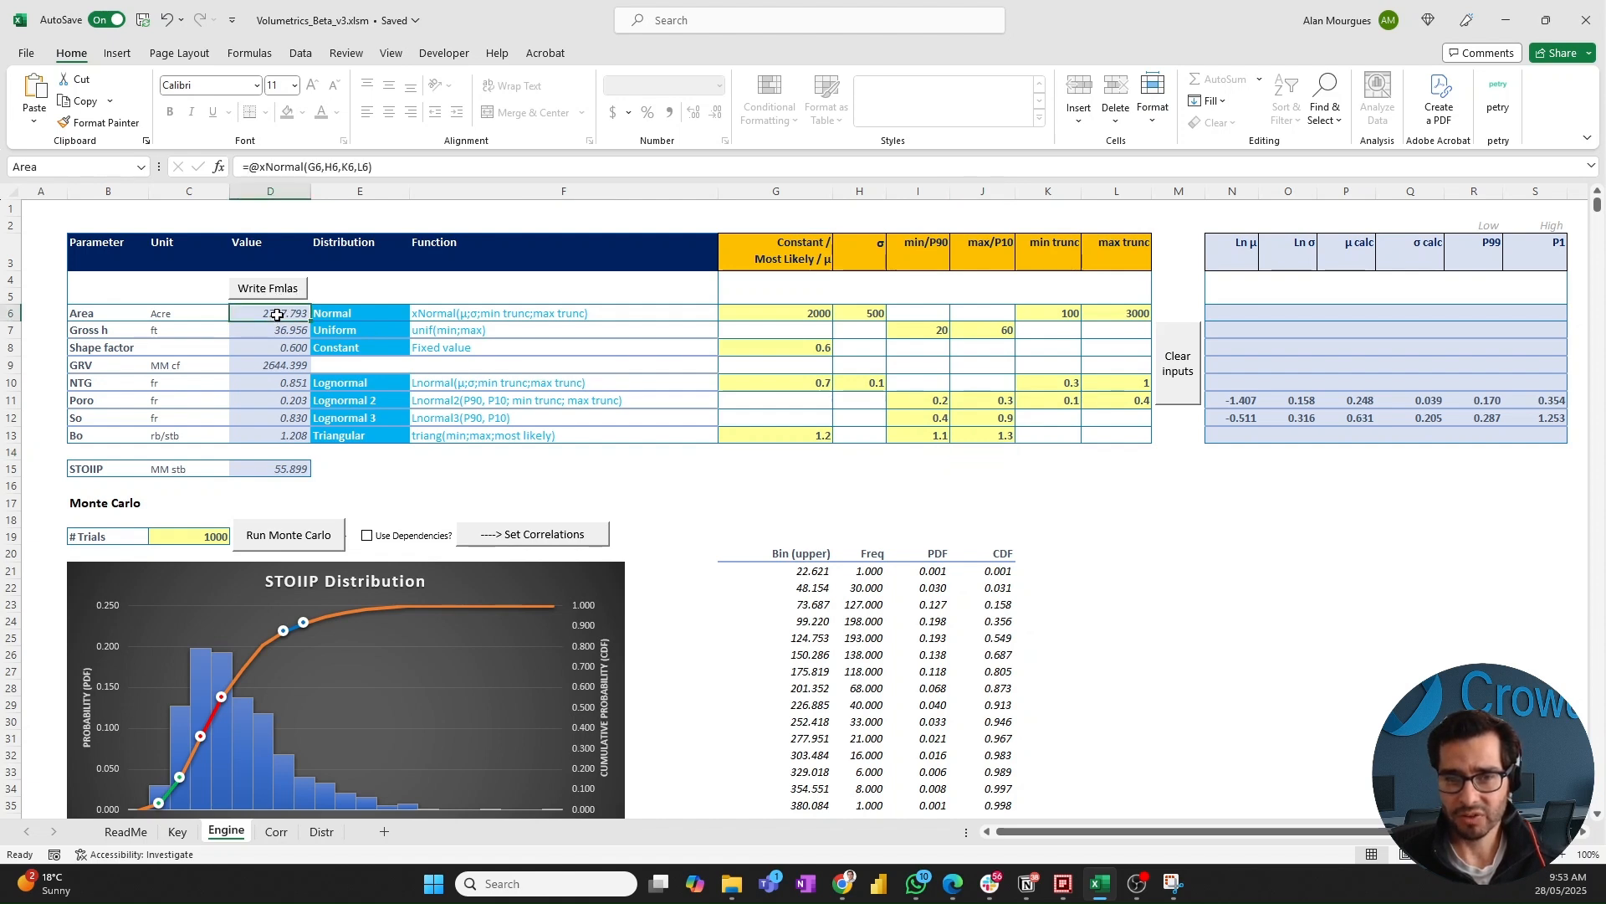
left_click(282, 331)
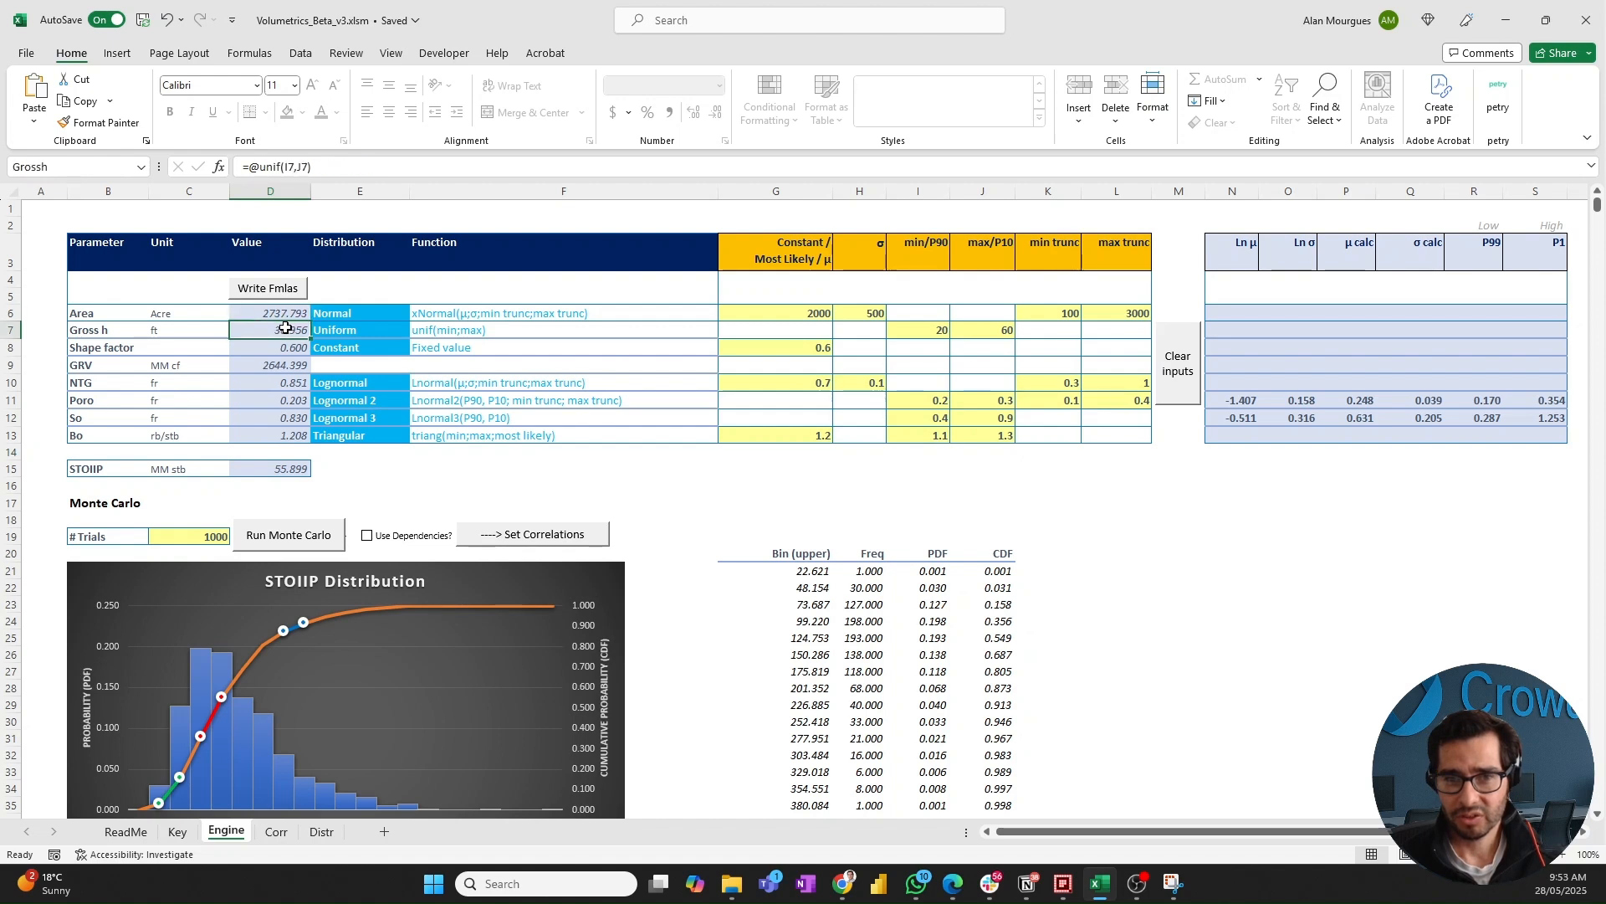
left_click(285, 350)
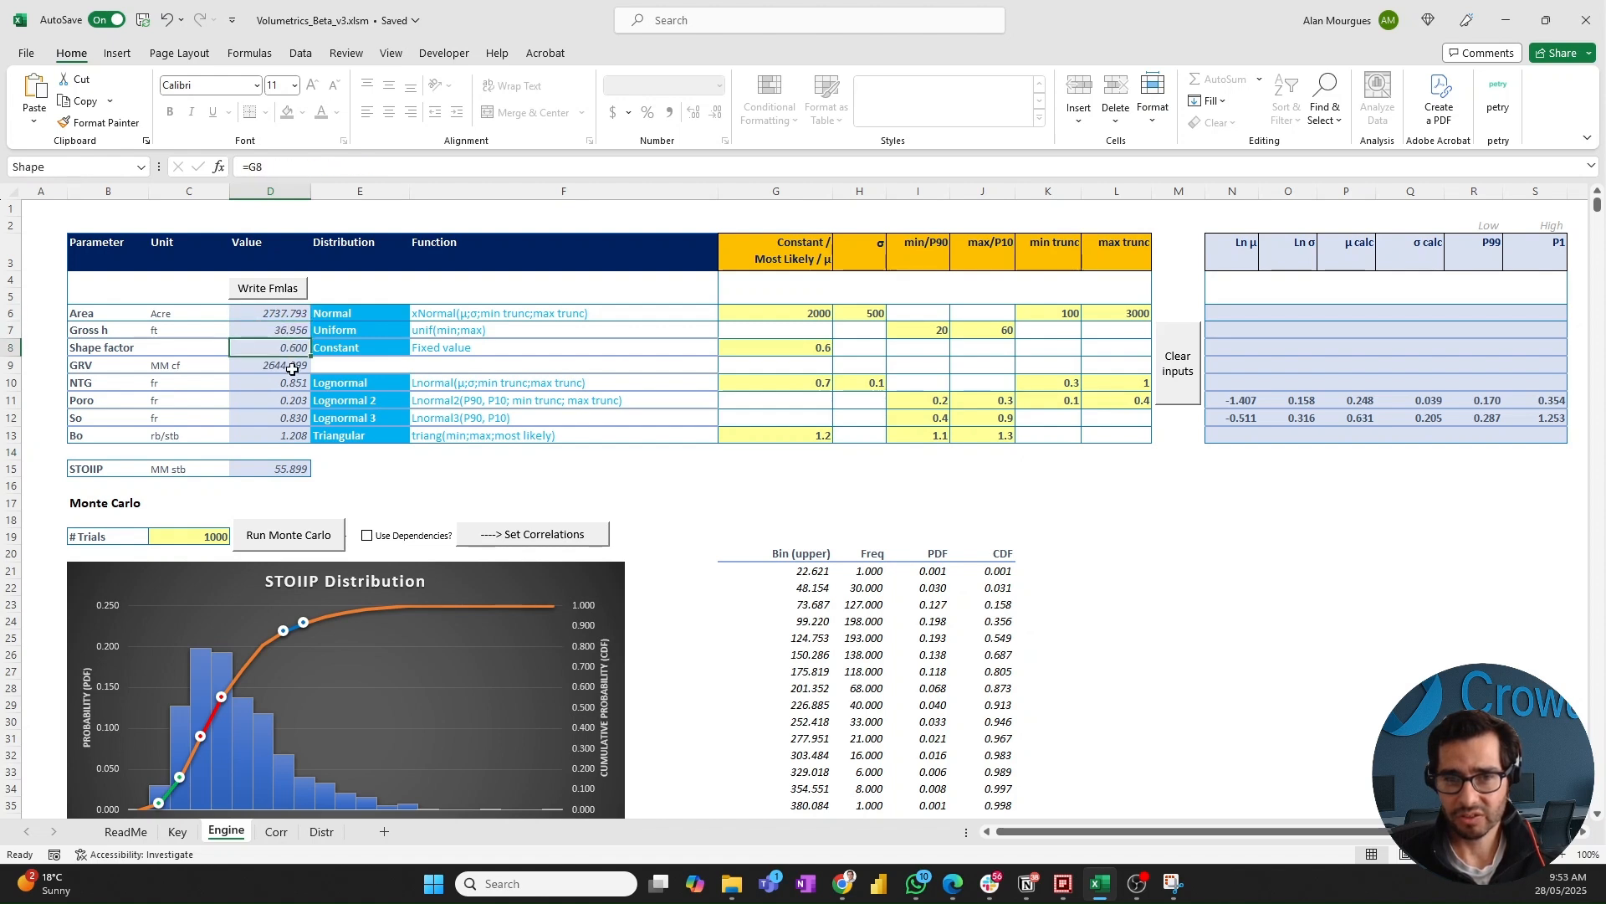
left_click(293, 383)
left_click(297, 403)
left_click(284, 290)
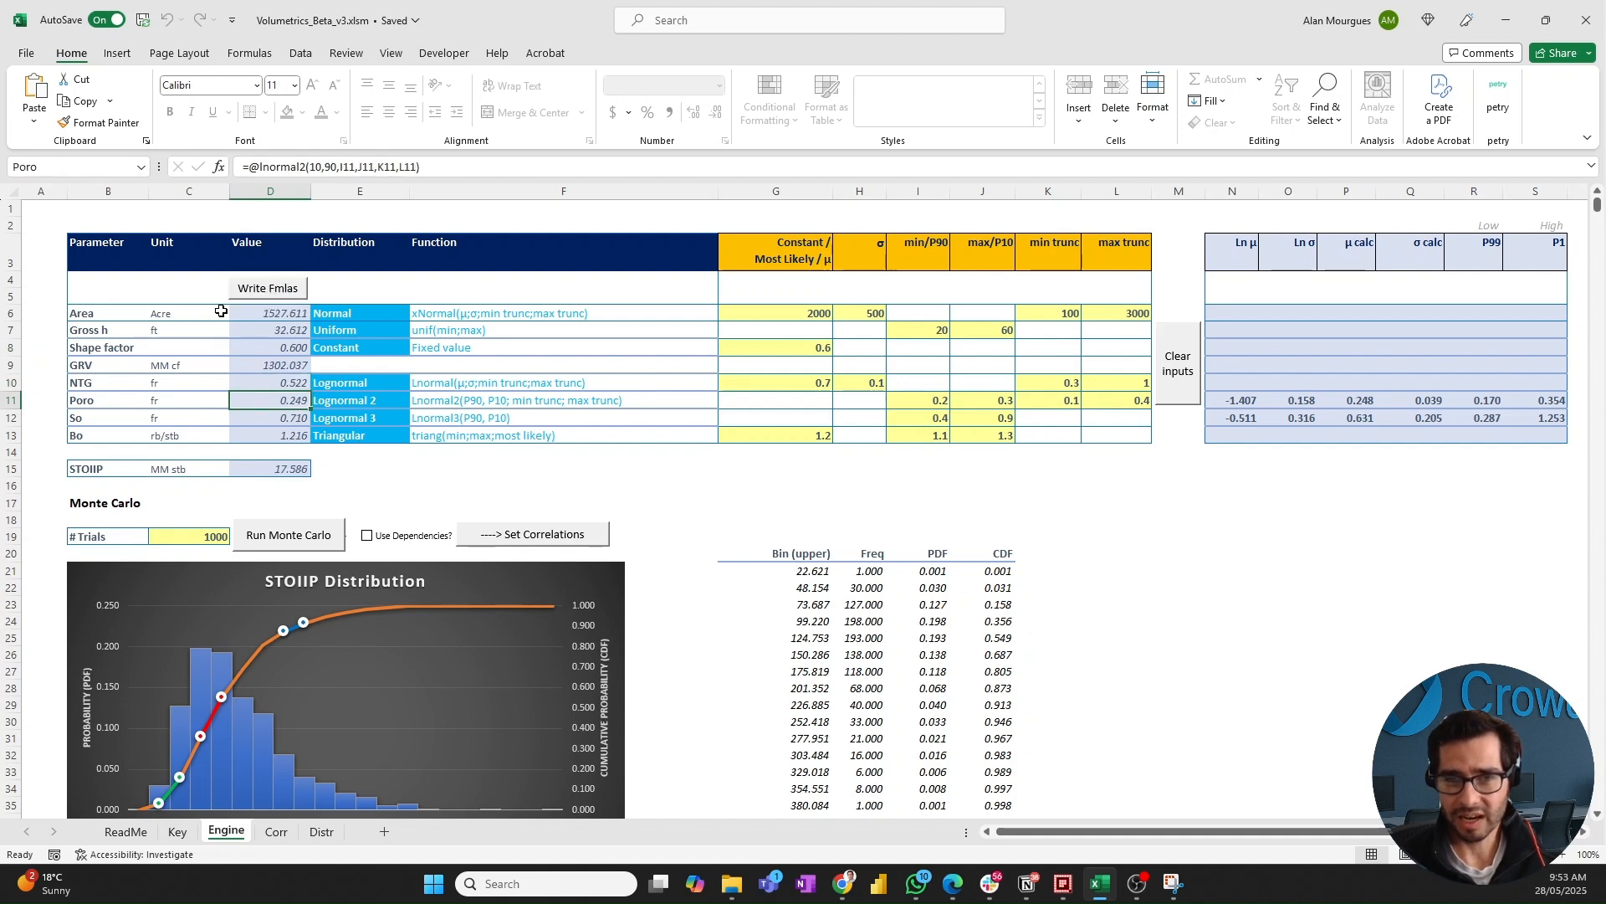
- Check the sampling formulas behind the Area, Gross h, NTG and Poro values
left_click(276, 315)
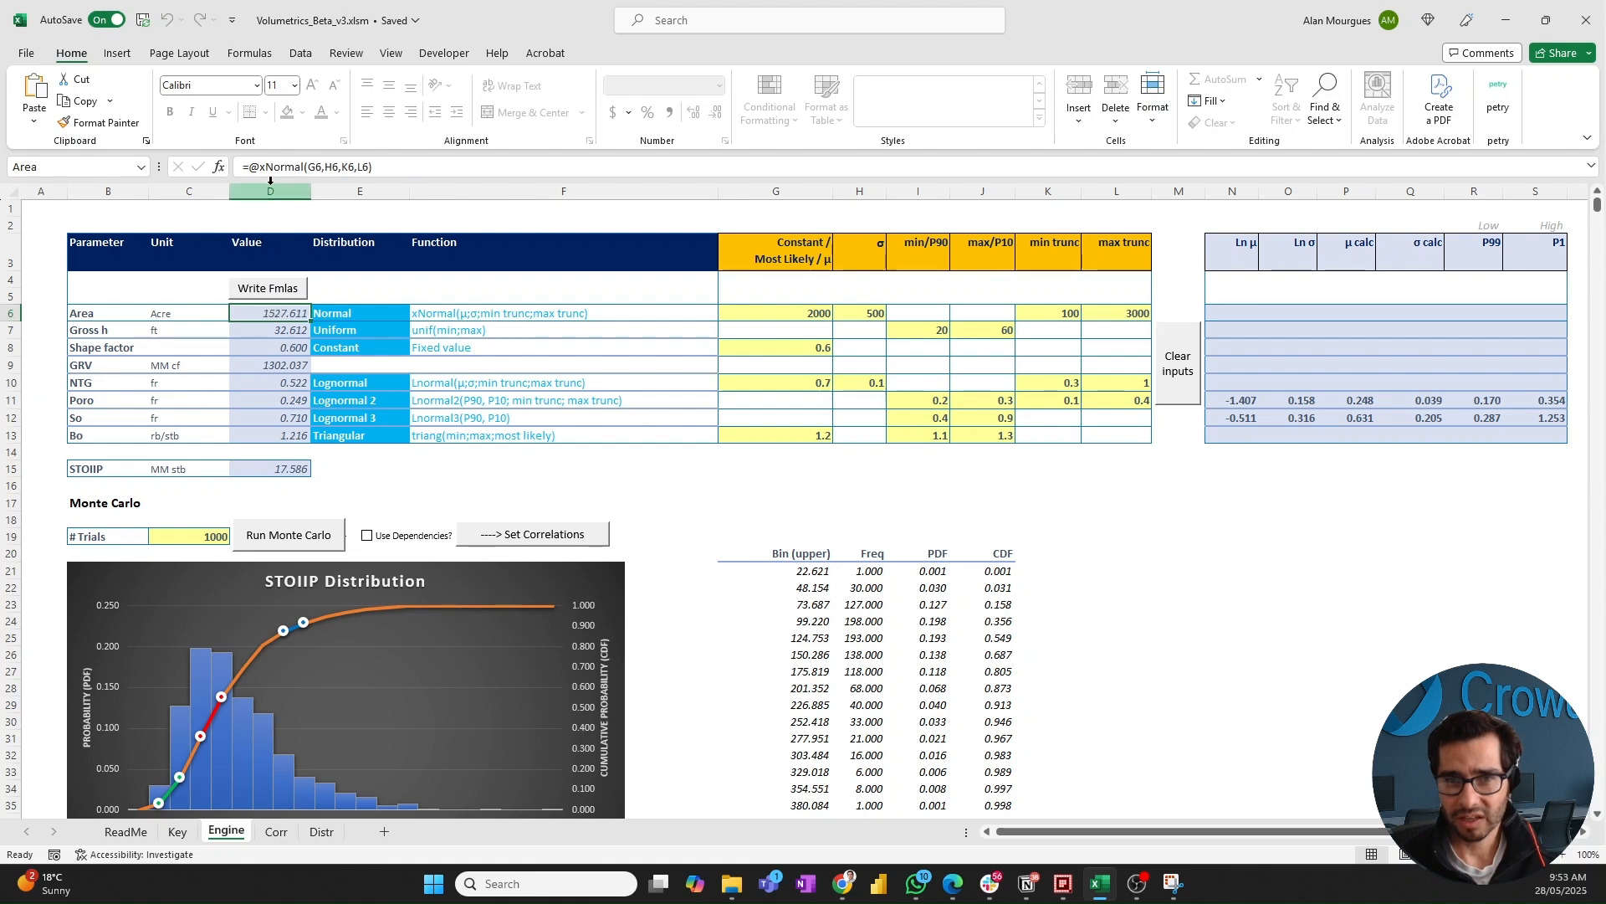
left_click(284, 330)
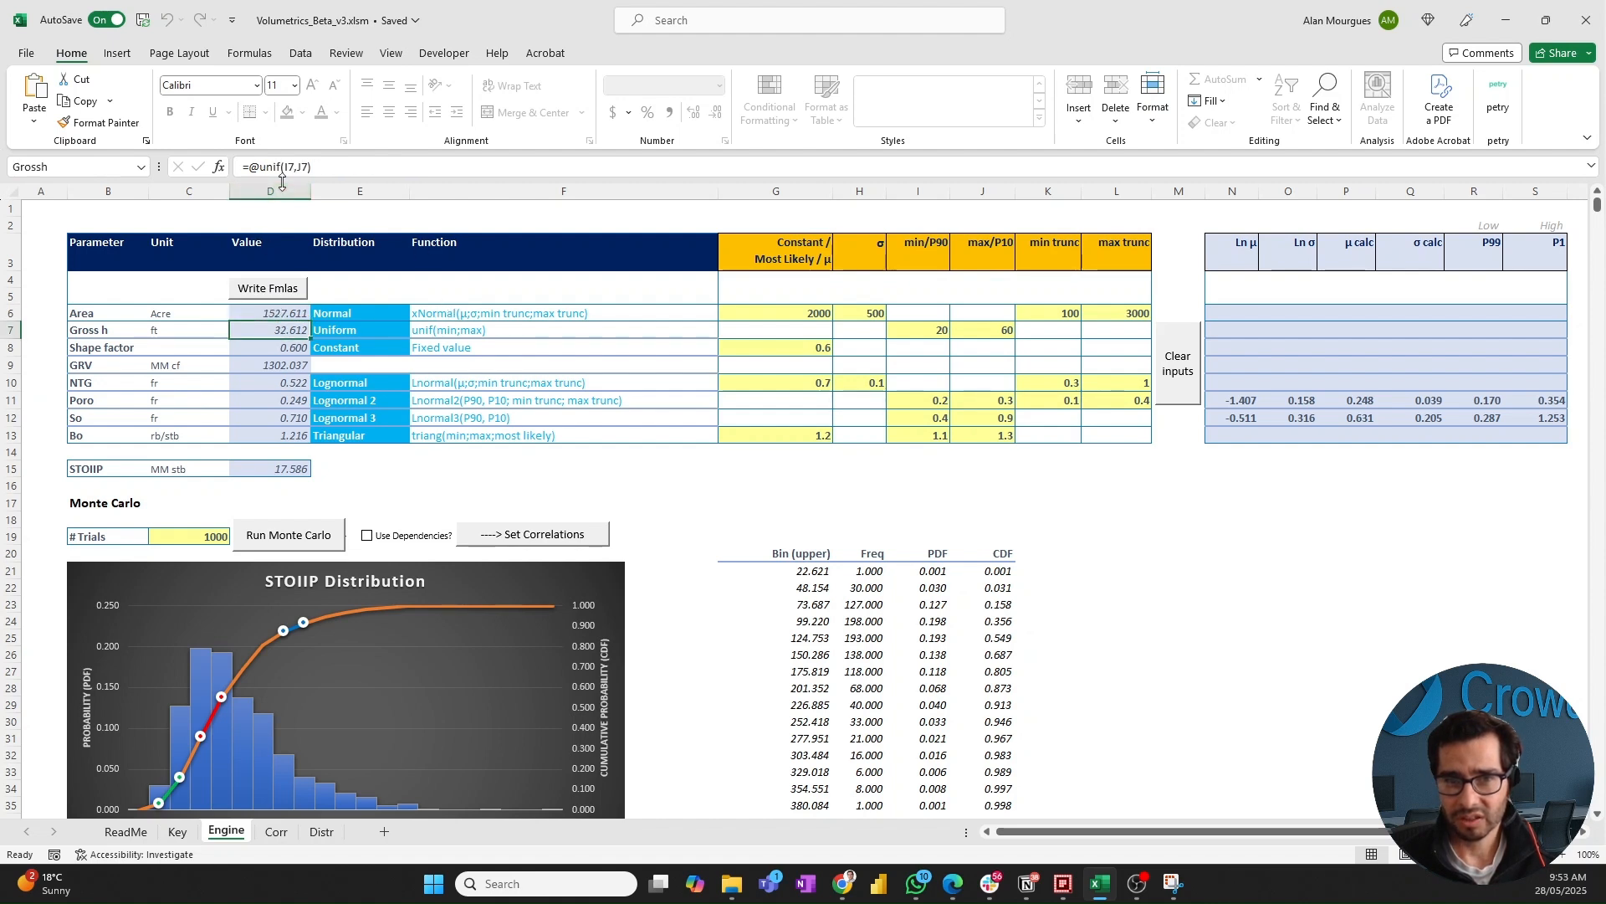
left_click(290, 383)
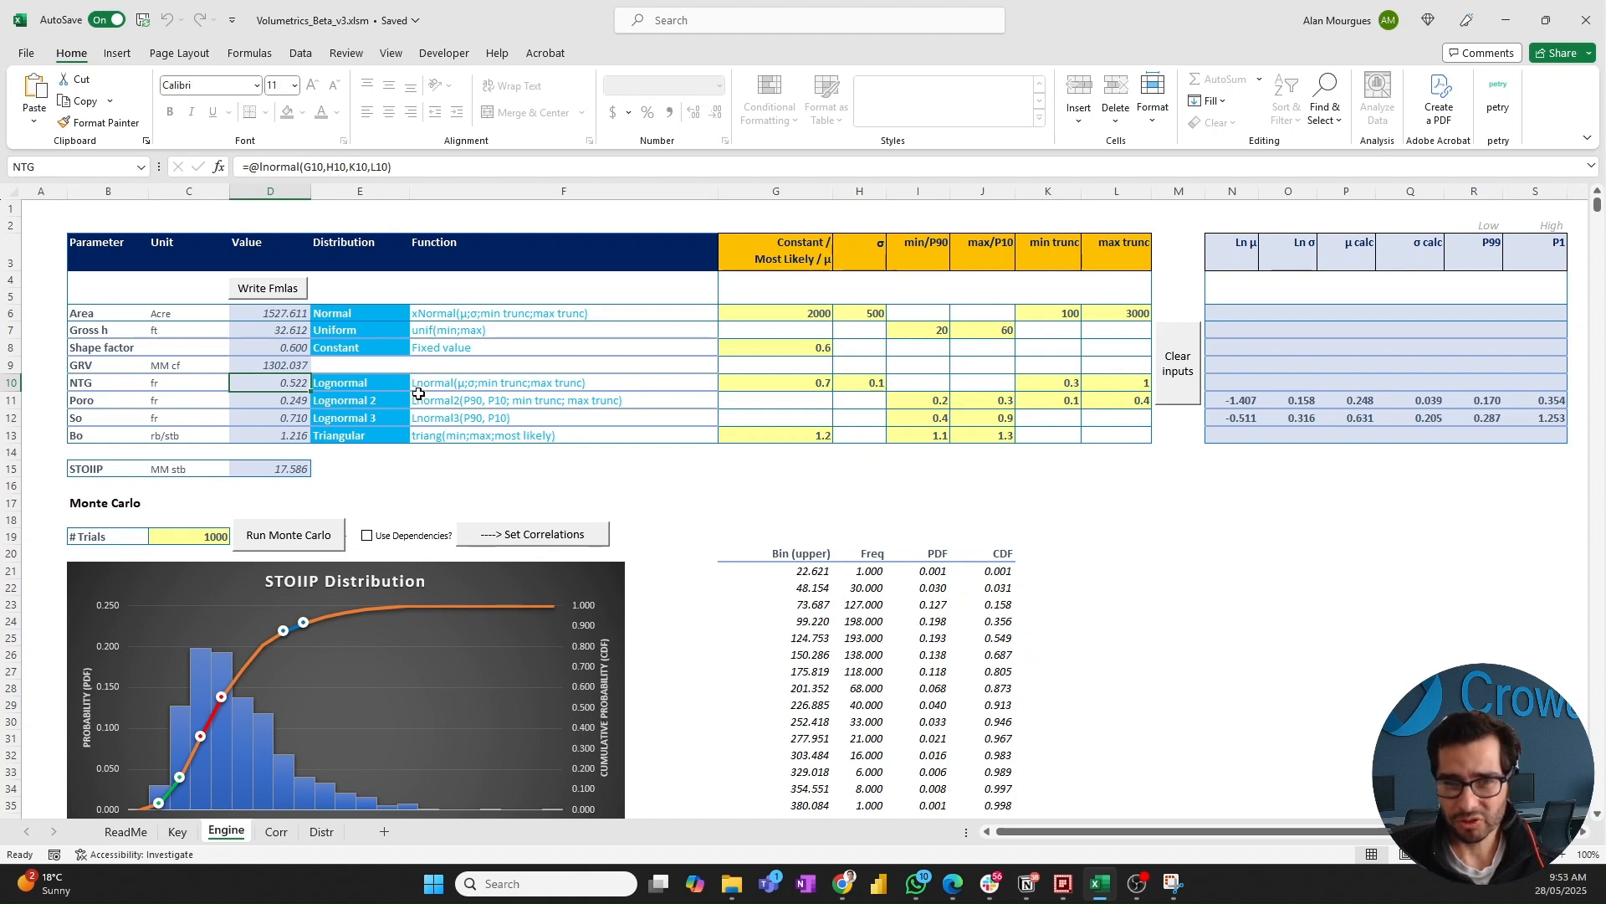
left_click(277, 401)
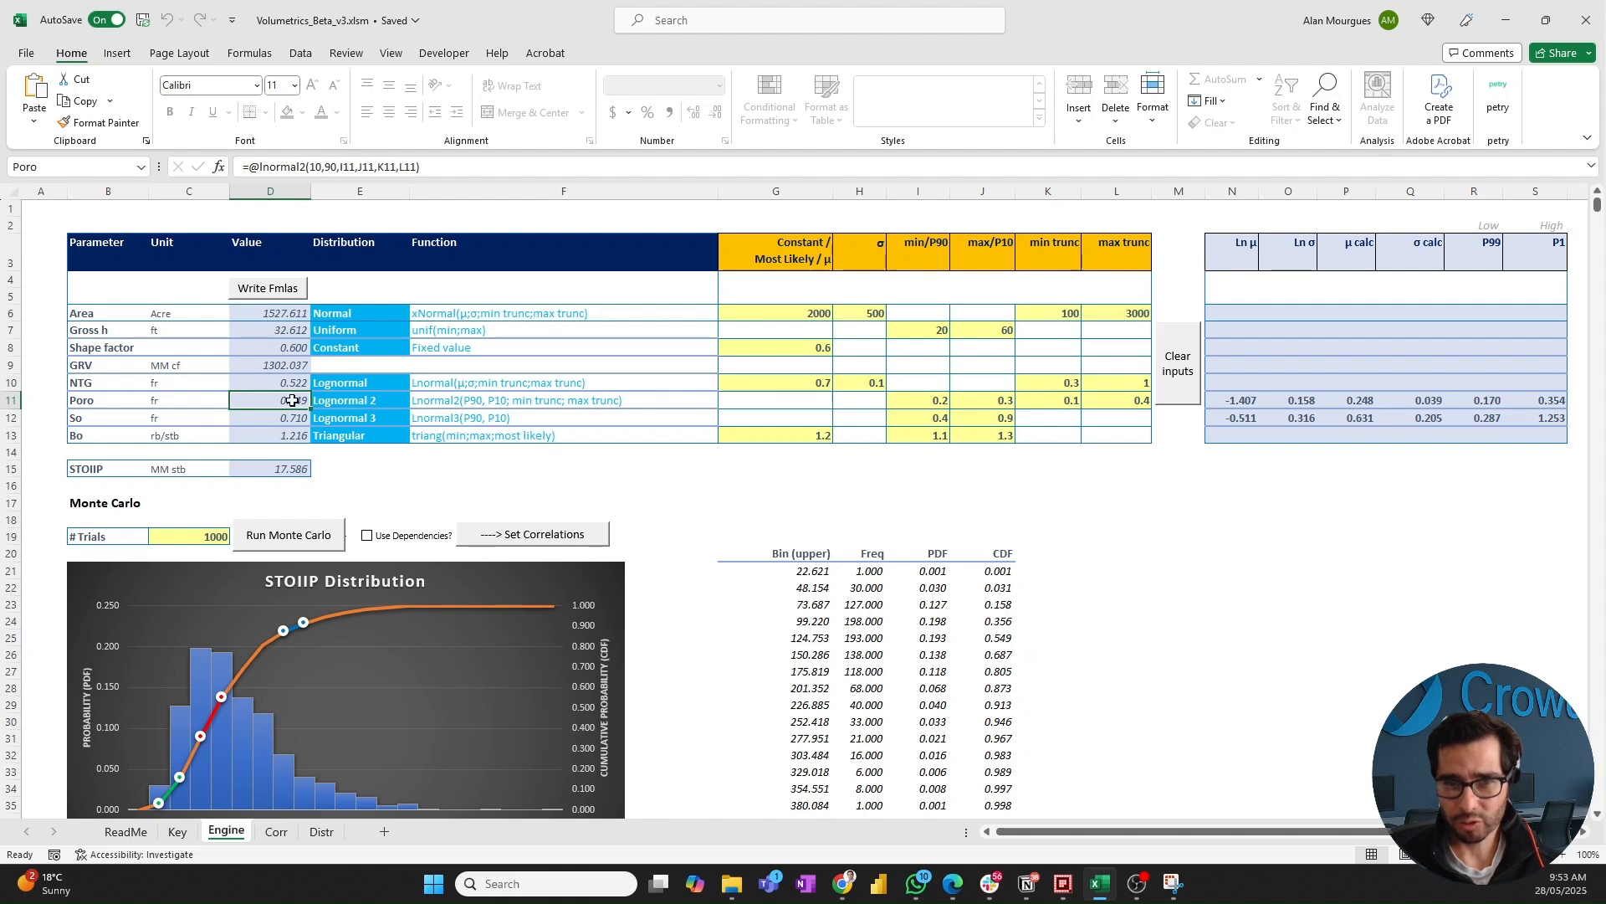
- Change the Poro distribution from Lognormal 2 to Uniform and check the formula behind its value
left_click(381, 401)
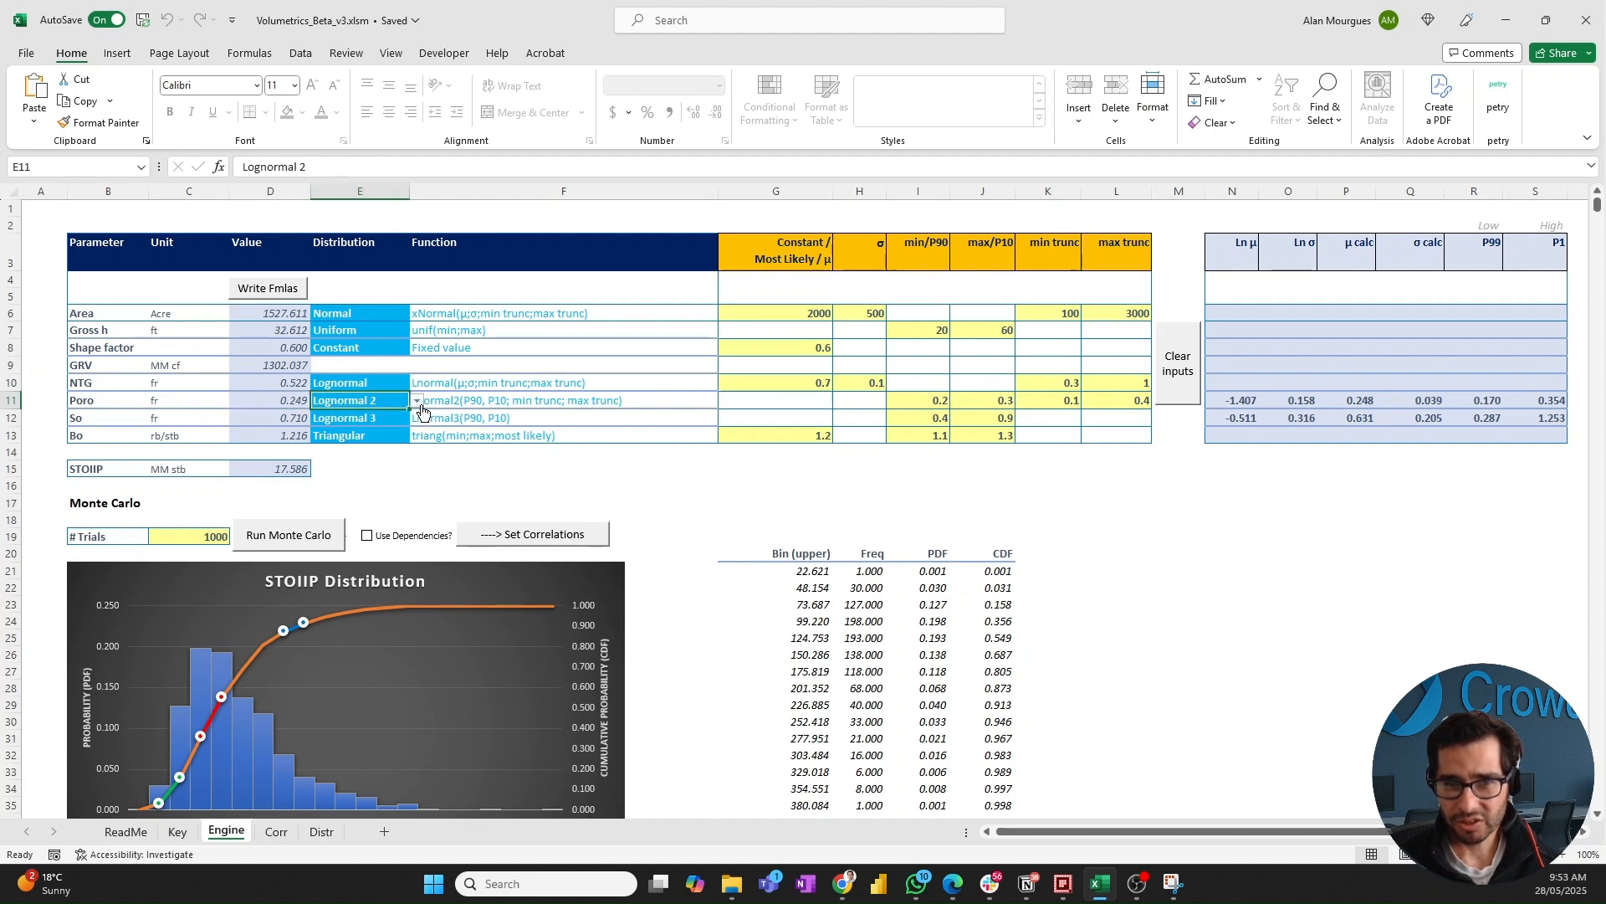
left_click(416, 402)
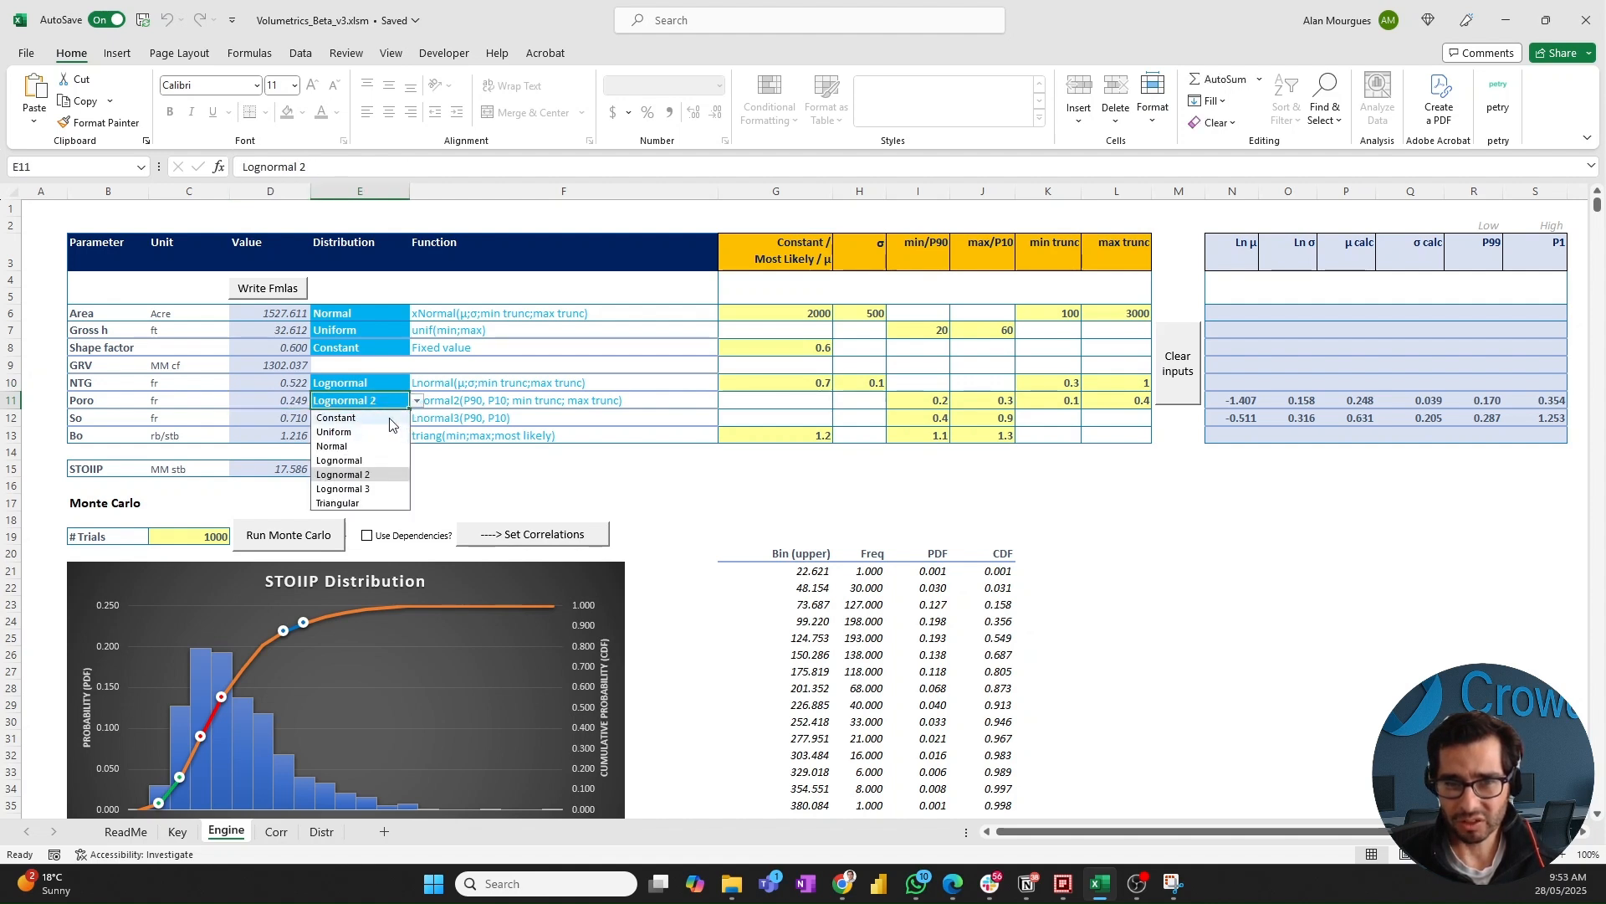
left_click(385, 432)
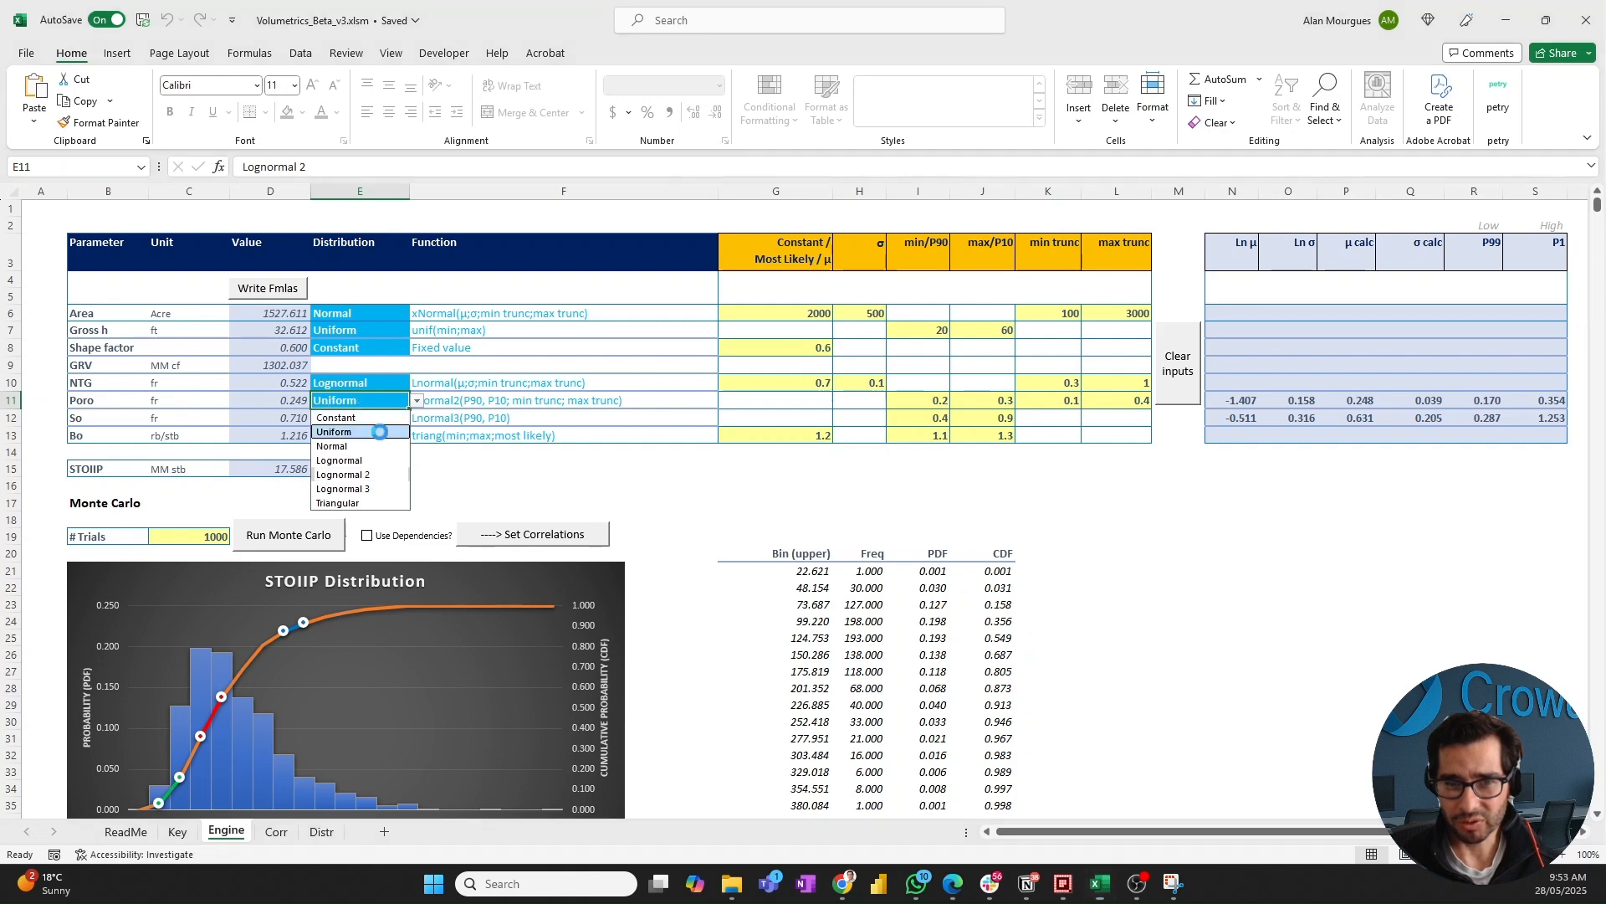
left_click(294, 401)
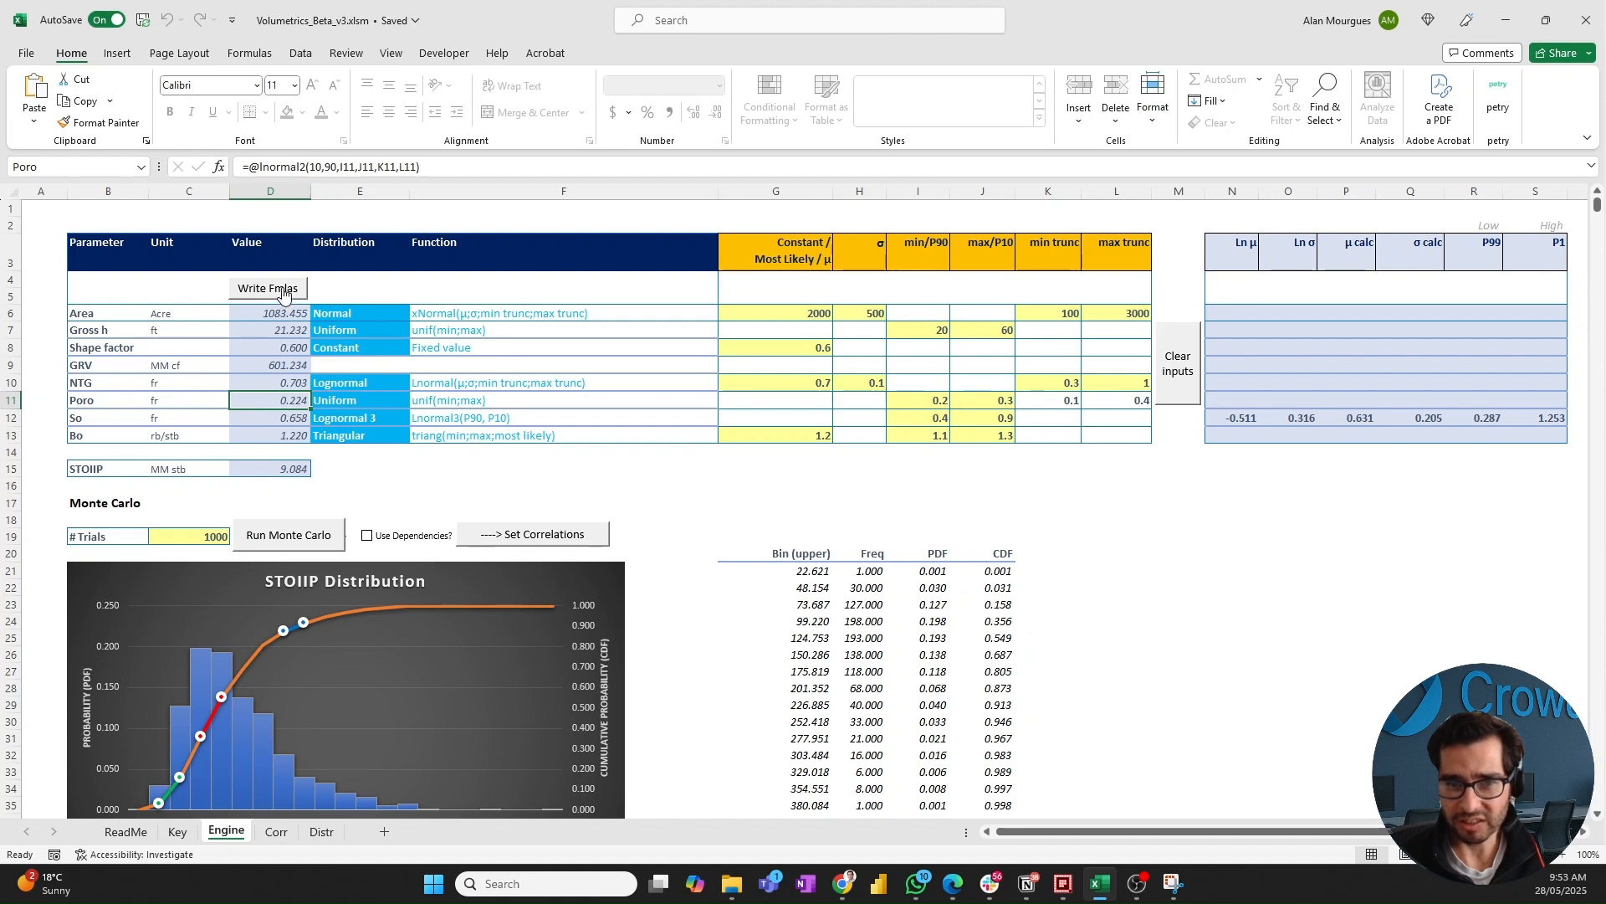
- Set the Poro distribution back to Lognormal 2
left_click(379, 396)
left_click(416, 401)
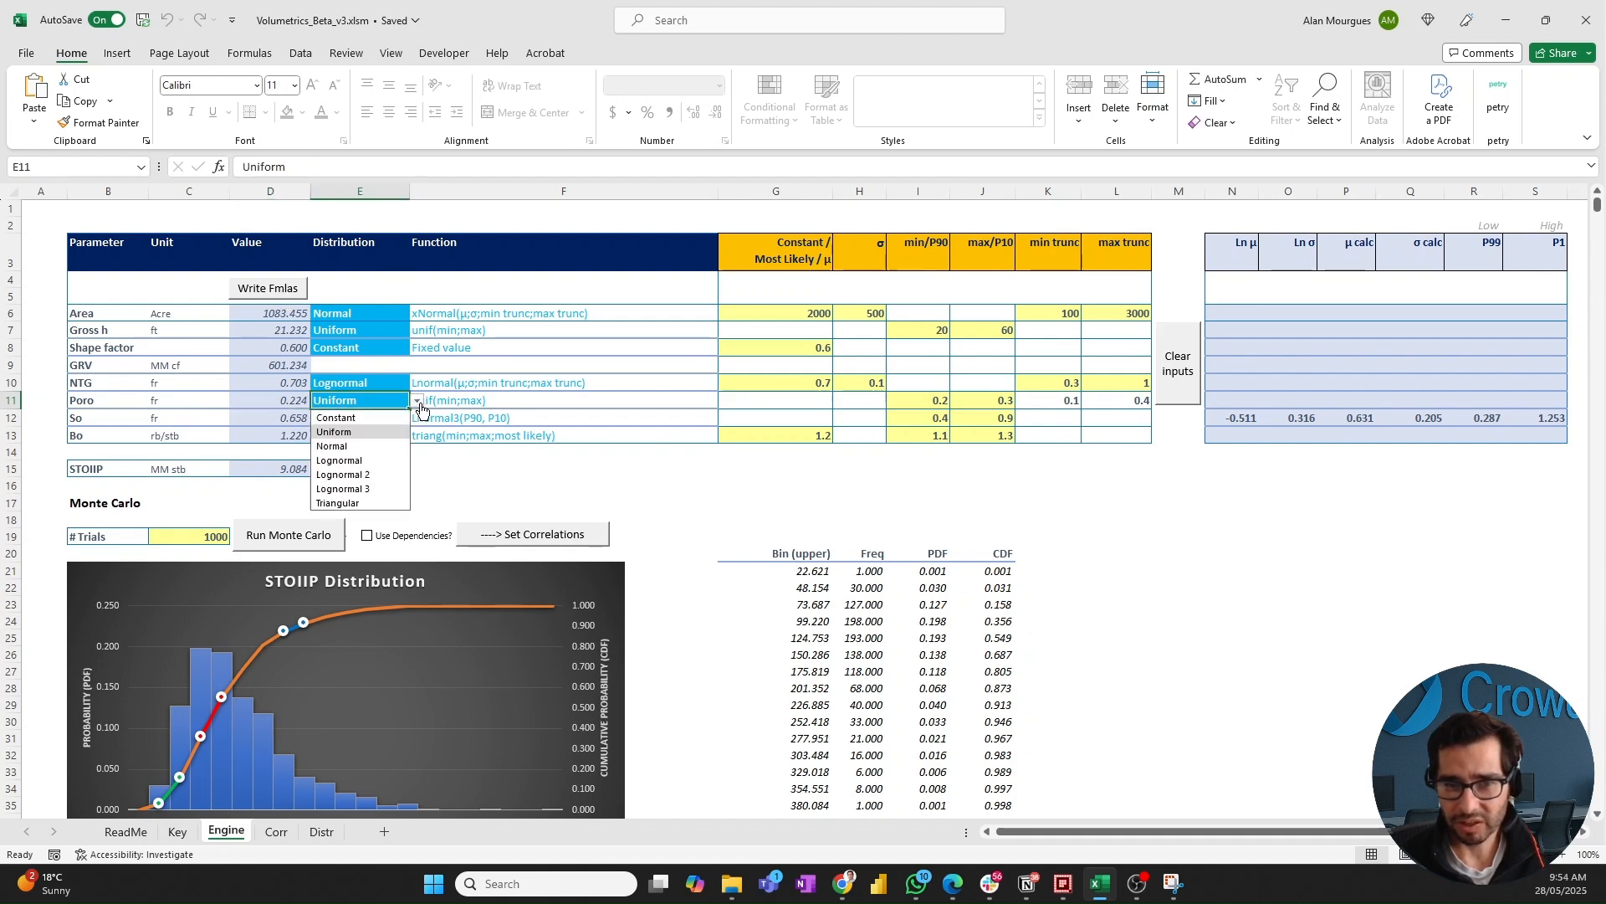
left_click(386, 475)
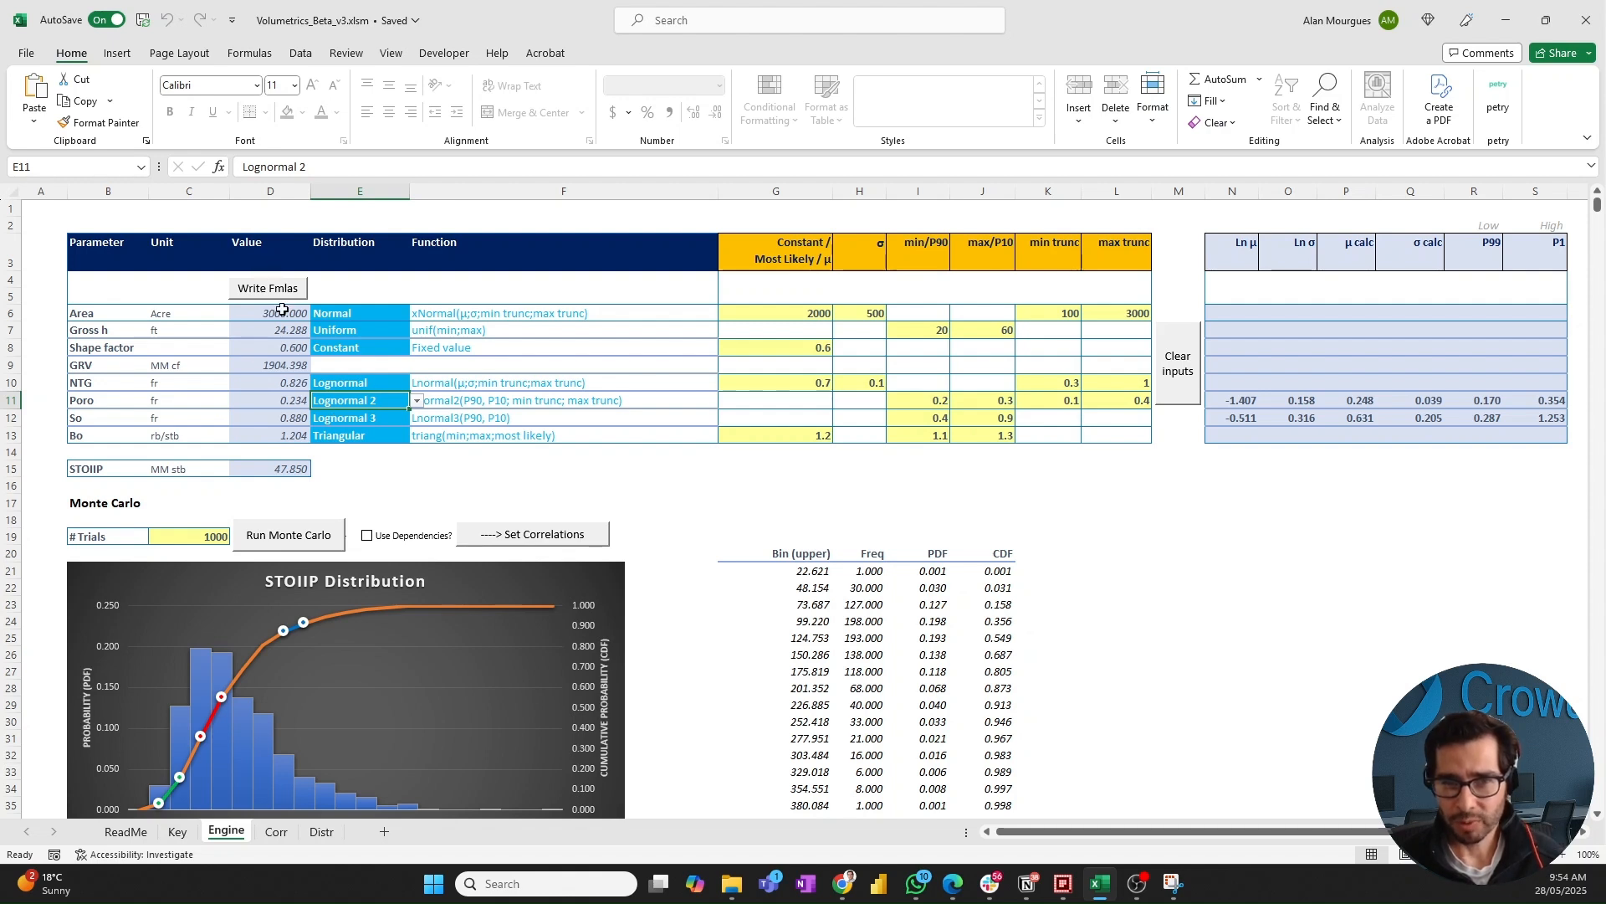
- Inspect the STOIIP formula and the GRV, NTG and Poro formulas that feed into it
left_click(289, 471)
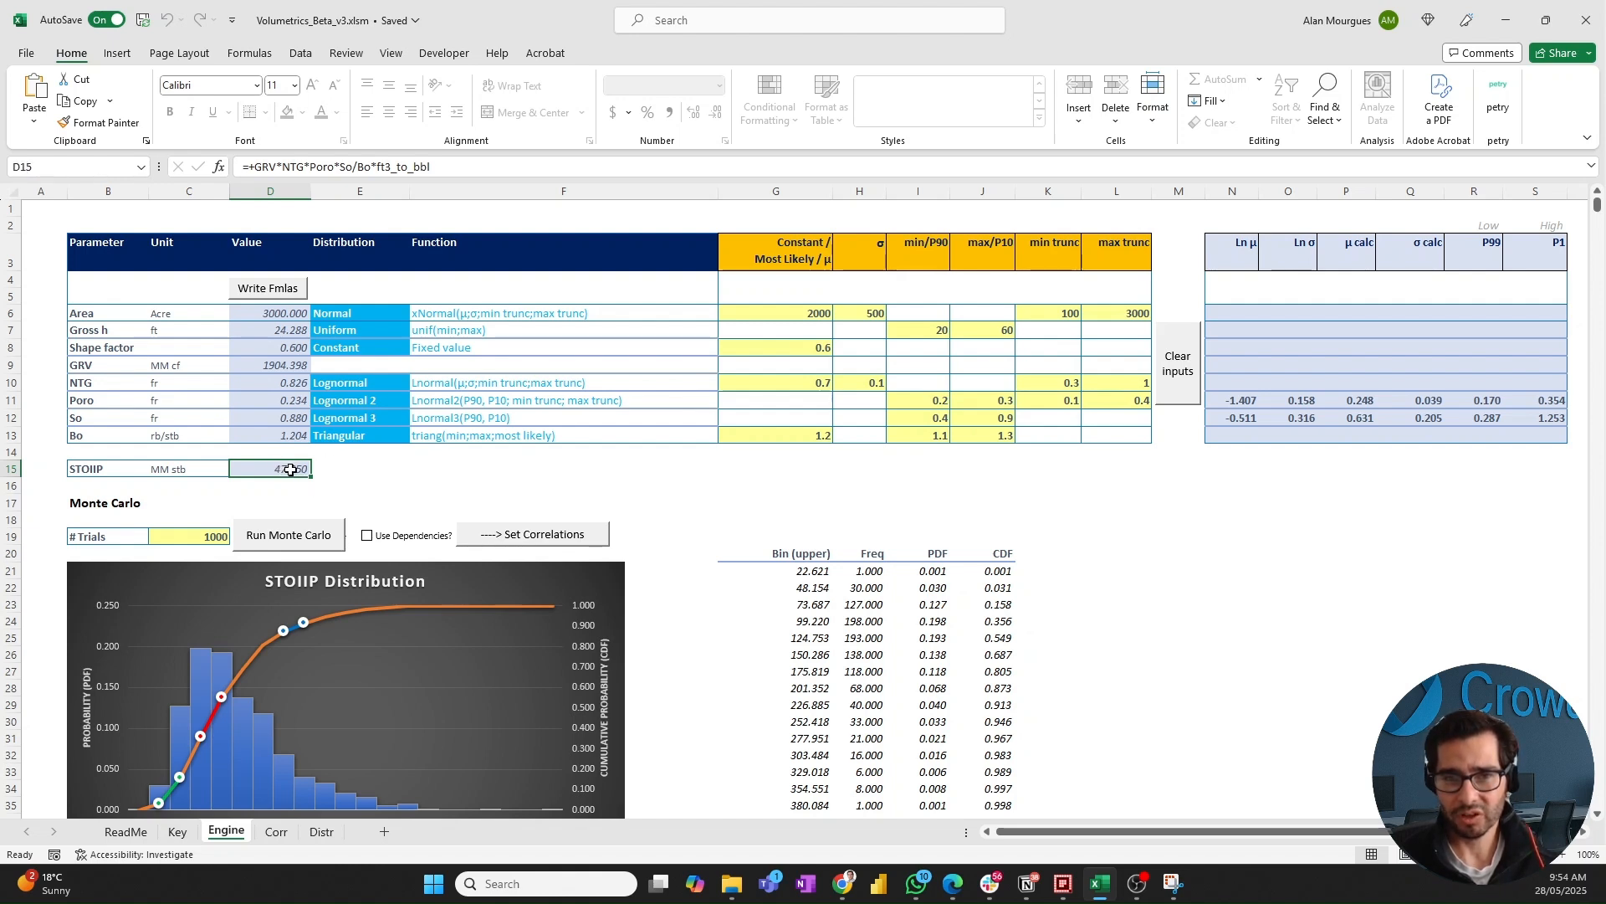
double_click(290, 469)
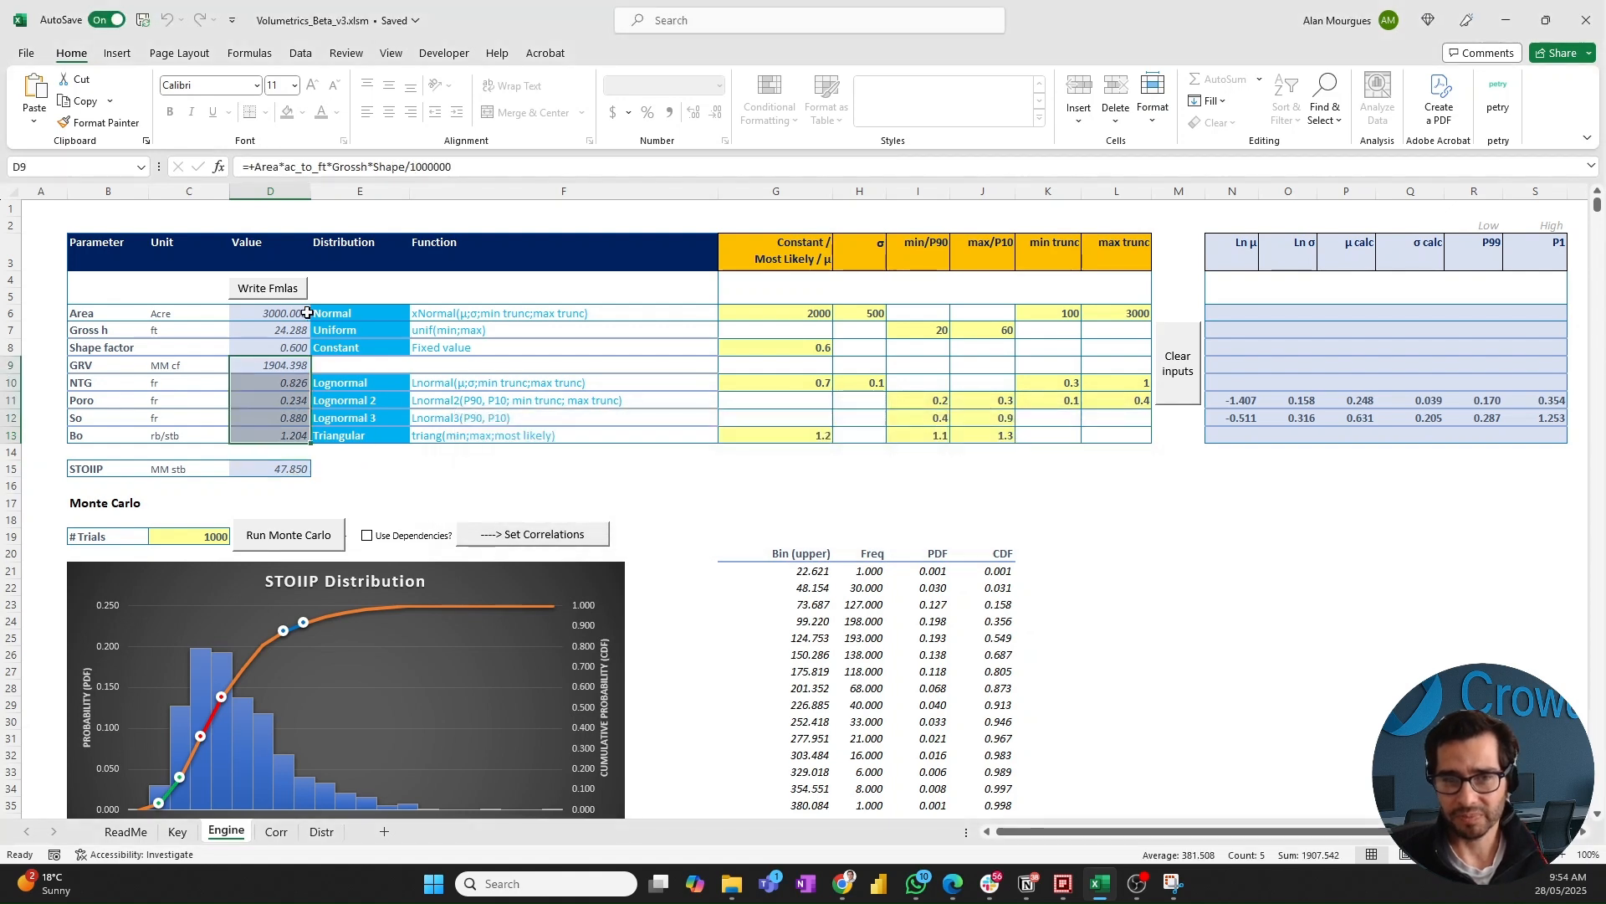
left_click(287, 365)
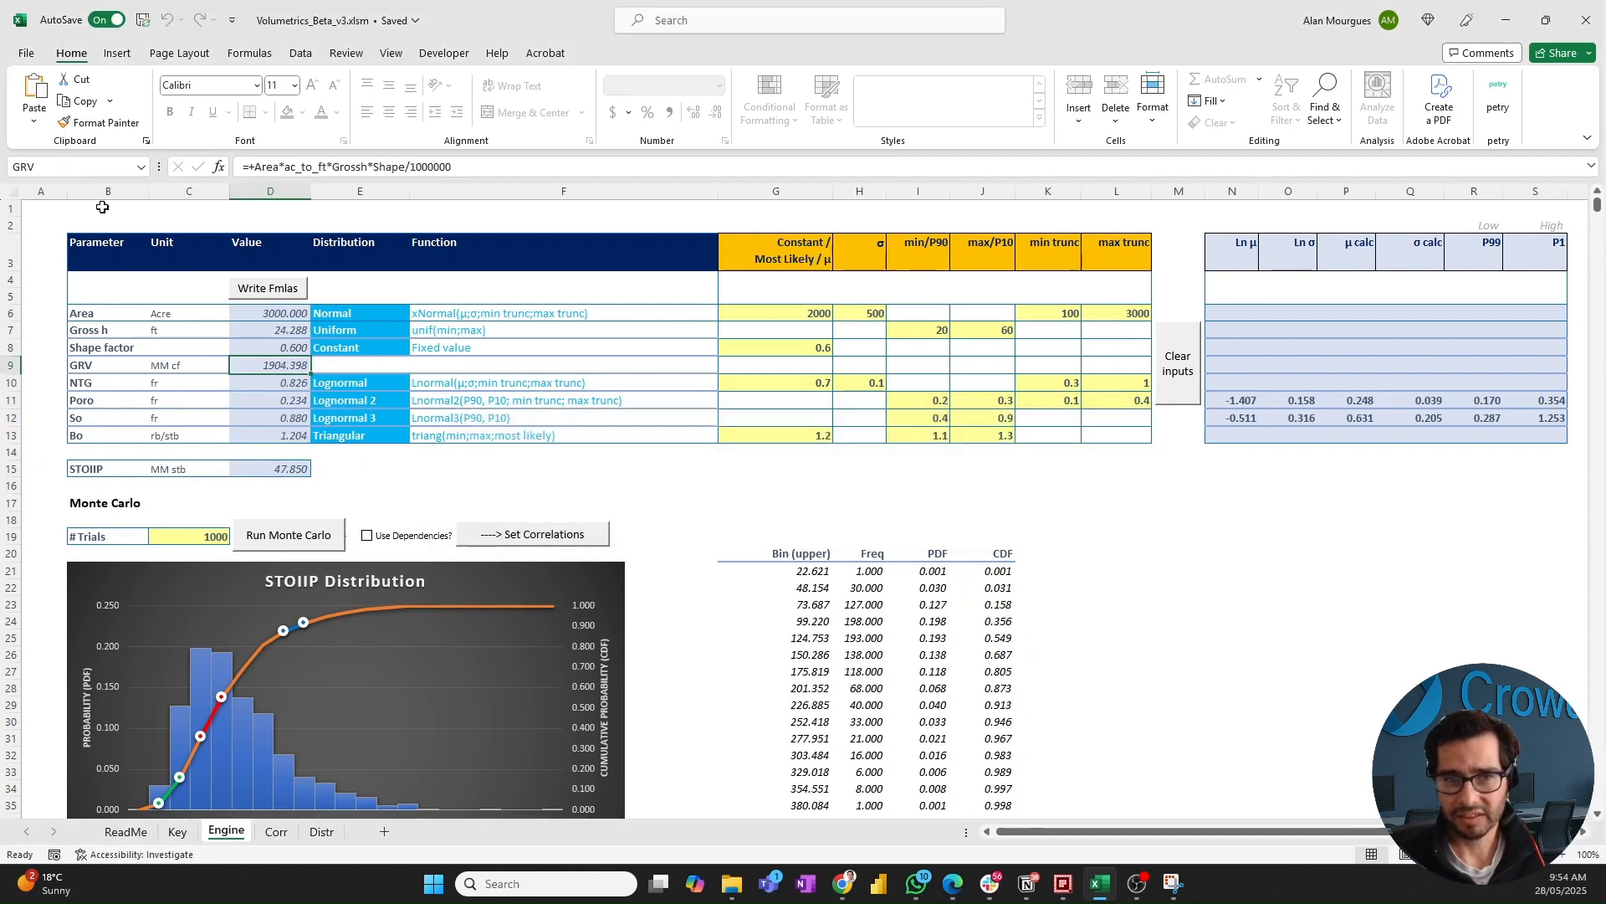
key("Down")
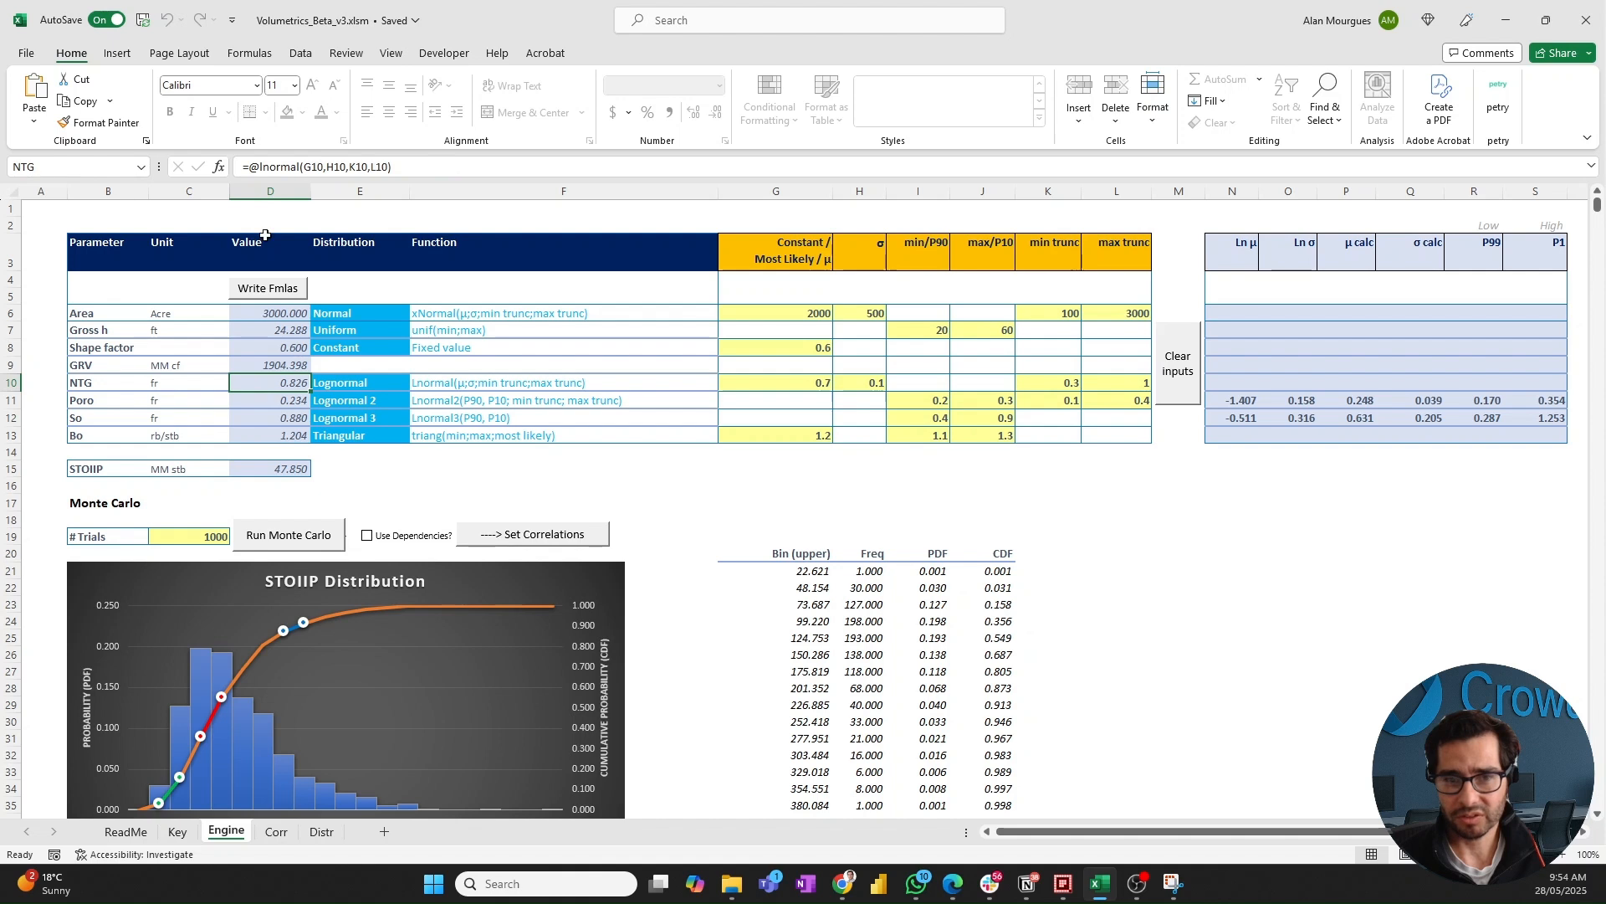
key("Down")
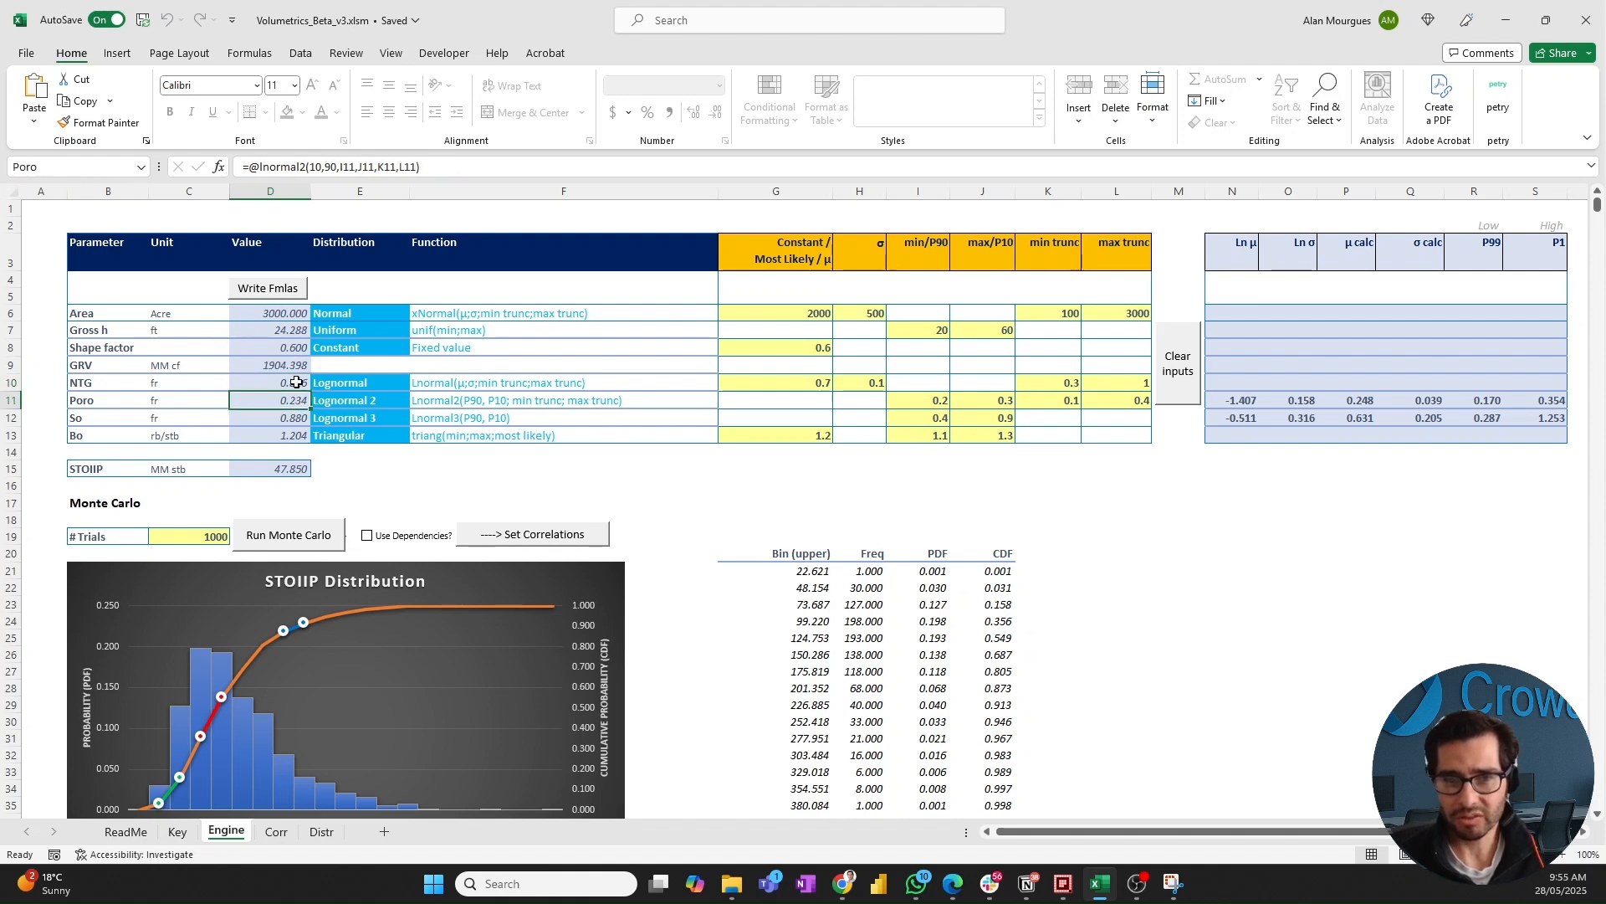
left_click(282, 470)
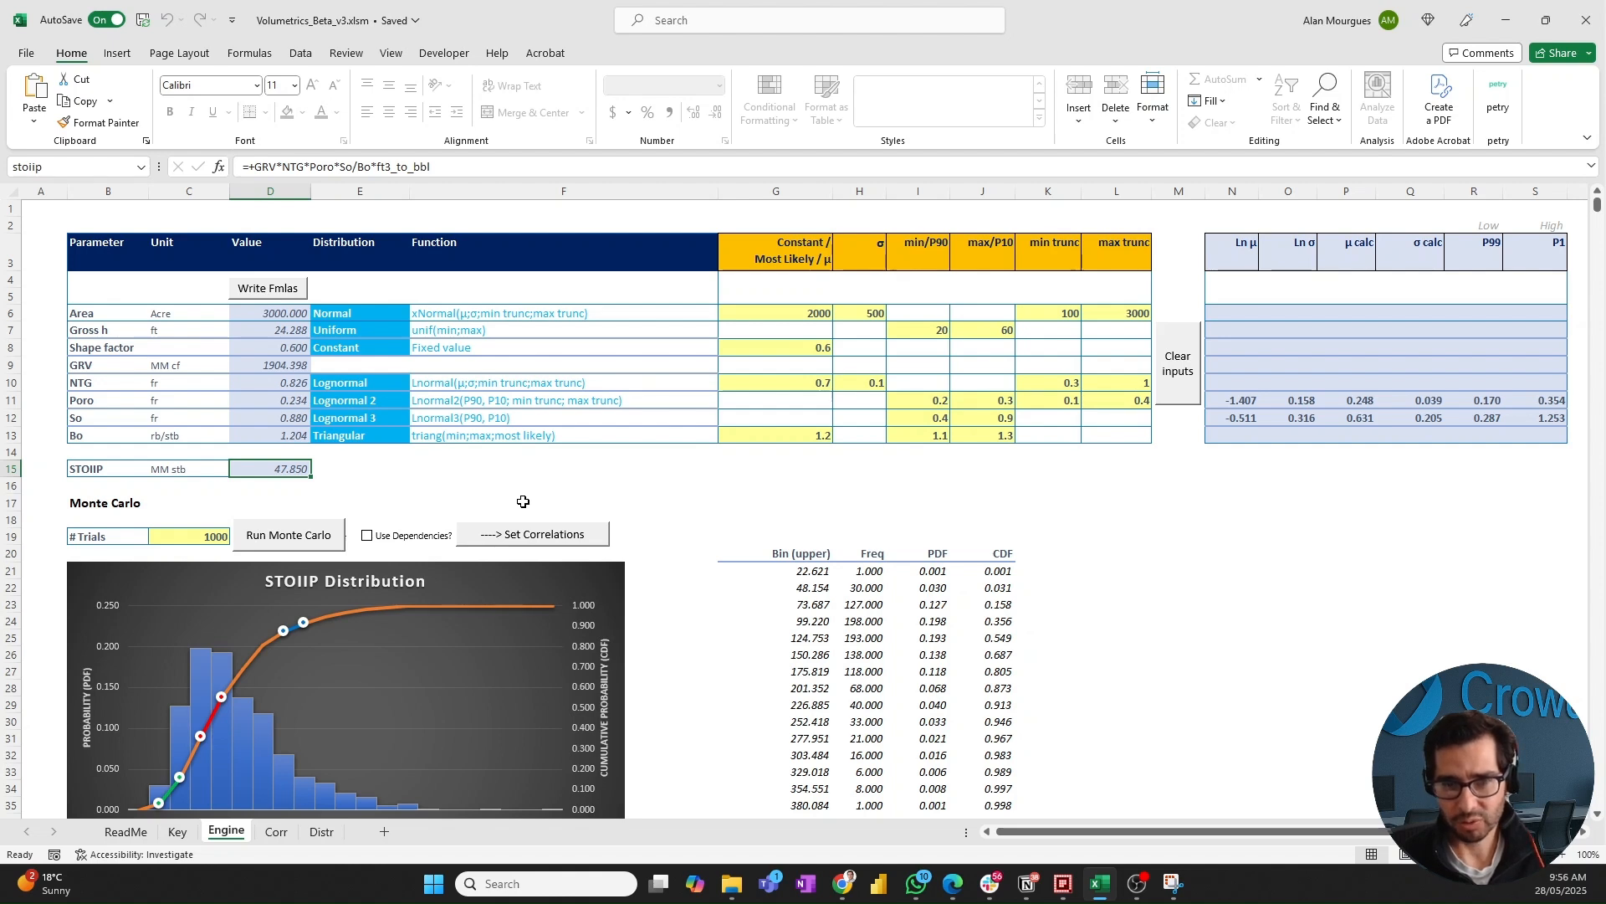
- Enable dependencies for the Monte Carlo simulation and open the parameter correlation matrix
left_click(367, 536)
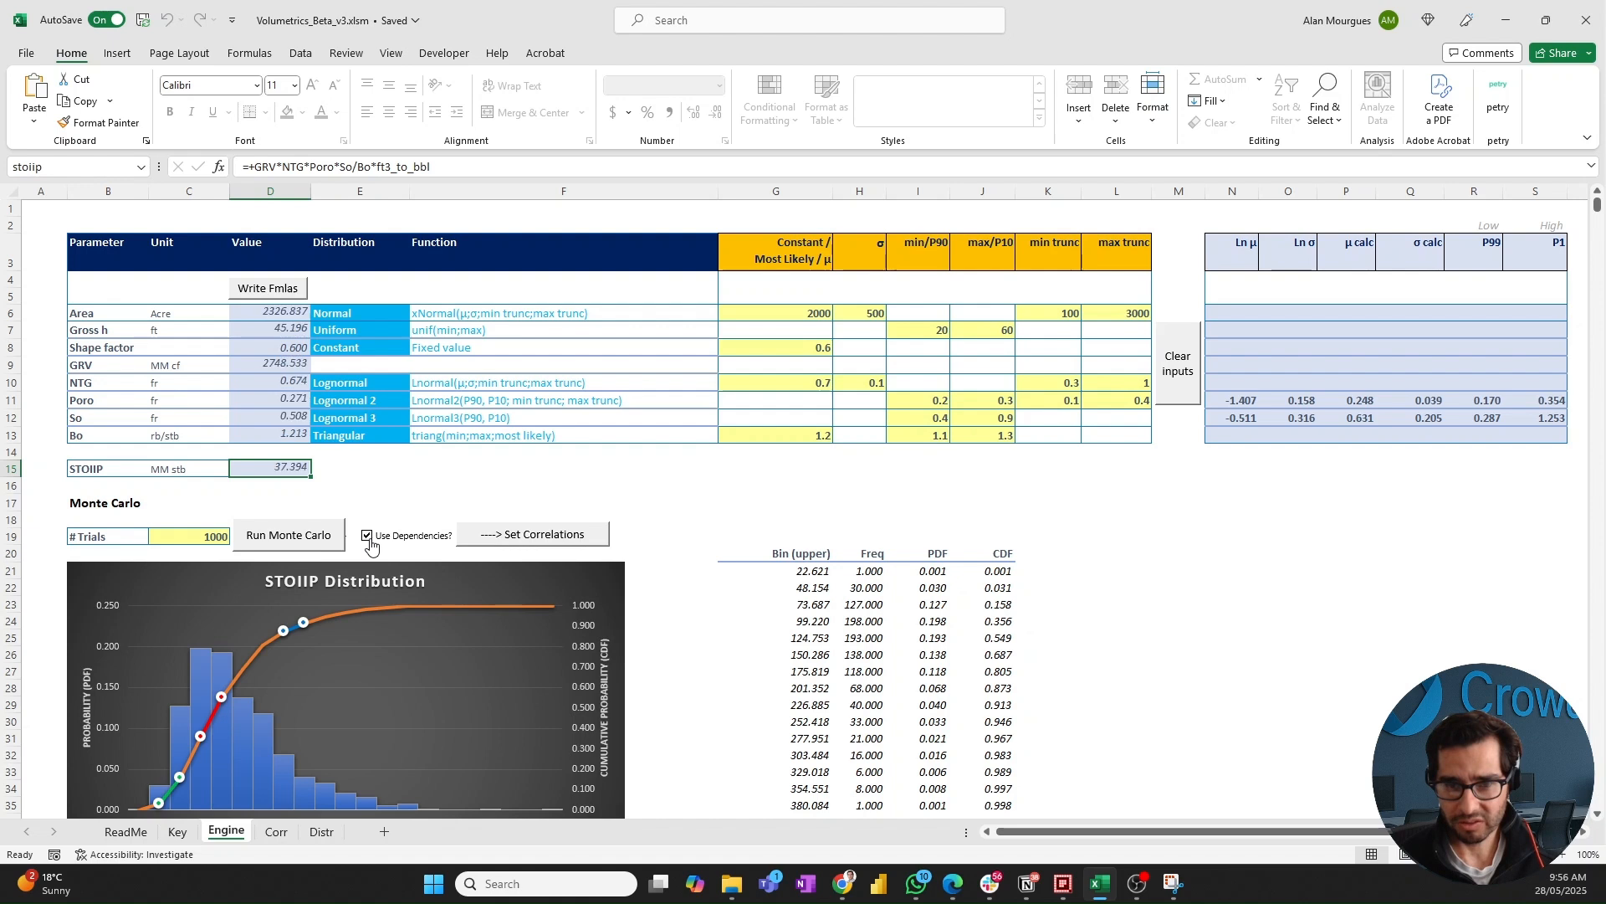
left_click(523, 540)
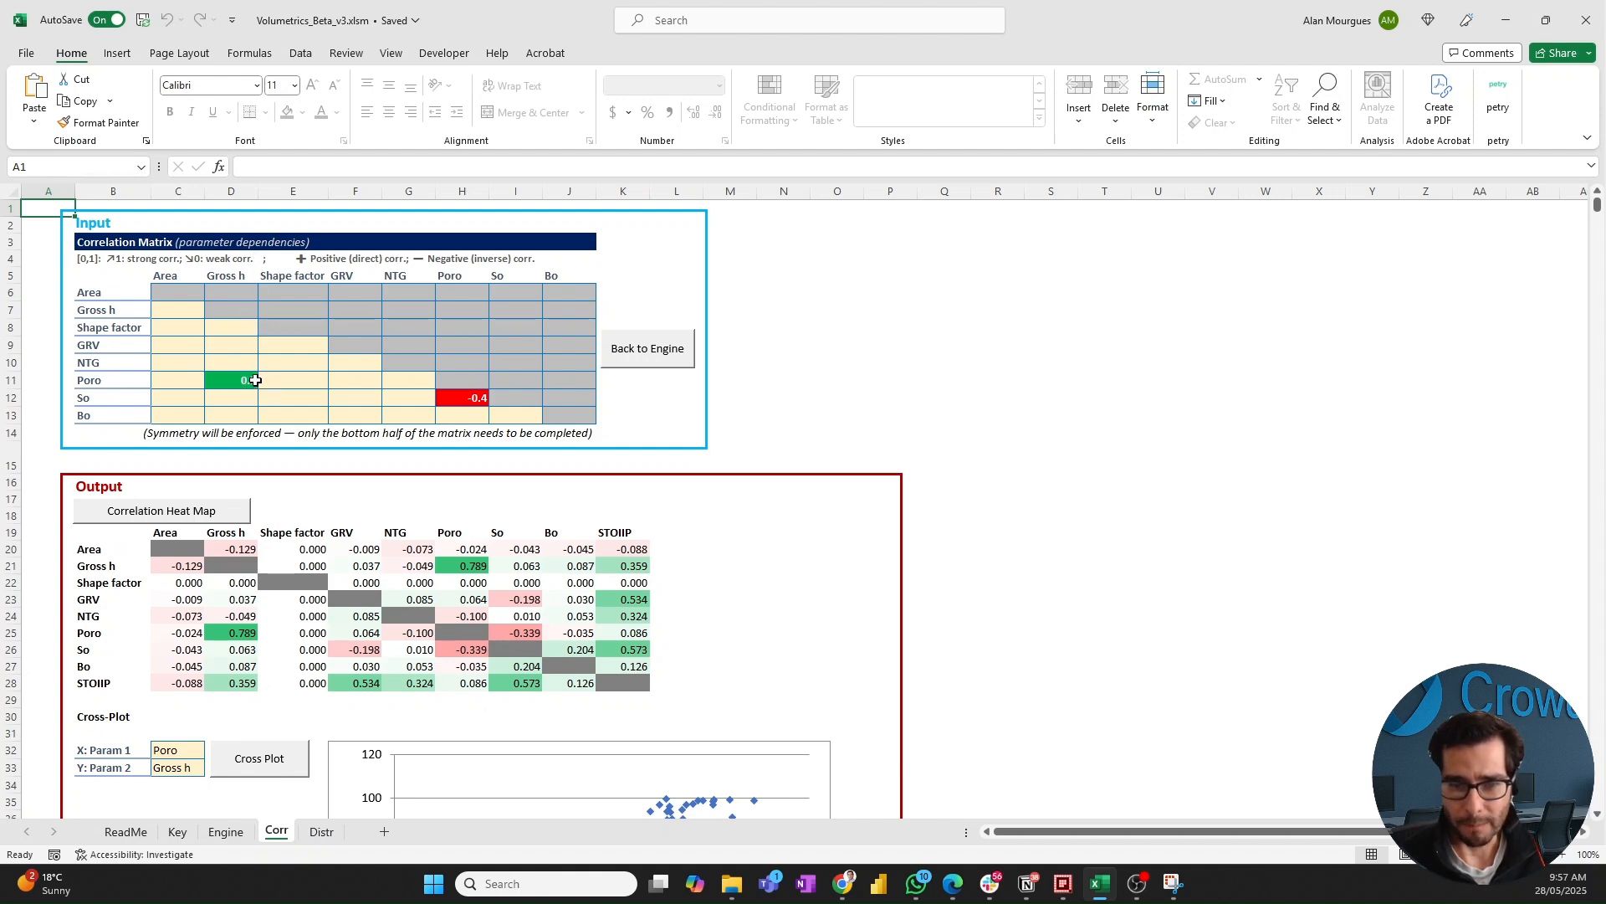
- Read the Parameter Correlations notes on the Key sheet, covering the Pearson coefficient, the implementation, and typical positive and negative parameter pairs
left_click(178, 832)
scroll(575, 629, "down", 6)
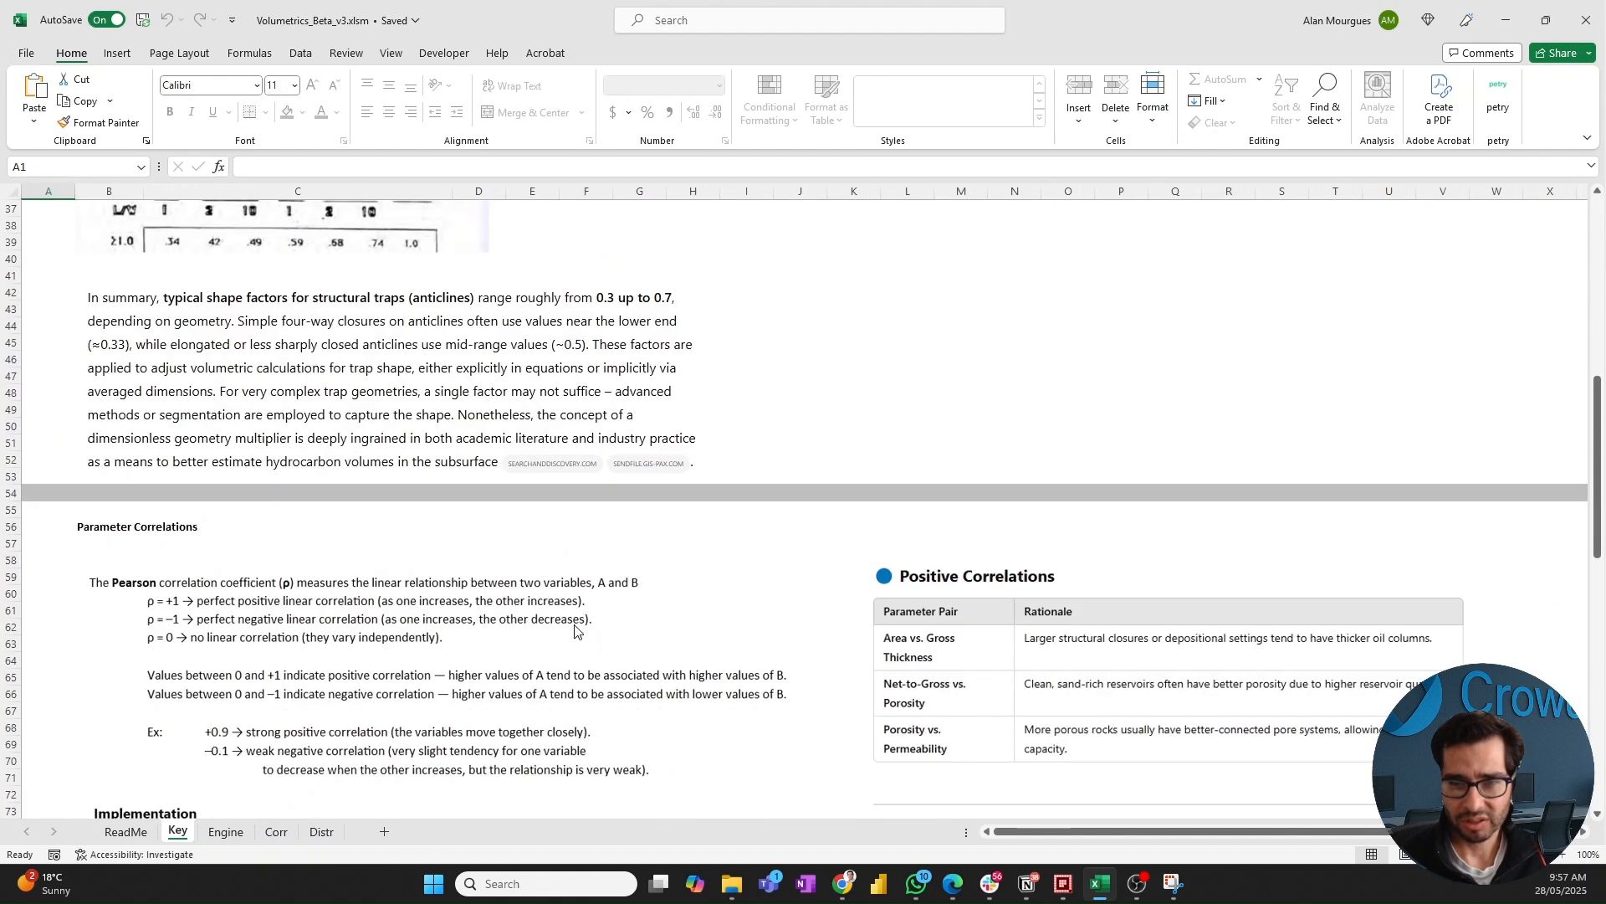
scroll(575, 629, "down", 3)
scroll(575, 629, "down", 1)
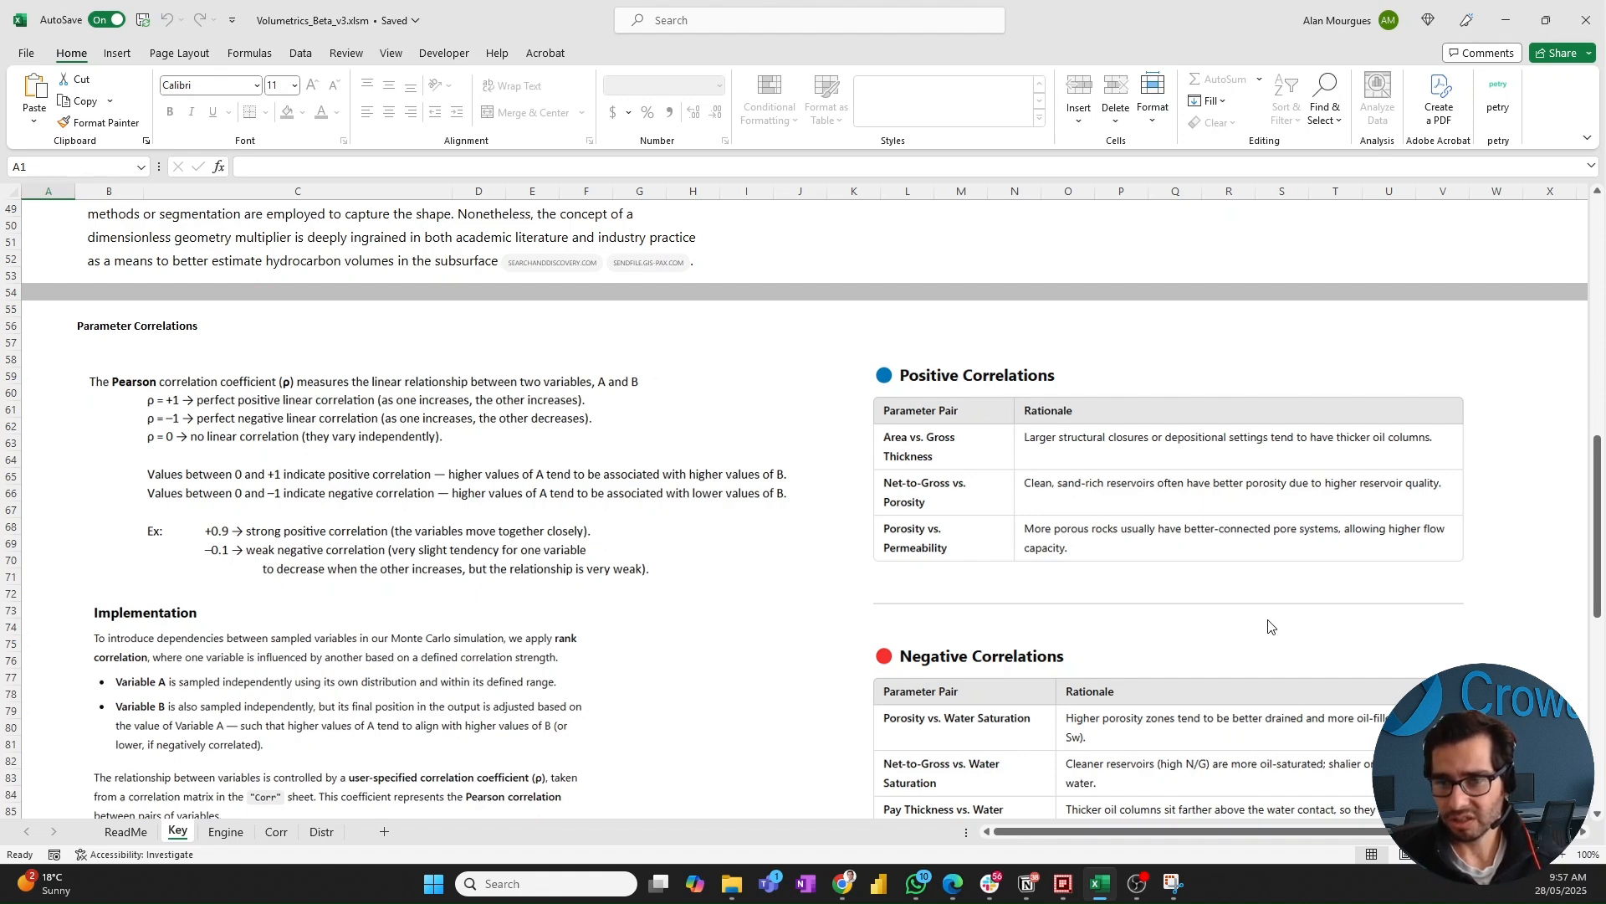
scroll(1032, 672, "down", 2)
scroll(1032, 670, "up", 2)
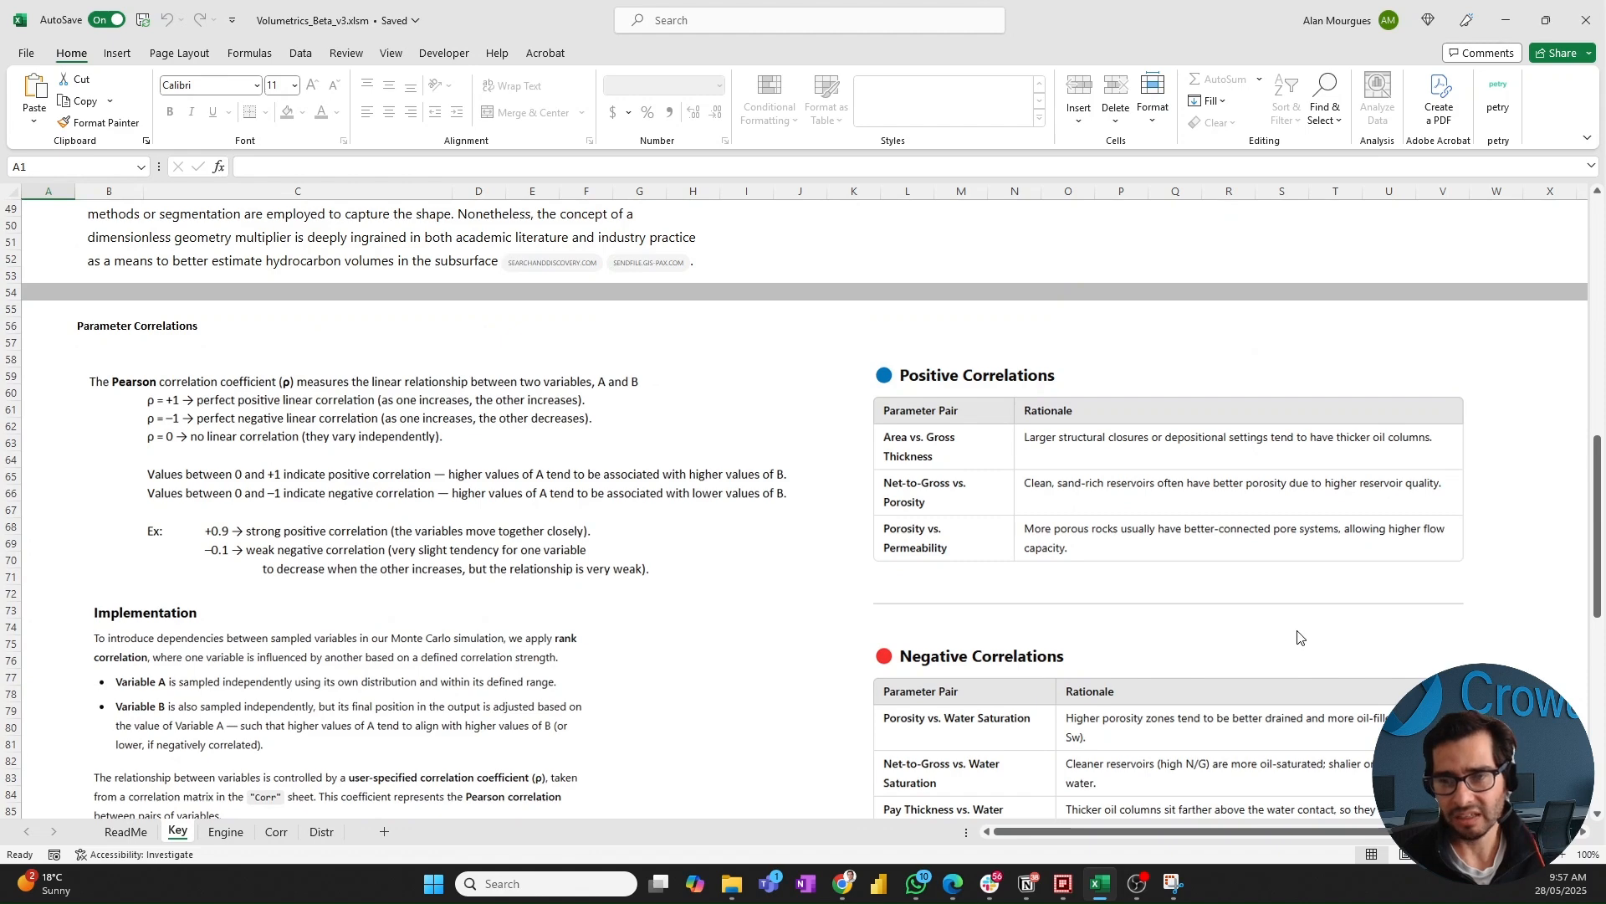
scroll(1297, 630, "down", 1)
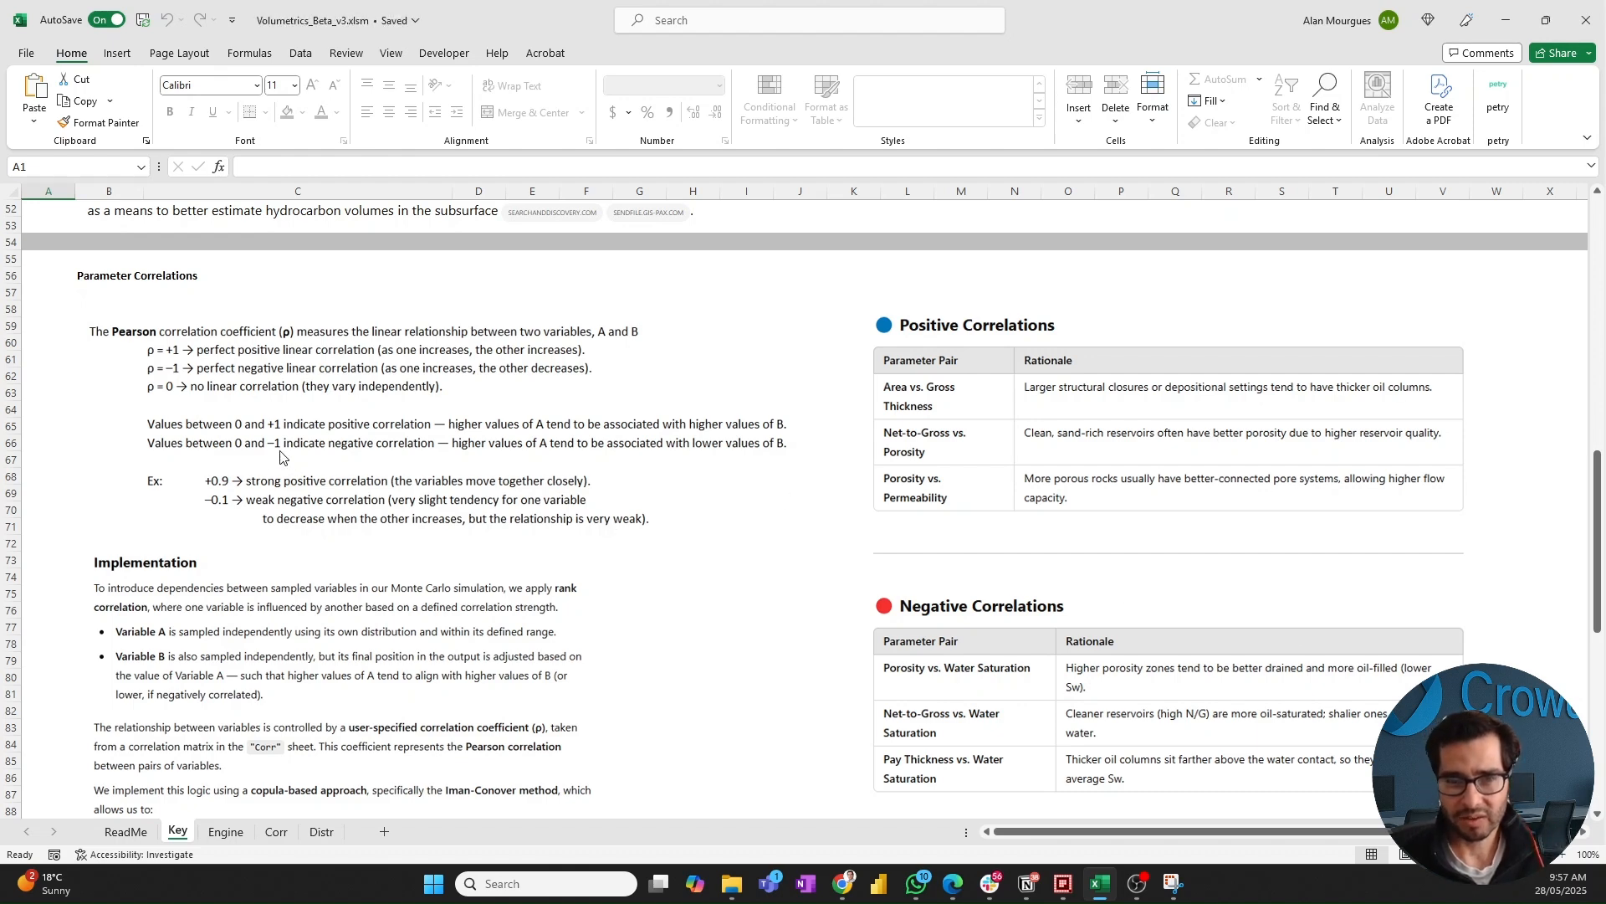
scroll(476, 580, "down", 9)
scroll(475, 575, "up", 9)
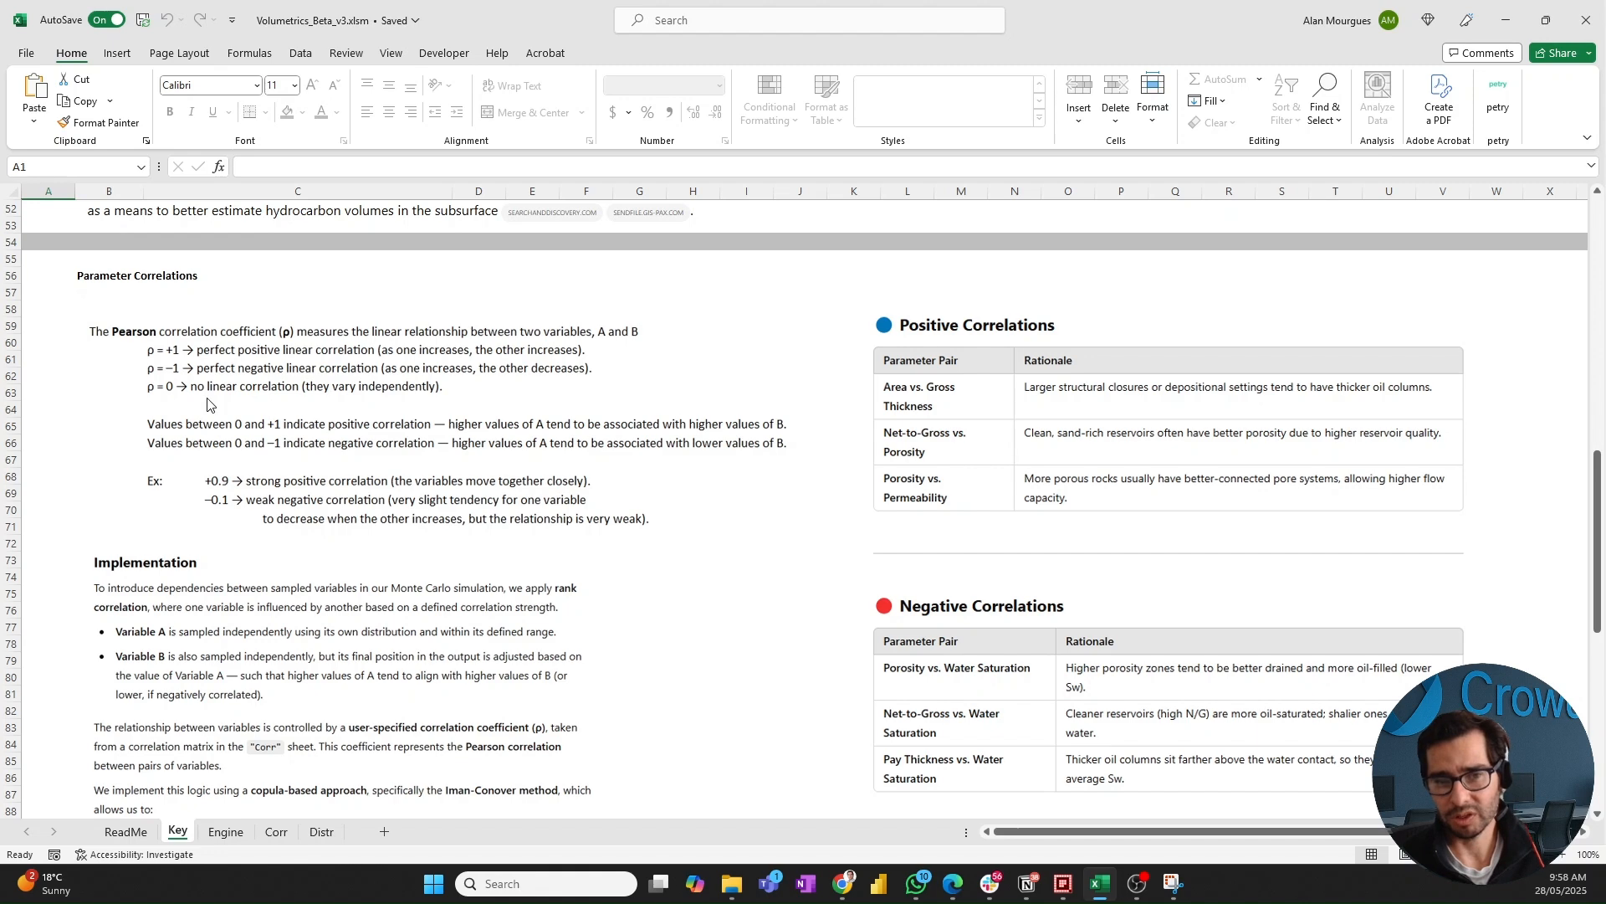
scroll(396, 595, "down", 3)
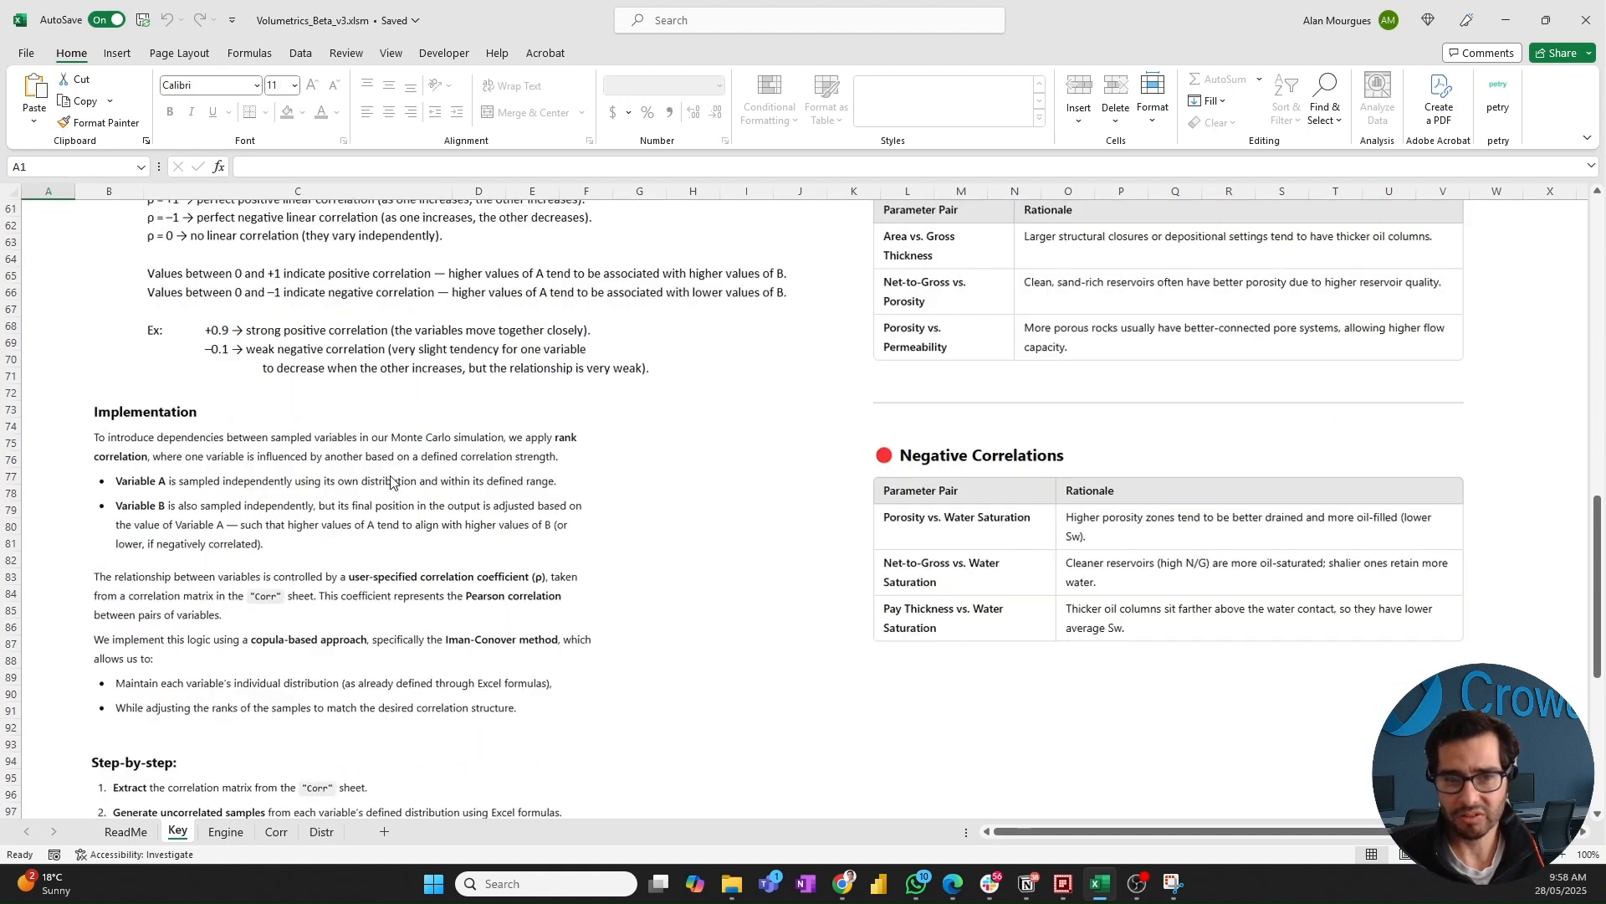
scroll(417, 510, "down", 4)
scroll(417, 510, "down", 6)
scroll(418, 512, "up", 11)
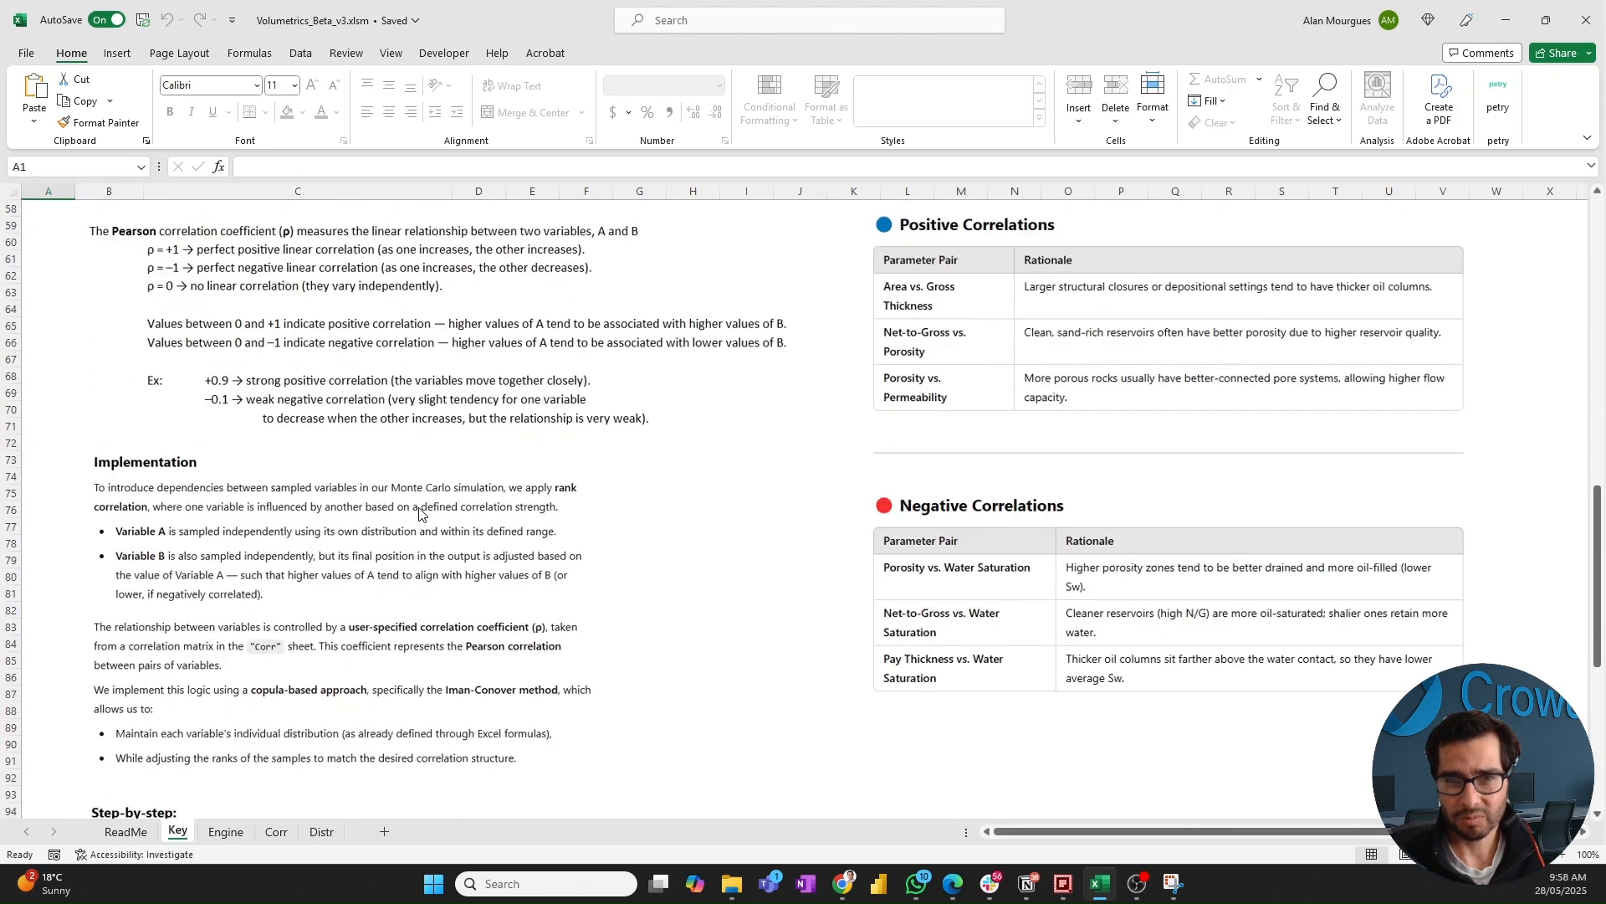
scroll(418, 512, "up", 1)
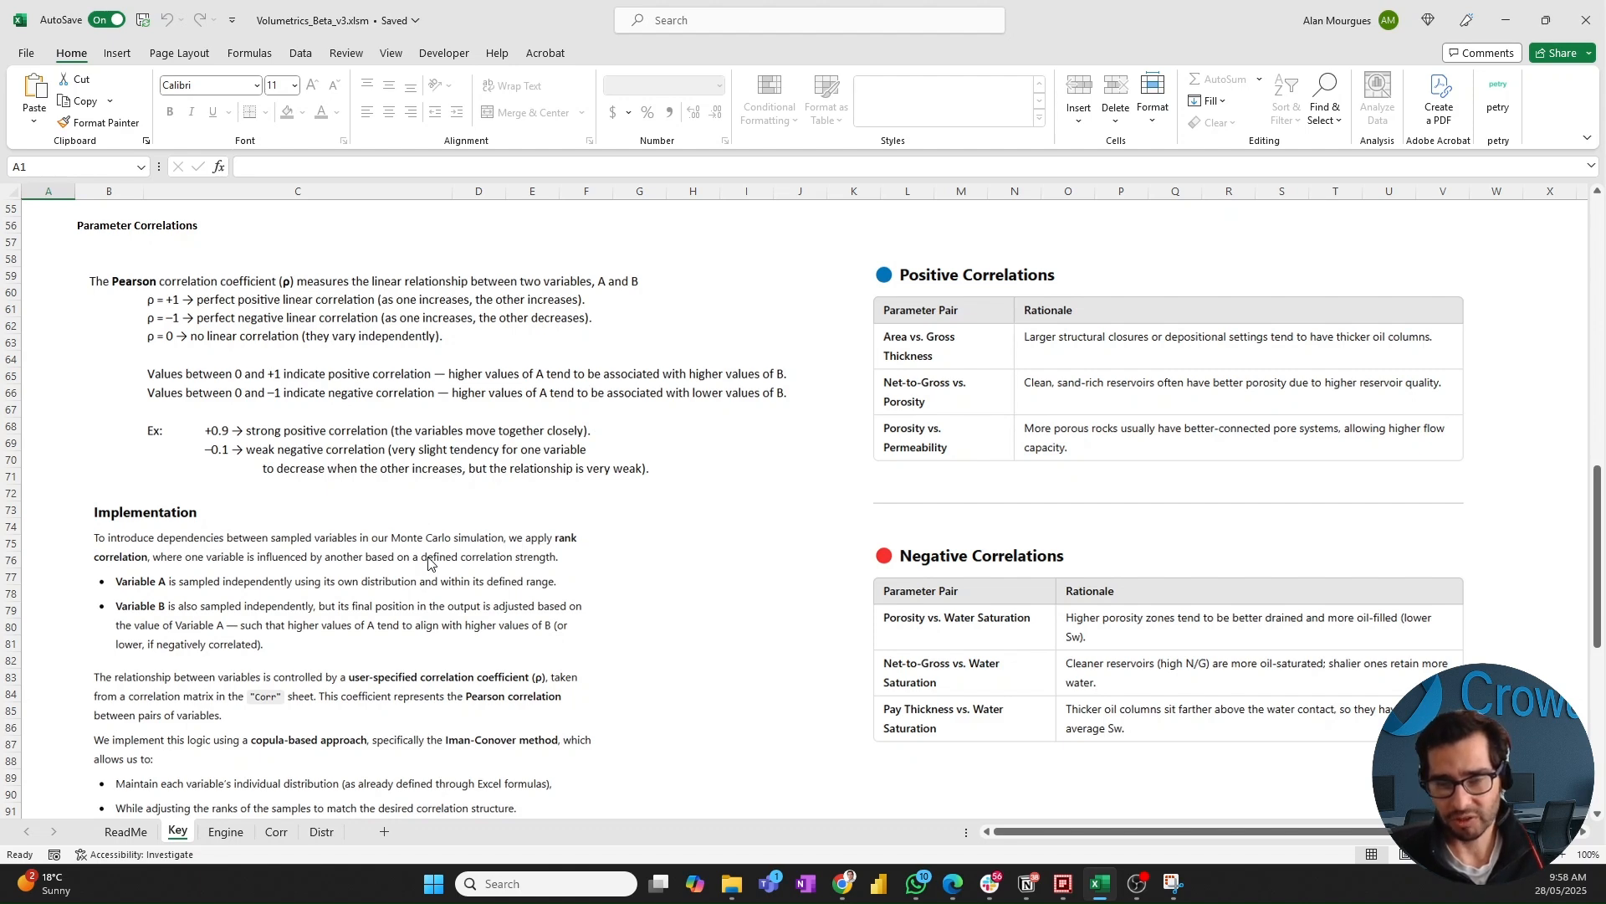
- Set the correlation between Poro and Gross h to 0.9 in the Corr sheet's input matrix
left_click(322, 833)
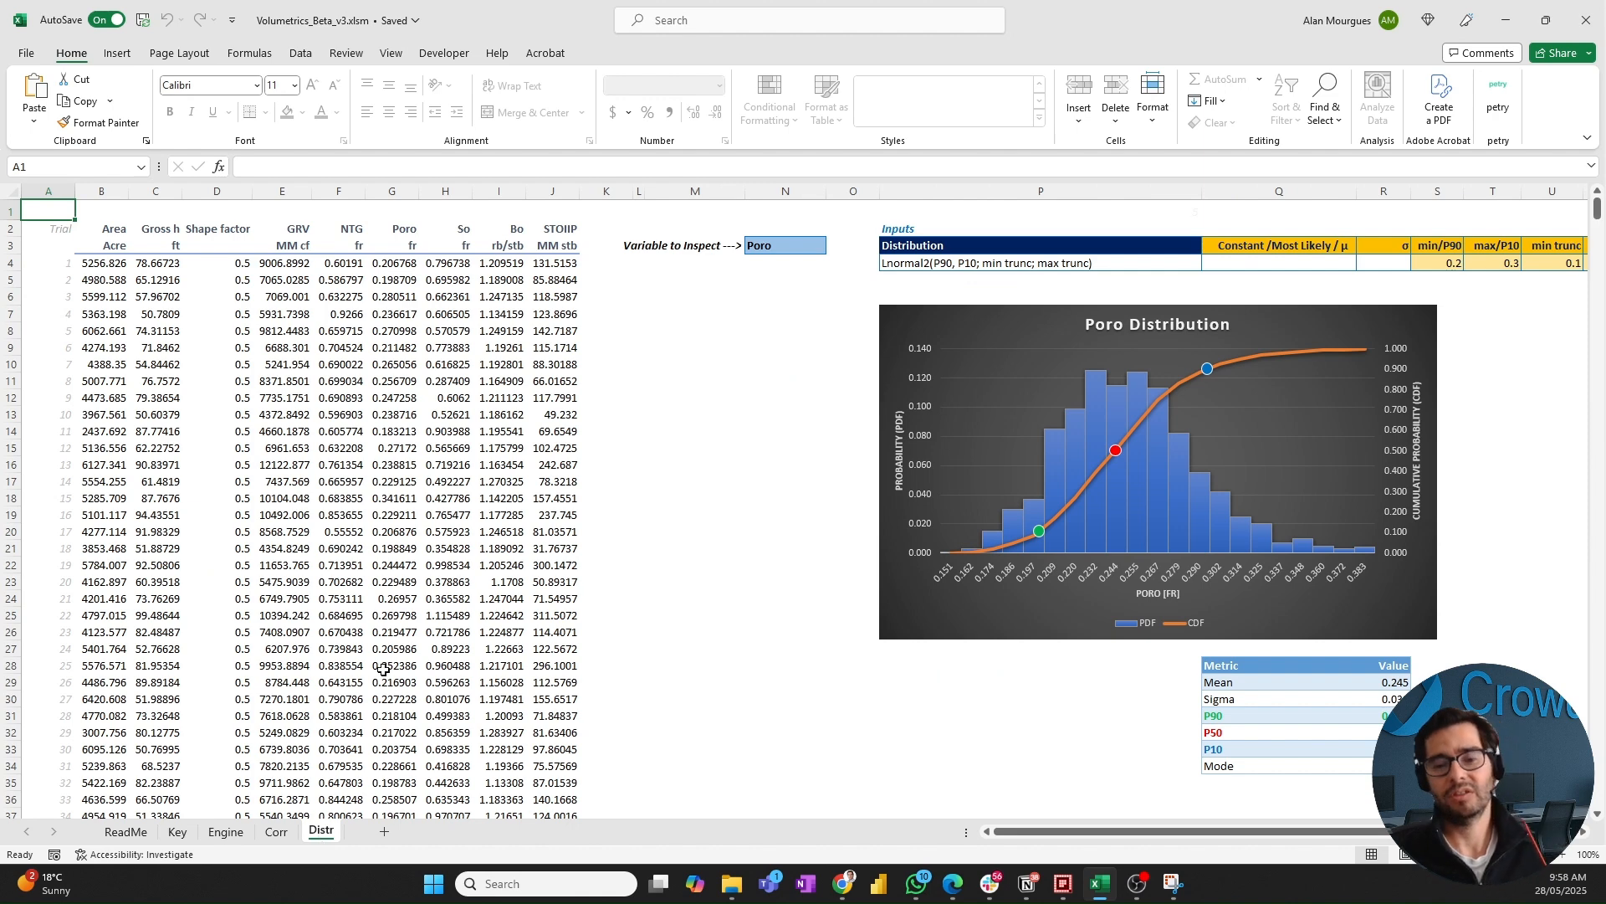
left_click(280, 833)
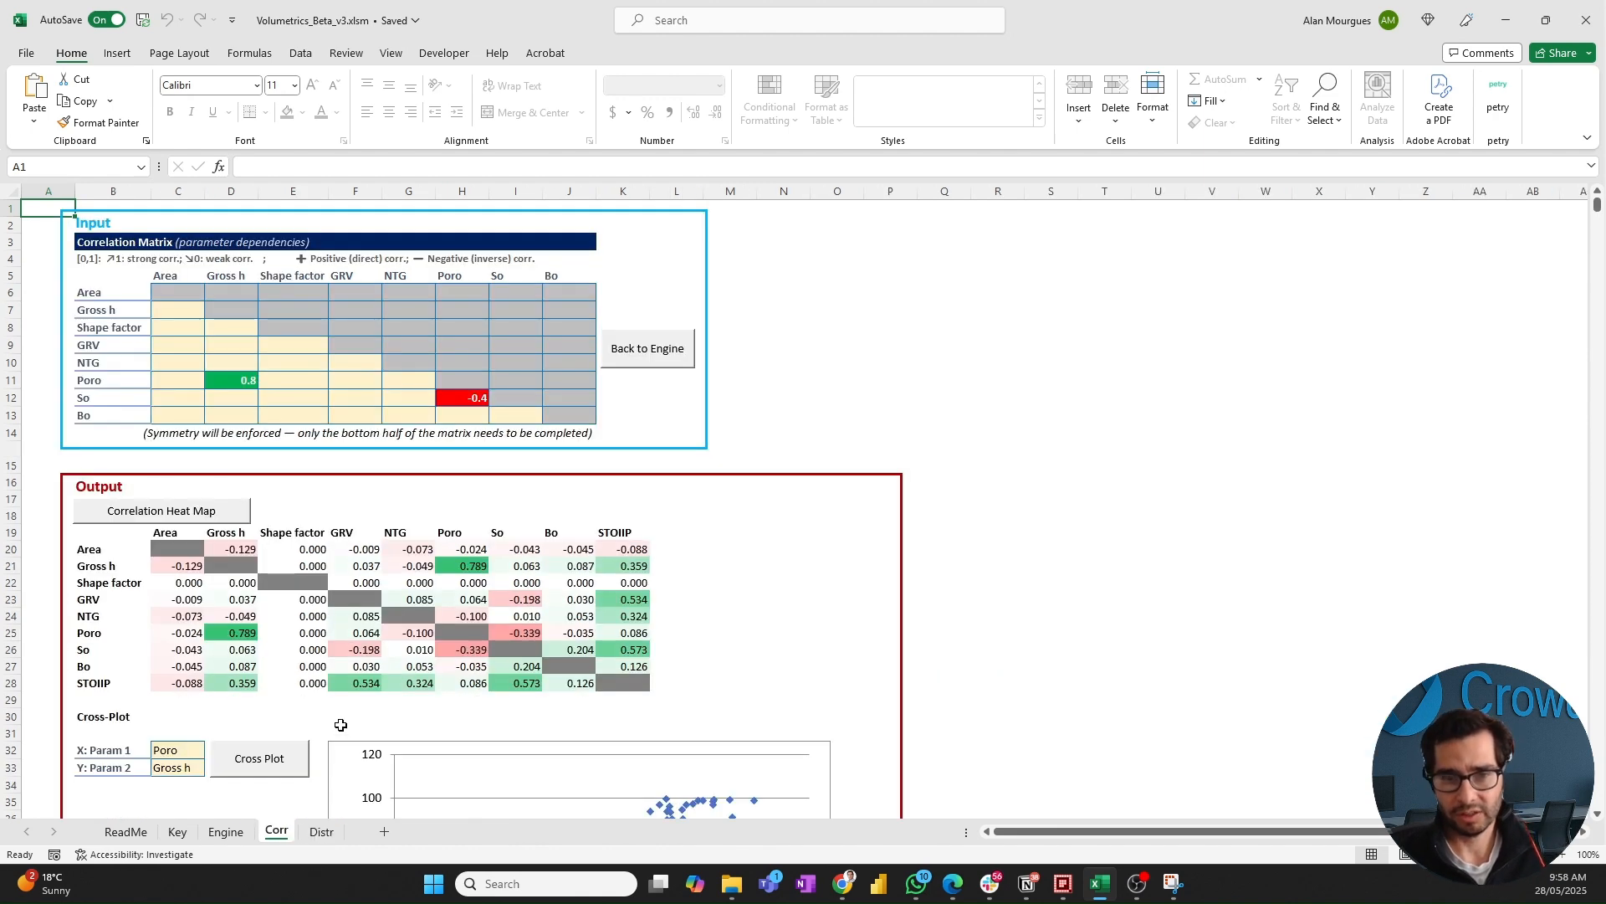
left_click(236, 384)
type("0.9")
key("Return")
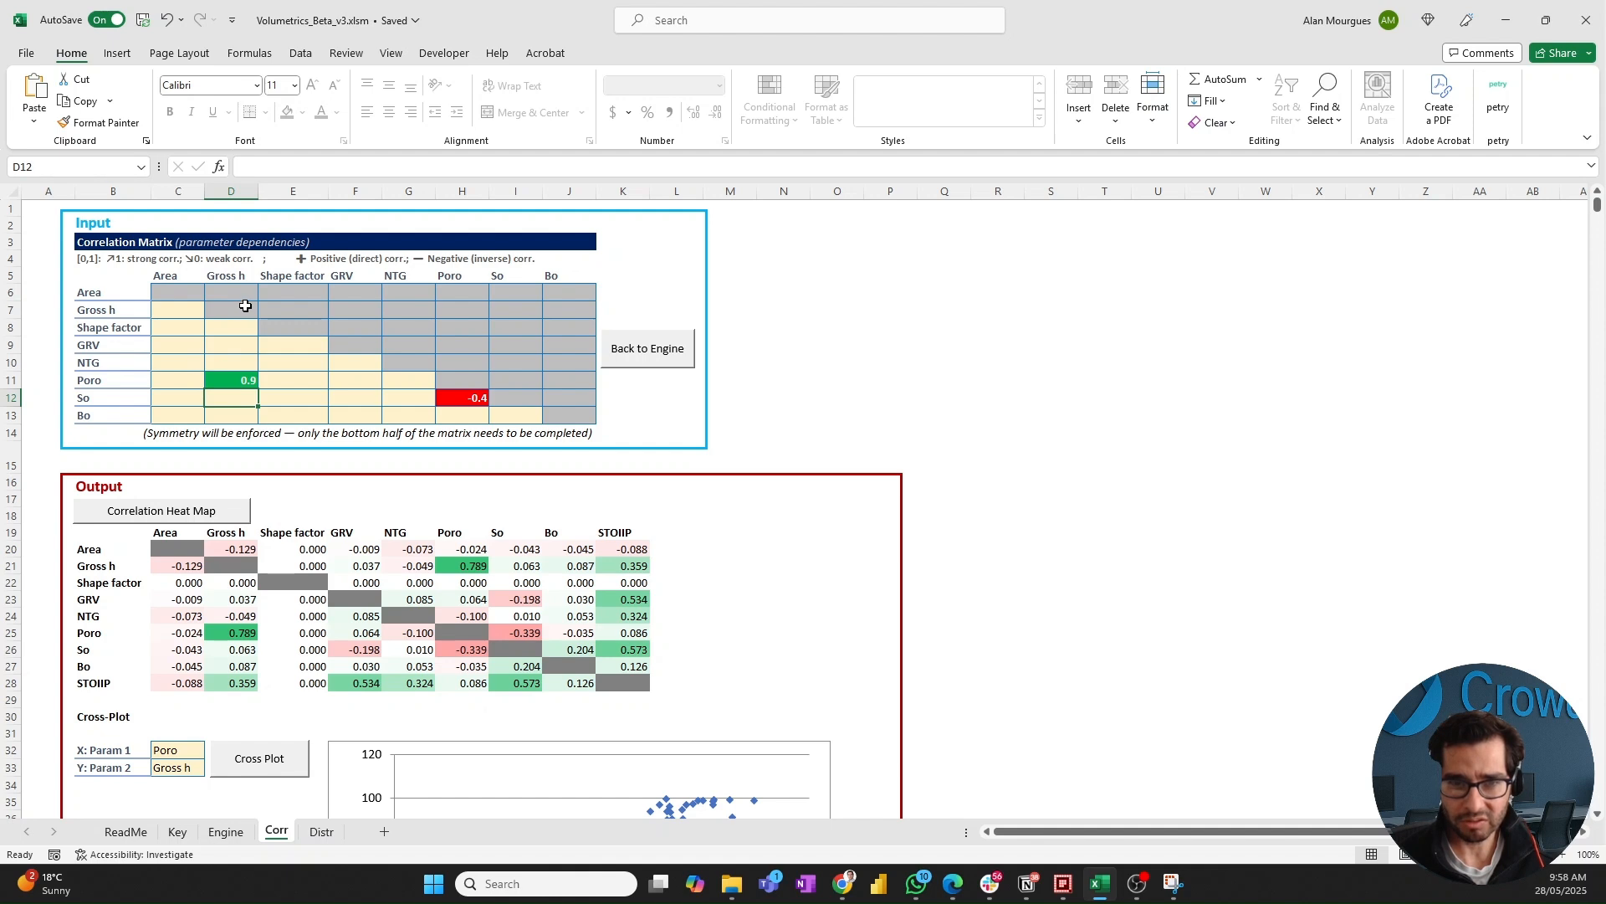
- Set the correlation between So and Poro to -0.3 in the input matrix
left_click(474, 397)
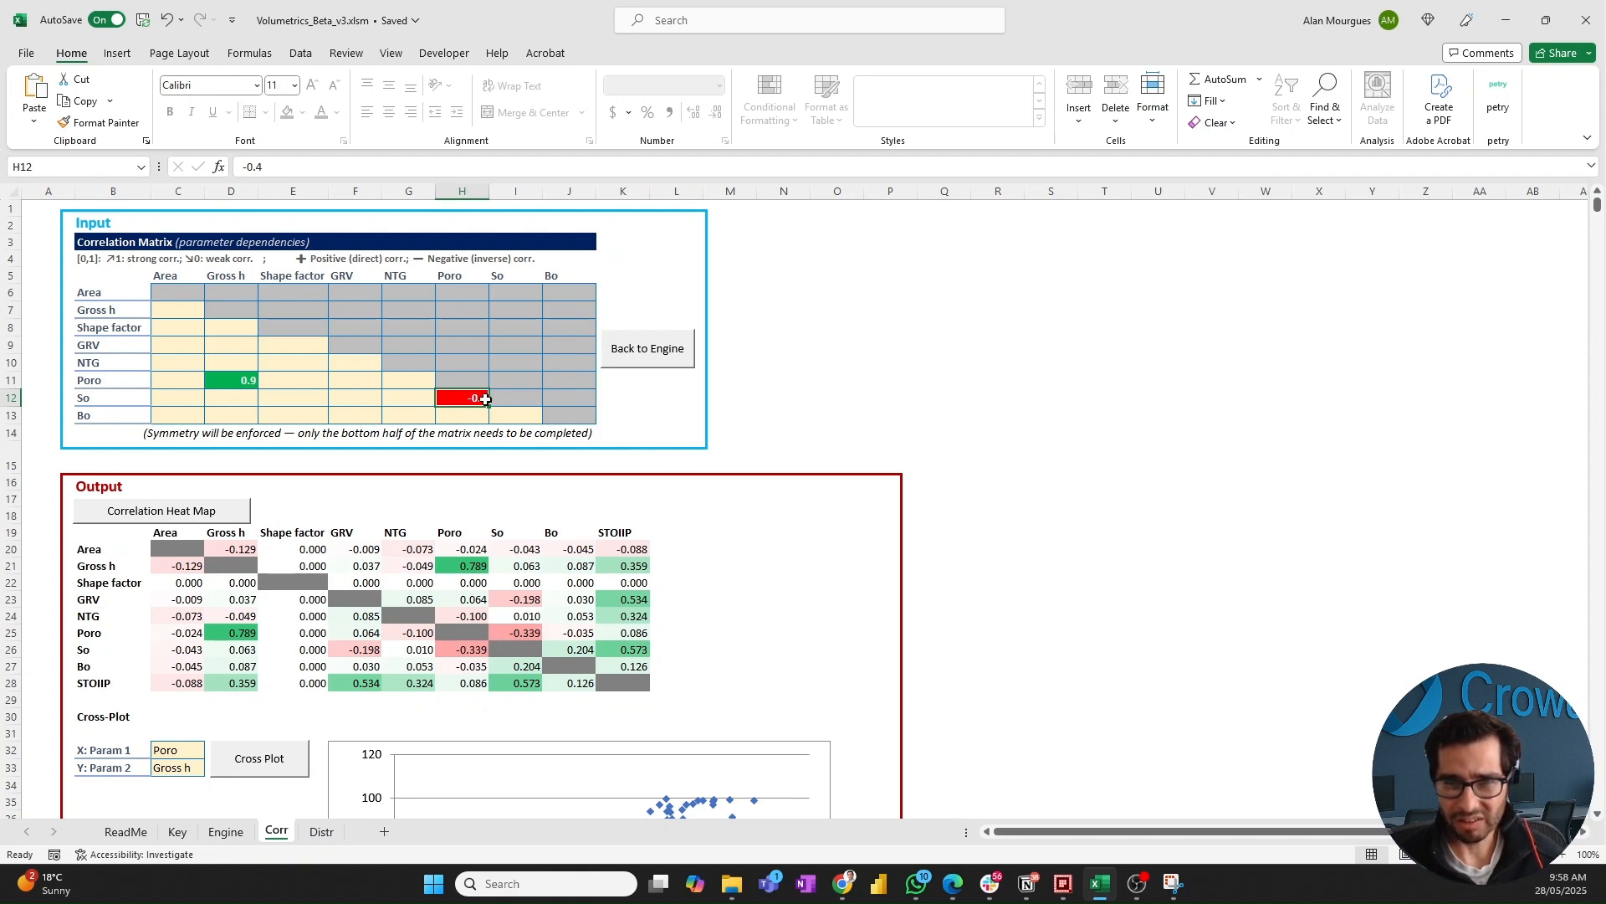
type("-0.3")
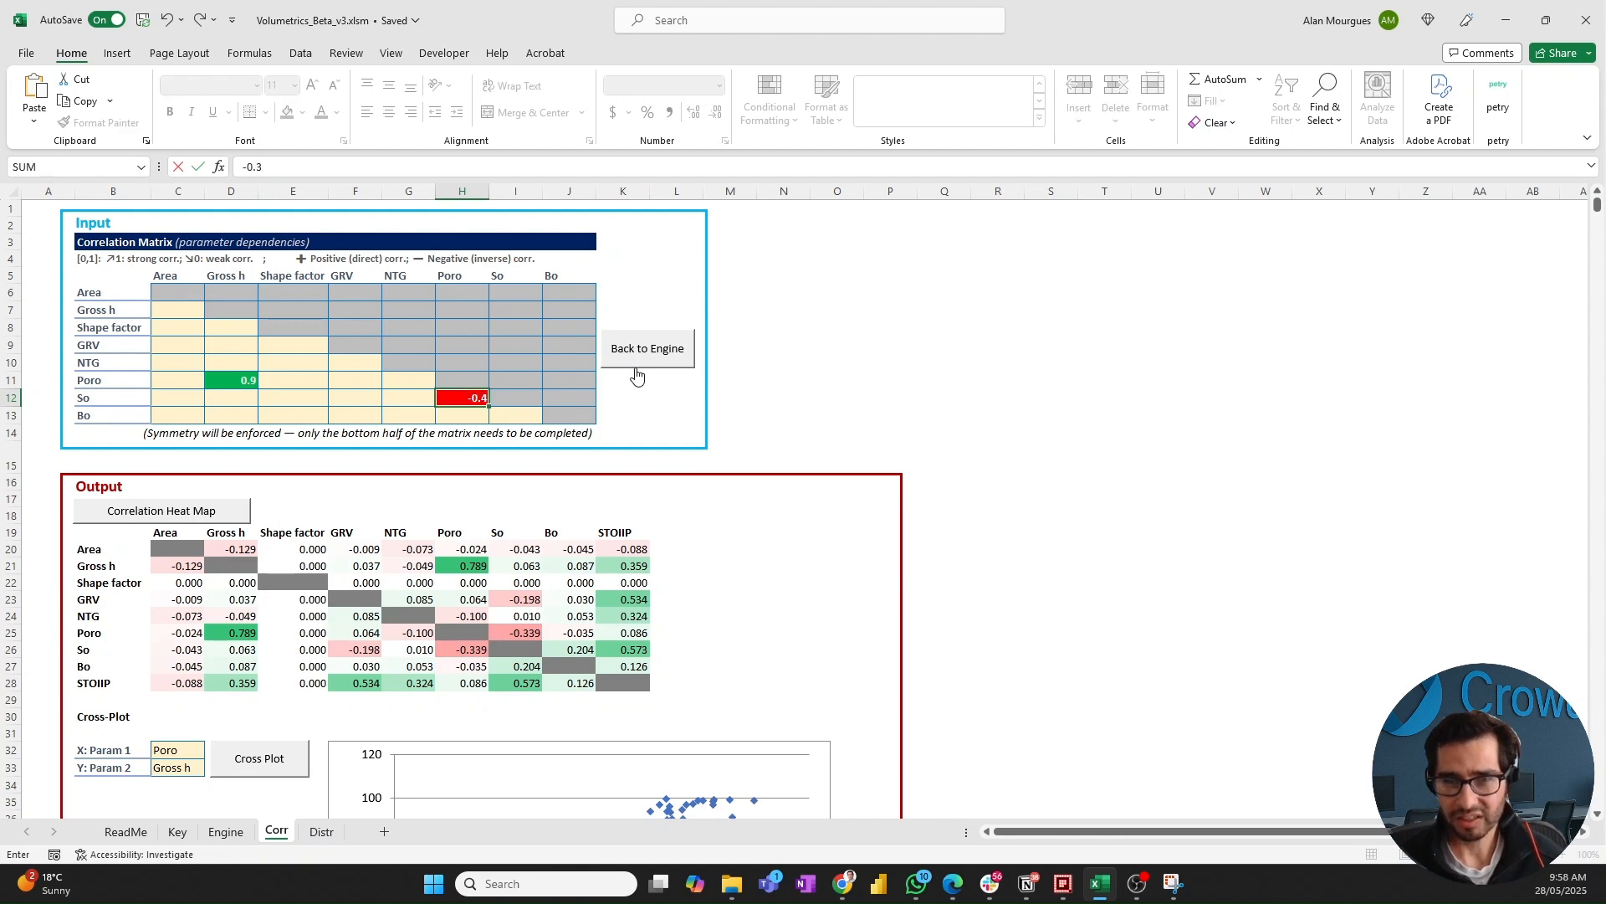
key("Return")
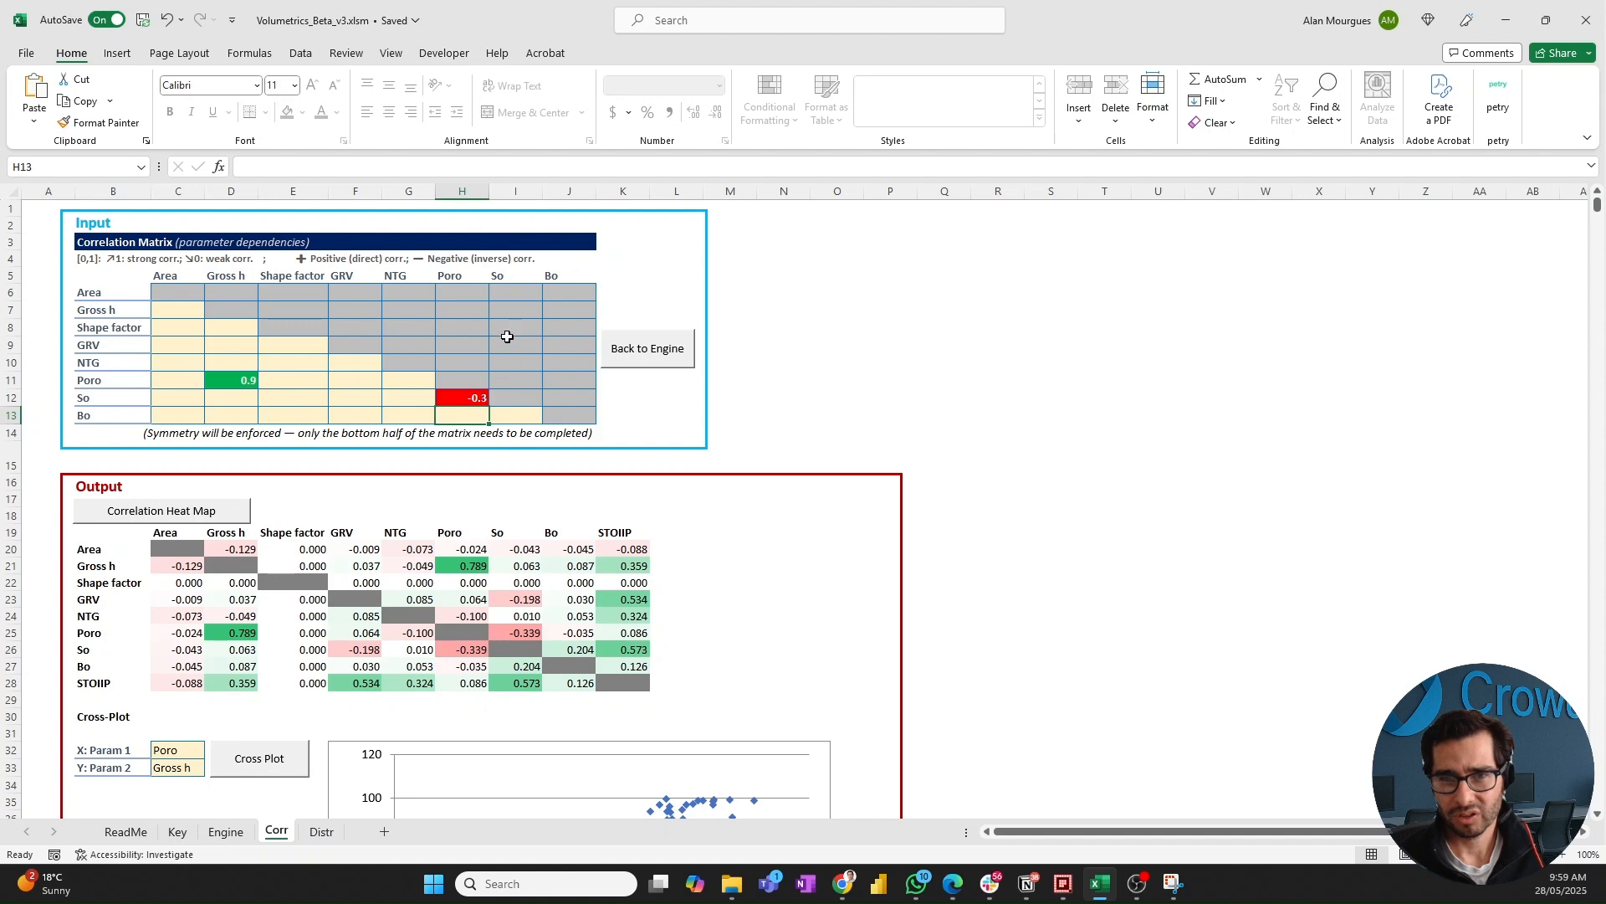
- Set the correlation between So and Poro to -0.2 in the input matrix
left_click(456, 398)
type("-0.2")
key("Return")
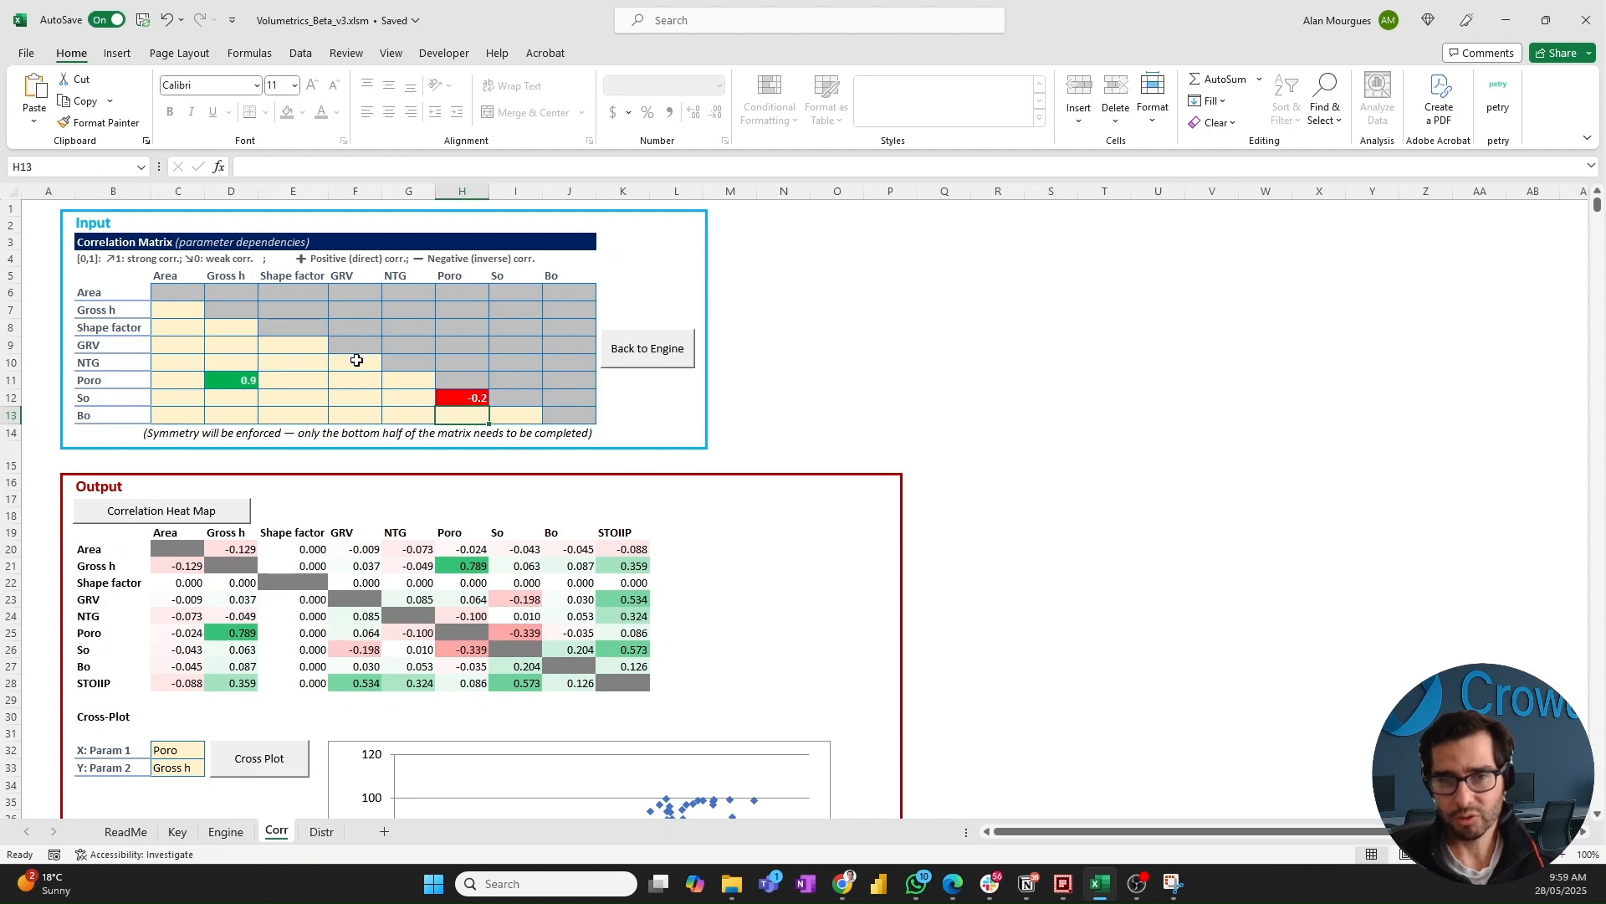
- Return to the Engine sheet and disable dependencies for the Monte Carlo simulation
left_click(675, 357)
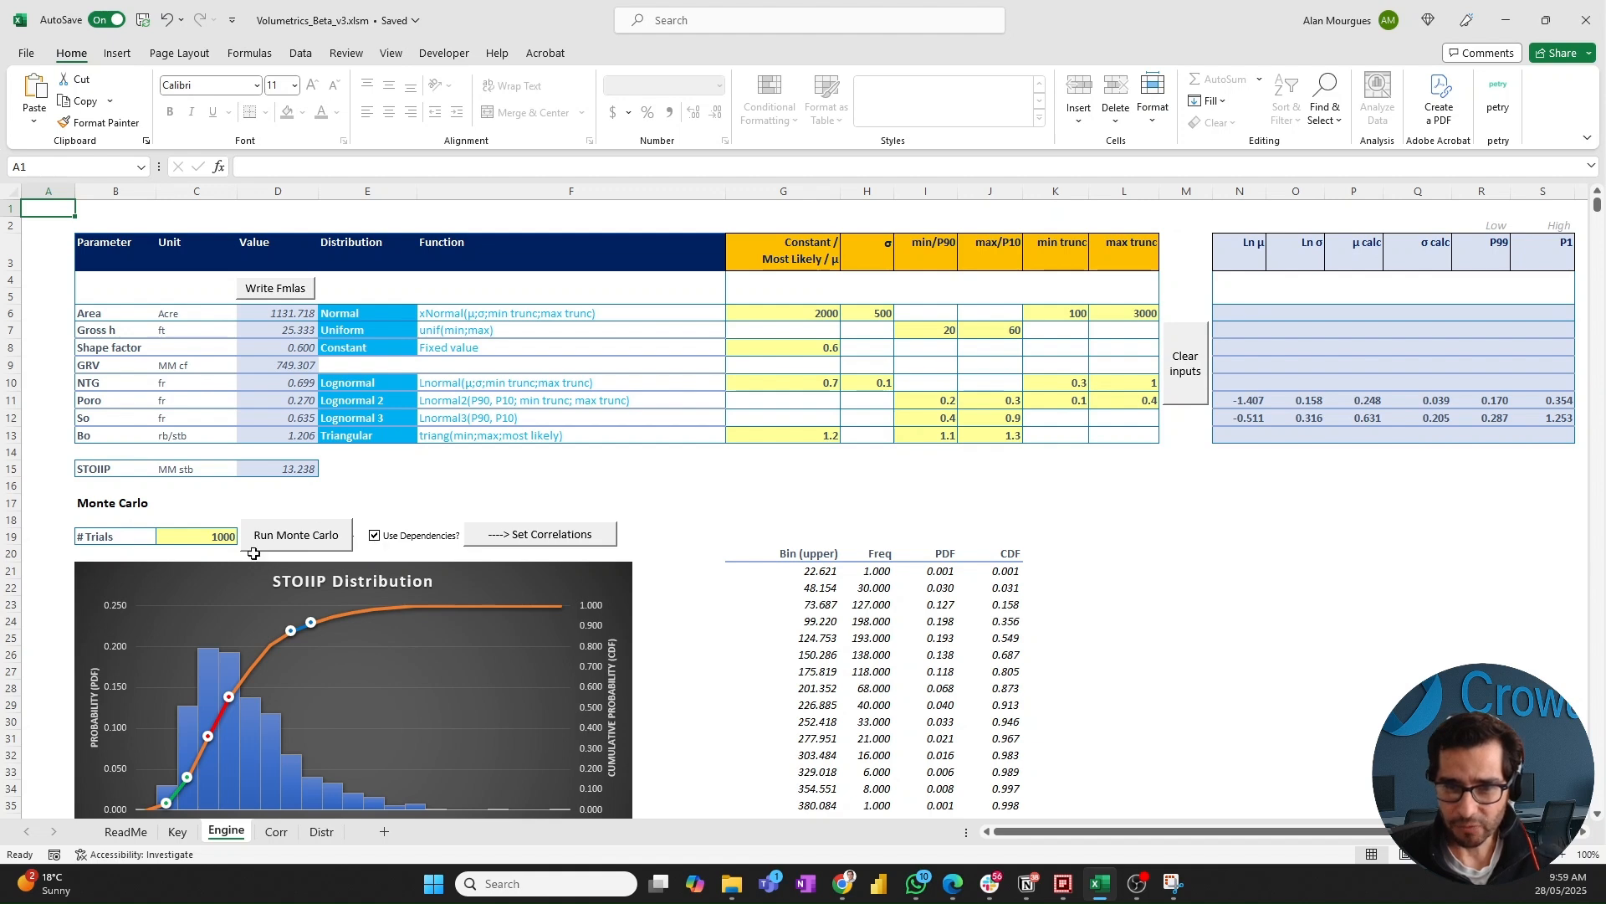
left_click(376, 539)
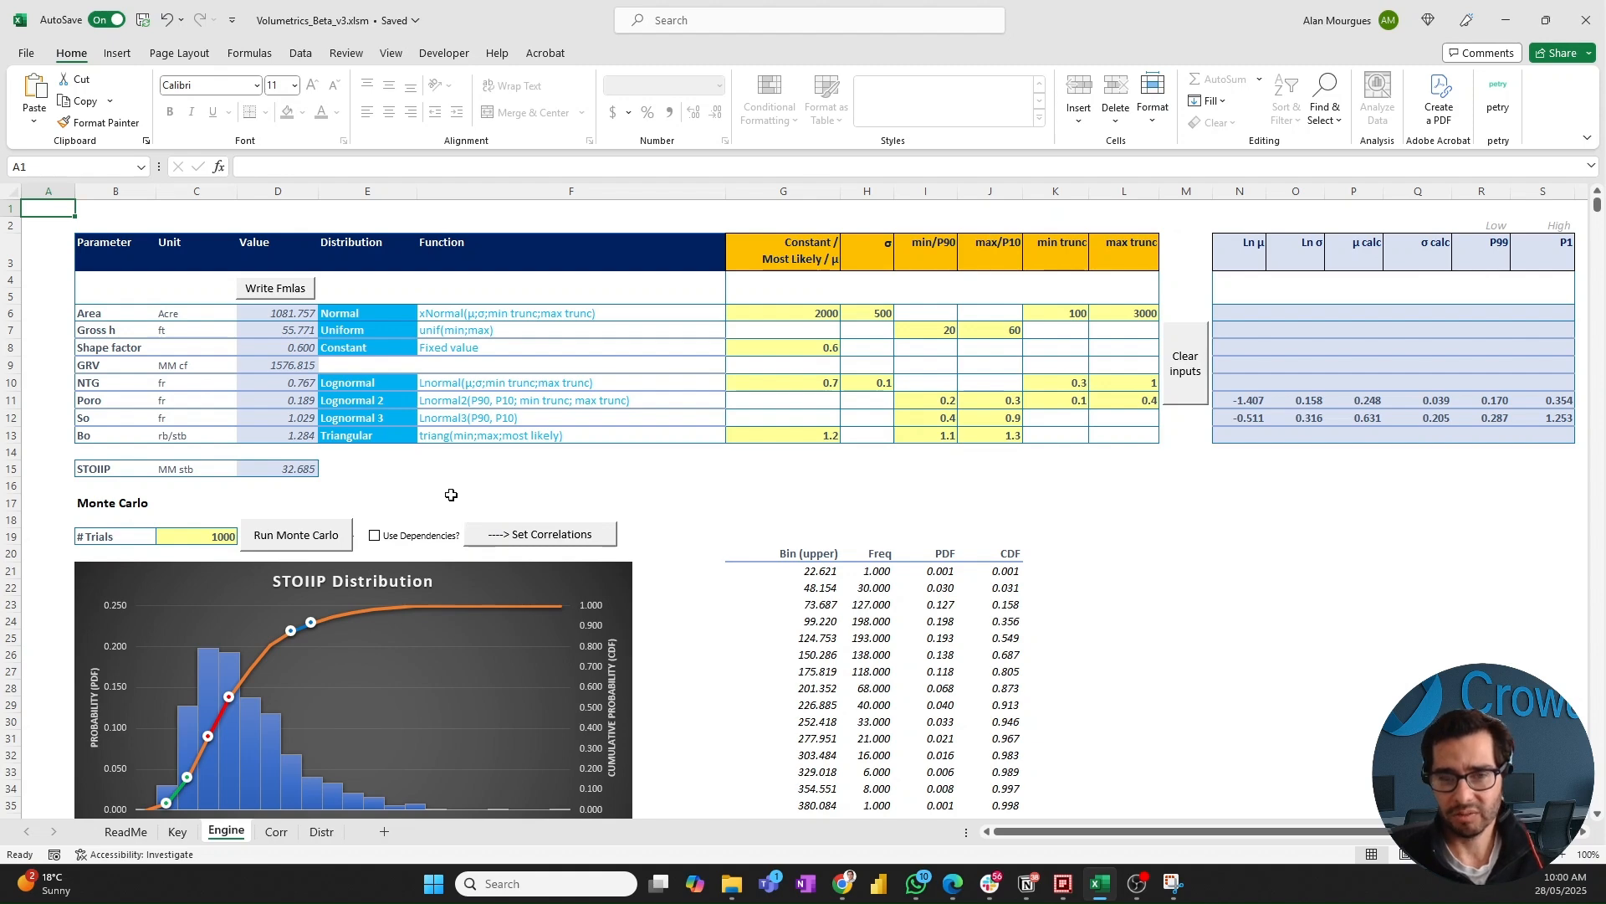
- Run the Monte Carlo simulation with 1000 trials and dependencies off, and review the STOIIP distribution chart and summary metrics
scroll(451, 494, "down", 1)
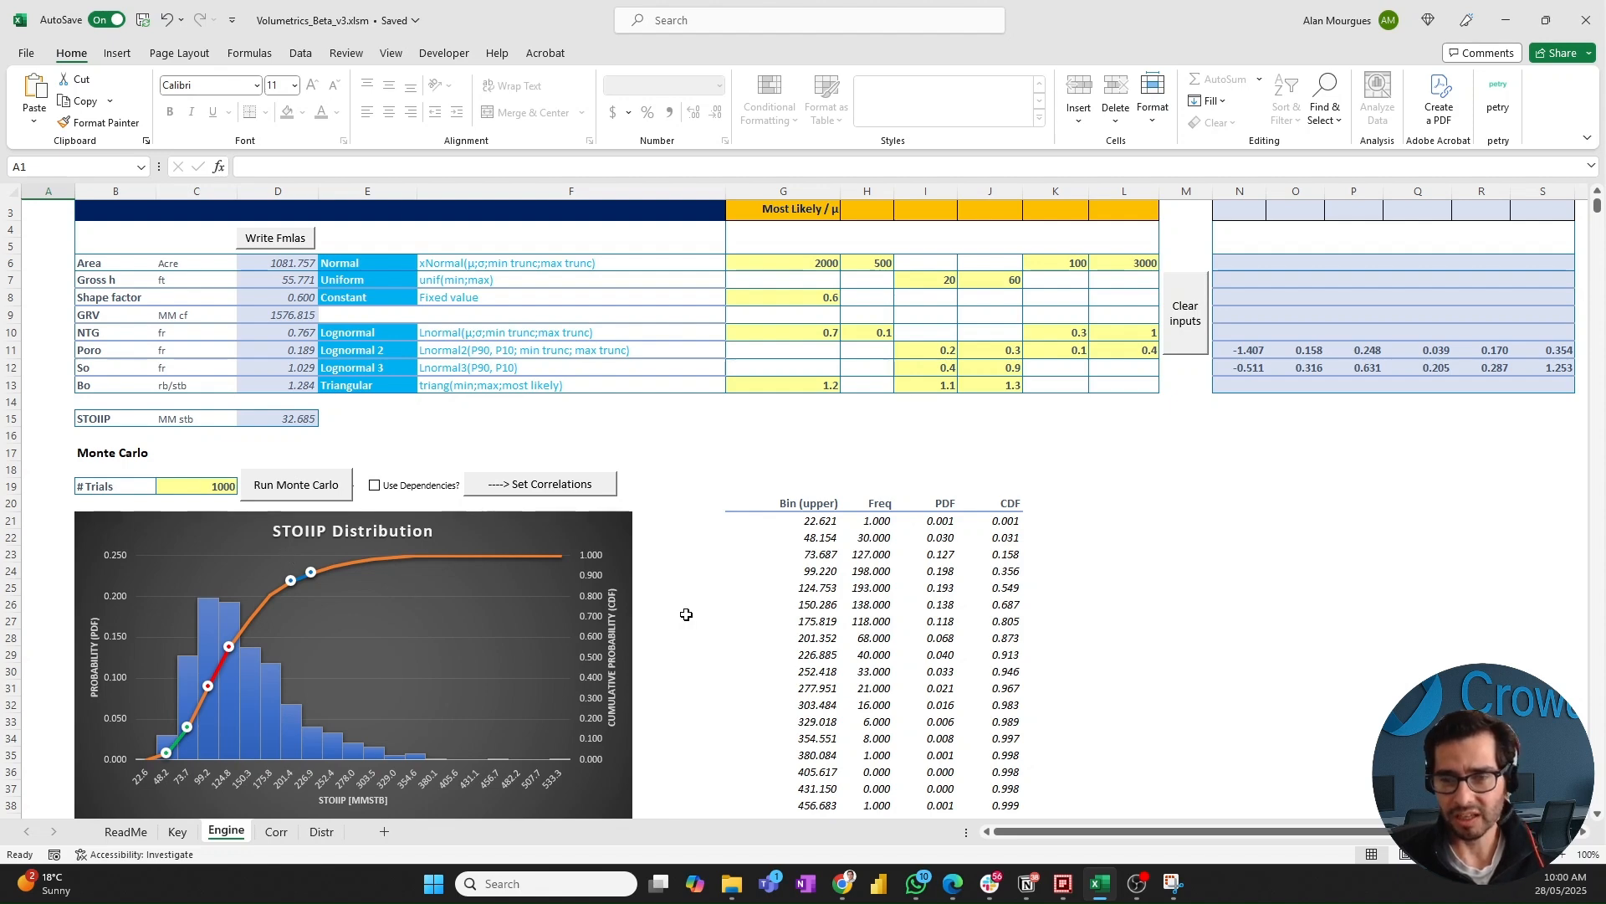
scroll(699, 640, "down", 1)
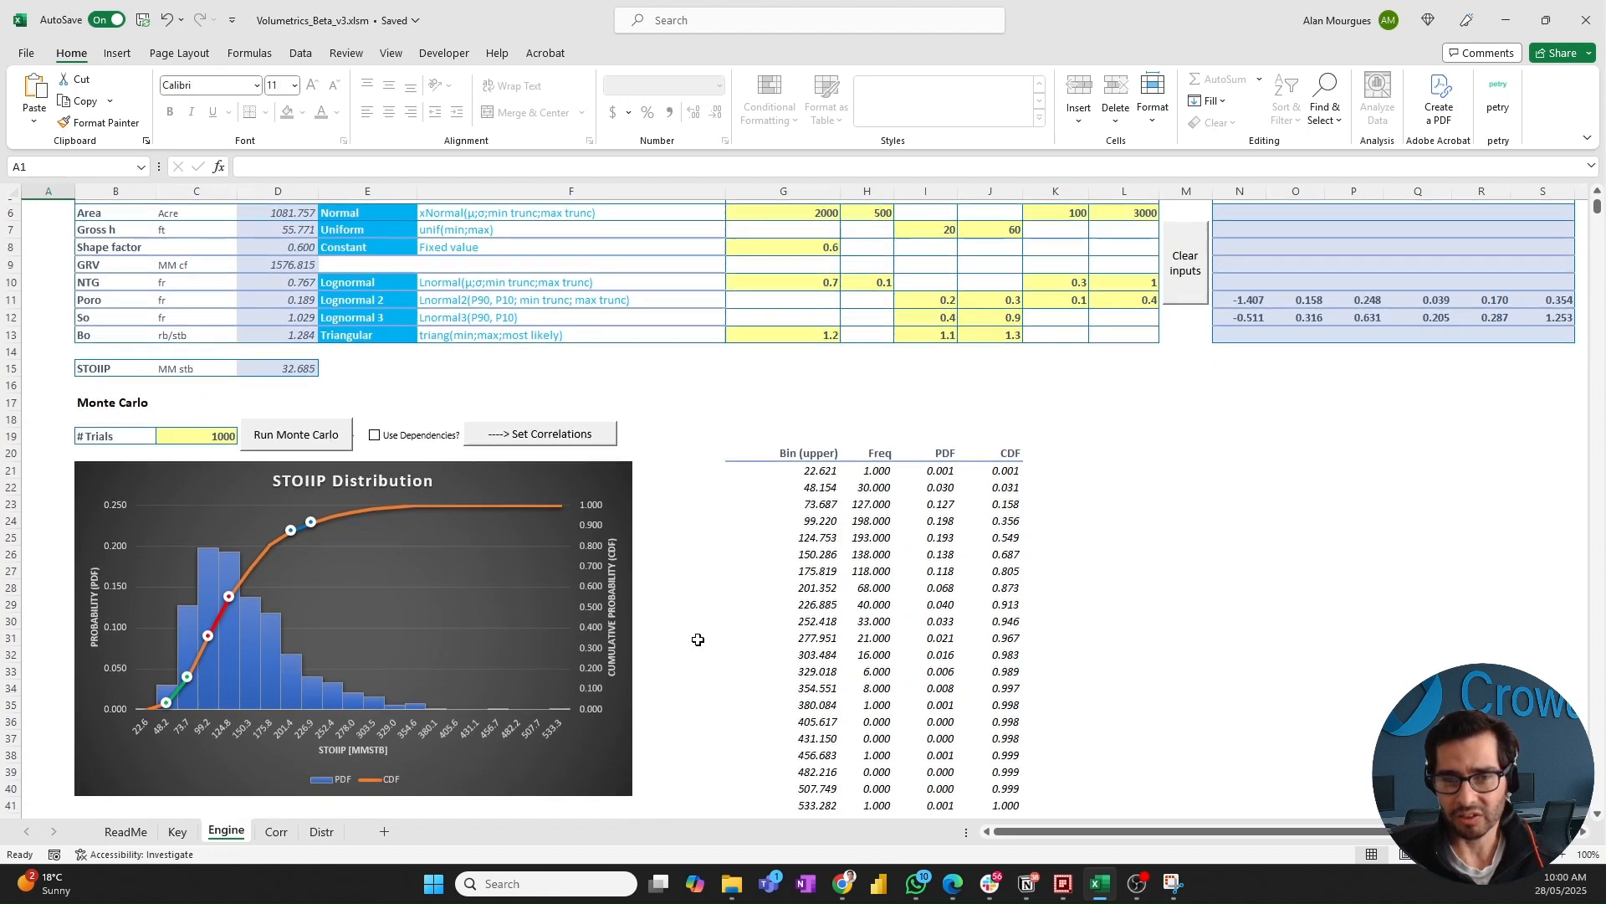
left_click(310, 439)
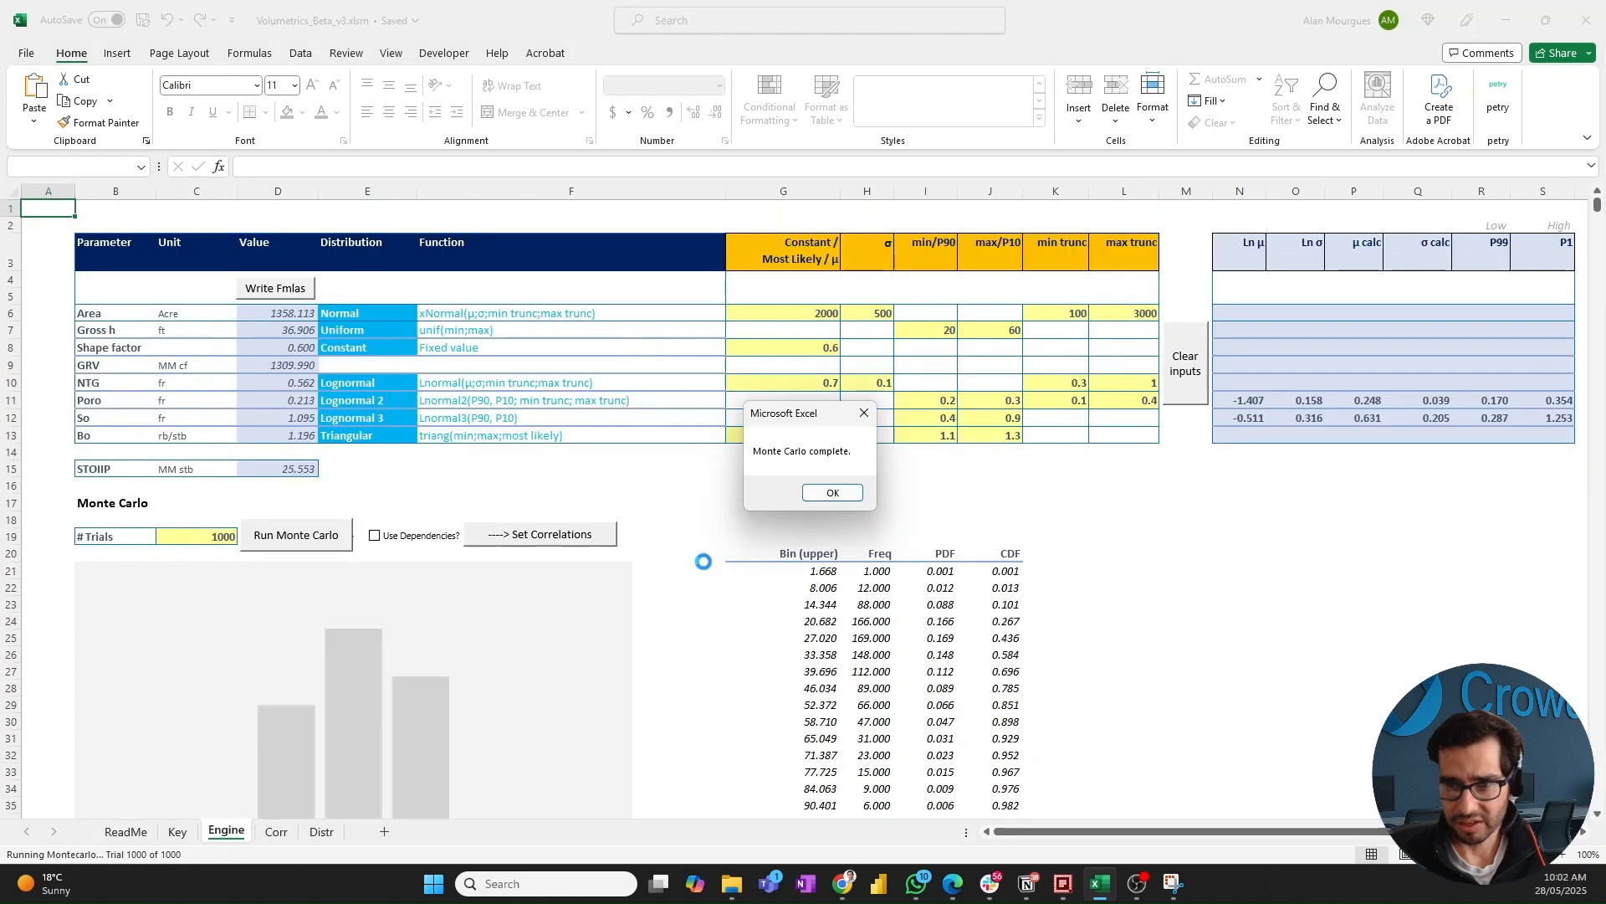
left_click(831, 492)
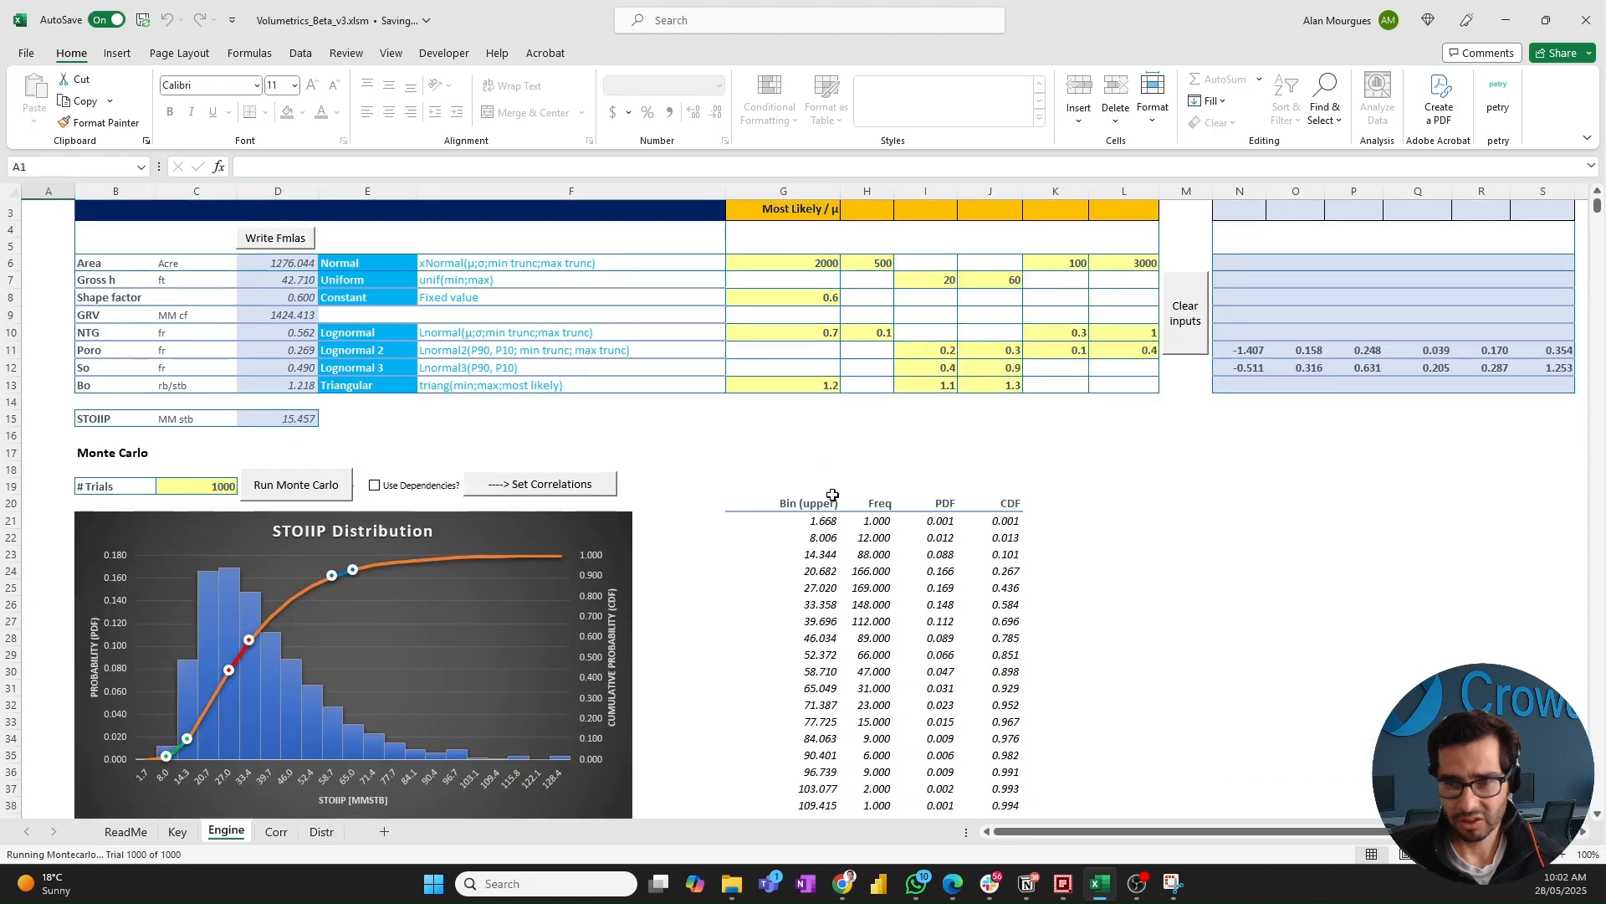
scroll(410, 491, "down", 1)
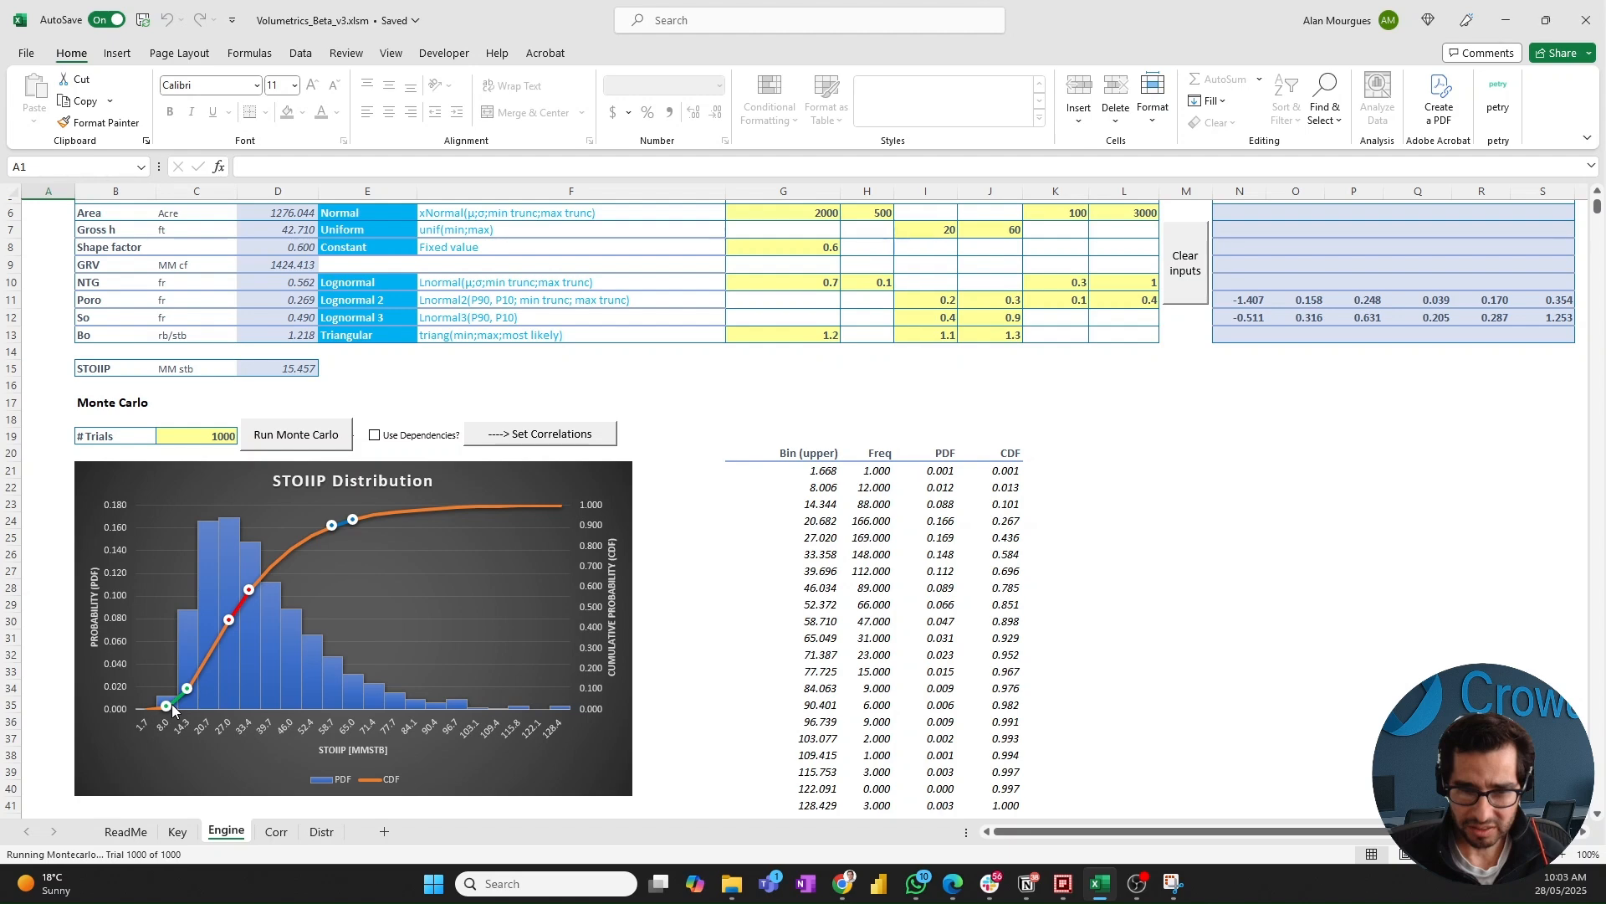
scroll(483, 678, "down", 3)
scroll(296, 692, "down", 1)
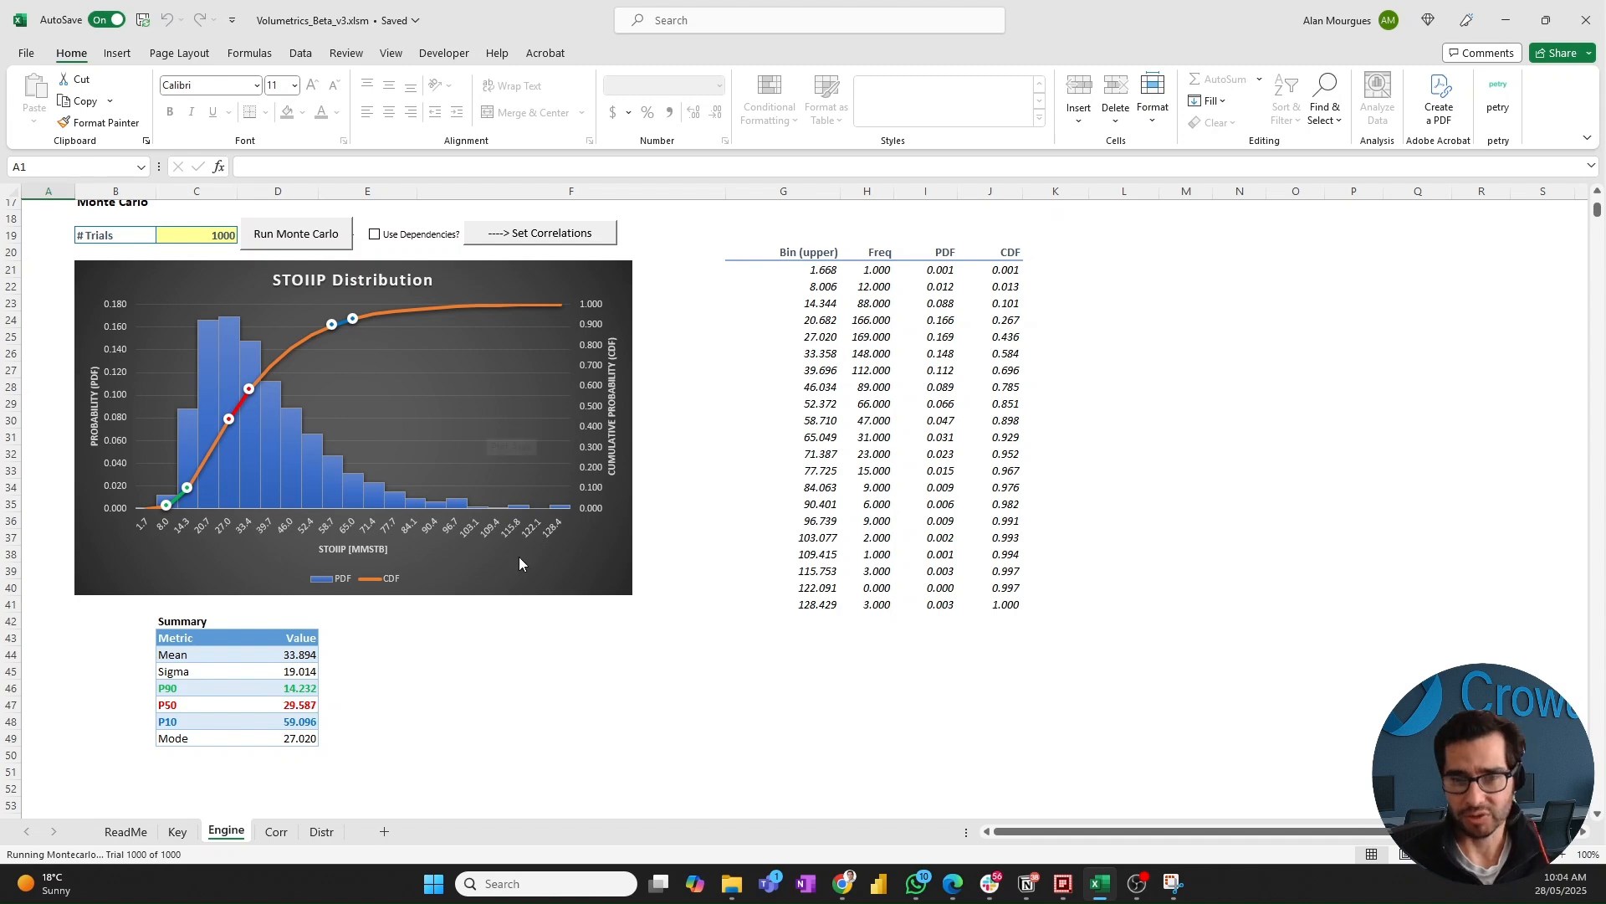
scroll(519, 555, "up", 2)
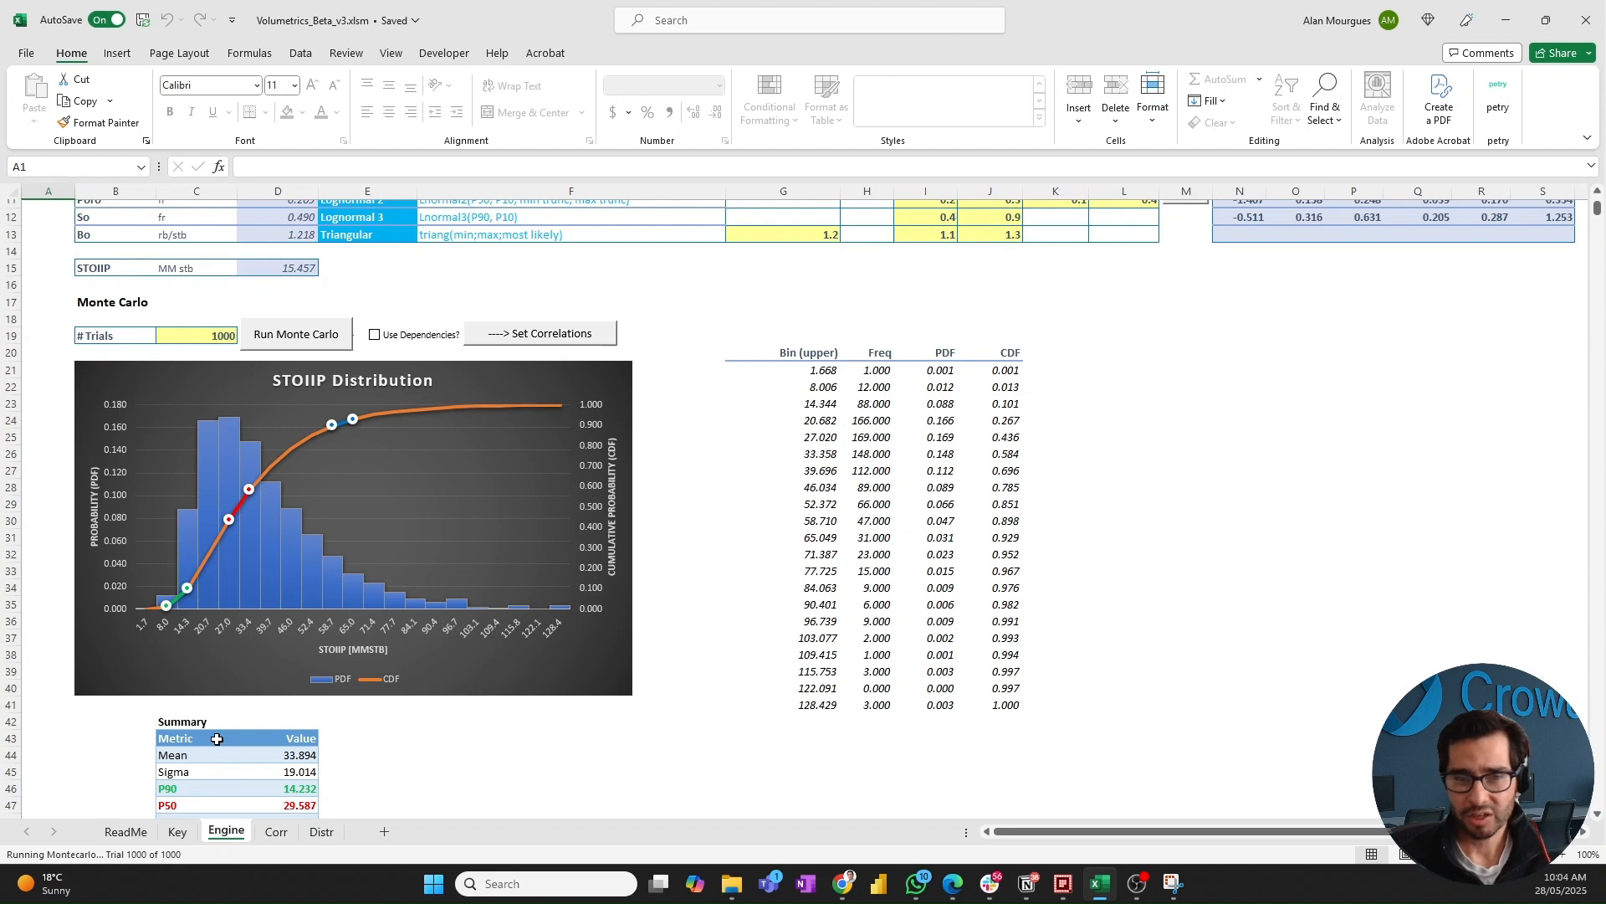
- Regenerate the correlation heat map on the Corr sheet from the new simulation and recheck the Engine sheet's STOIIP distribution
left_click(278, 832)
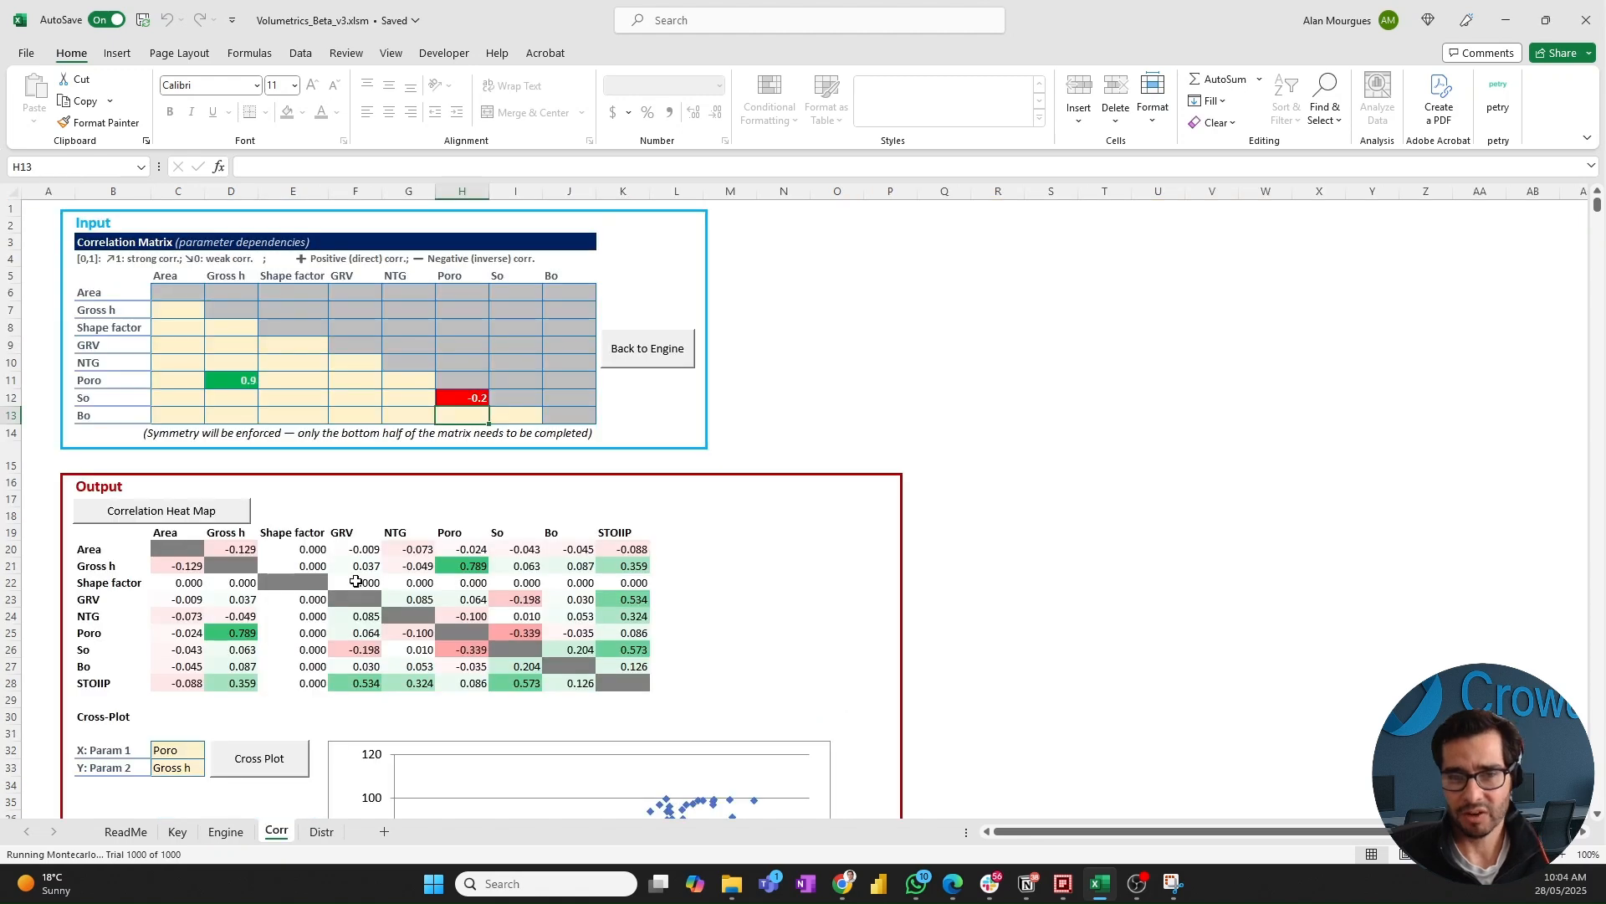
scroll(357, 580, "down", 5)
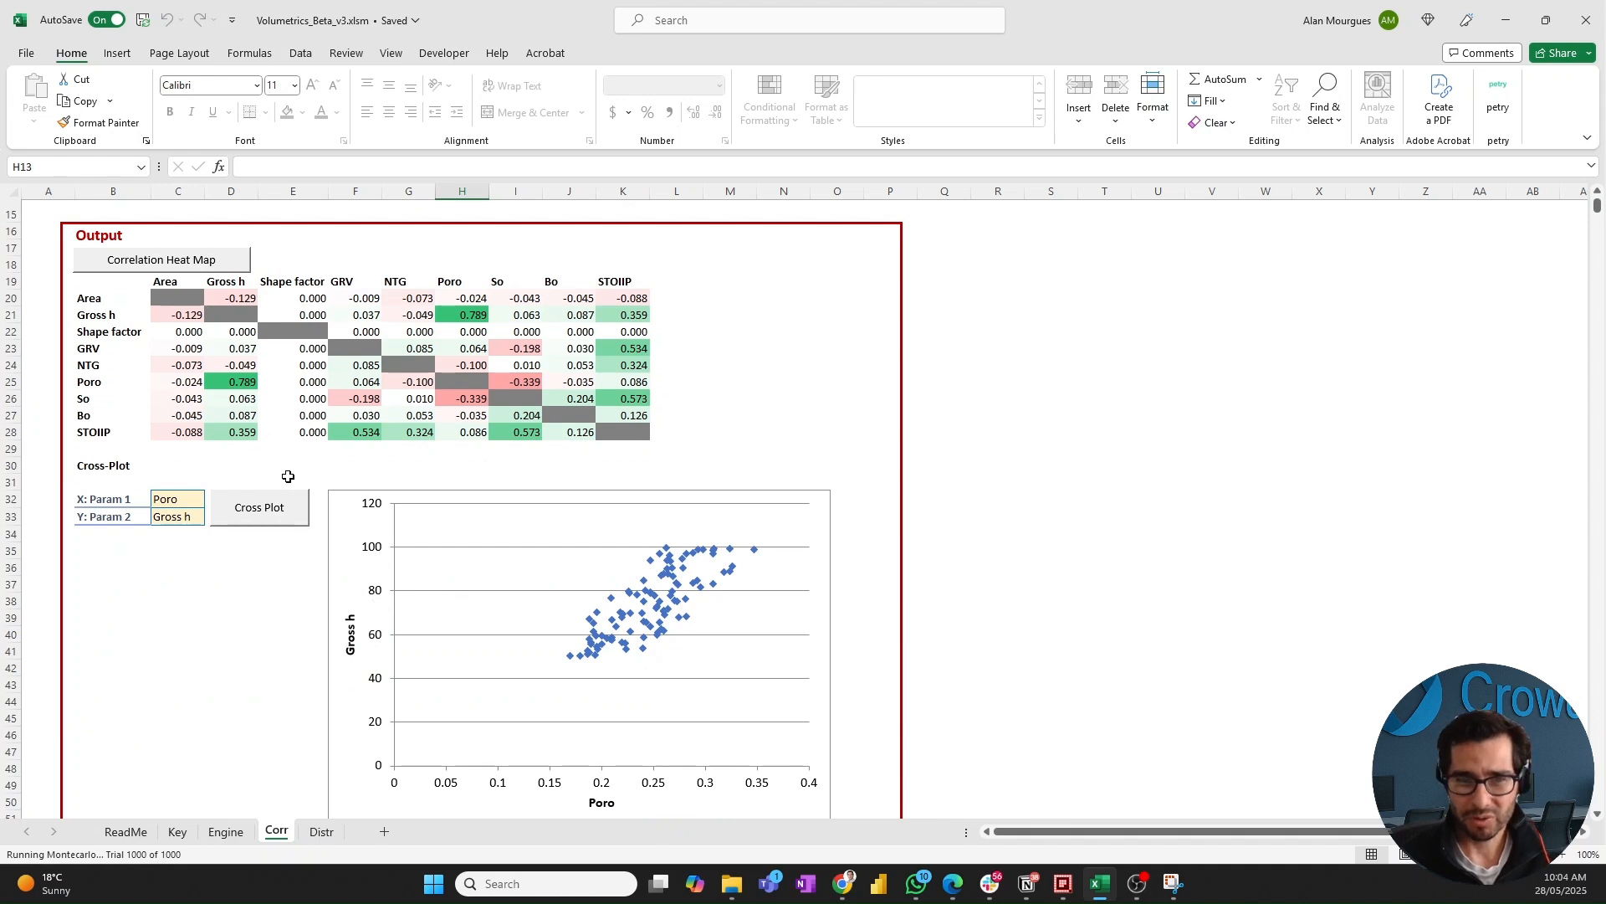
left_click(177, 259)
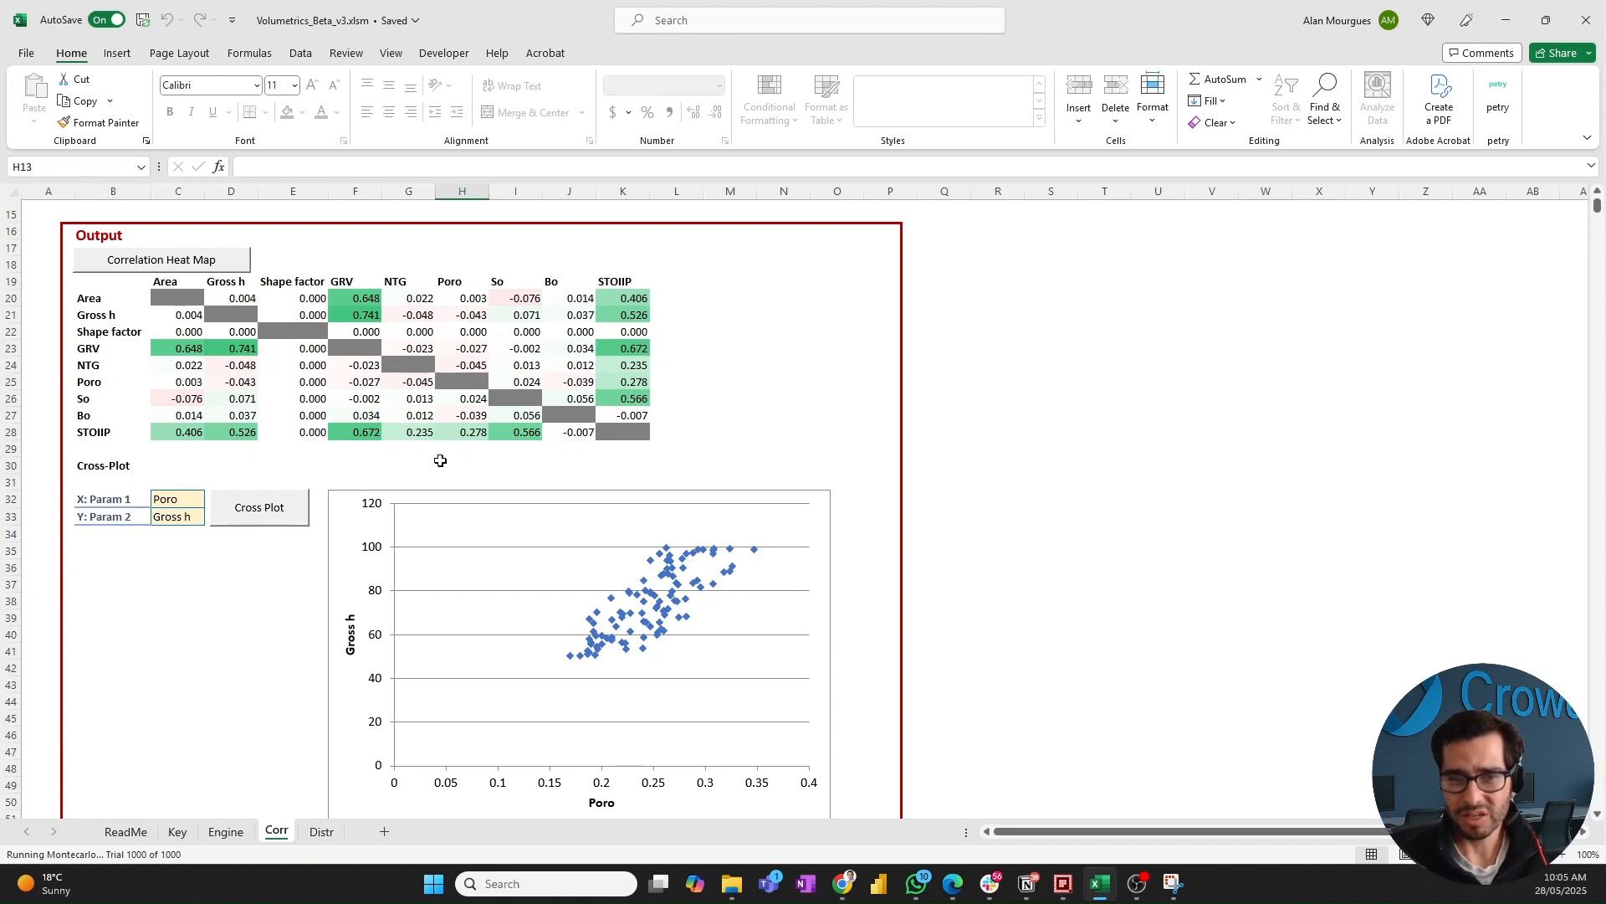
left_click(227, 833)
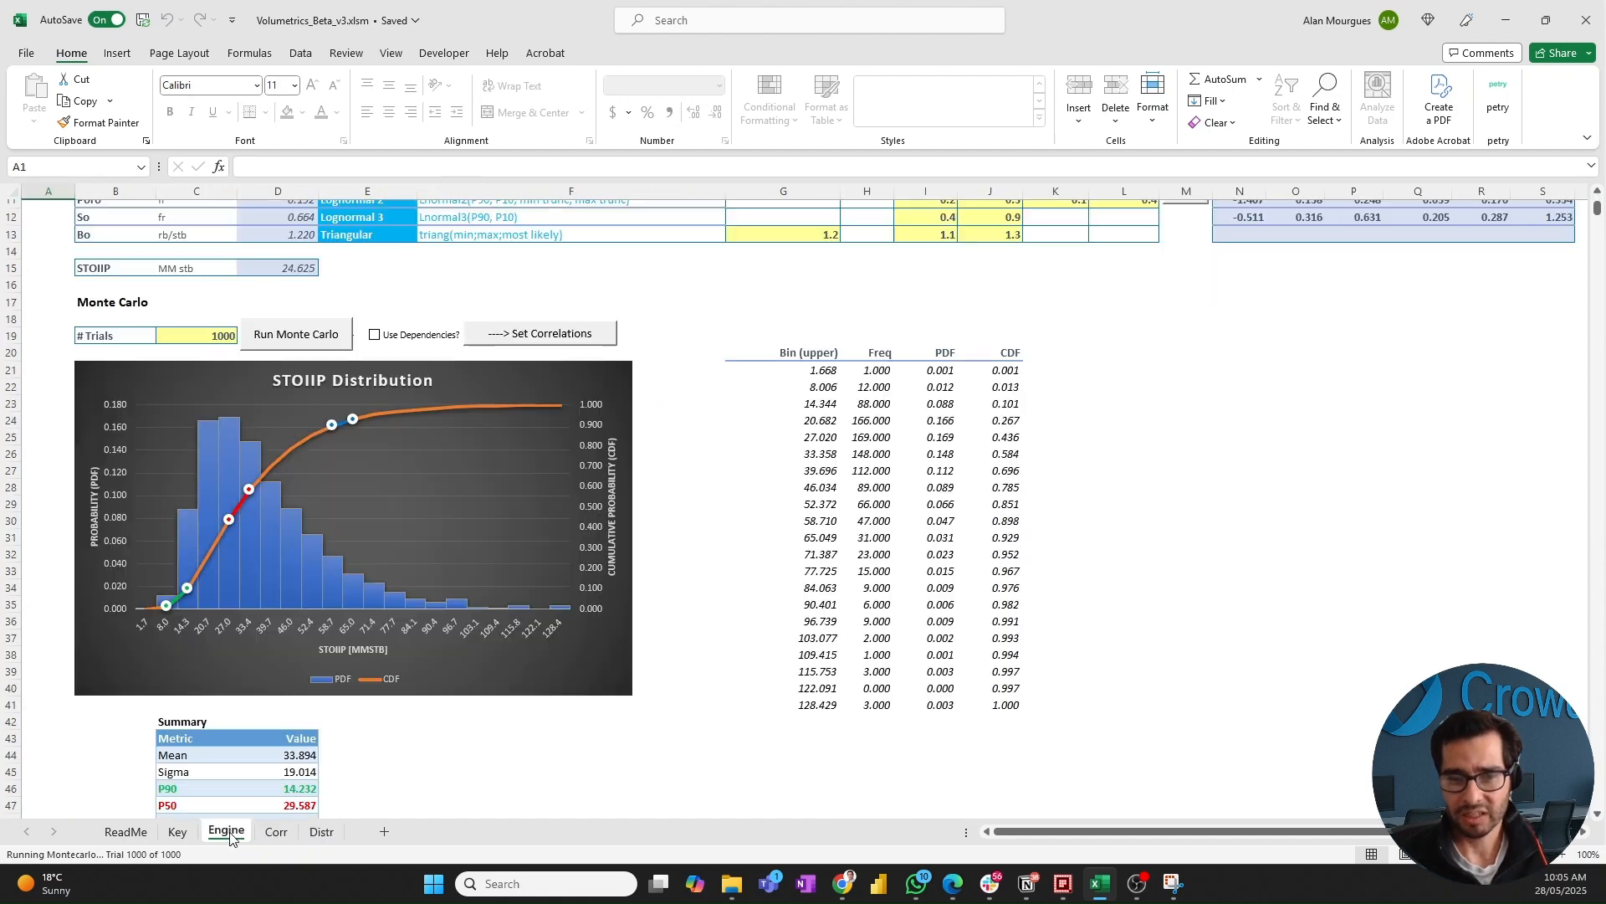
scroll(368, 560, "up", 3)
scroll(418, 690, "down", 2)
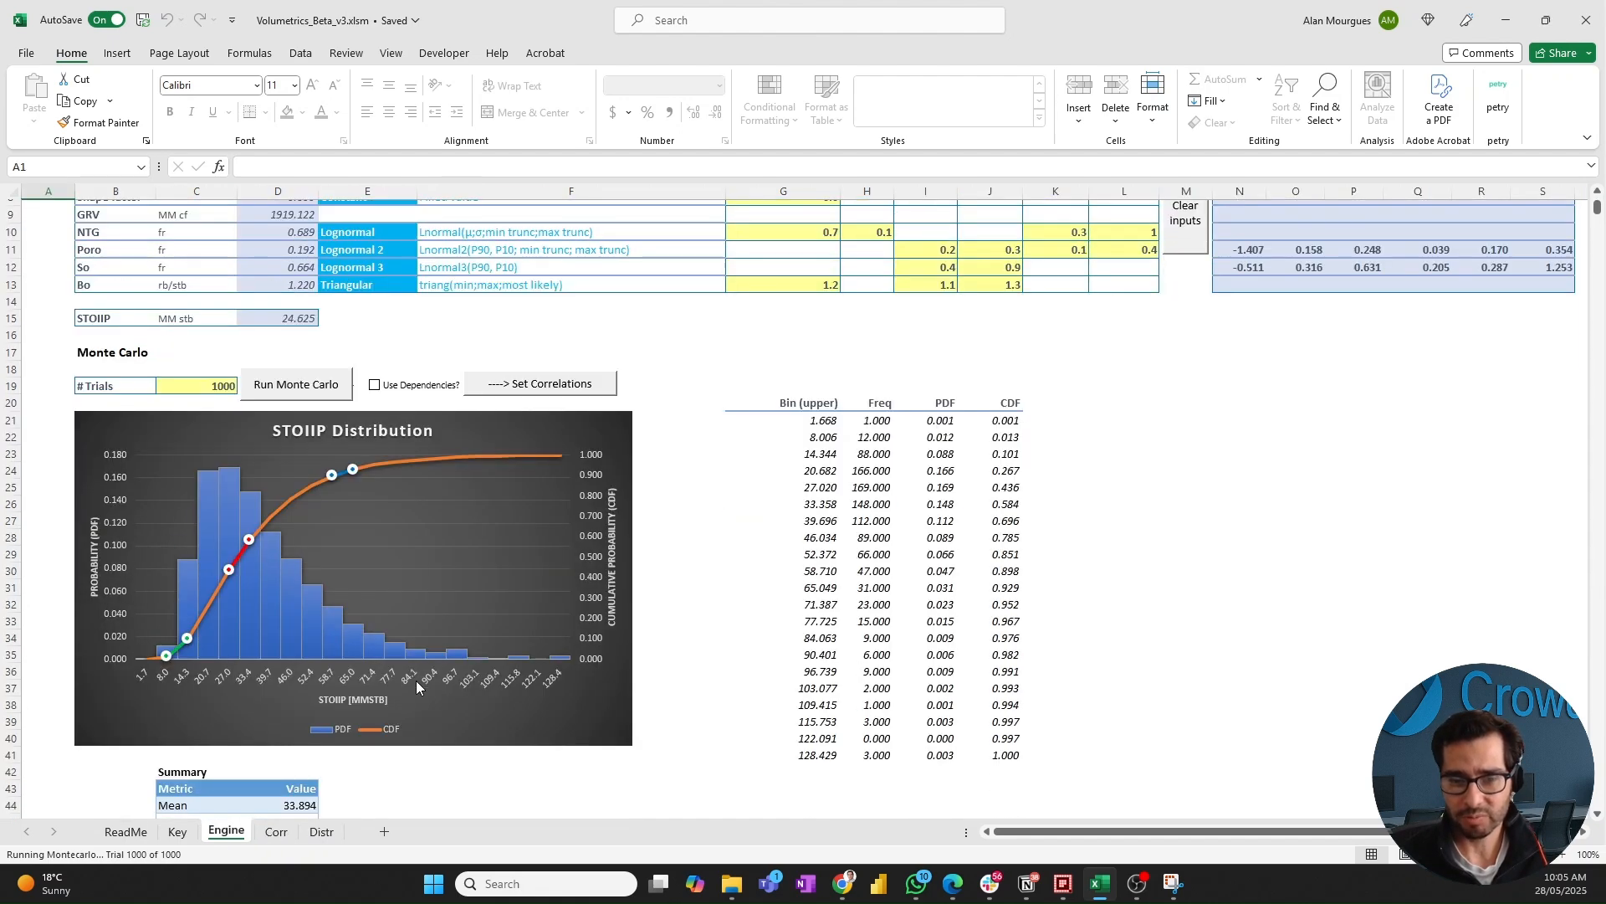
- Set the Corr sheet's cross-plot X parameter to NTG and plot it against Gross h
left_click(279, 832)
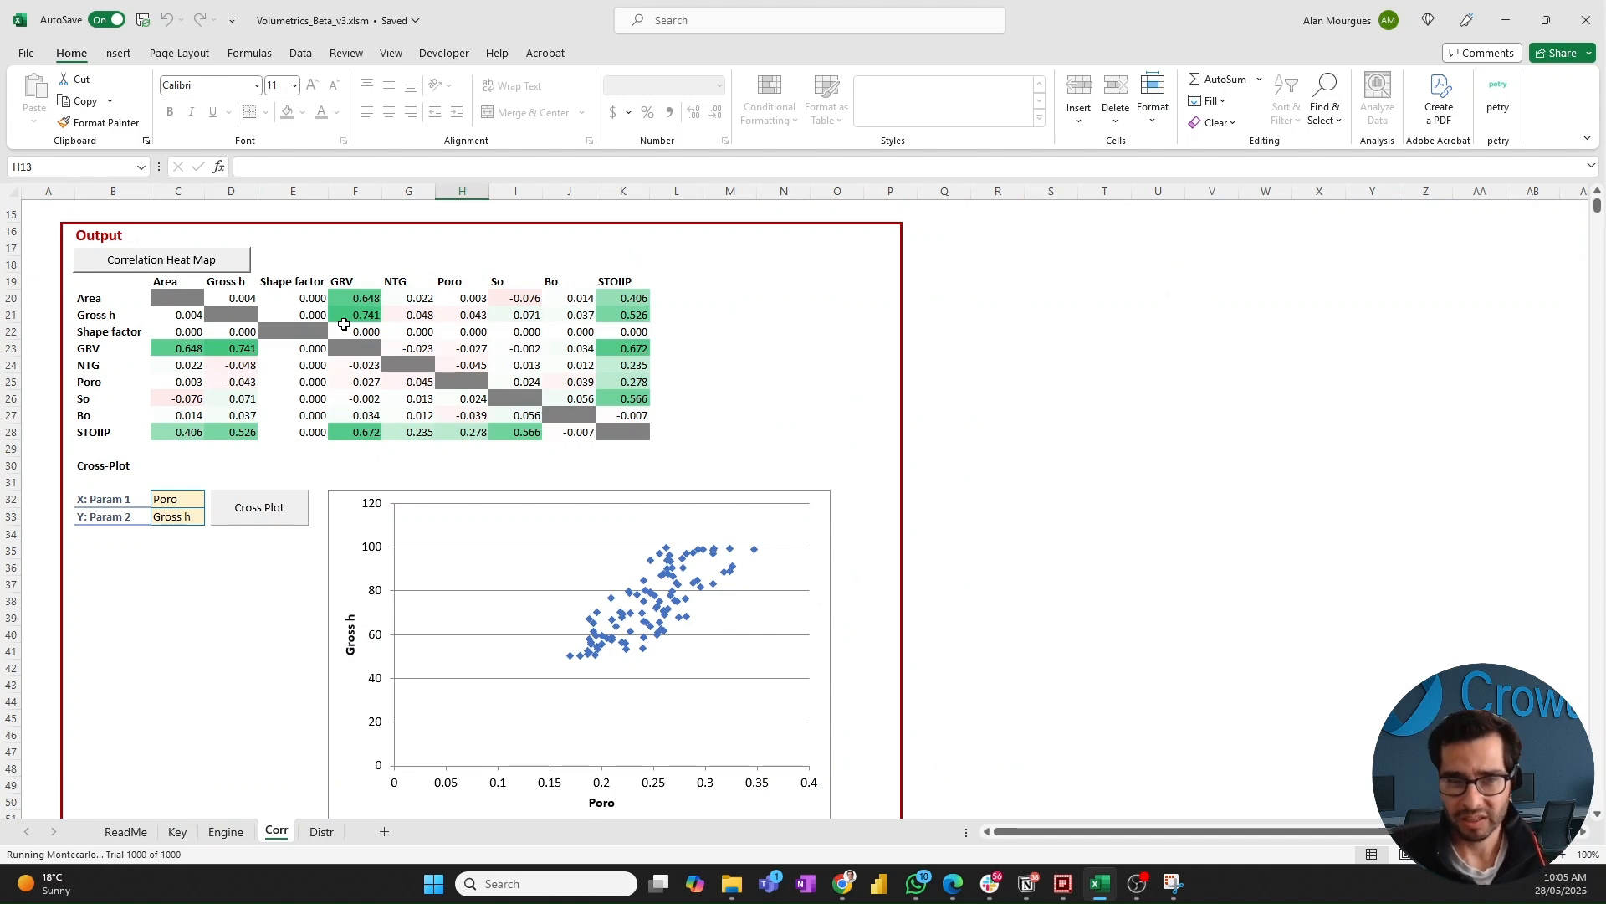
left_click(186, 500)
left_click(211, 501)
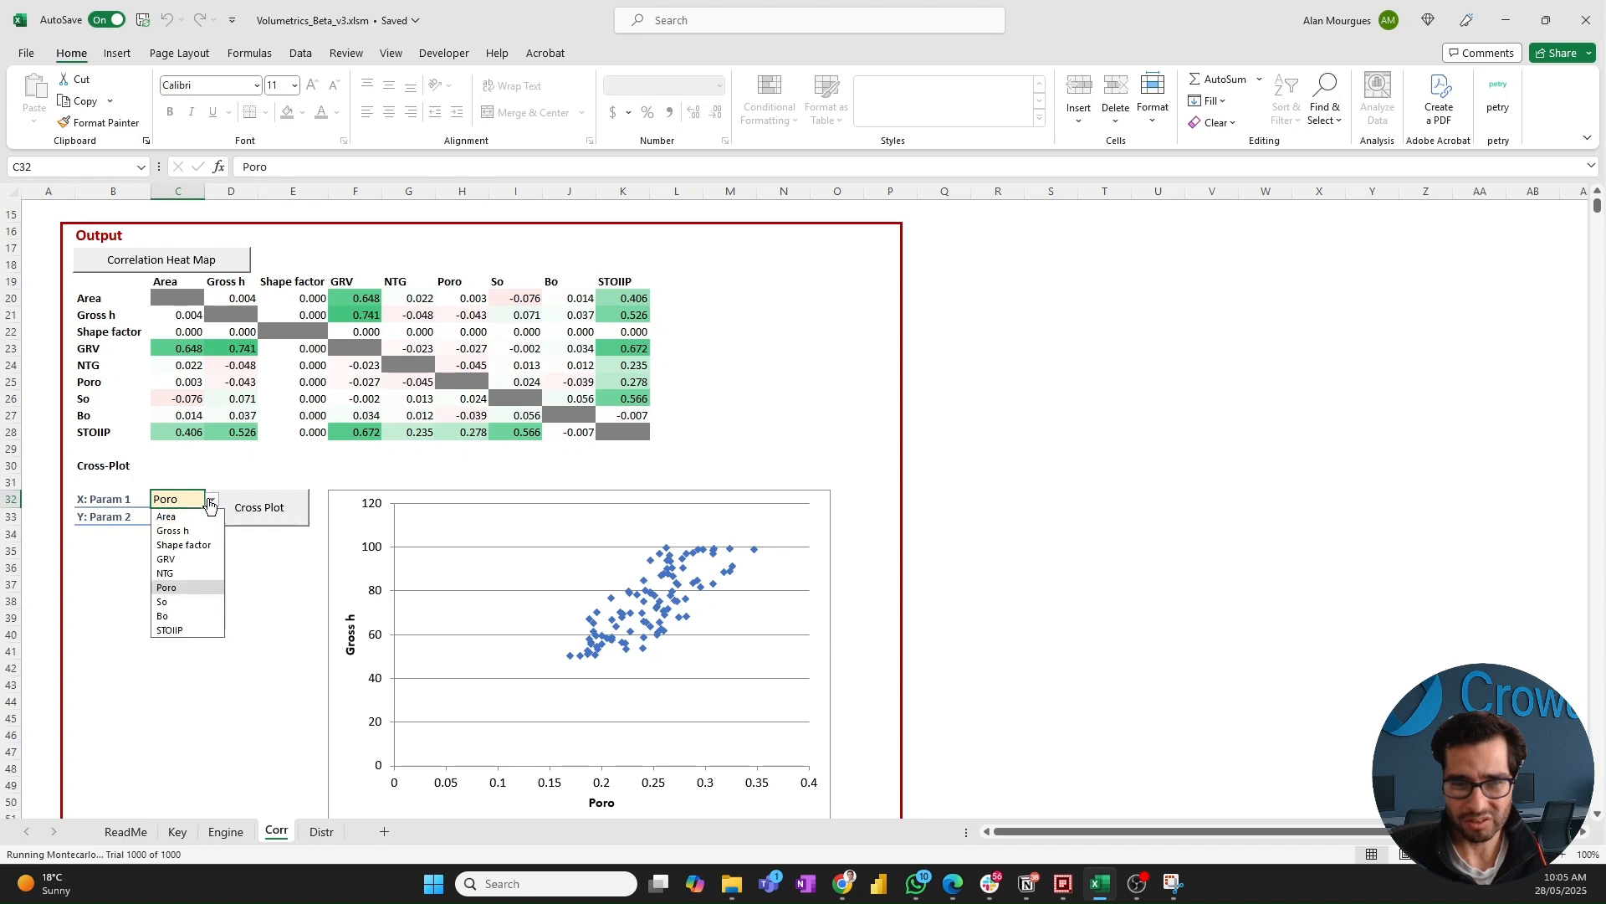
left_click(182, 573)
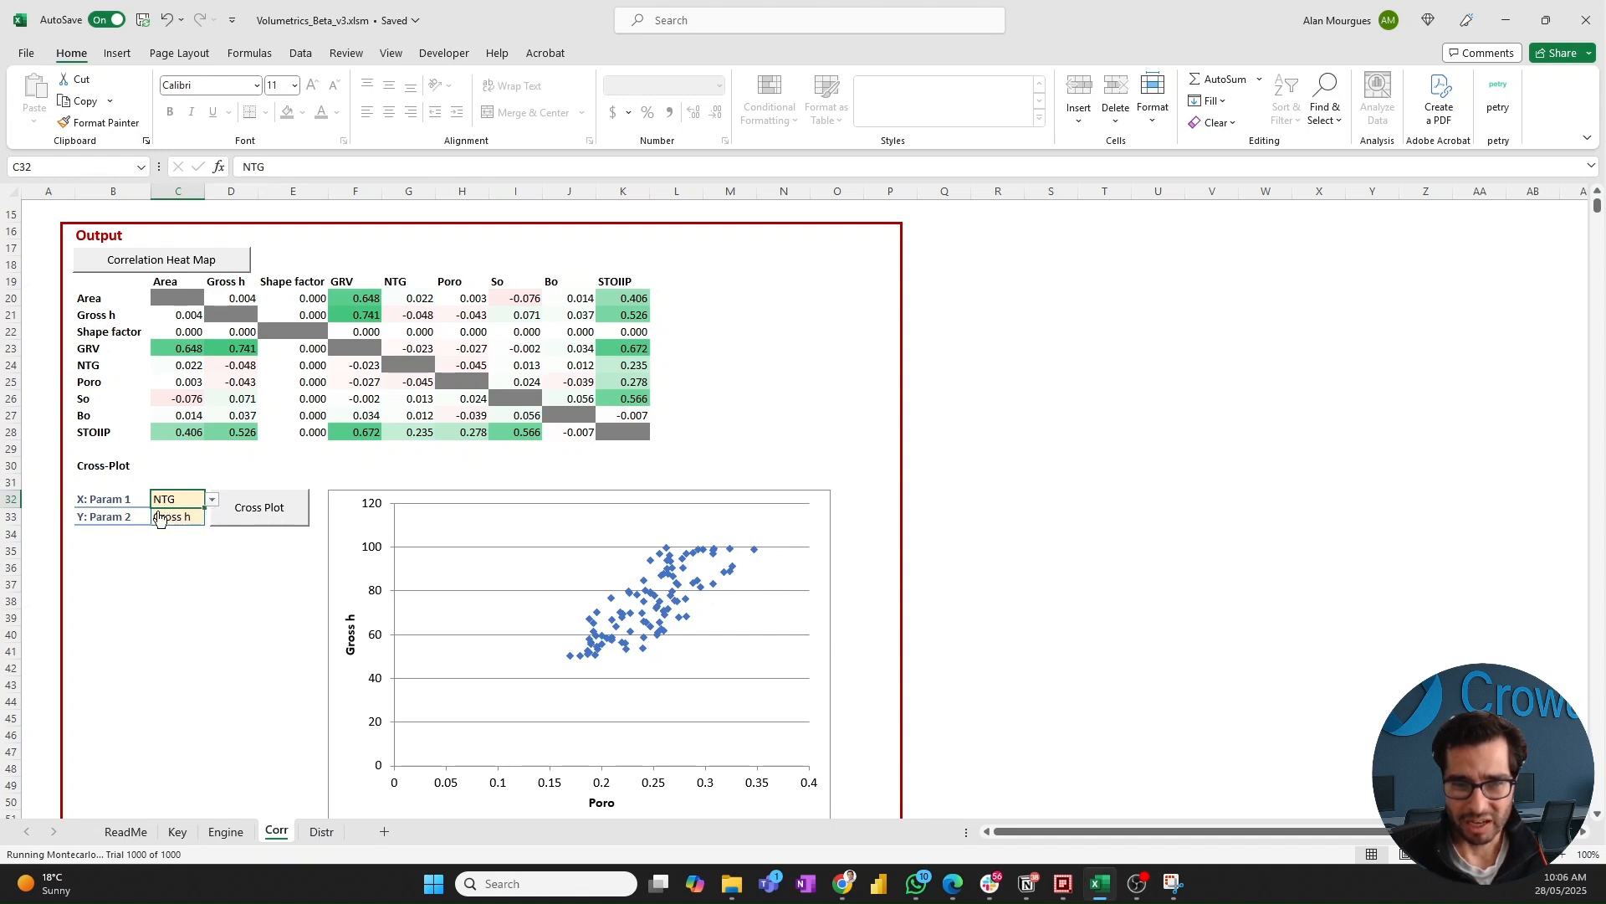
left_click(261, 512)
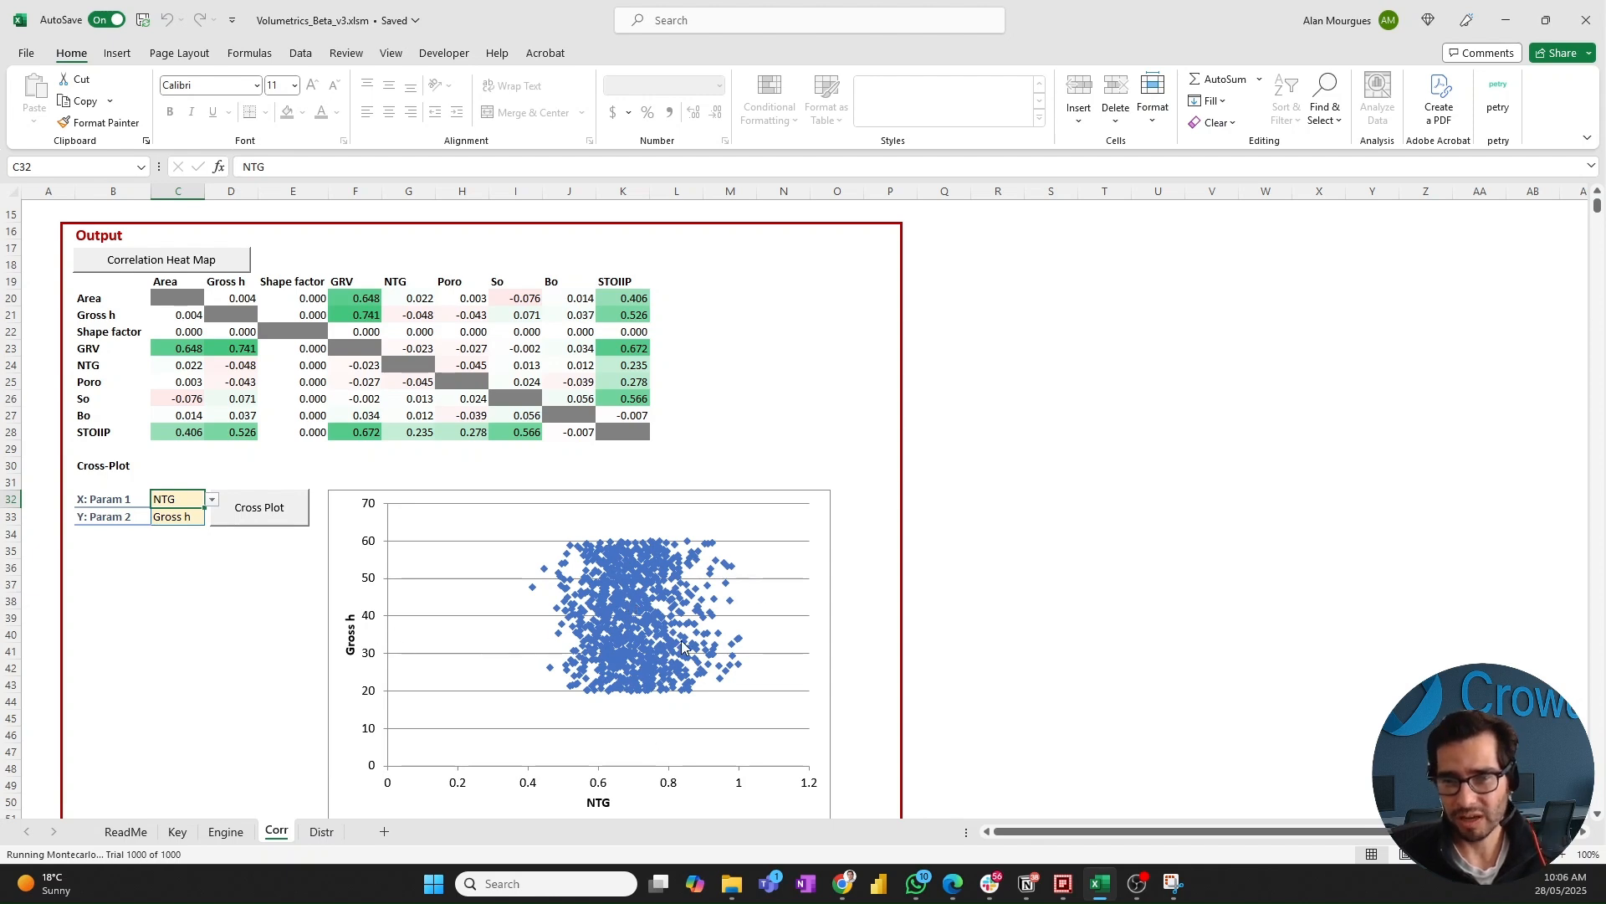
mouse_move(682, 646)
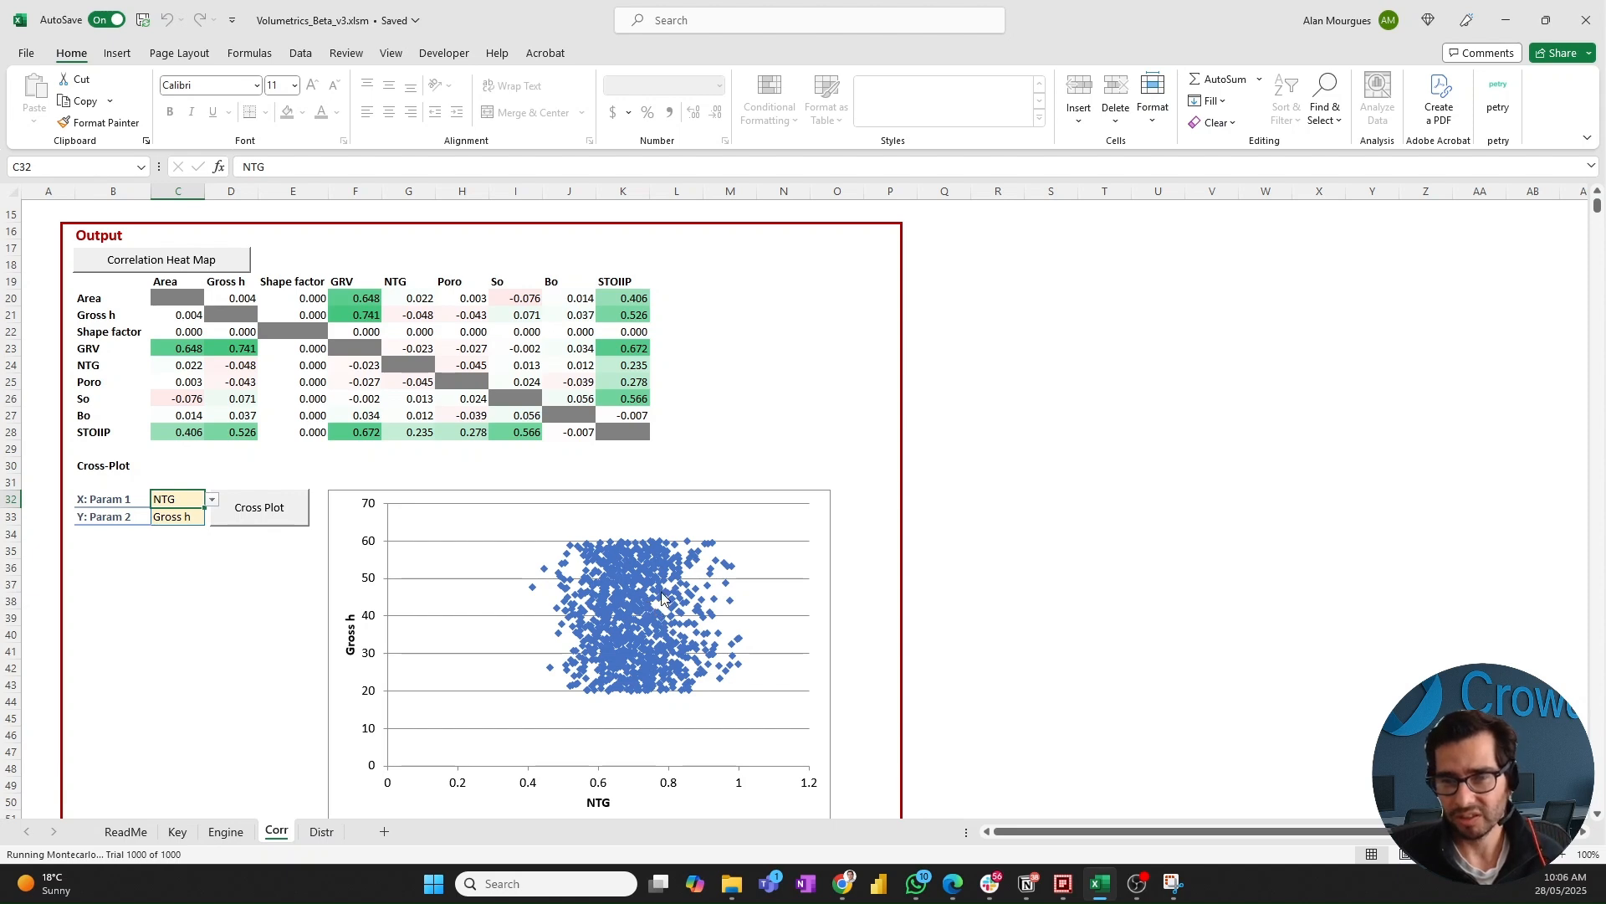
mouse_move(662, 597)
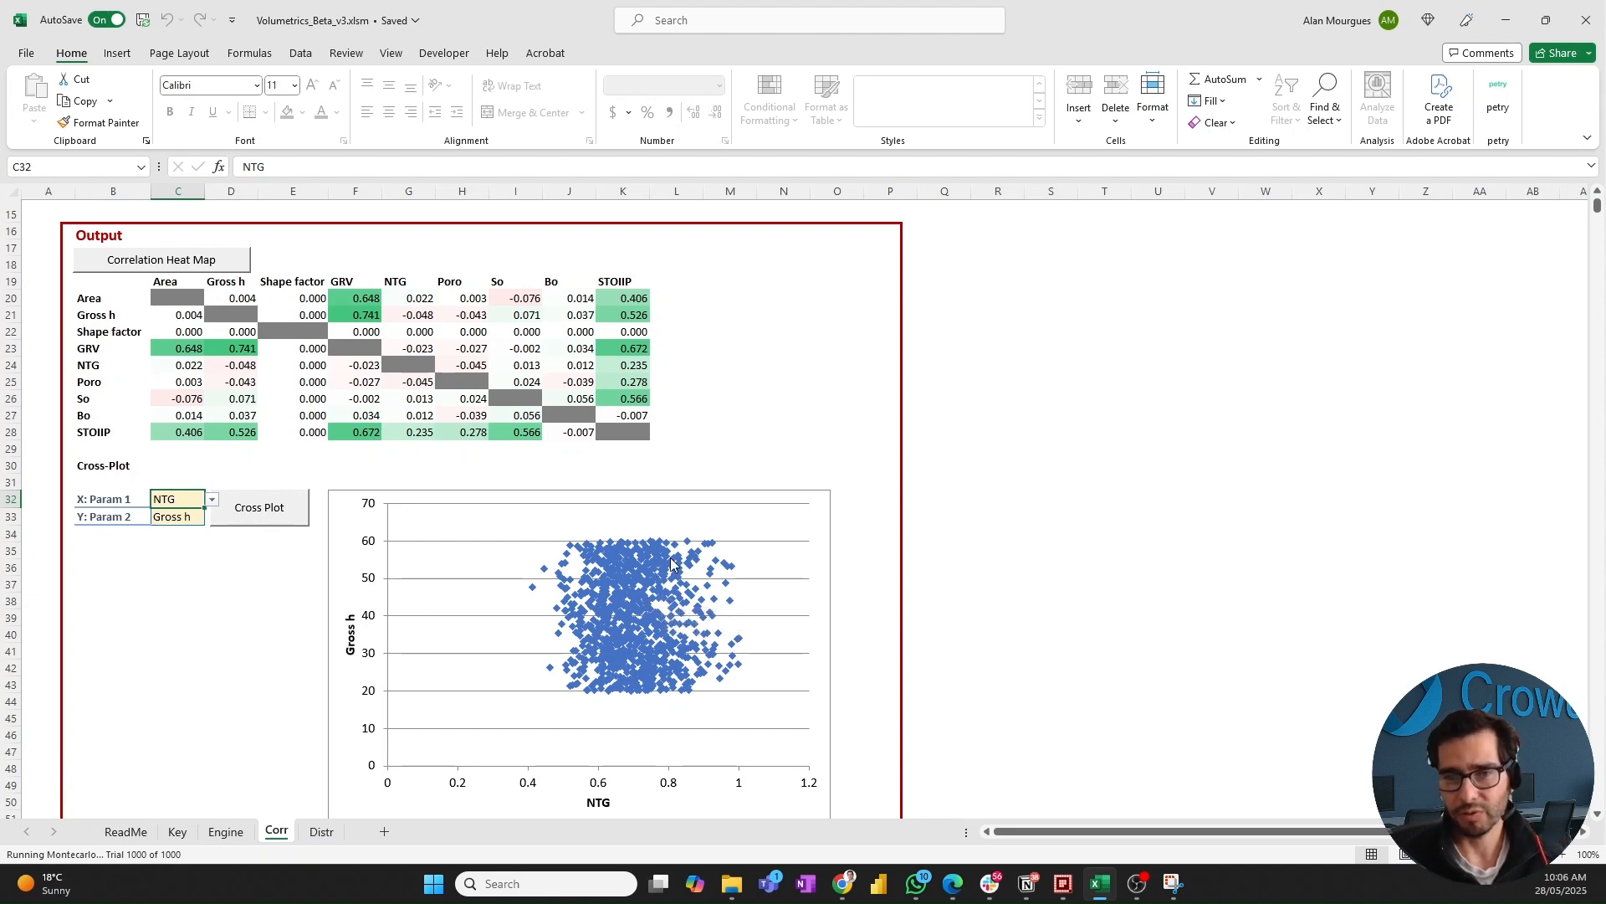
mouse_move(671, 562)
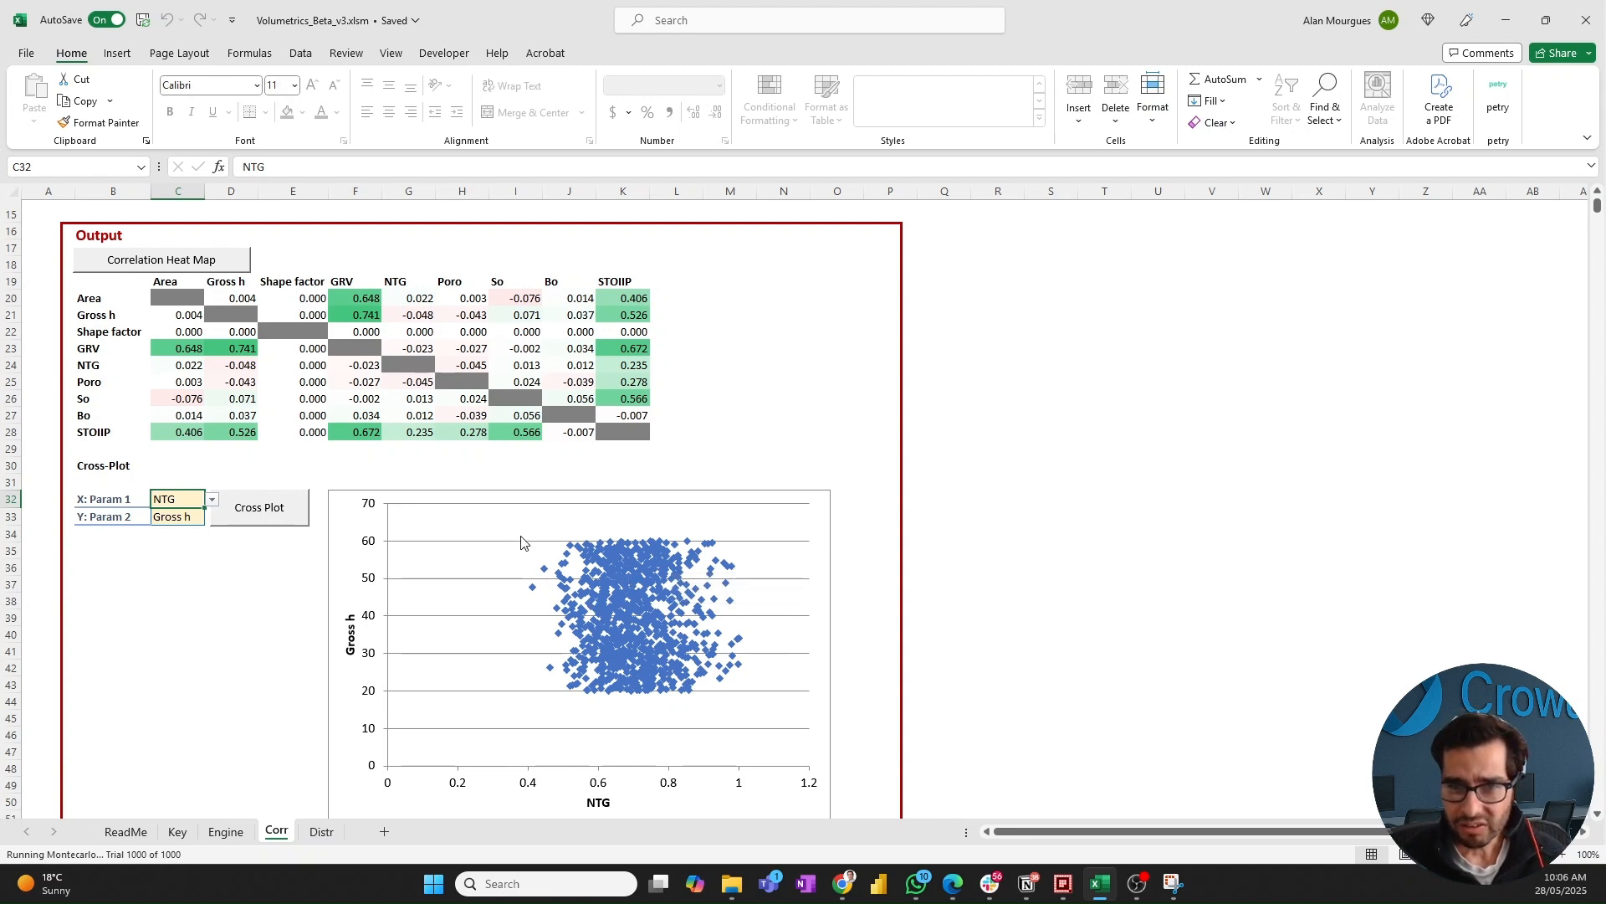
- Change the cross-plot X parameter to GRV, plot it against Gross h and inspect the scatter
left_click(249, 353)
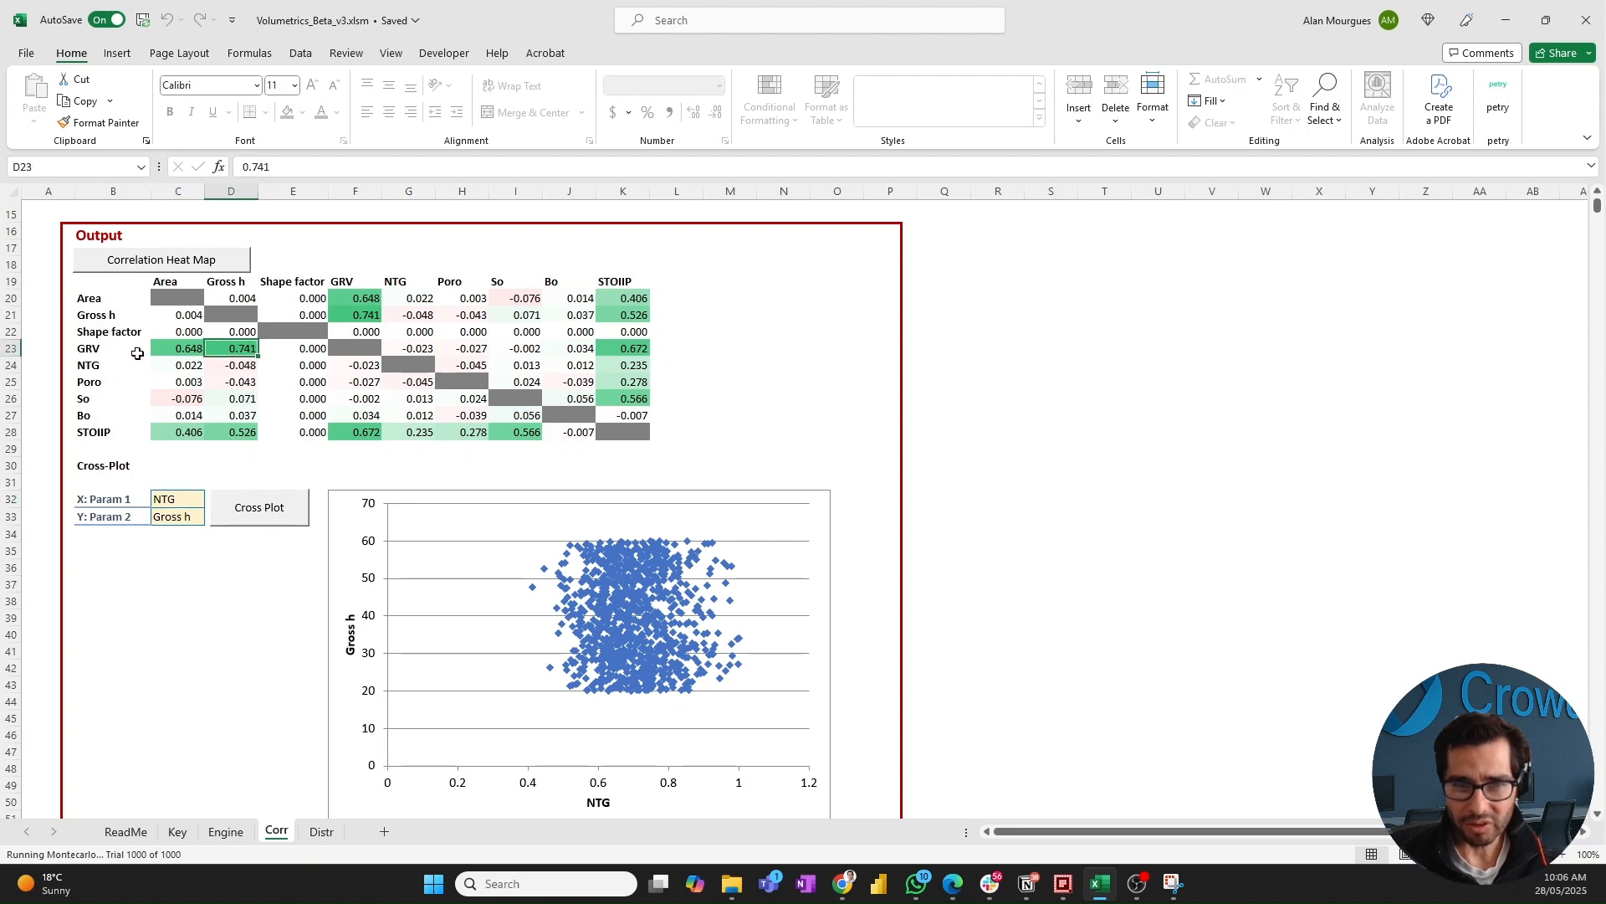
left_click(189, 502)
left_click(212, 500)
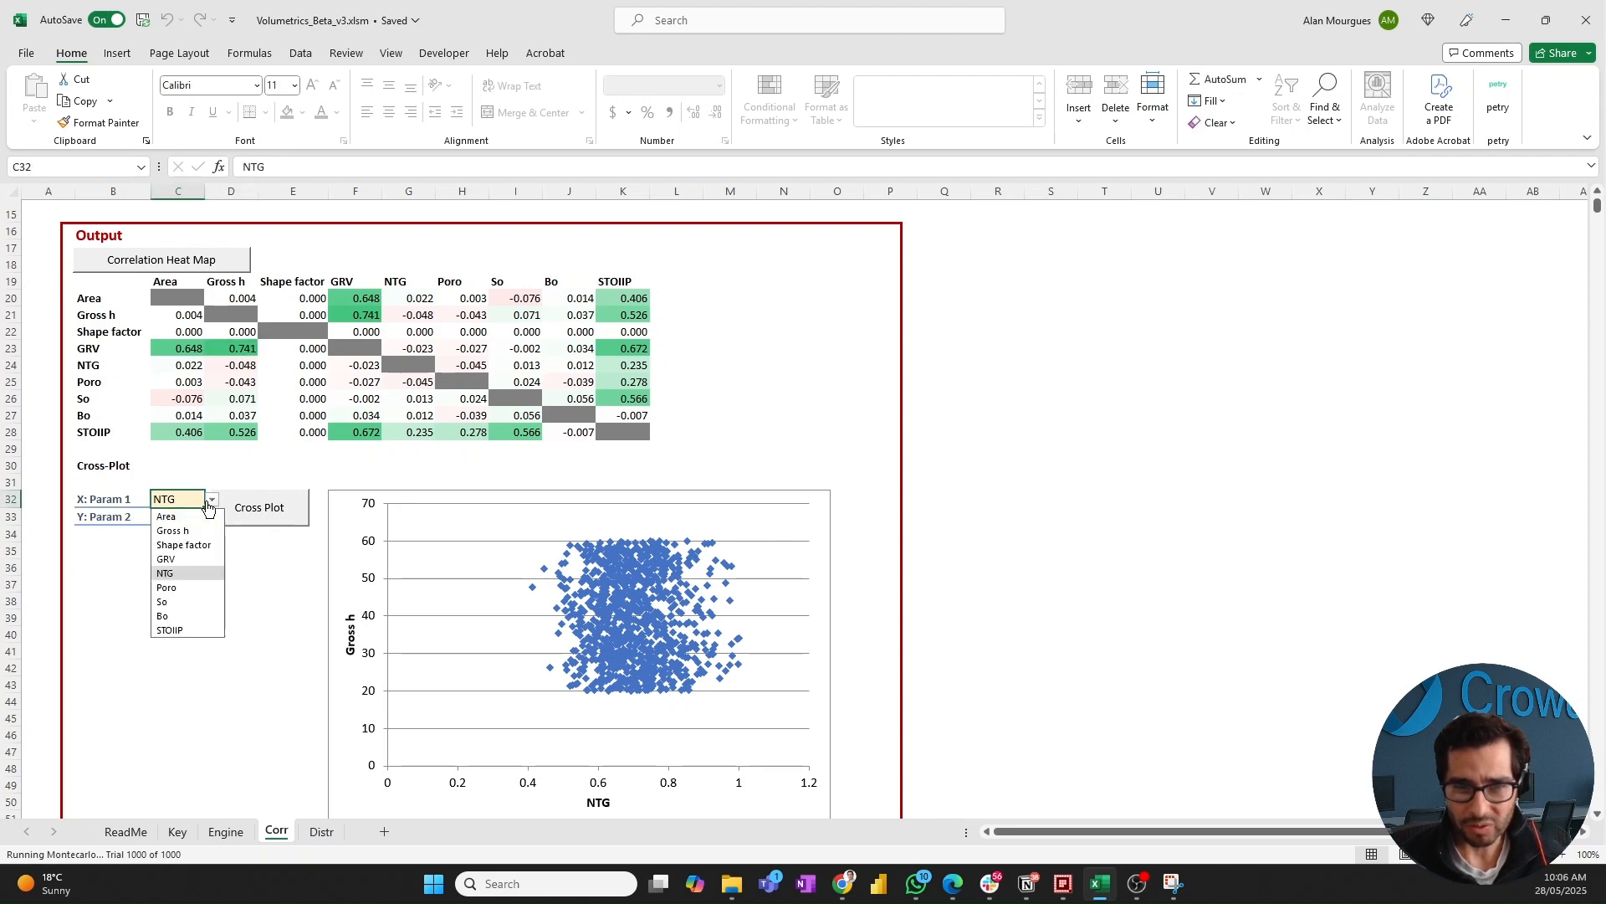
left_click(188, 559)
left_click(276, 517)
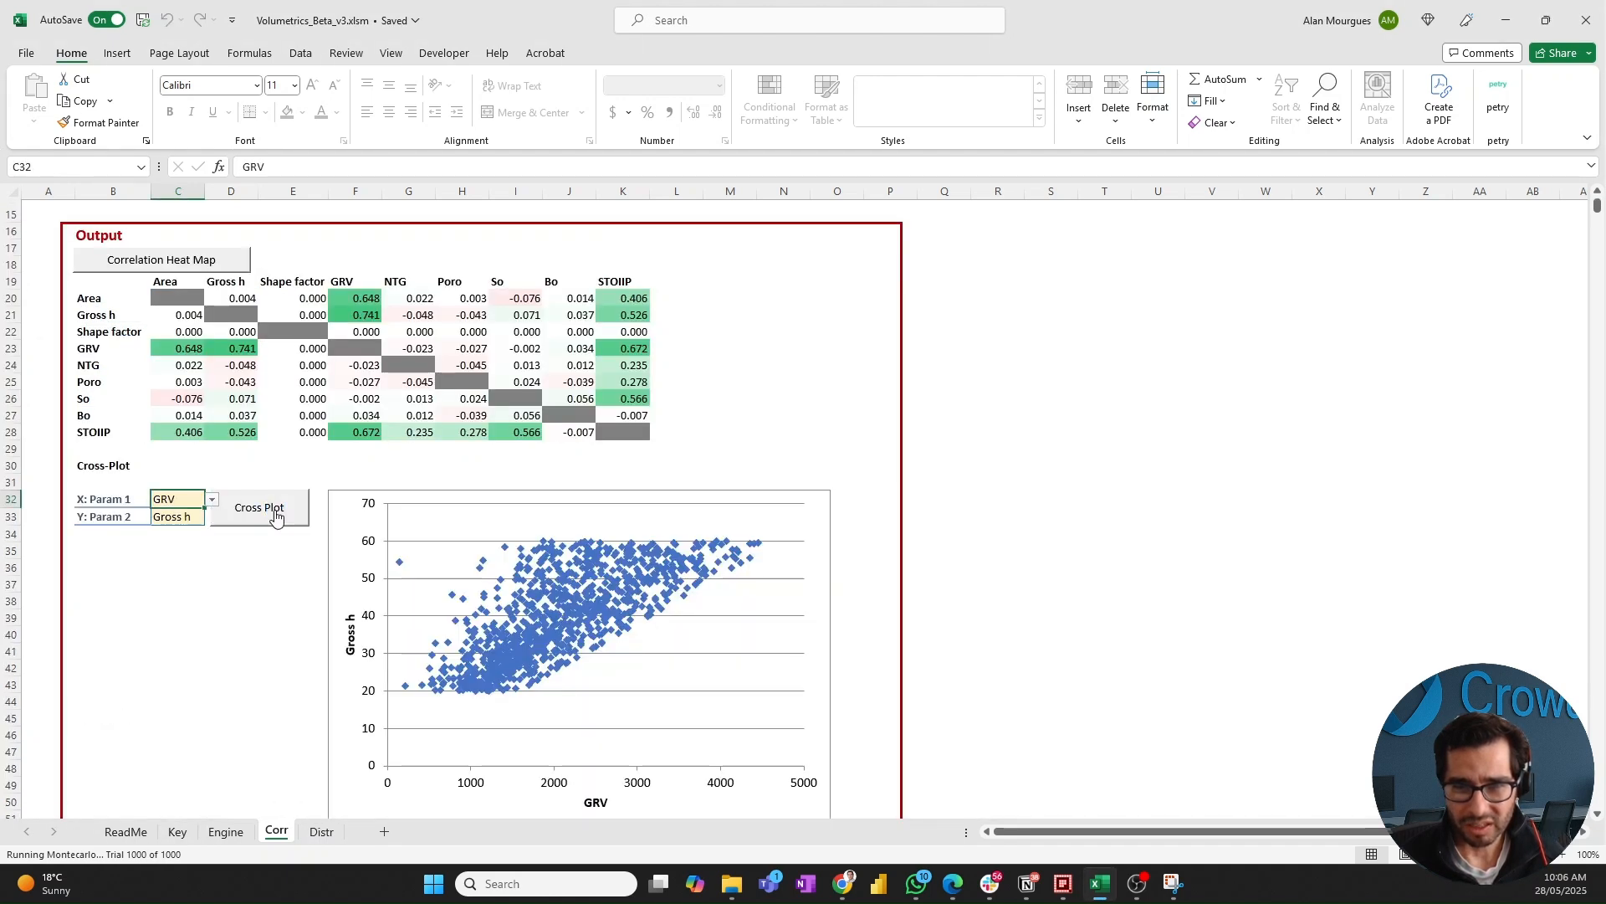
mouse_move(517, 589)
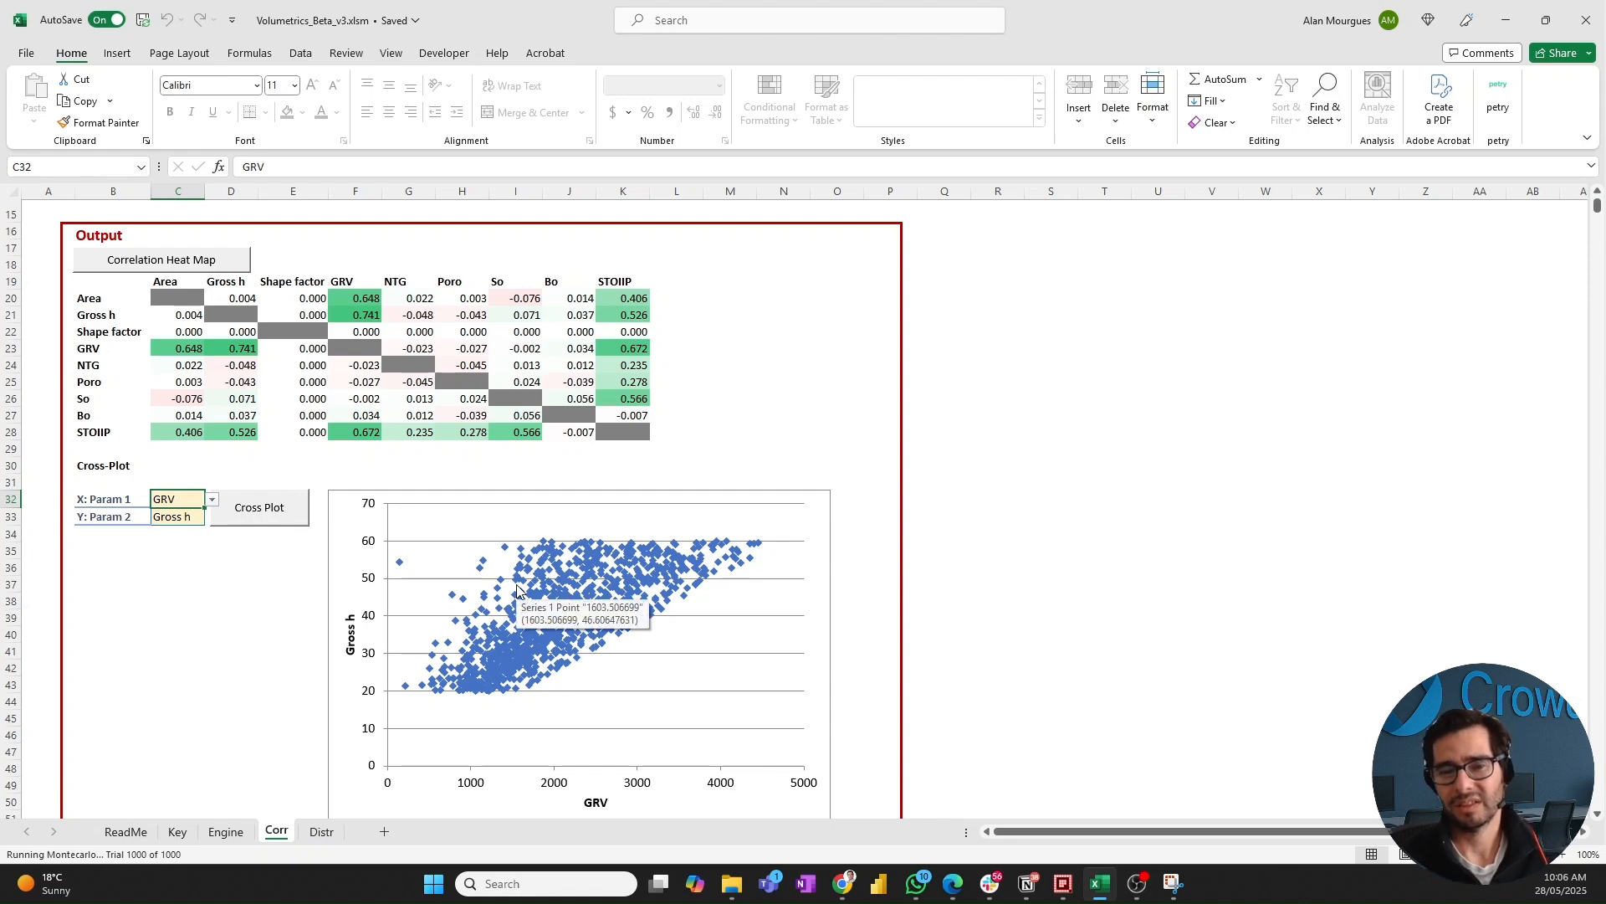
mouse_move(522, 673)
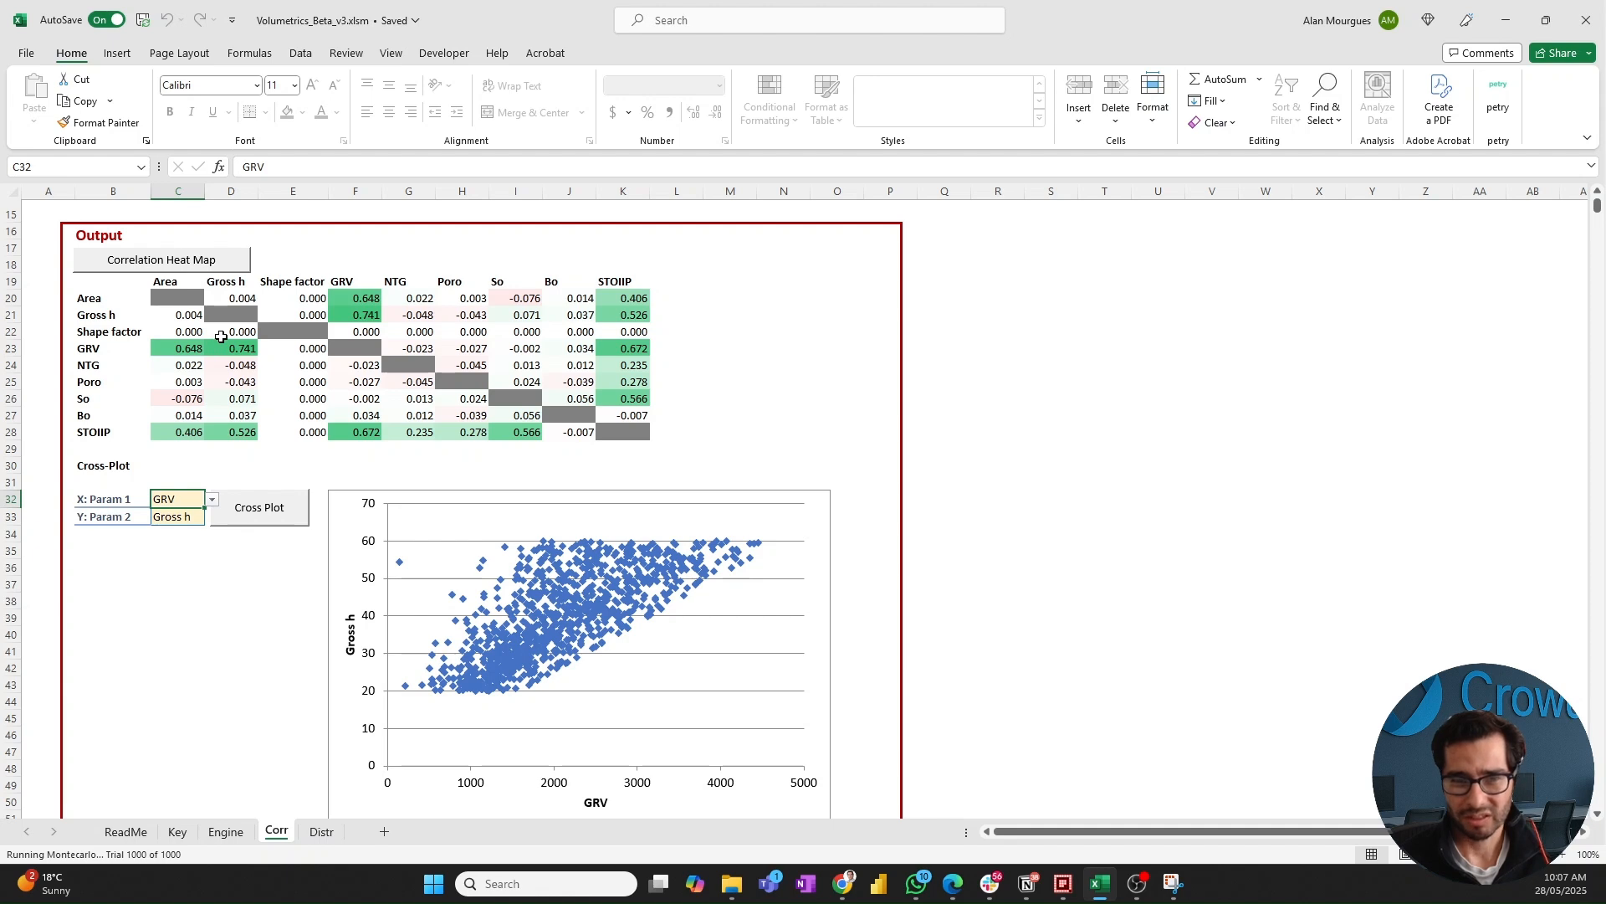
- Cross-plot So as the X parameter against Bo as the Y parameter and check their coefficient in the output matrix
left_click(213, 503)
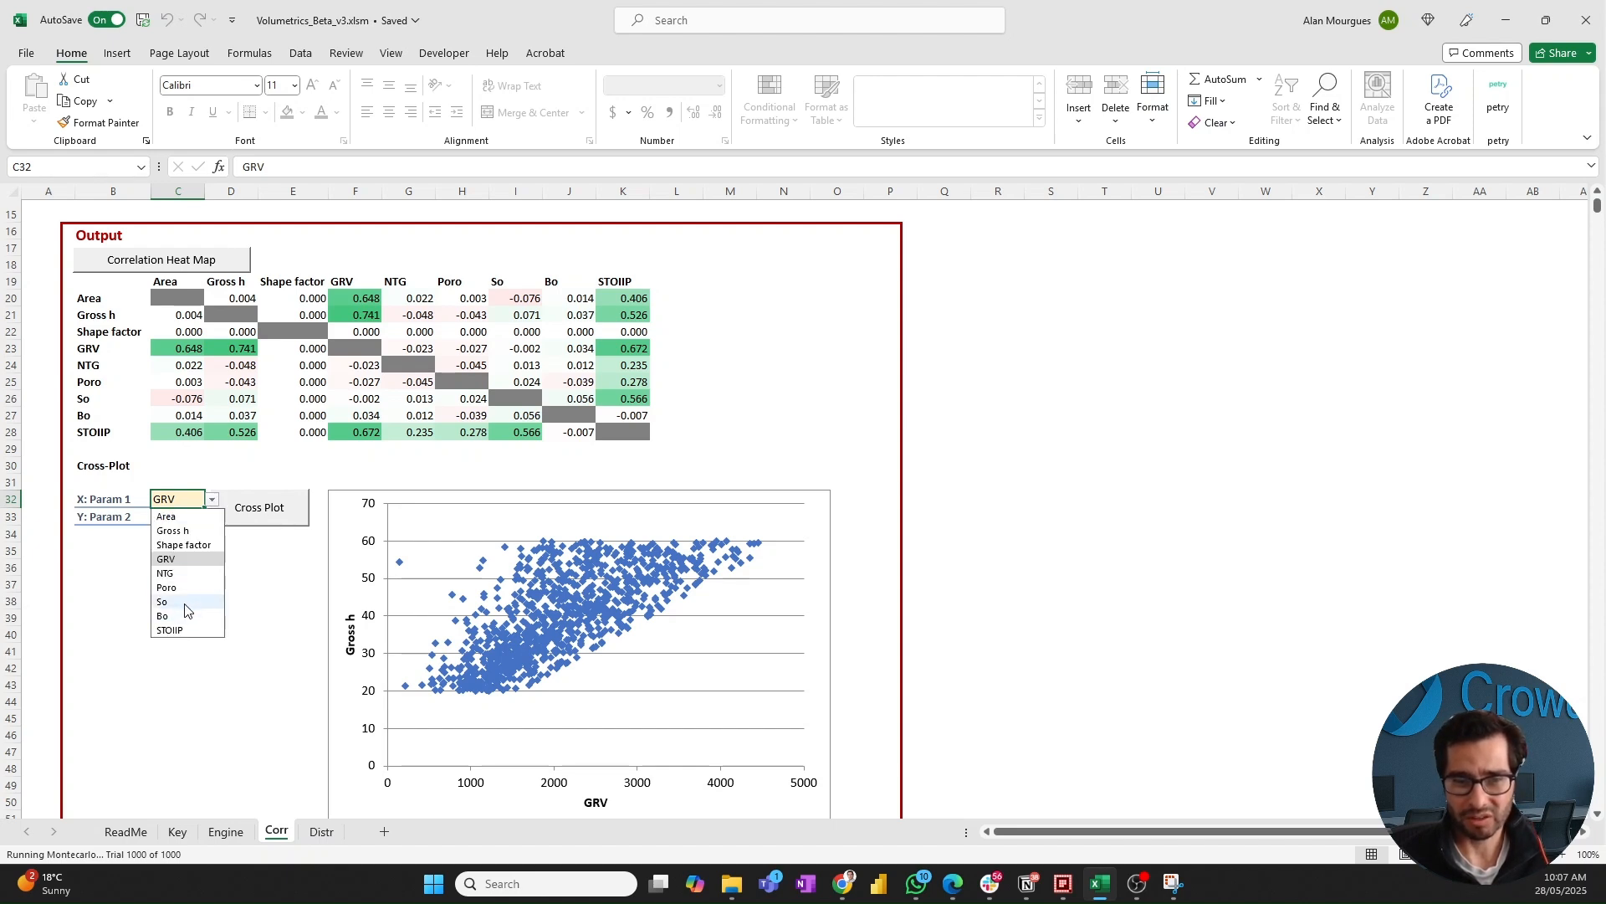
left_click(184, 602)
left_click(186, 517)
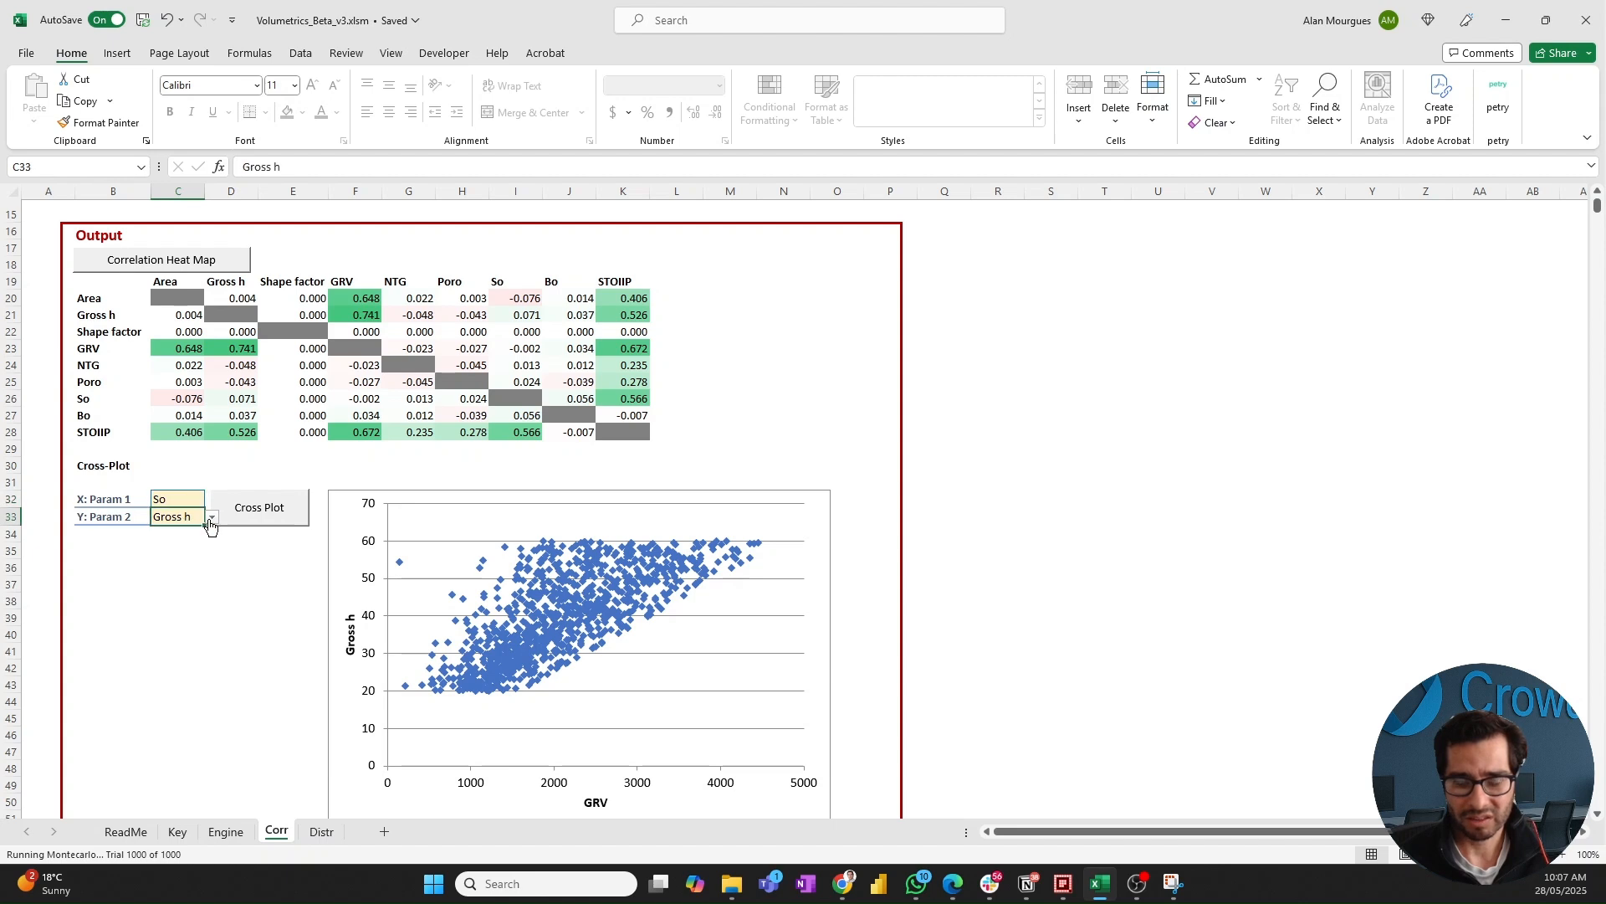
left_click(212, 518)
left_click(187, 634)
left_click(252, 513)
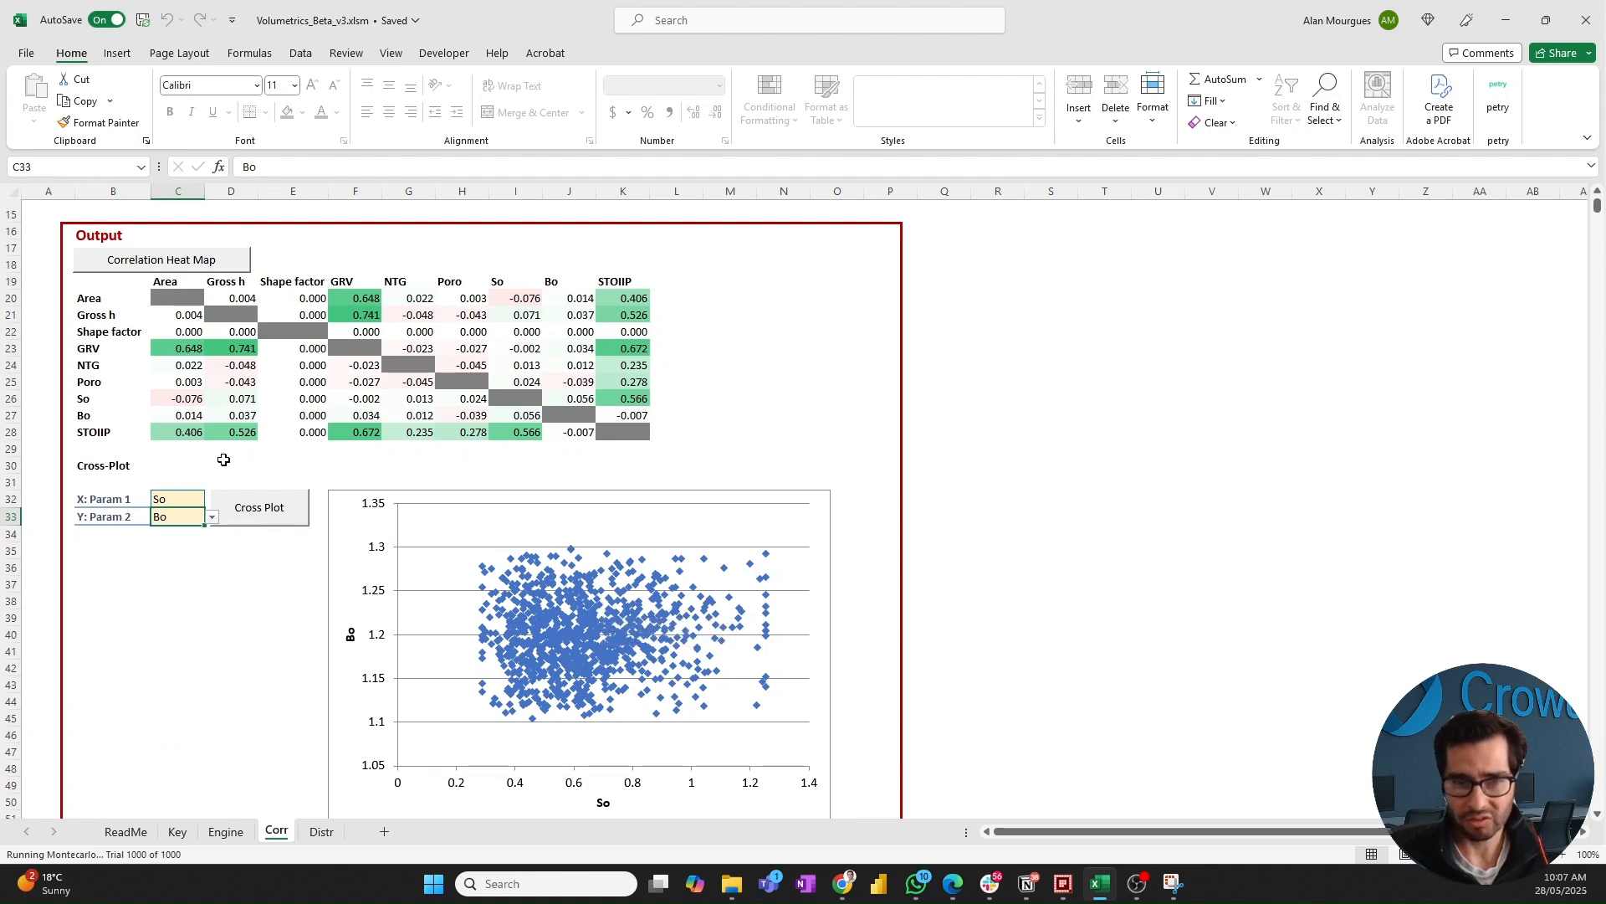
left_click(535, 418)
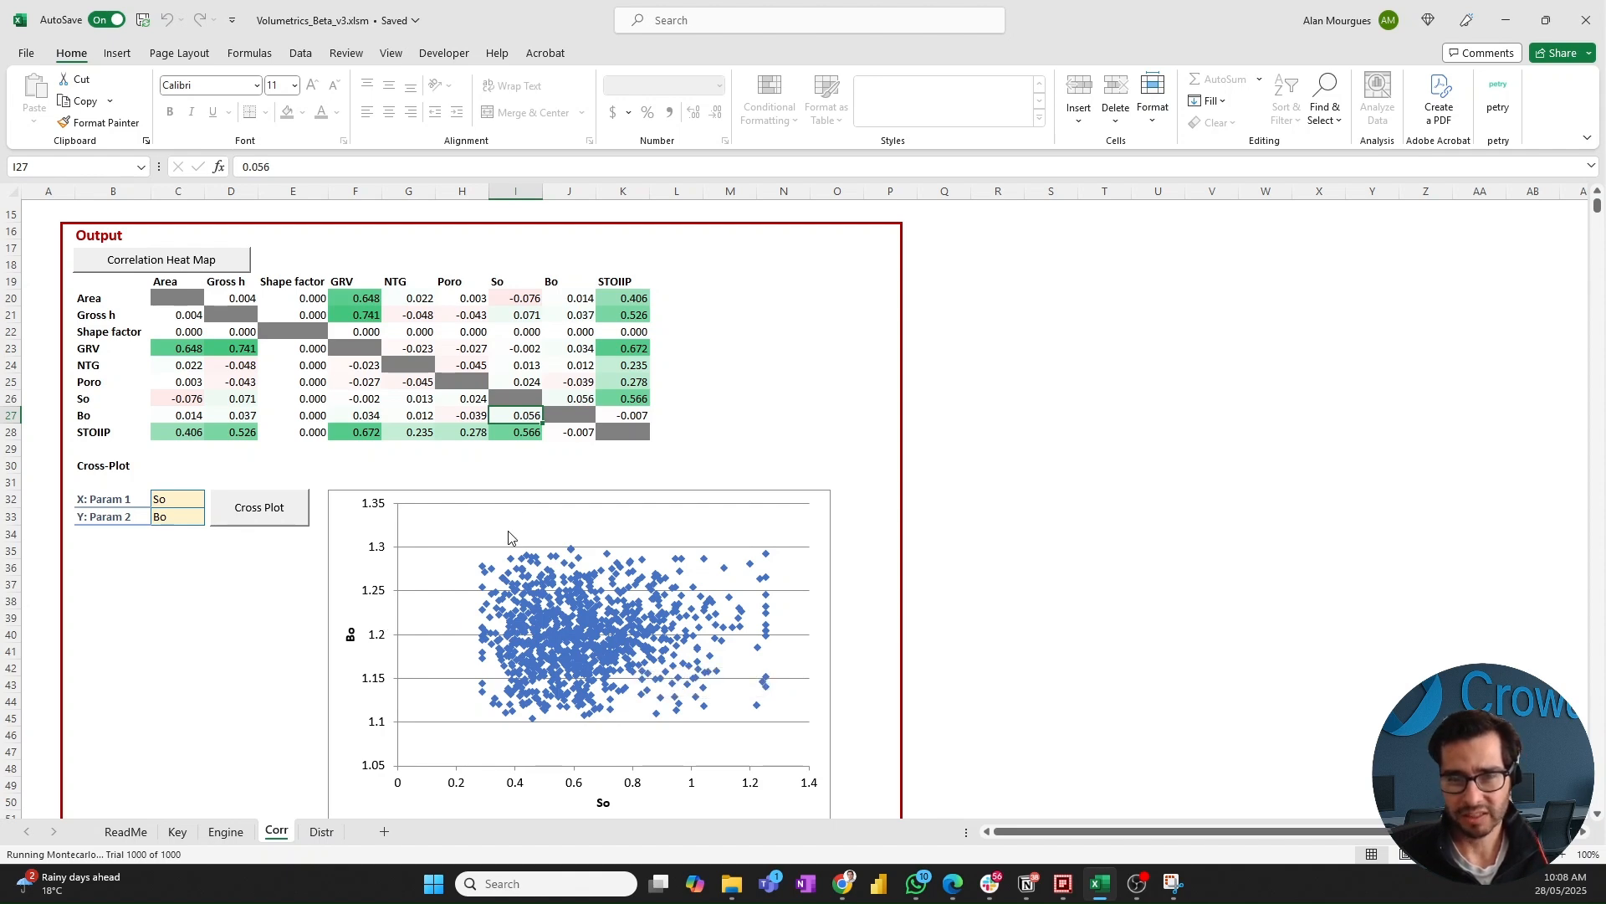
scroll(499, 636, "up", 5)
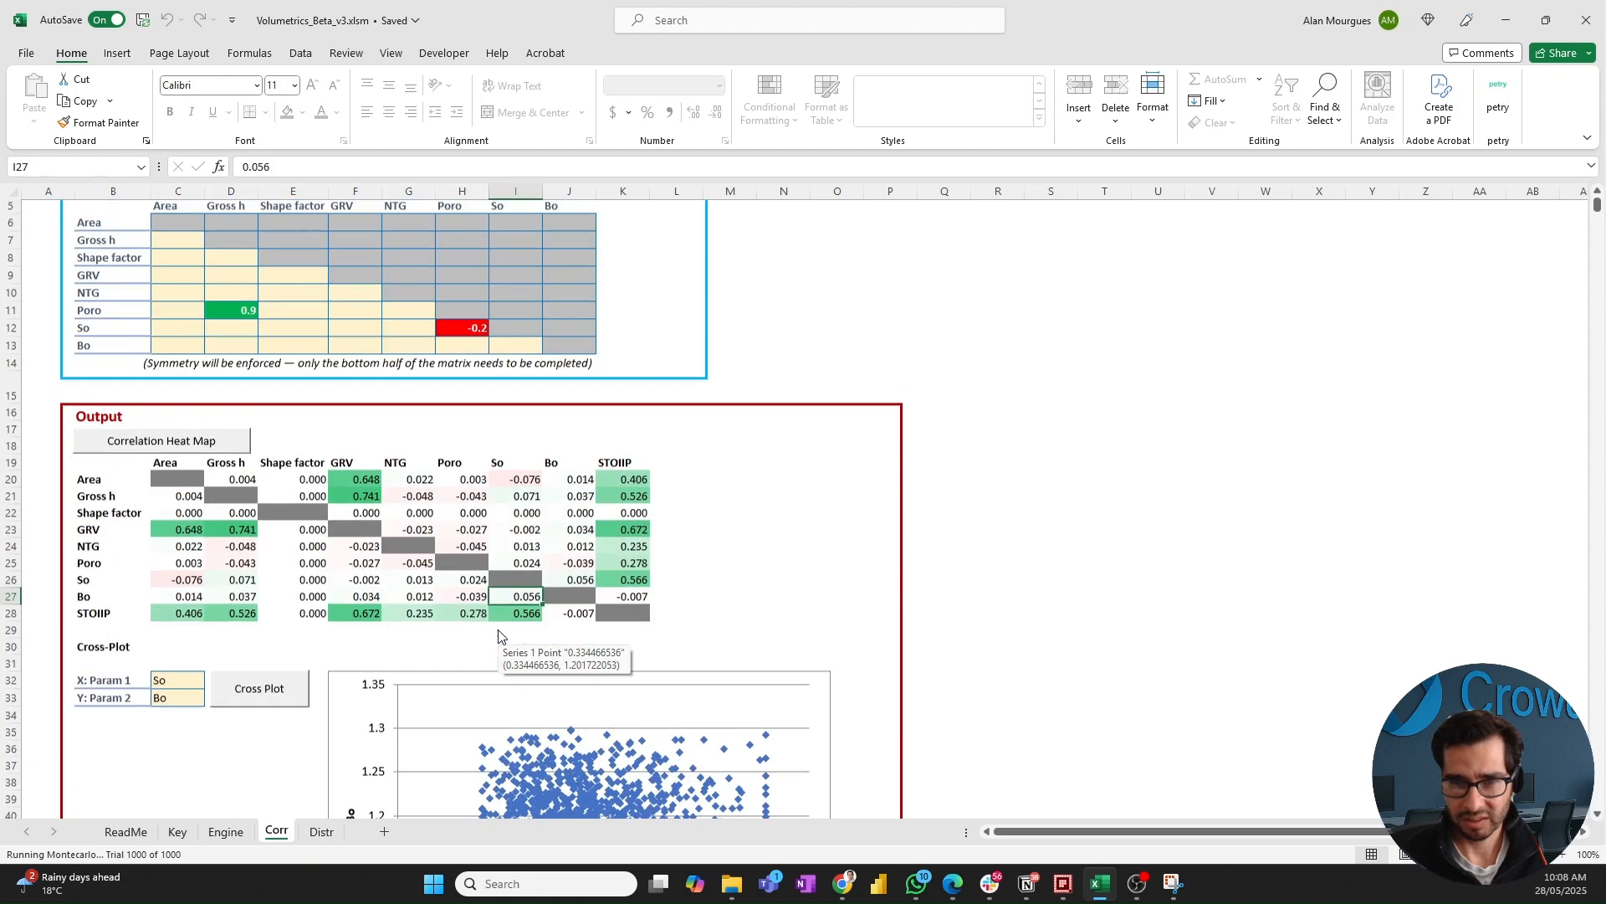
scroll(501, 629, "down", 4)
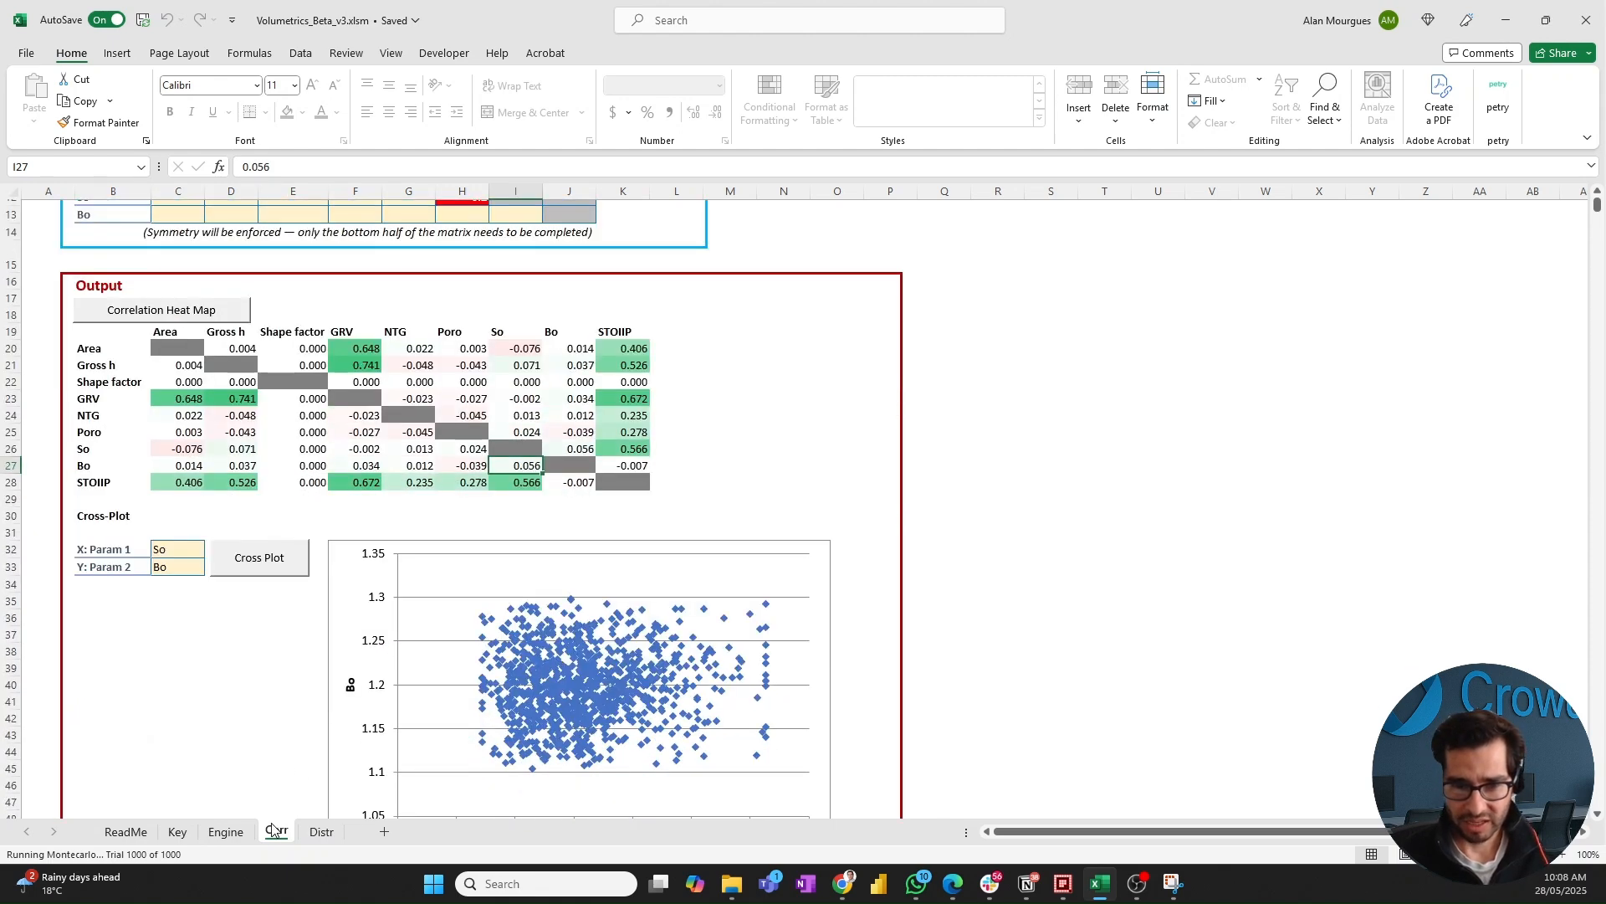
- Choose Area as the variable to inspect on the Distr sheet, review its distribution and return to the Engine sheet
left_click(322, 832)
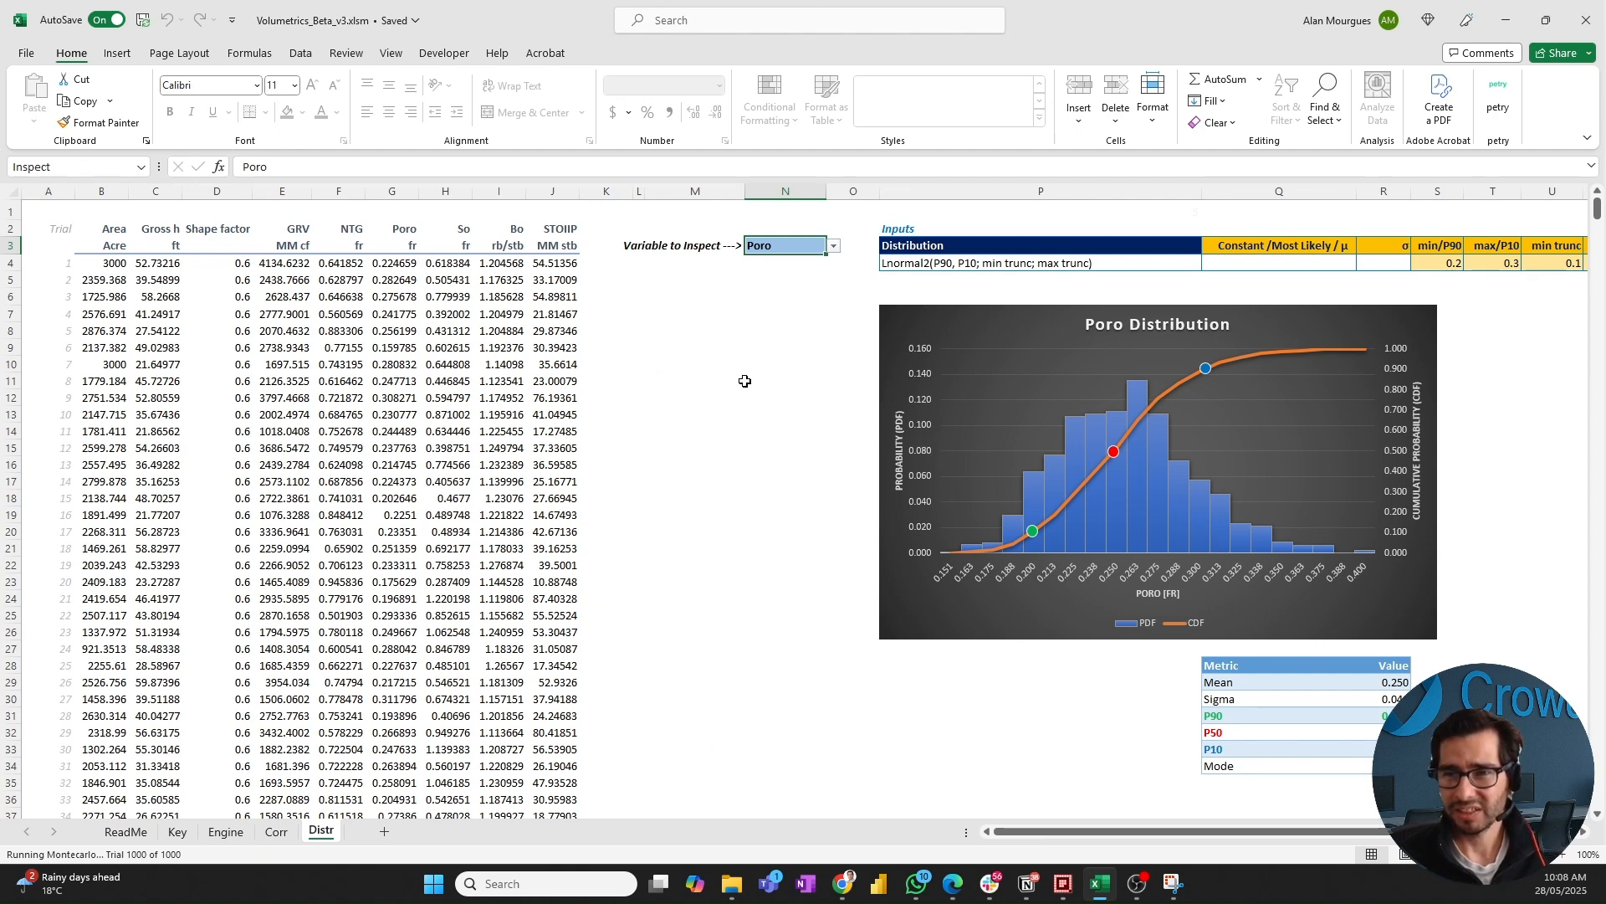
left_click(833, 248)
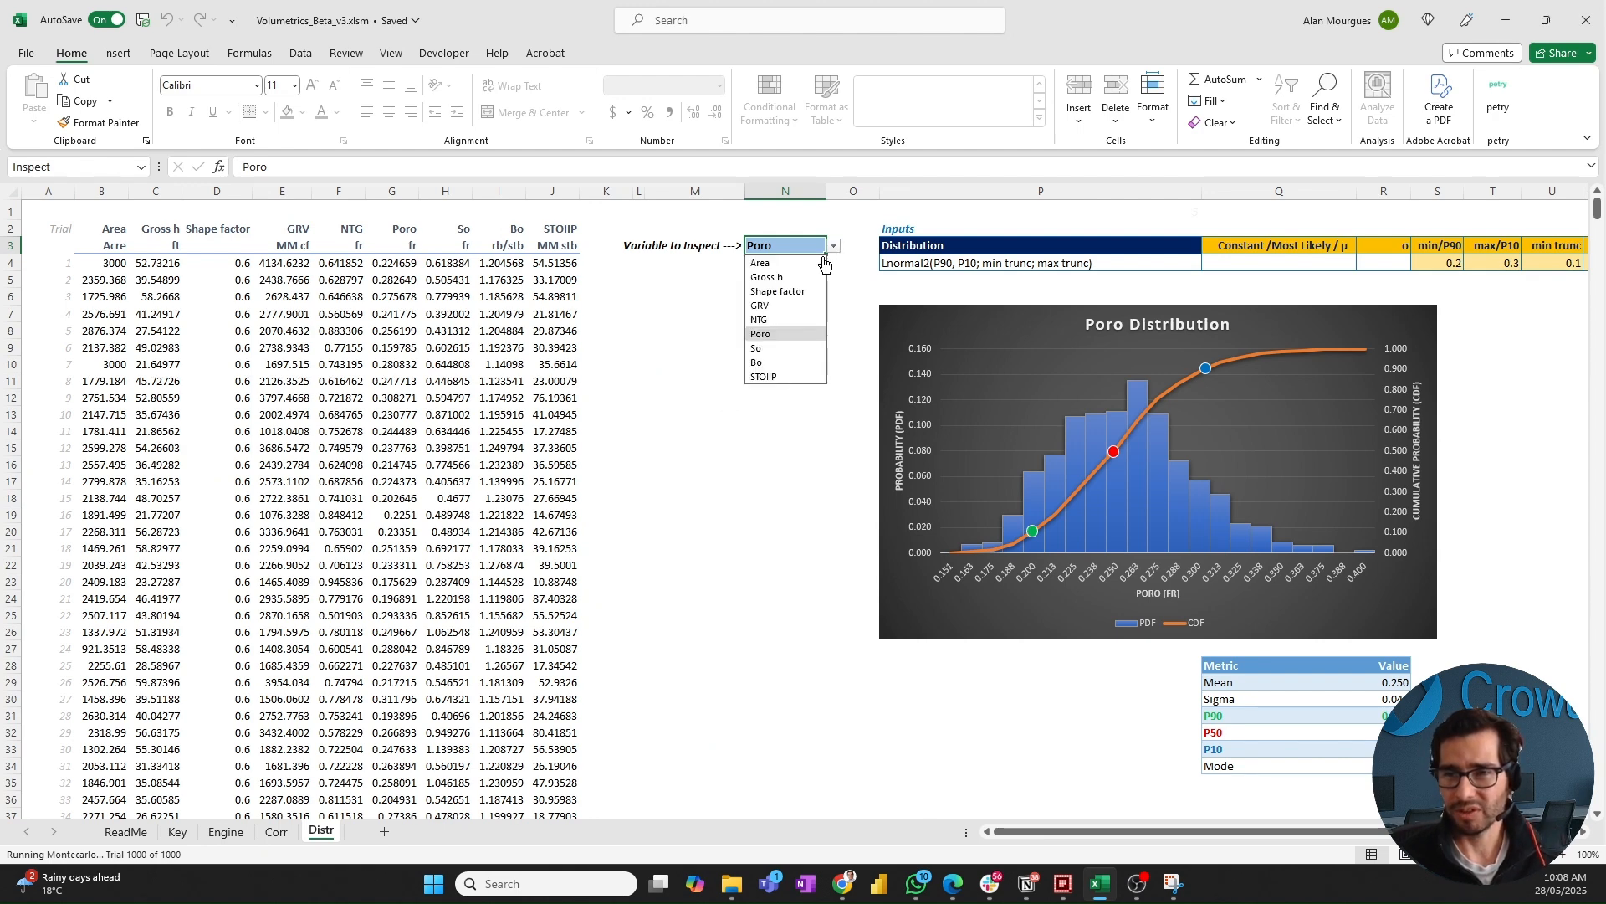
left_click(810, 264)
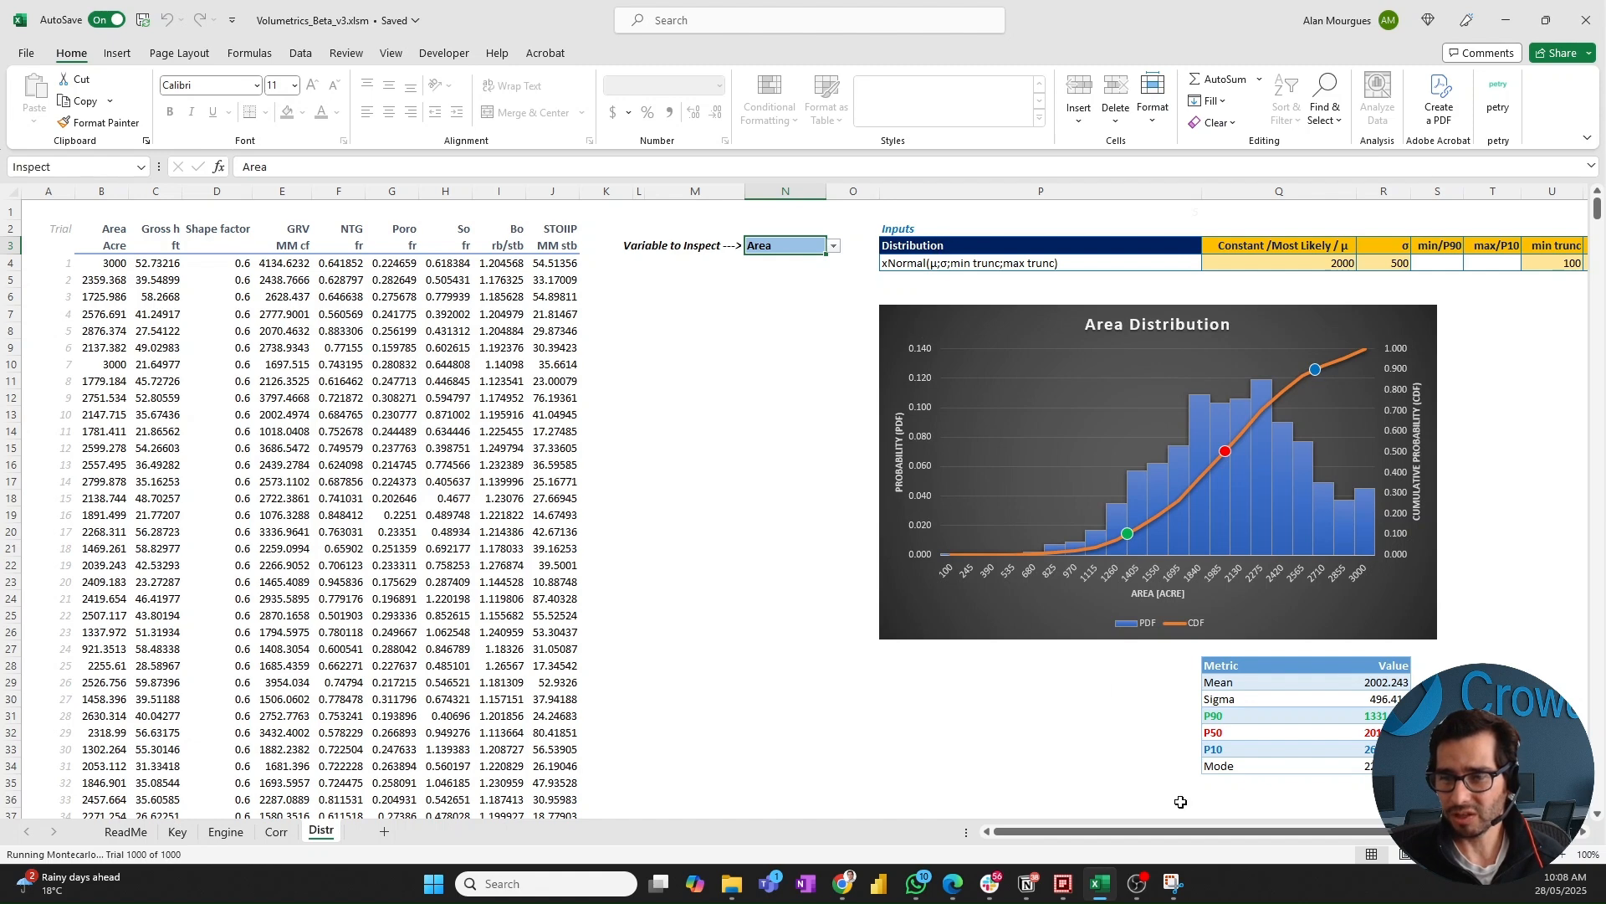
left_click_drag(1240, 832, 1324, 835)
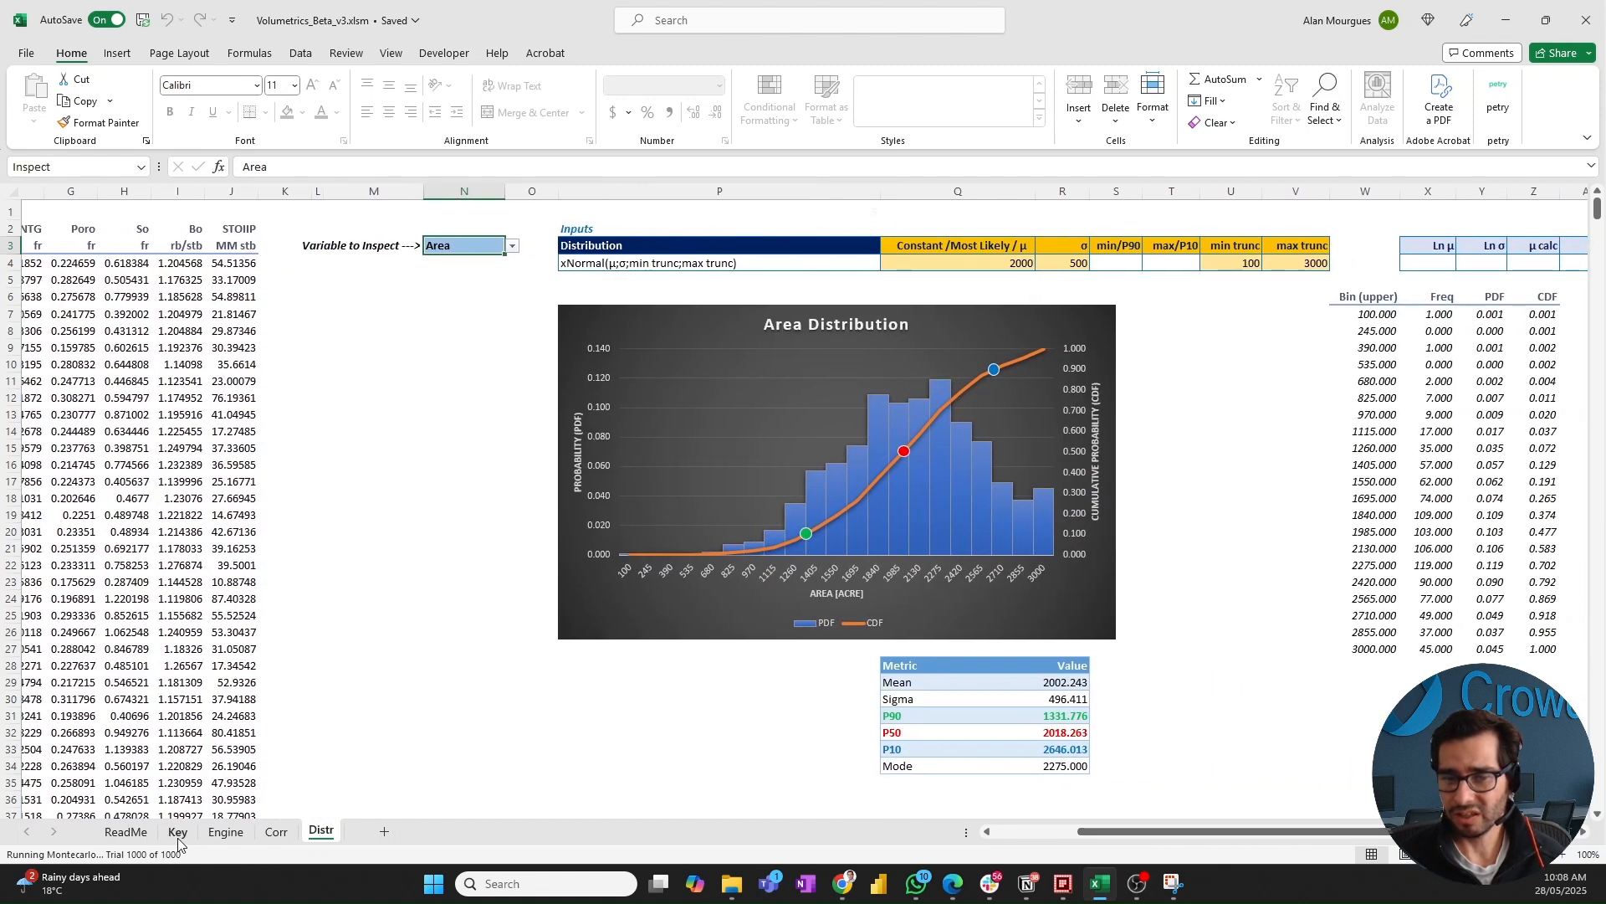
left_click(226, 838)
scroll(369, 483, "up", 3)
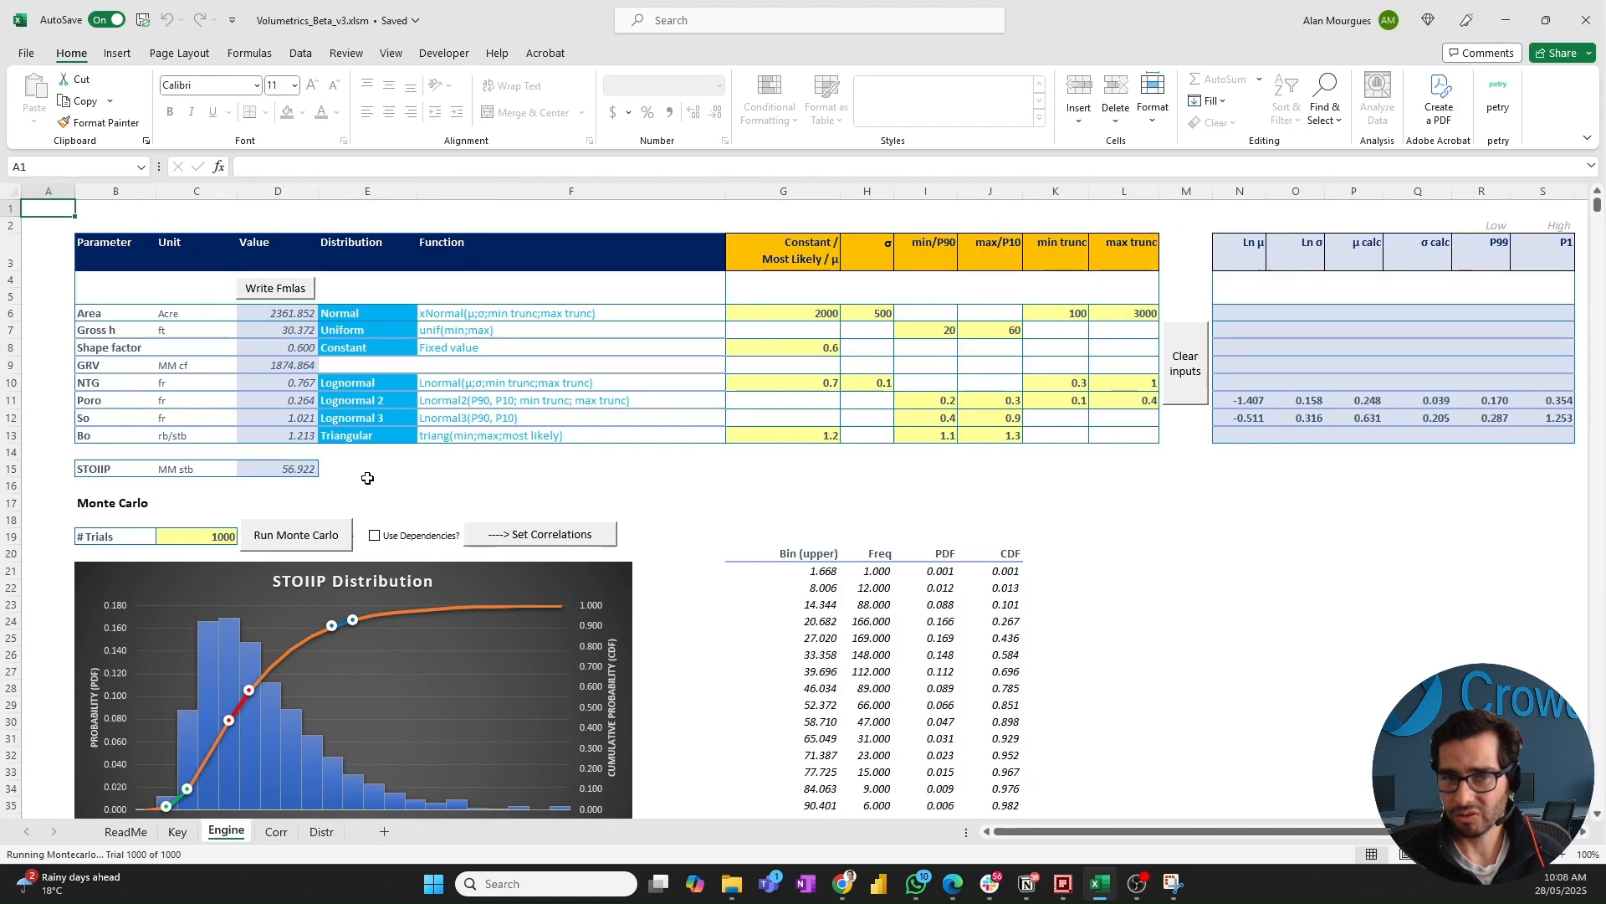
- Compare the Area distribution chart and metrics on the Distr sheet with the Area inputs on the Engine sheet
left_click(322, 833)
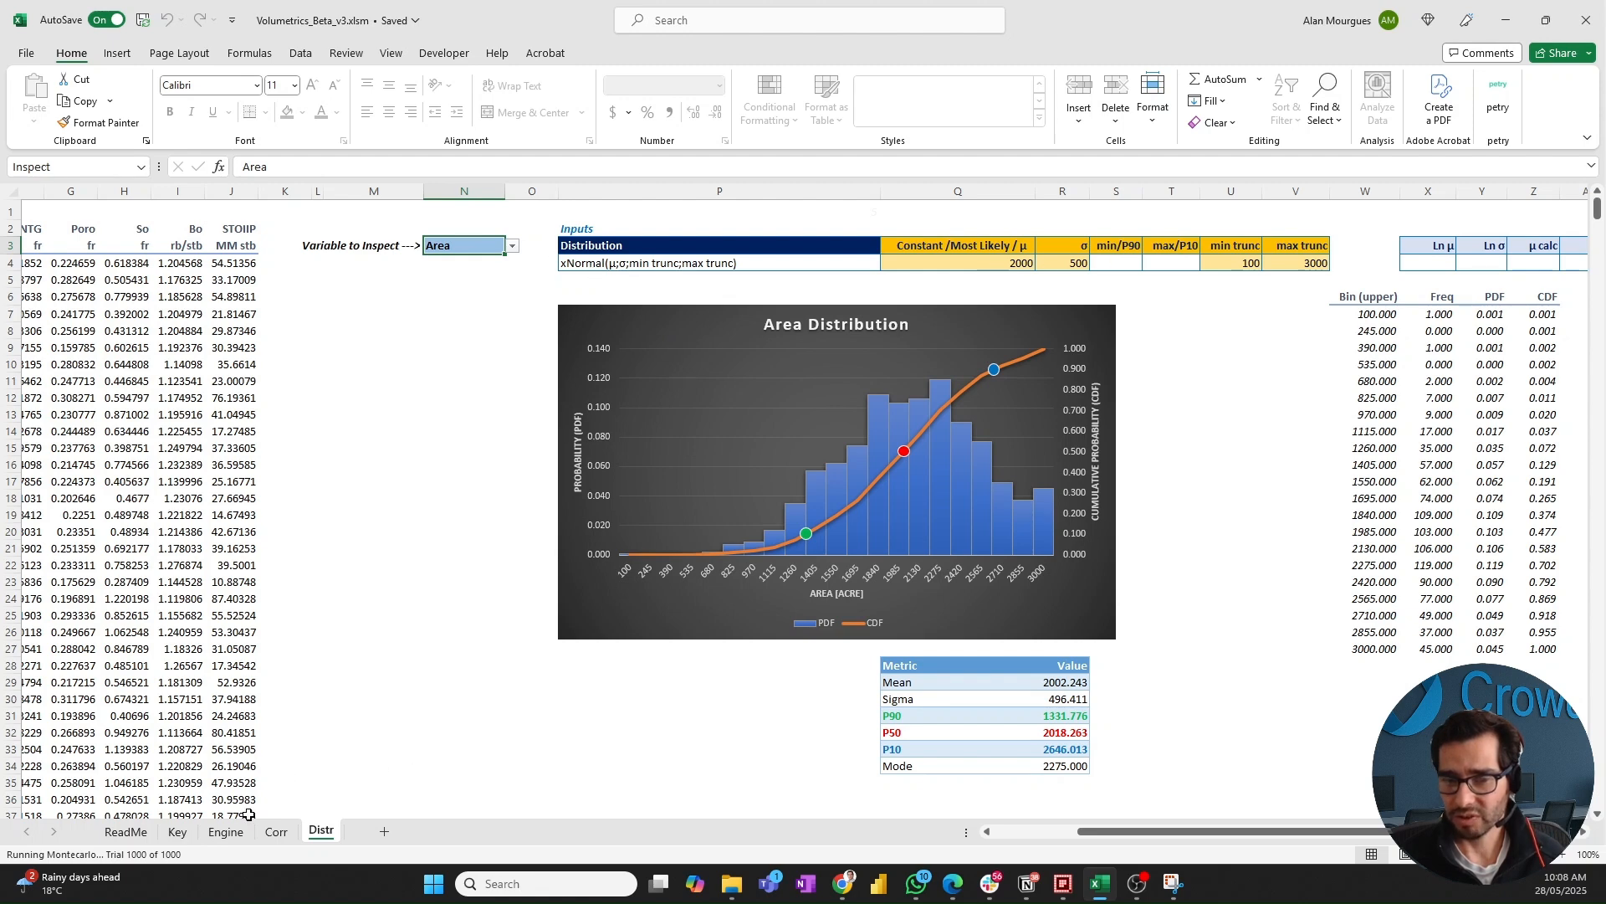
left_click(226, 832)
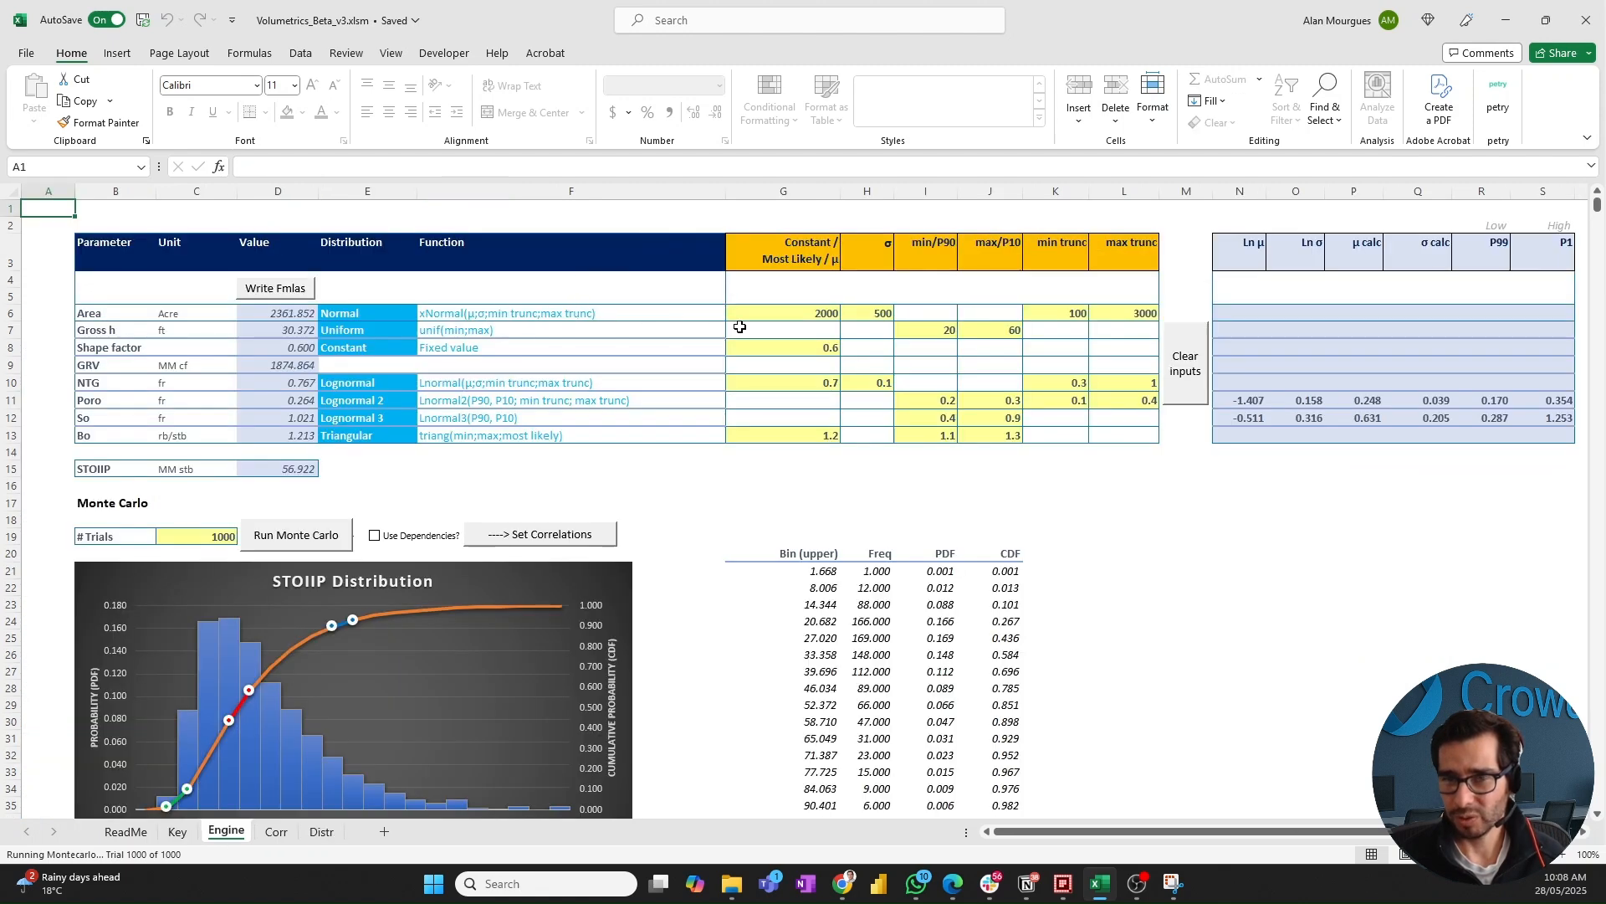
left_click(322, 832)
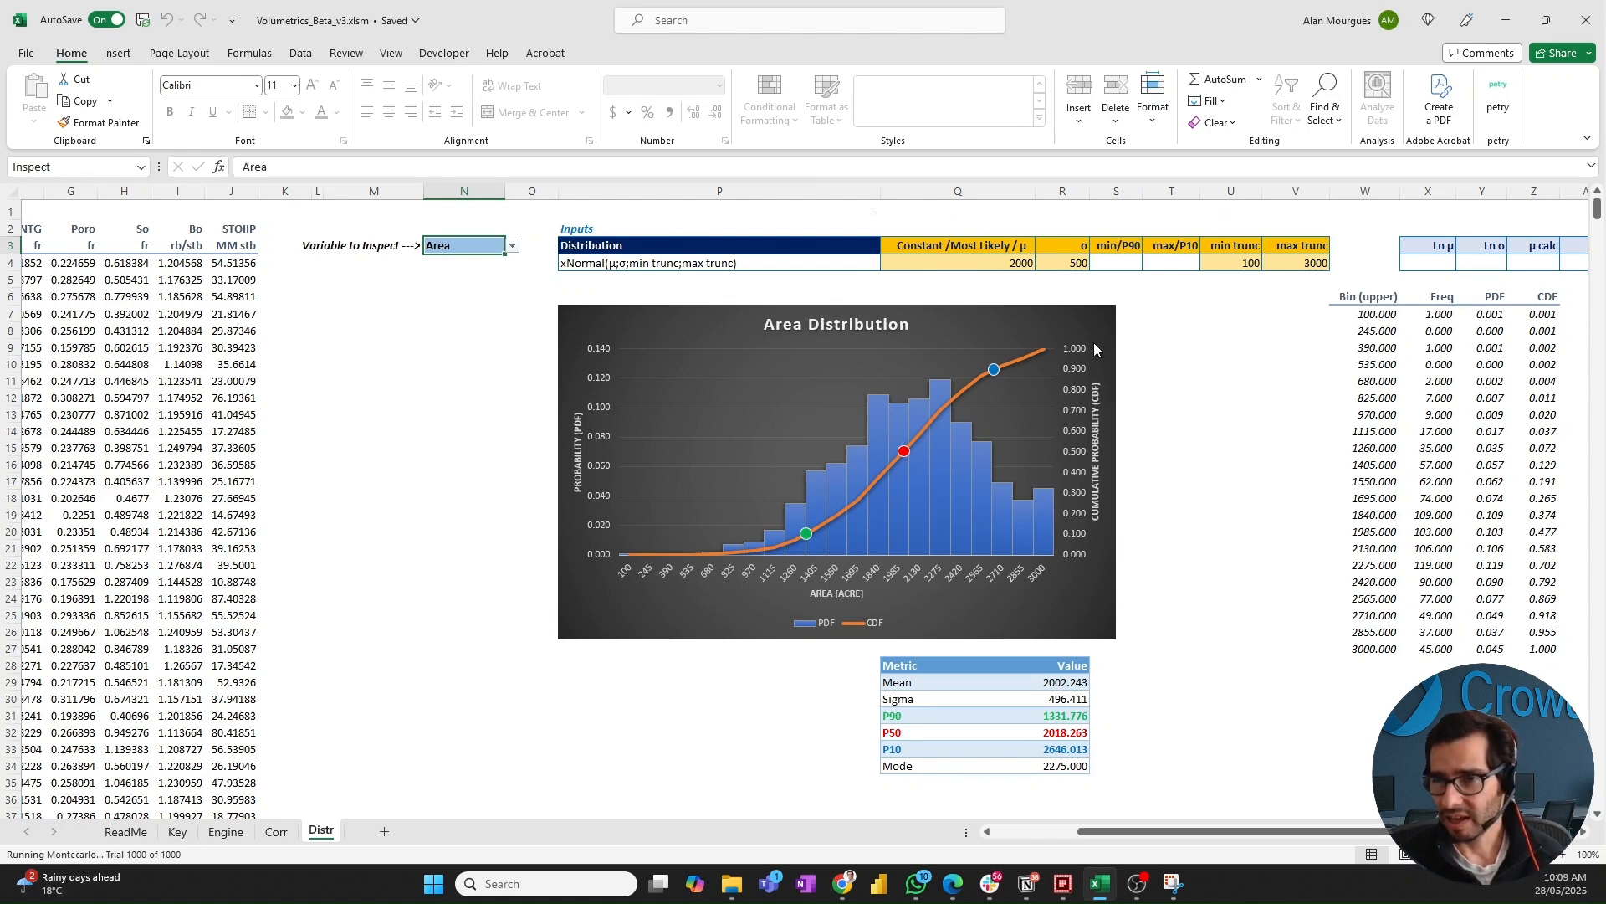
mouse_move(986, 460)
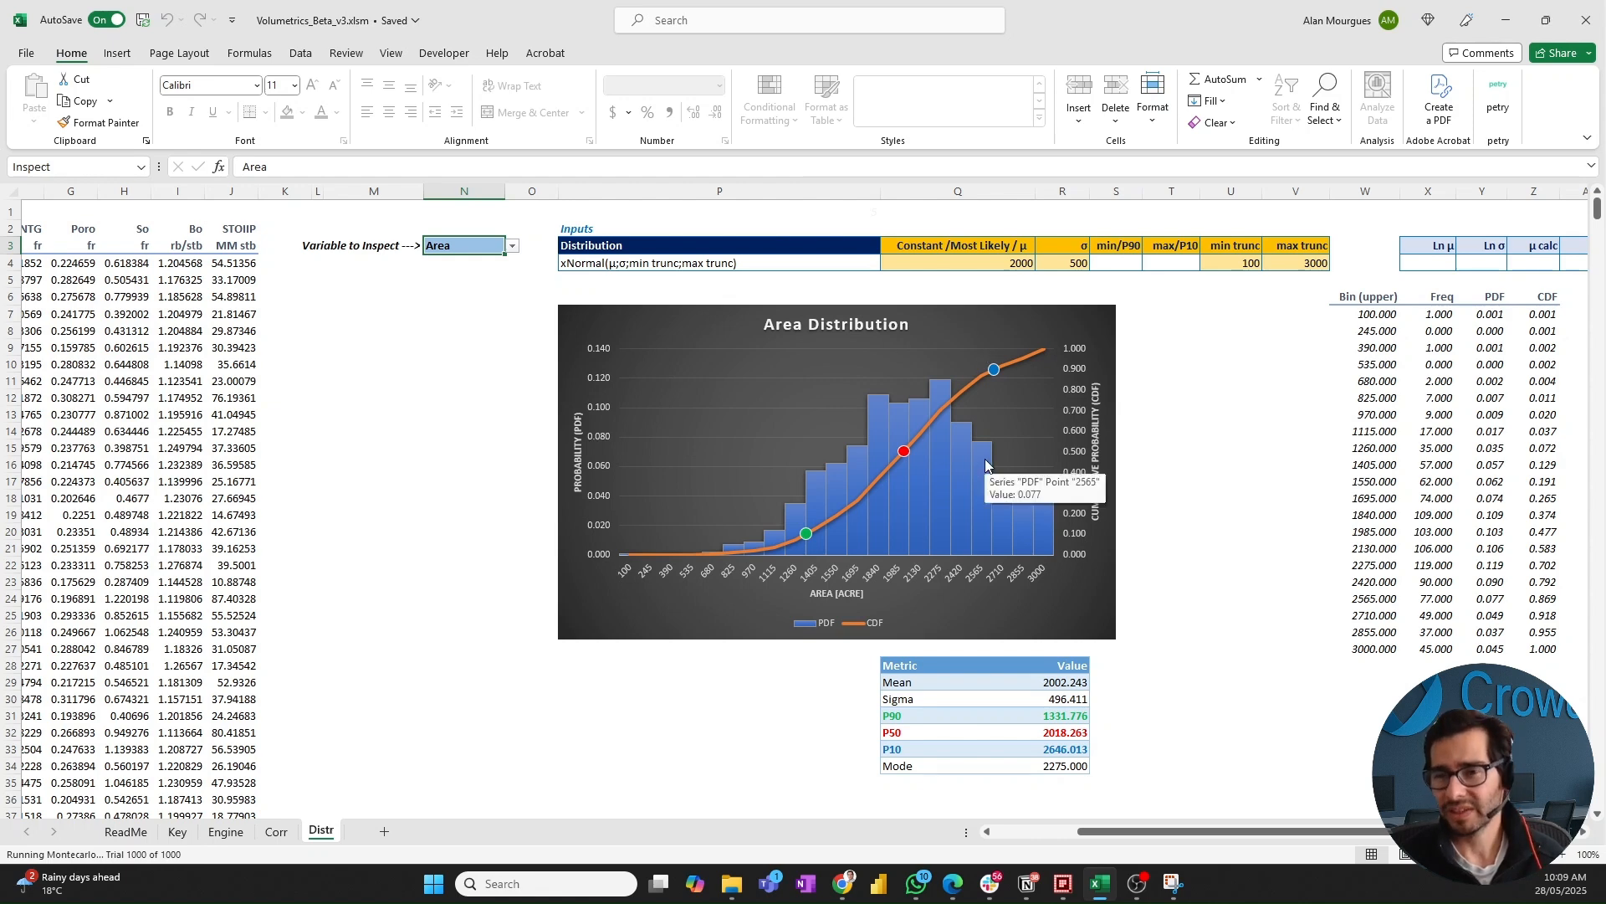
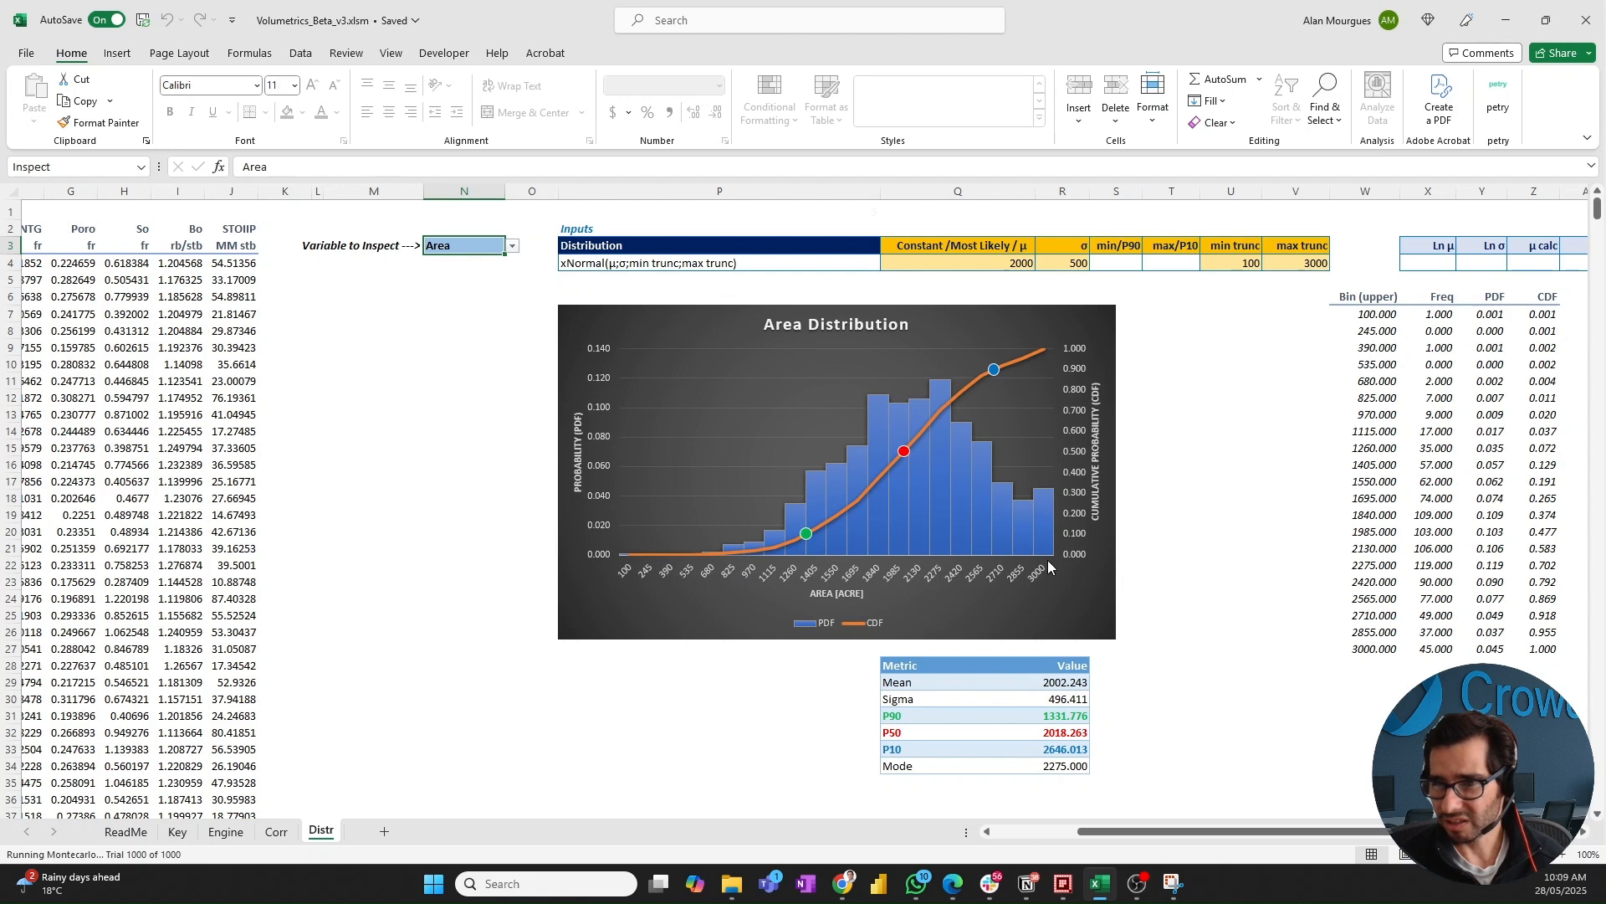
left_click(929, 456)
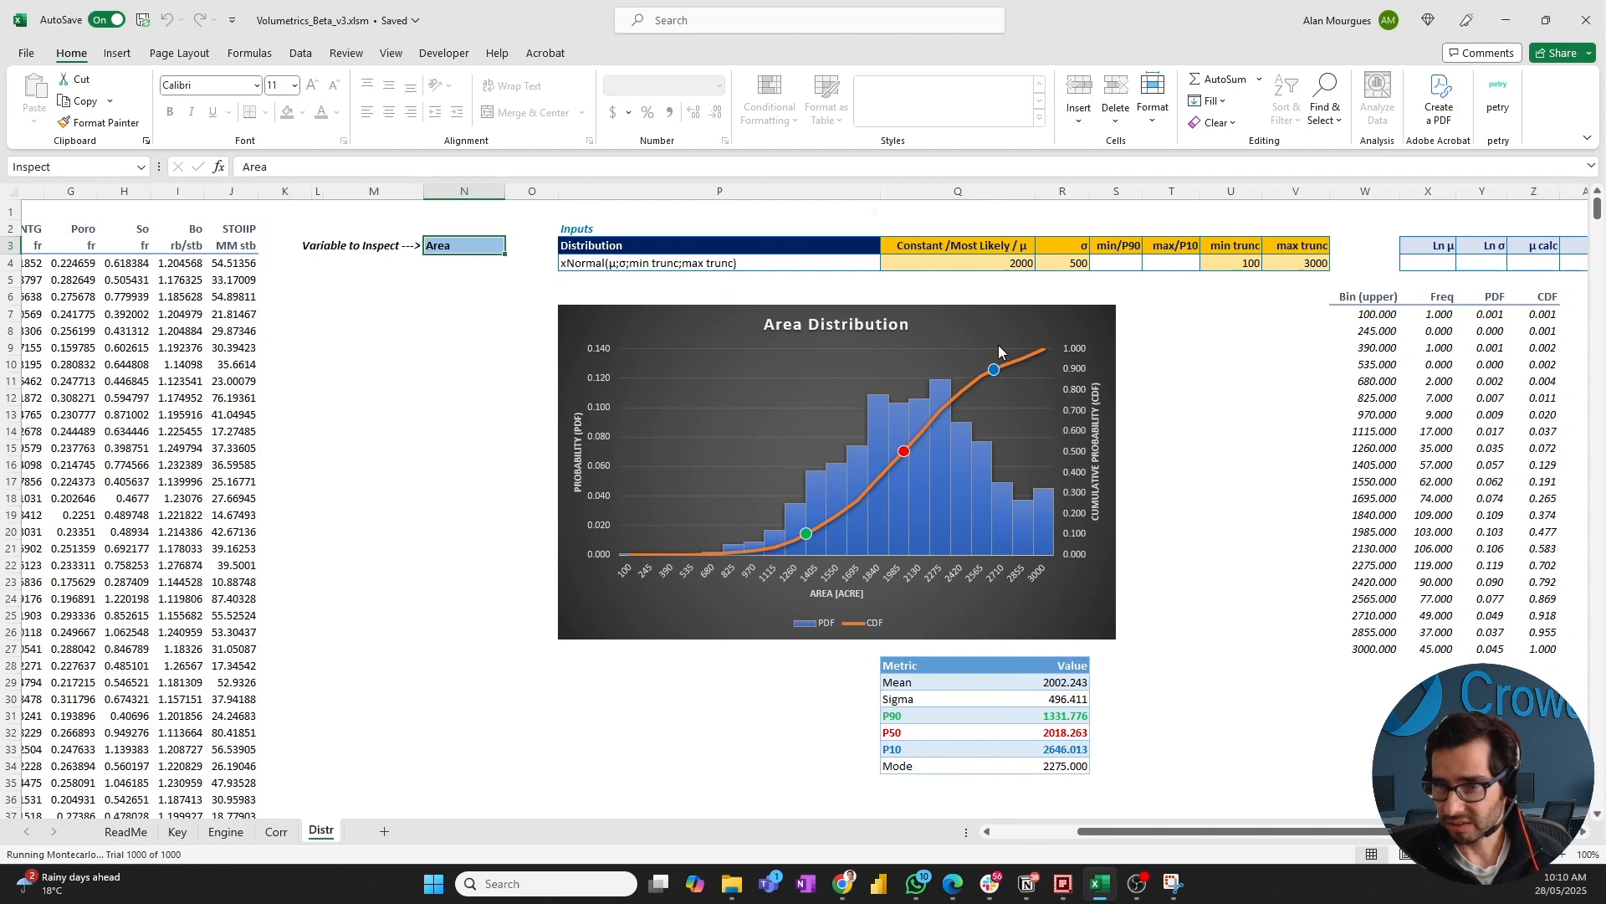
mouse_move(984, 556)
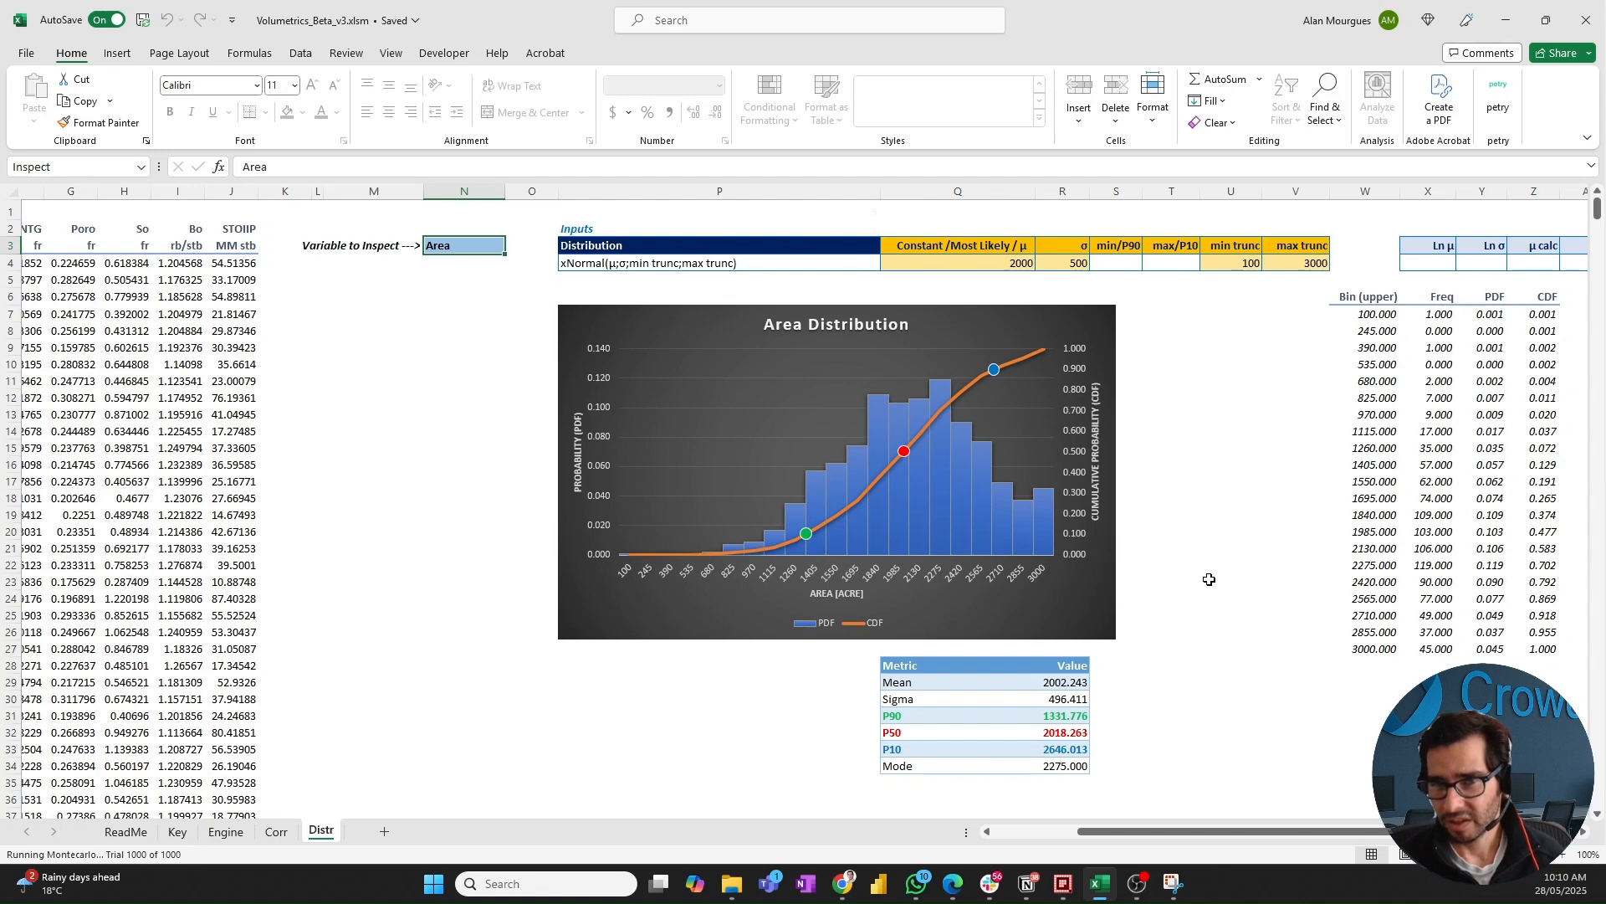
- Compare the percentile markers on the Distr sheet's Area chart with those on the Engine sheet's STOIIP distribution chart
left_click(224, 830)
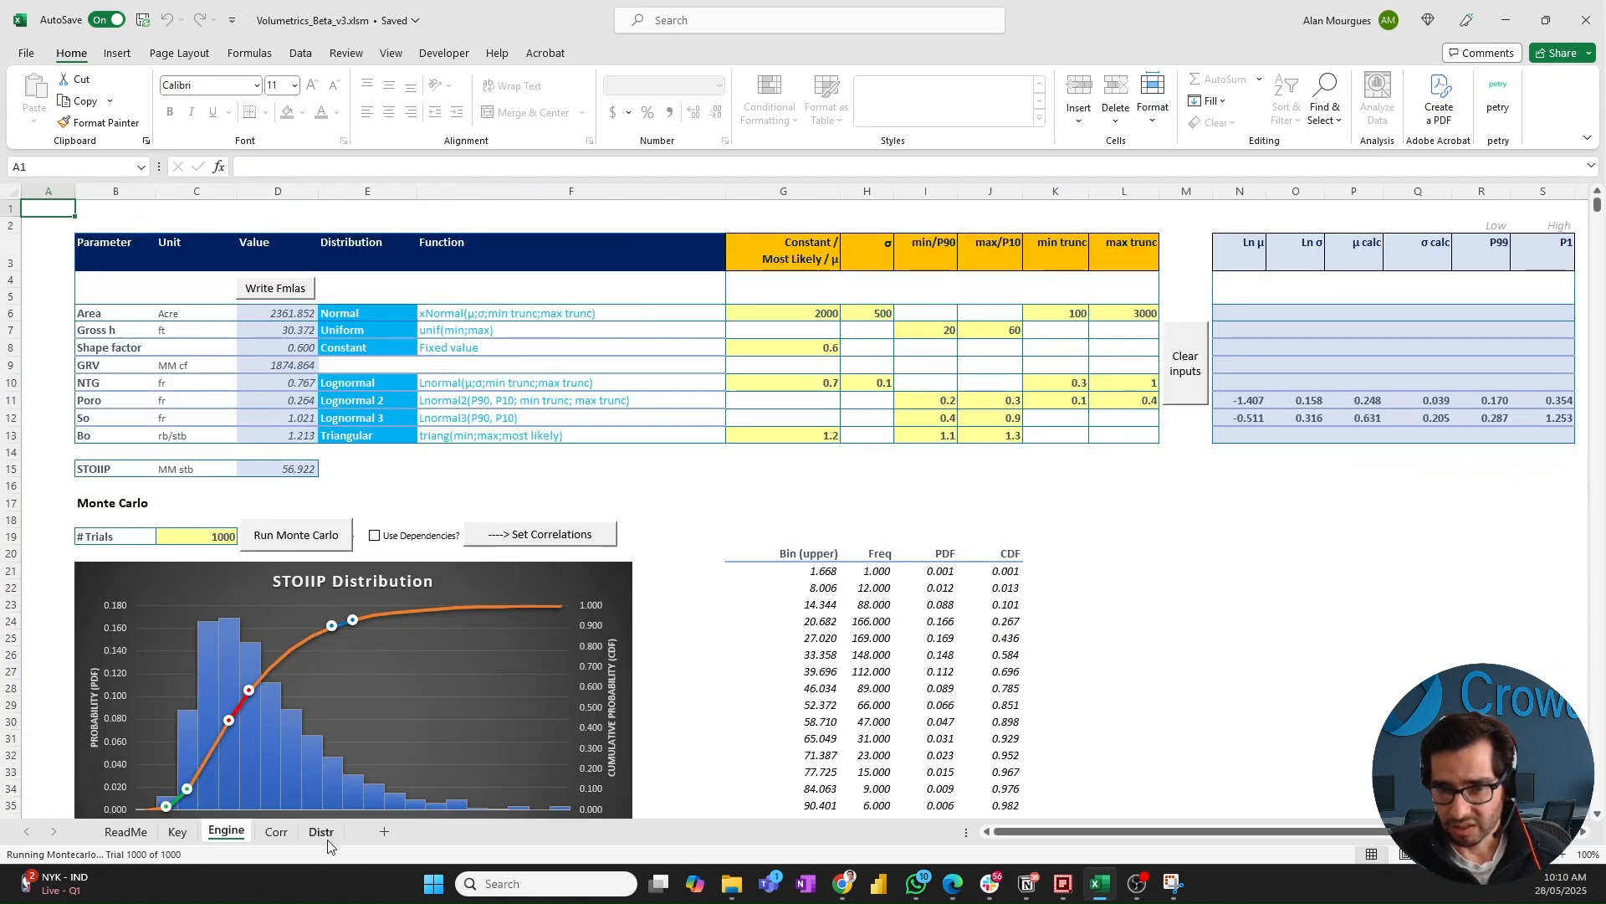
left_click(325, 836)
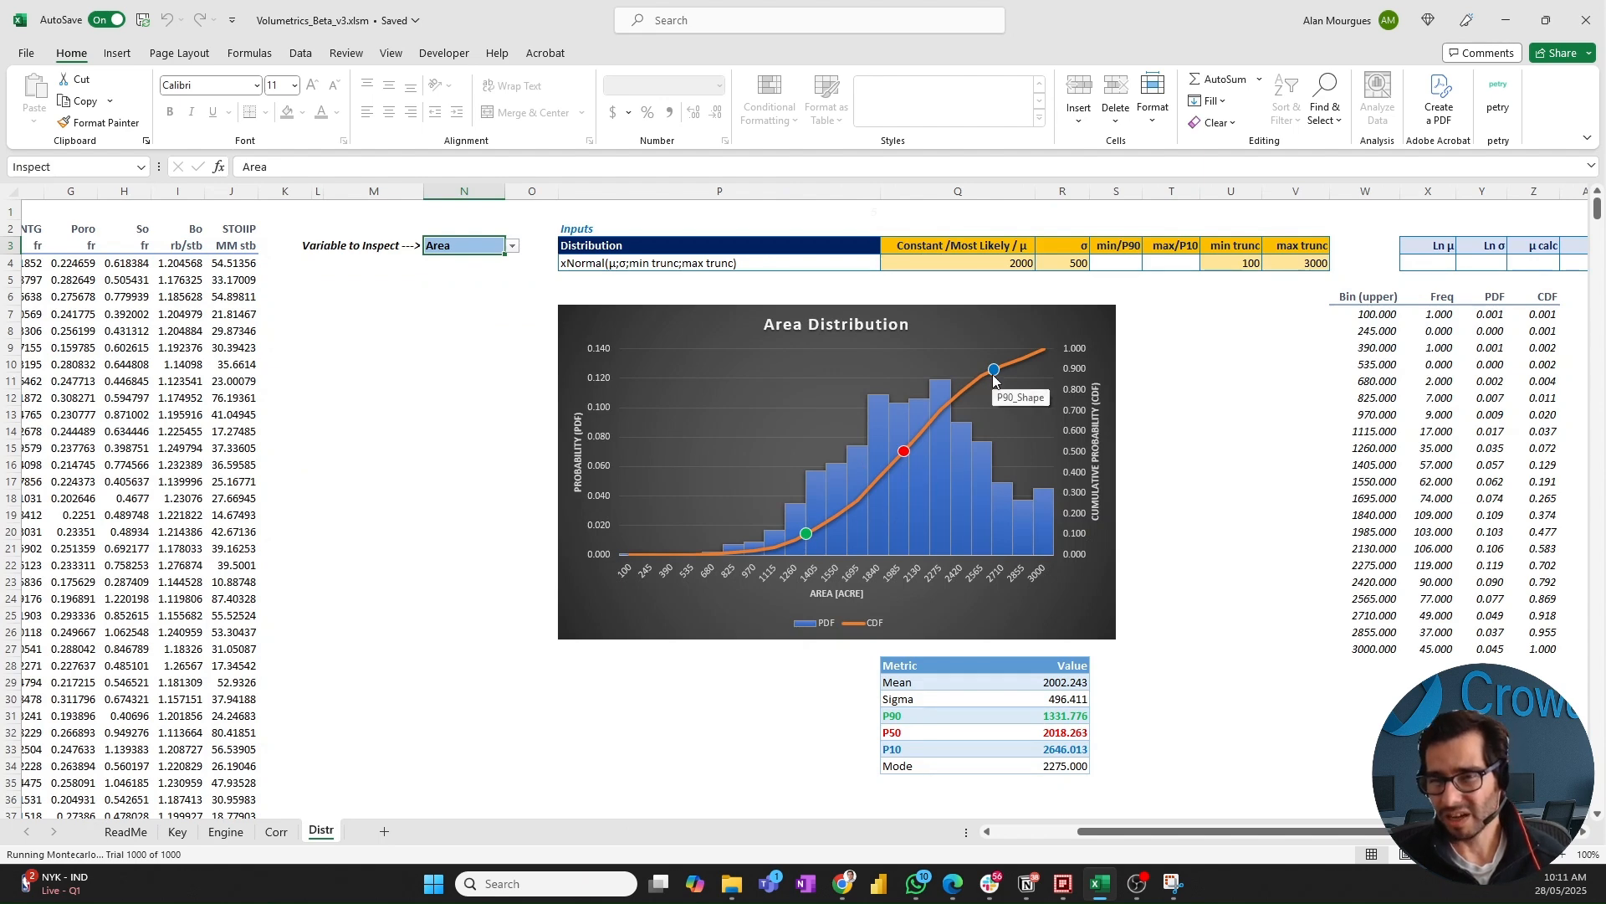
left_click(227, 832)
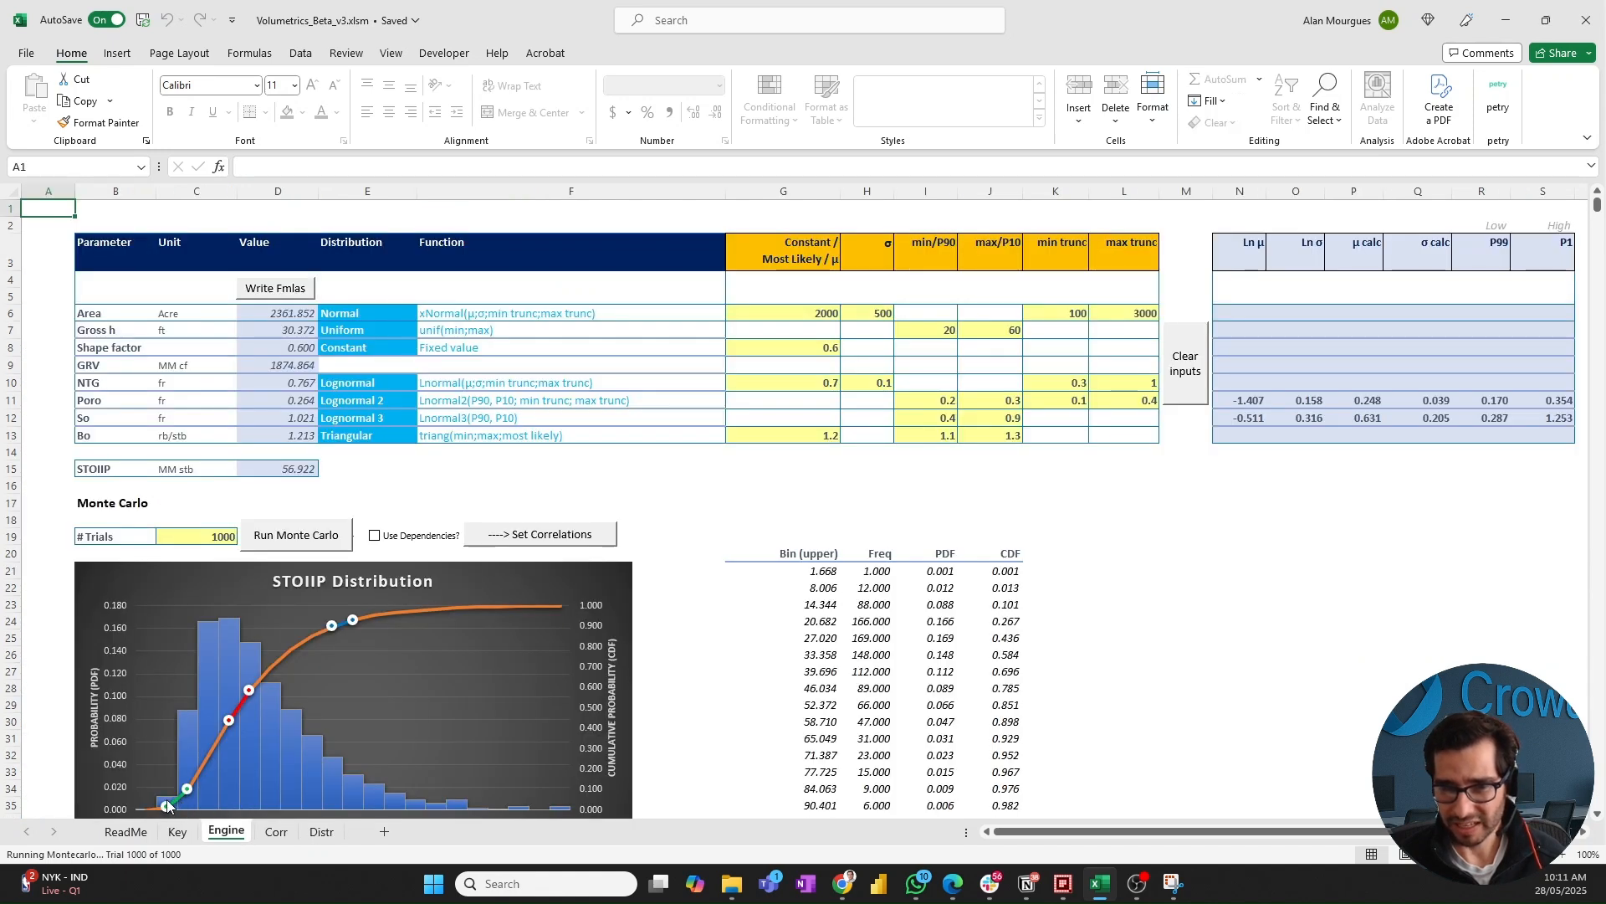
scroll(172, 799, "down", 2)
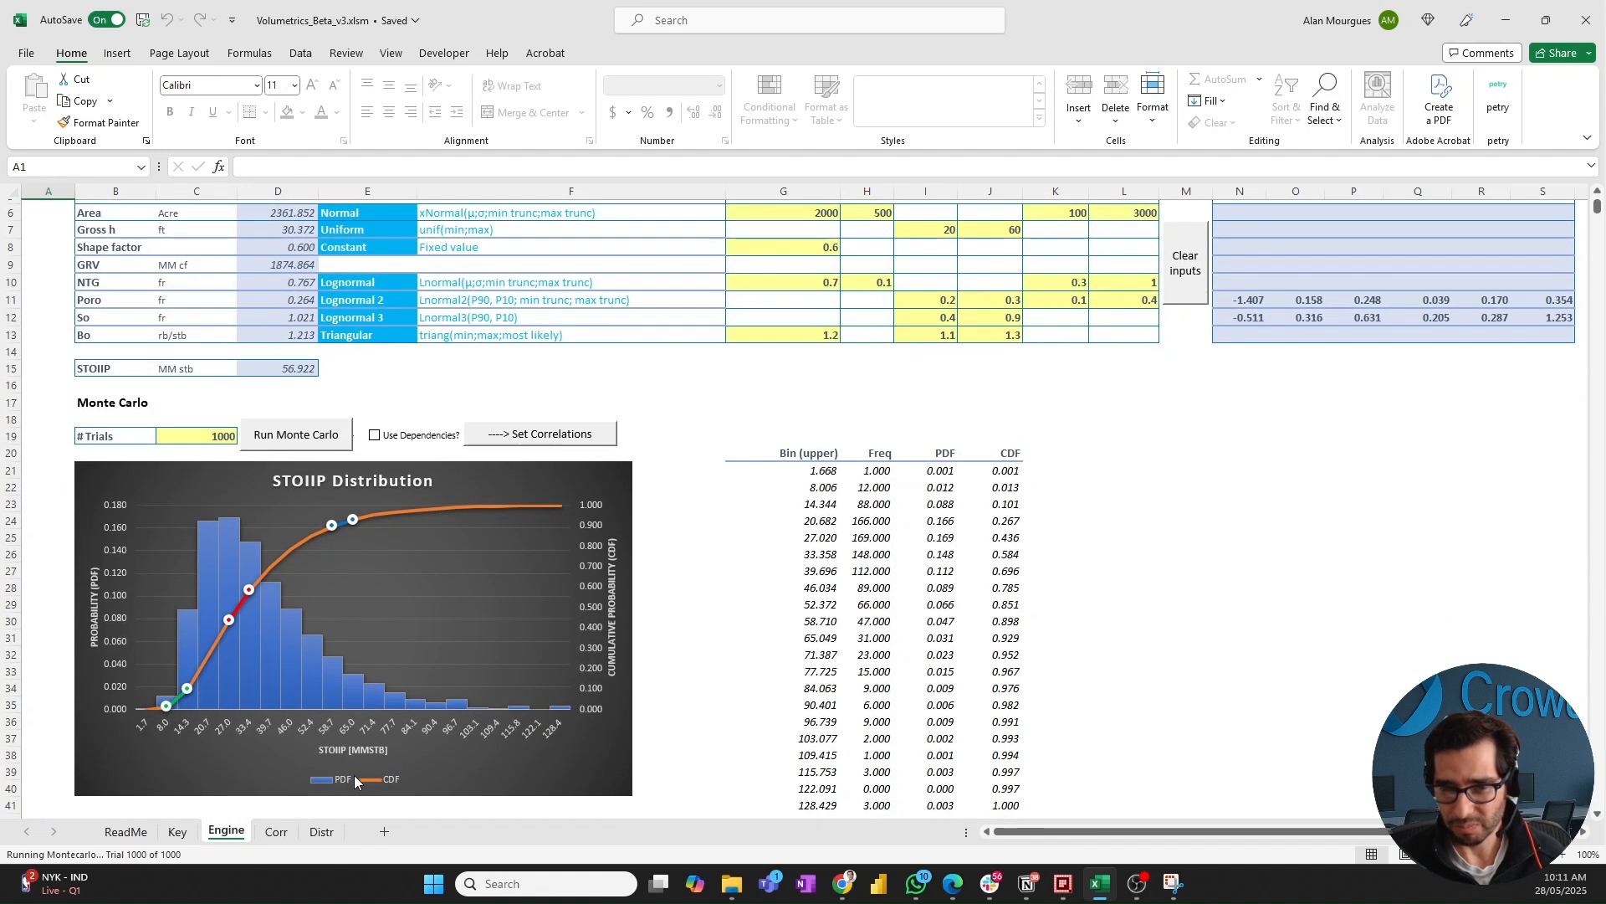
left_click(323, 831)
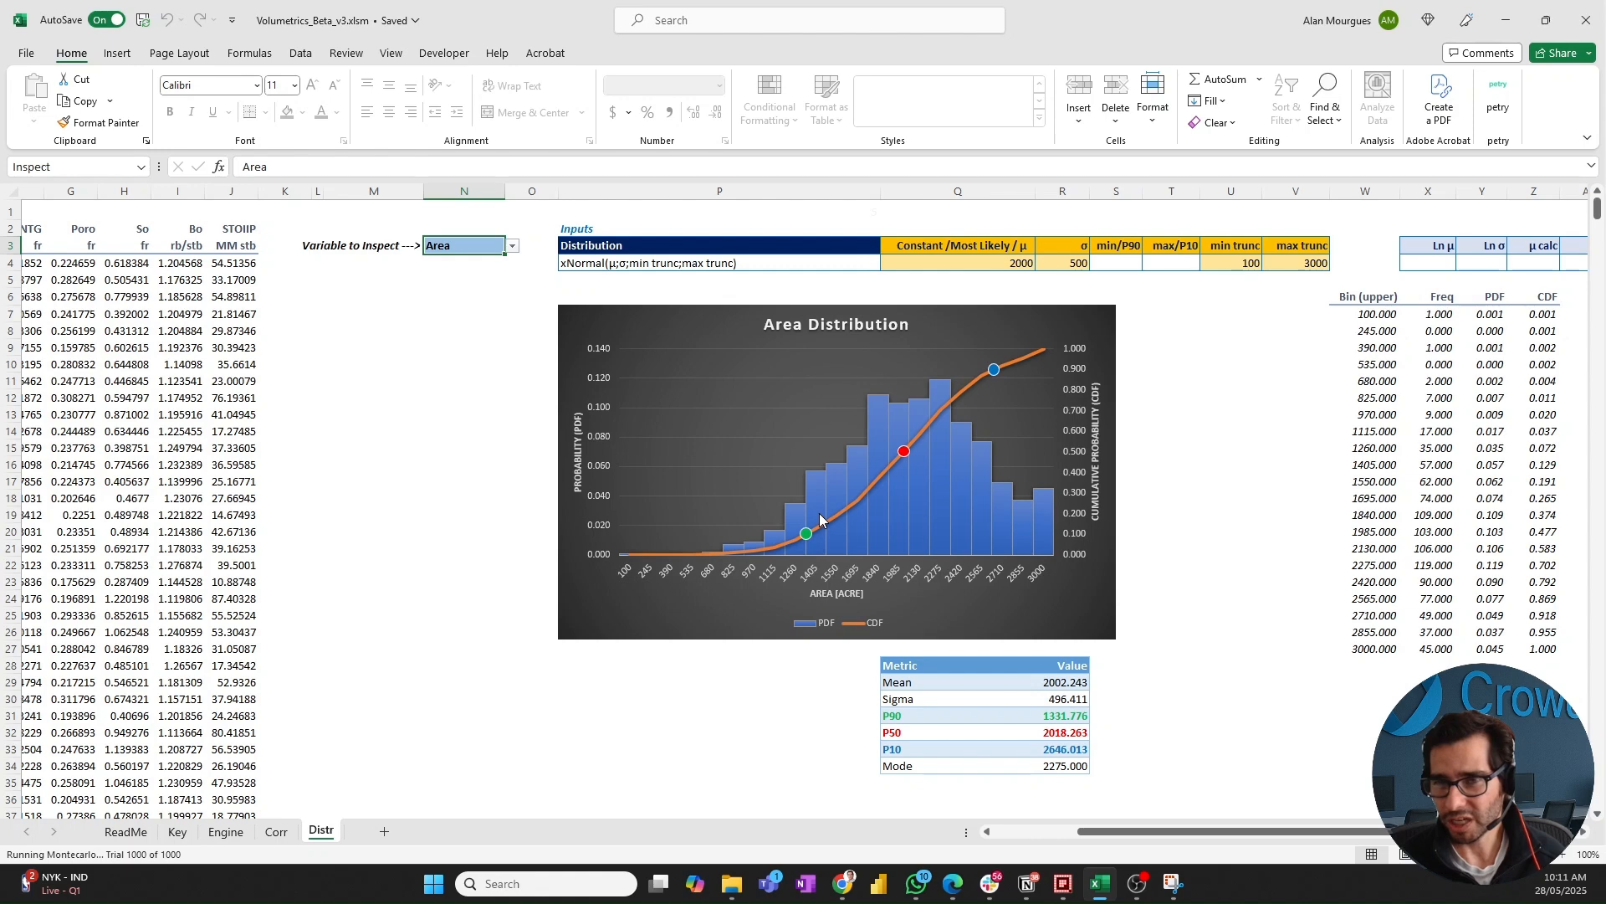
mouse_move(821, 520)
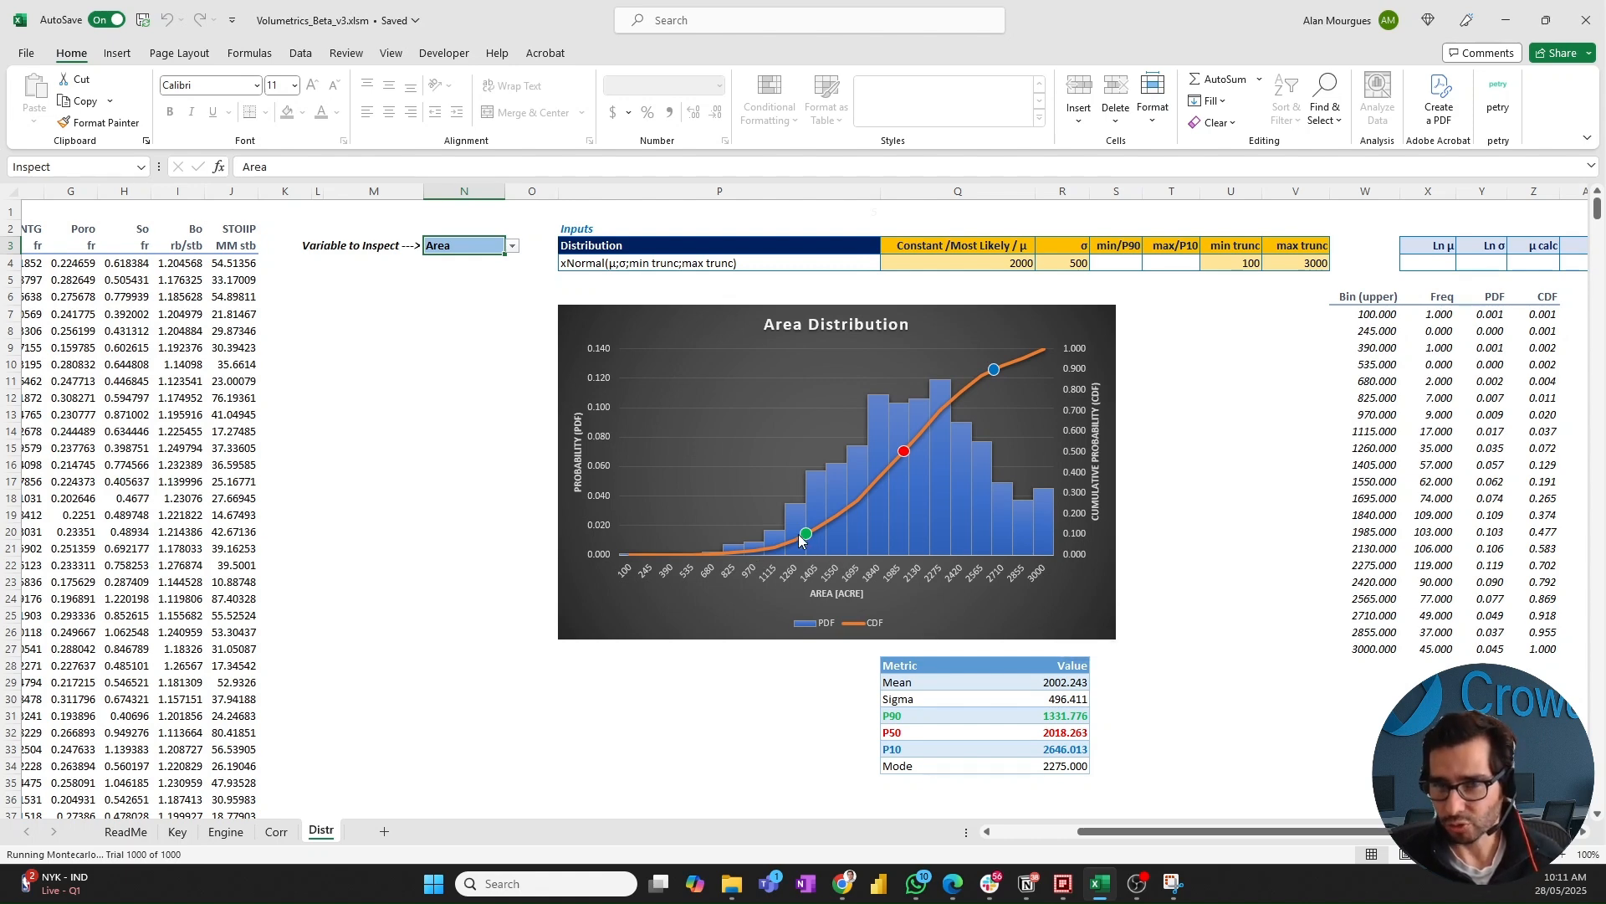
left_click(180, 835)
left_click(226, 833)
scroll(592, 629, "down", 1)
scroll(592, 629, "up", 2)
scroll(645, 602, "down", 2)
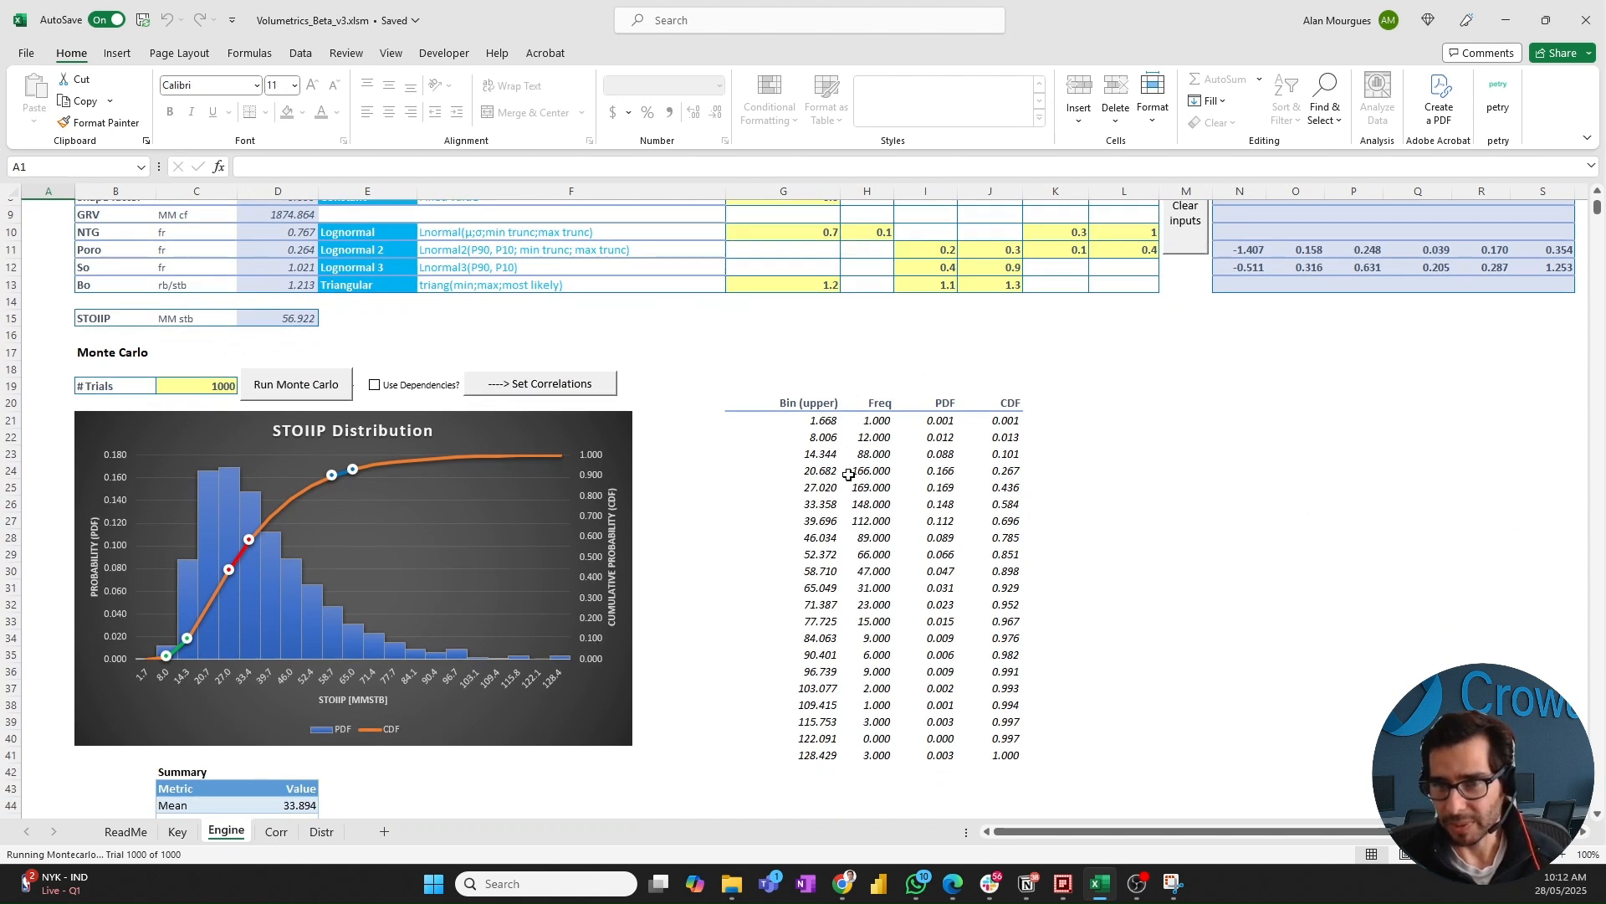
- Choose Gross h as the variable to inspect on the Distr sheet and review its uniform distribution
left_click(323, 833)
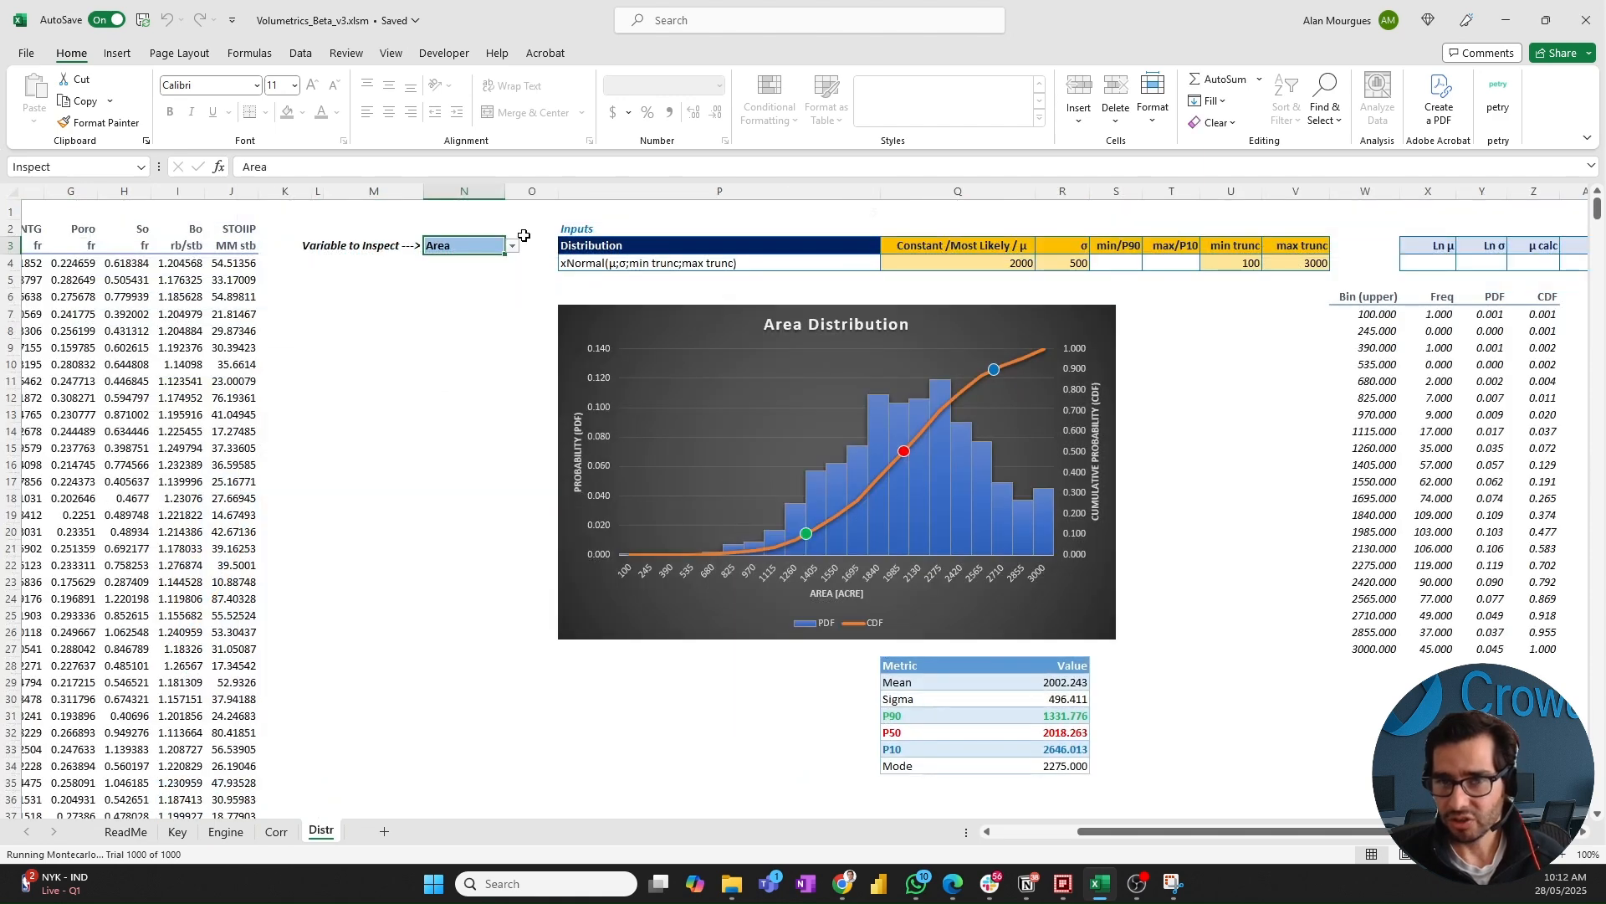
left_click(513, 246)
left_click(474, 278)
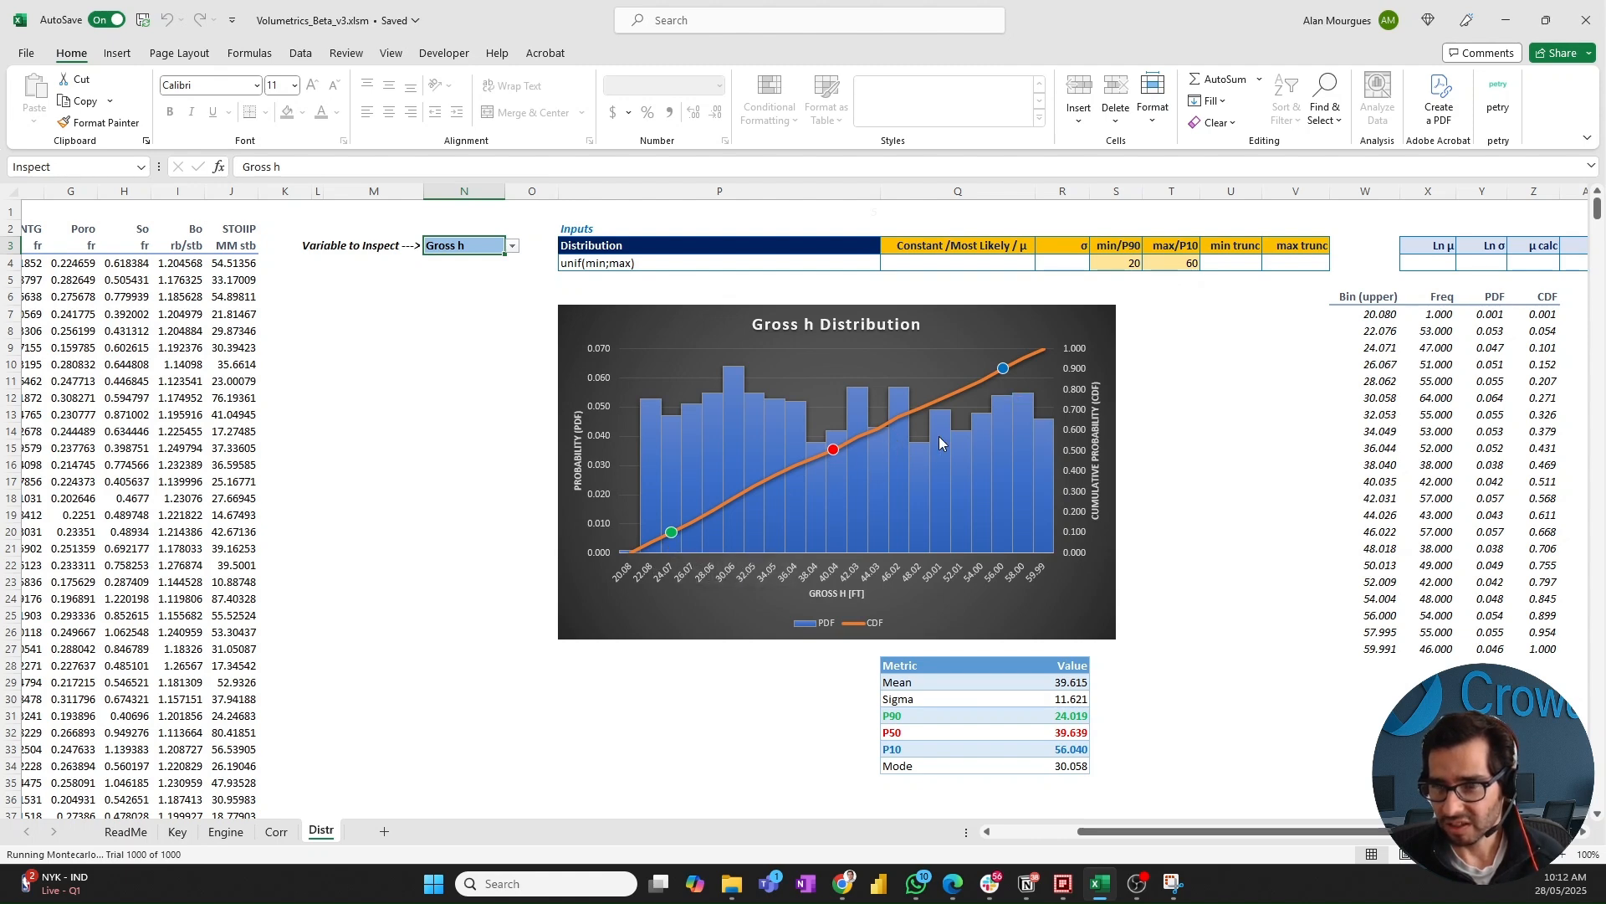
mouse_move(1024, 409)
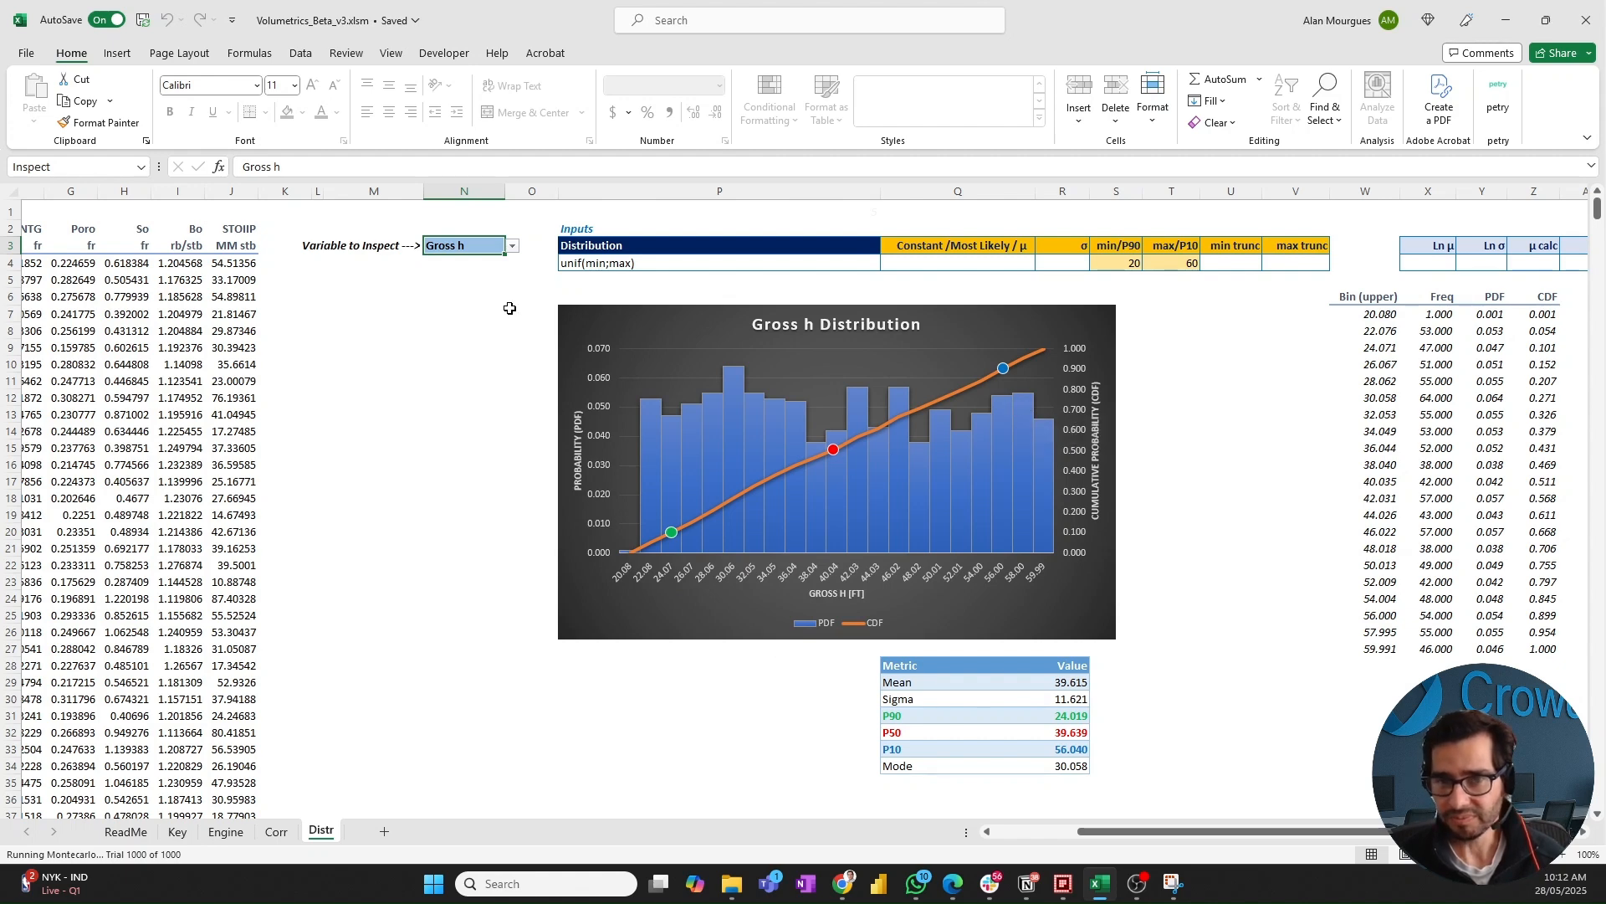
- Inspect the Shape factor distribution, followed by the GRV distribution, using the variable selector on the Distr sheet
left_click(512, 246)
left_click(489, 291)
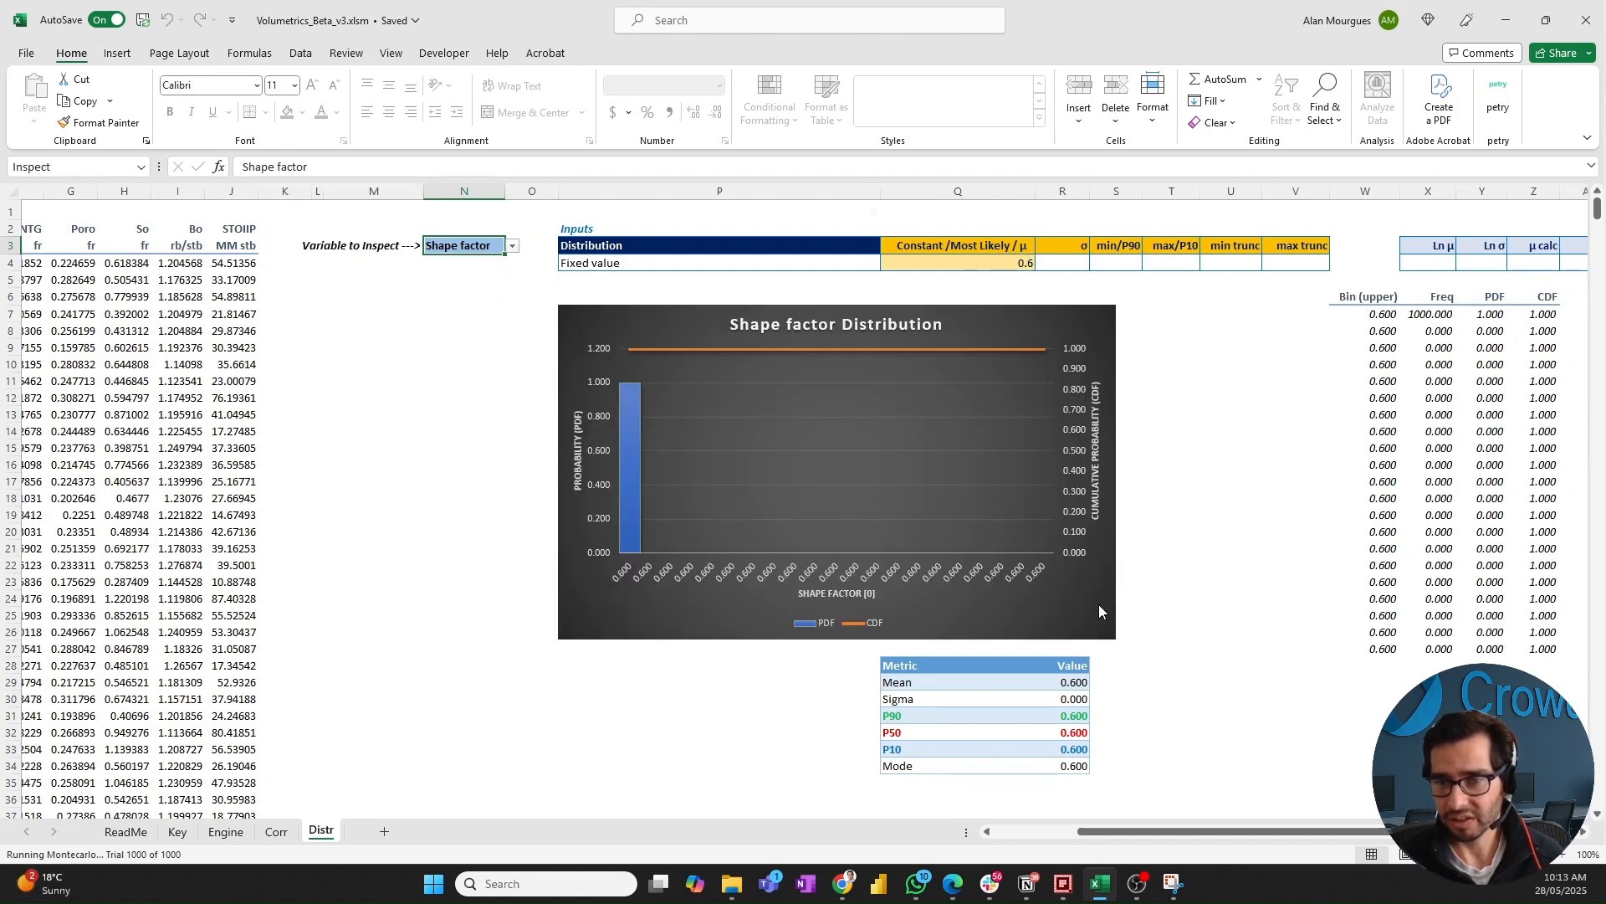
left_click(512, 246)
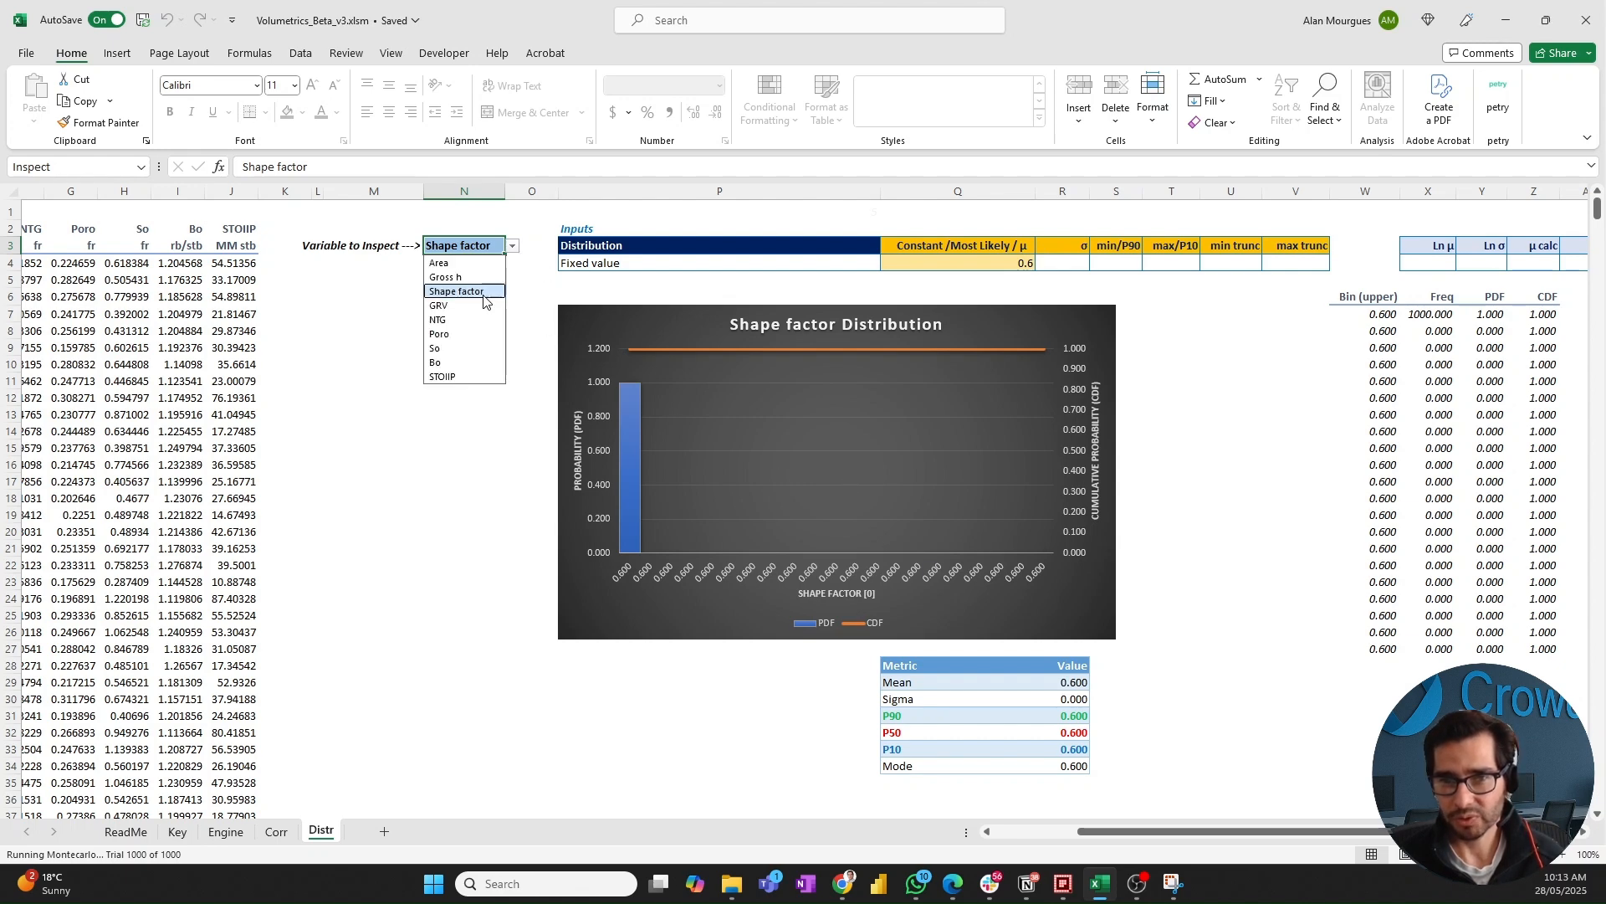
left_click(481, 309)
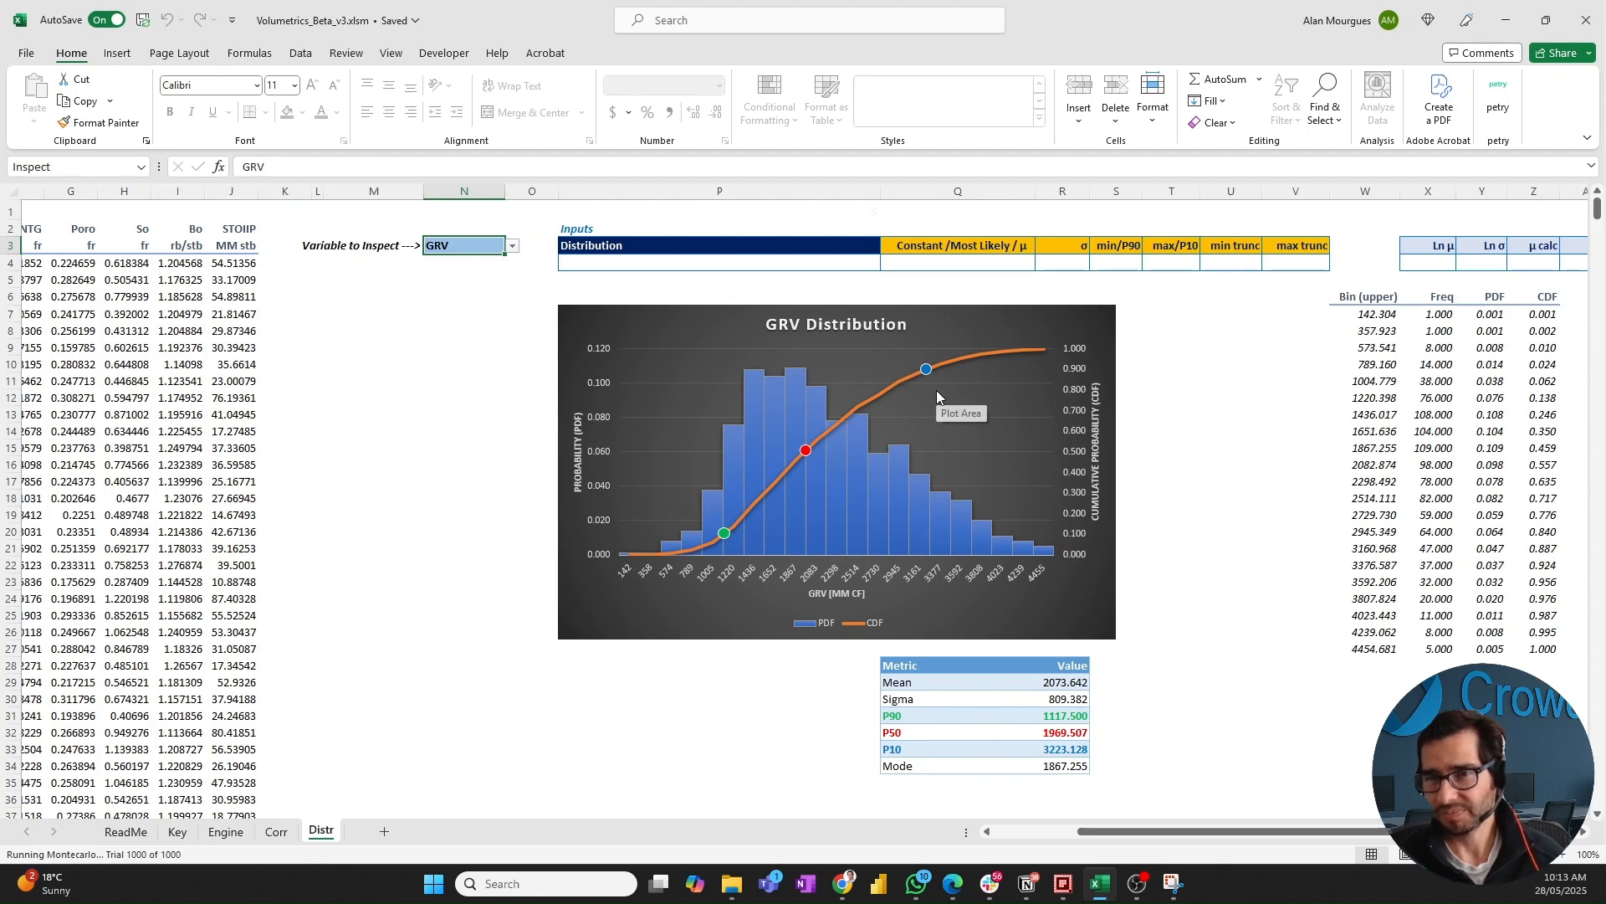
- Choose NTG as the variable to inspect and check its mean and sigma cells against the lognormal inputs
left_click(512, 245)
left_click(466, 320)
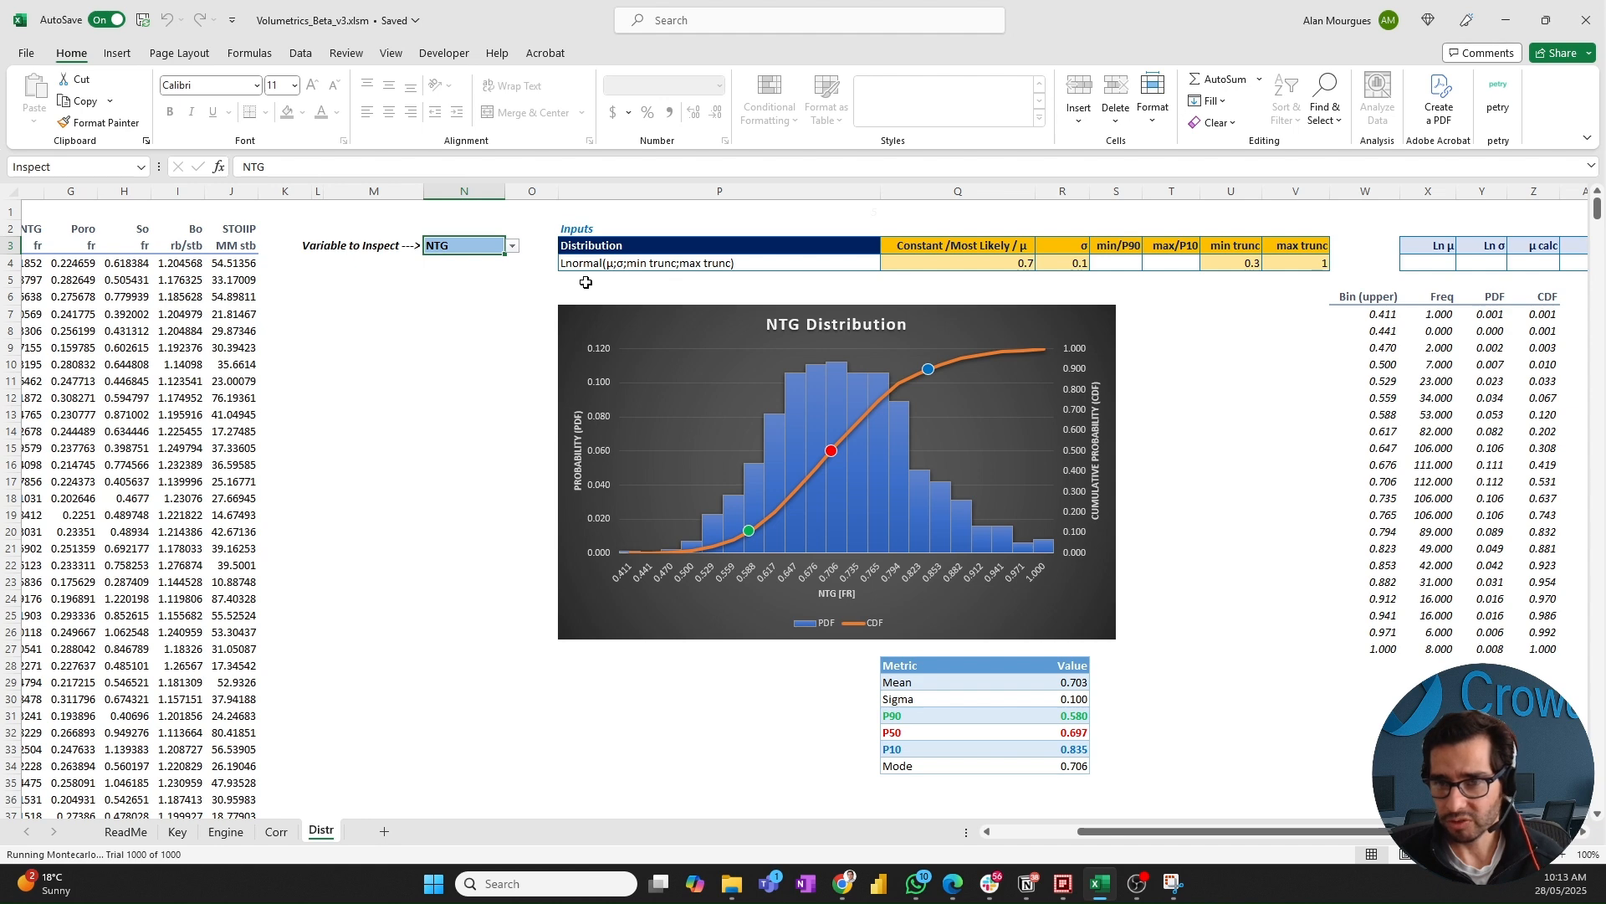
mouse_move(697, 554)
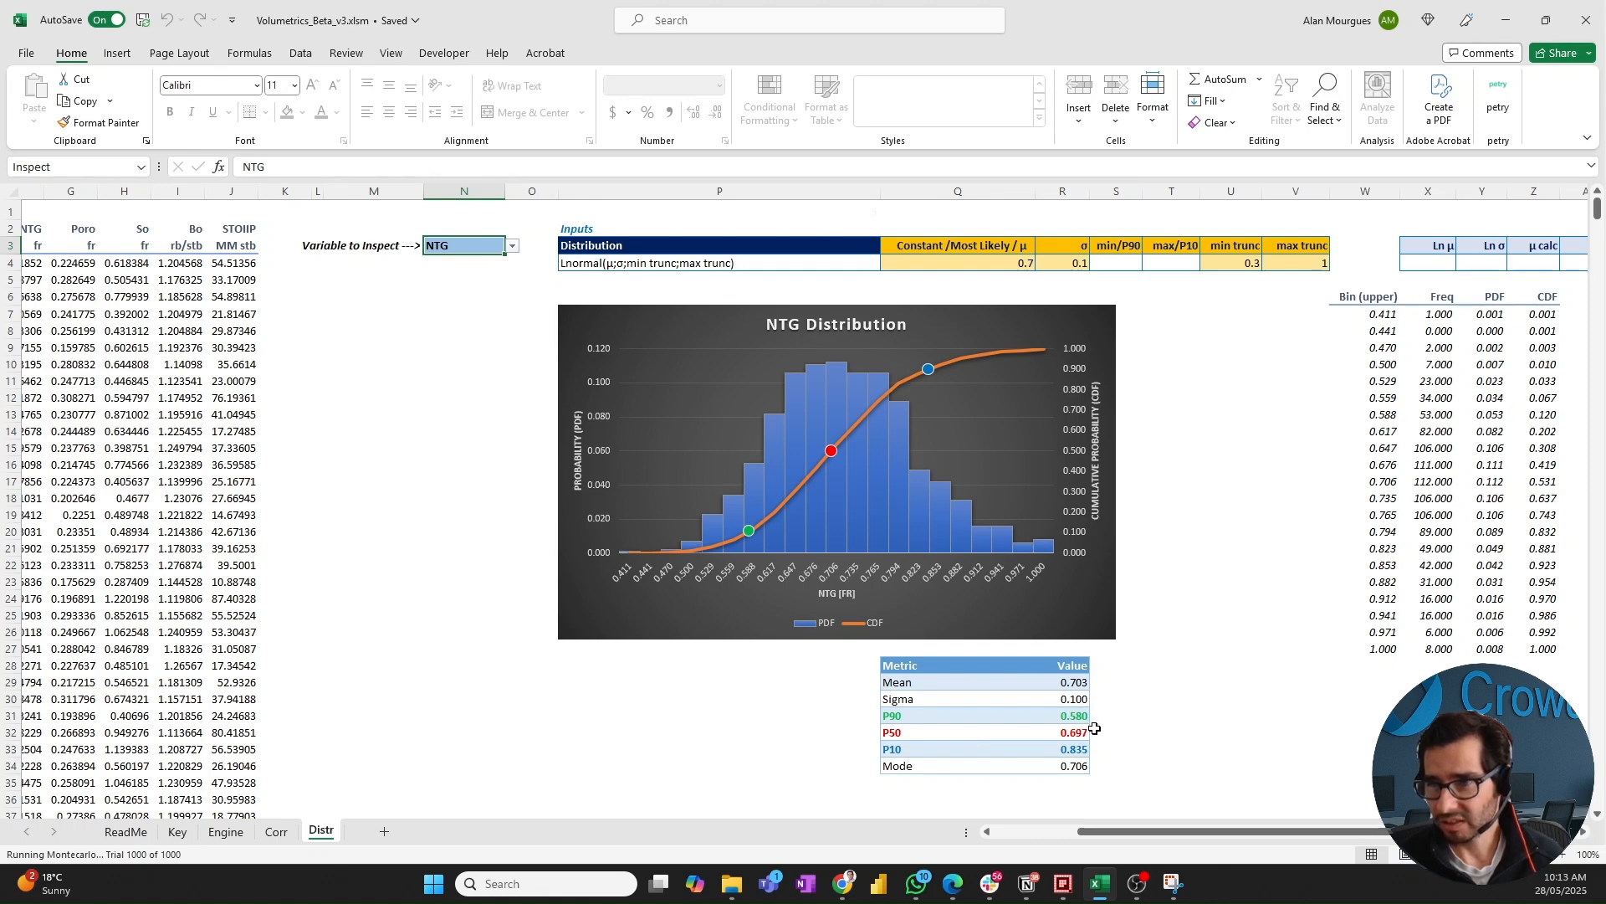
mouse_move(1305, 833)
left_mouse_down()
mouse_move(1339, 834)
mouse_move(1303, 837)
left_mouse_up()
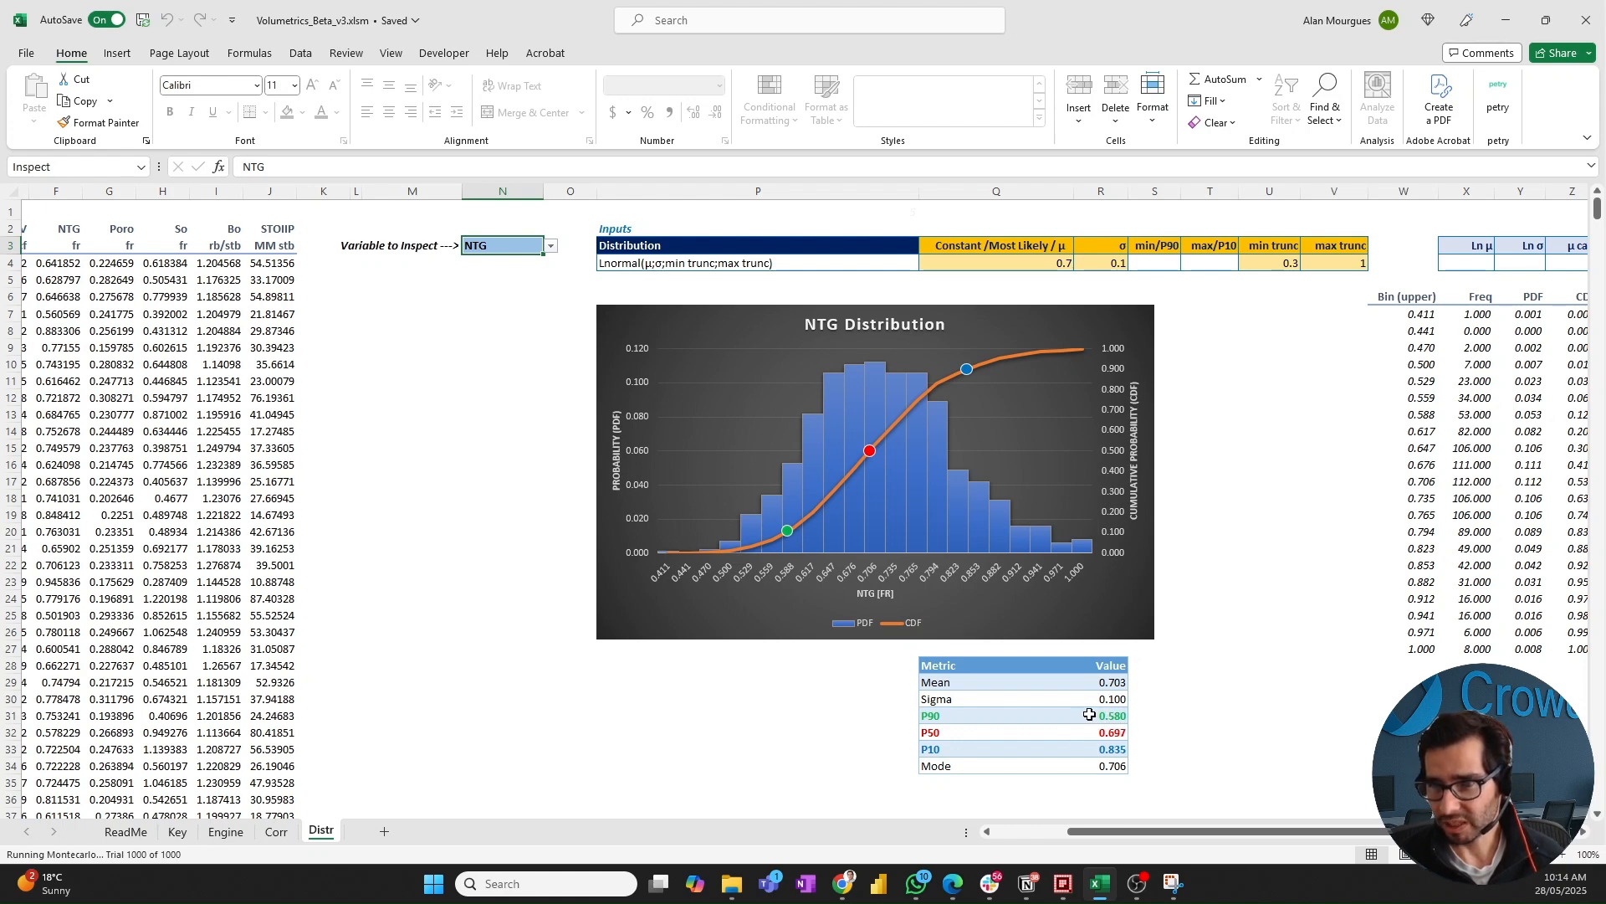
left_click_drag(1114, 681, 1113, 699)
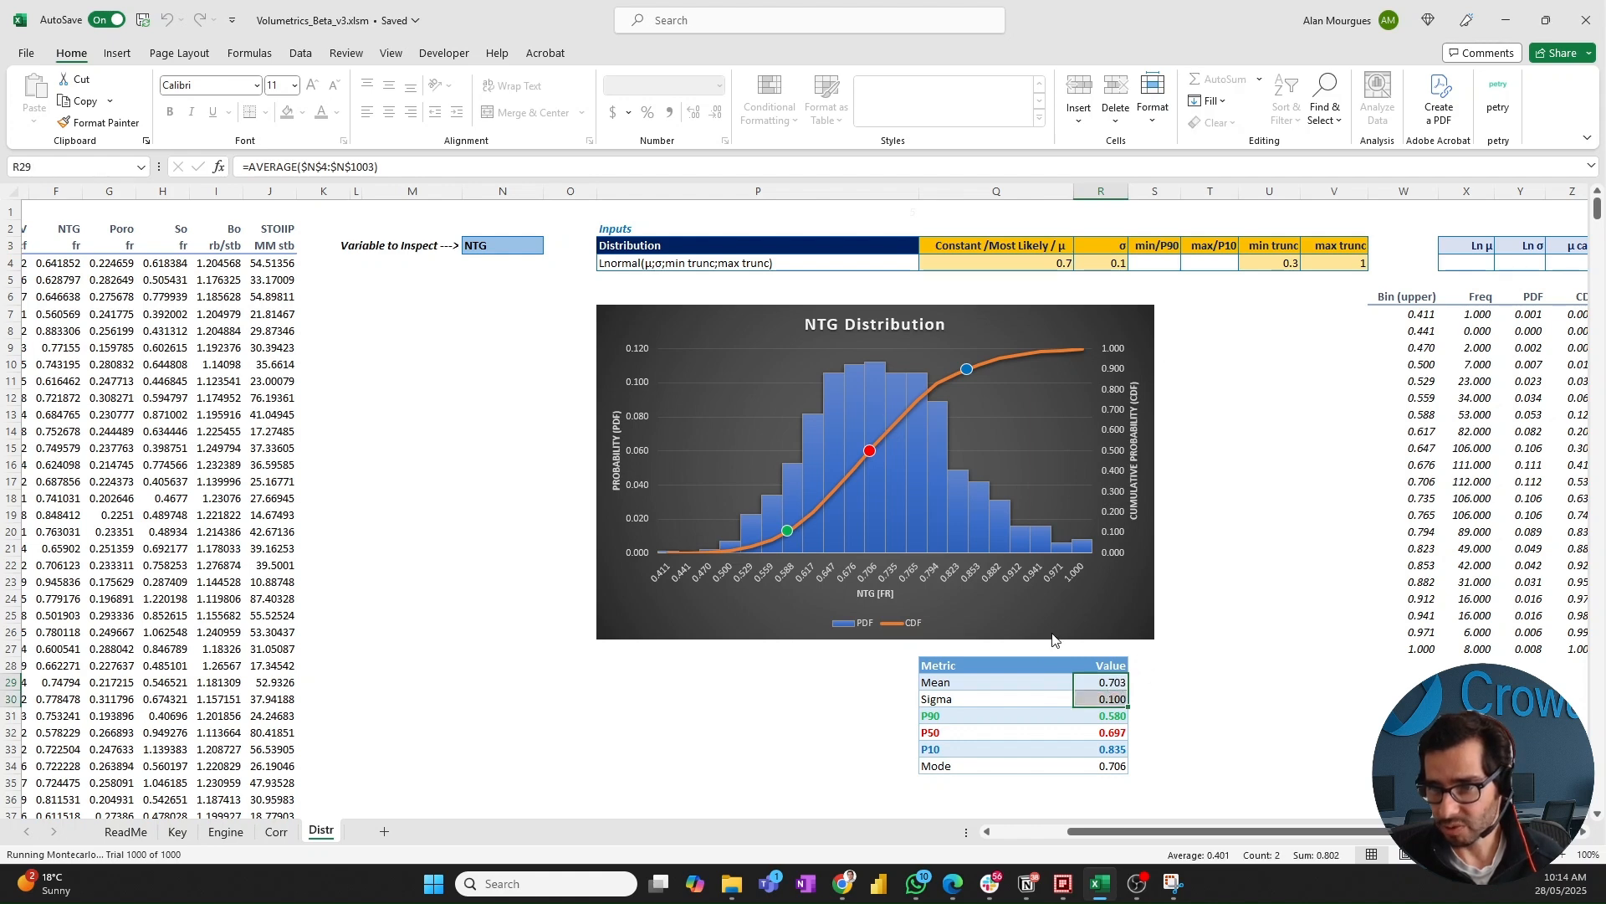
left_click(1113, 702)
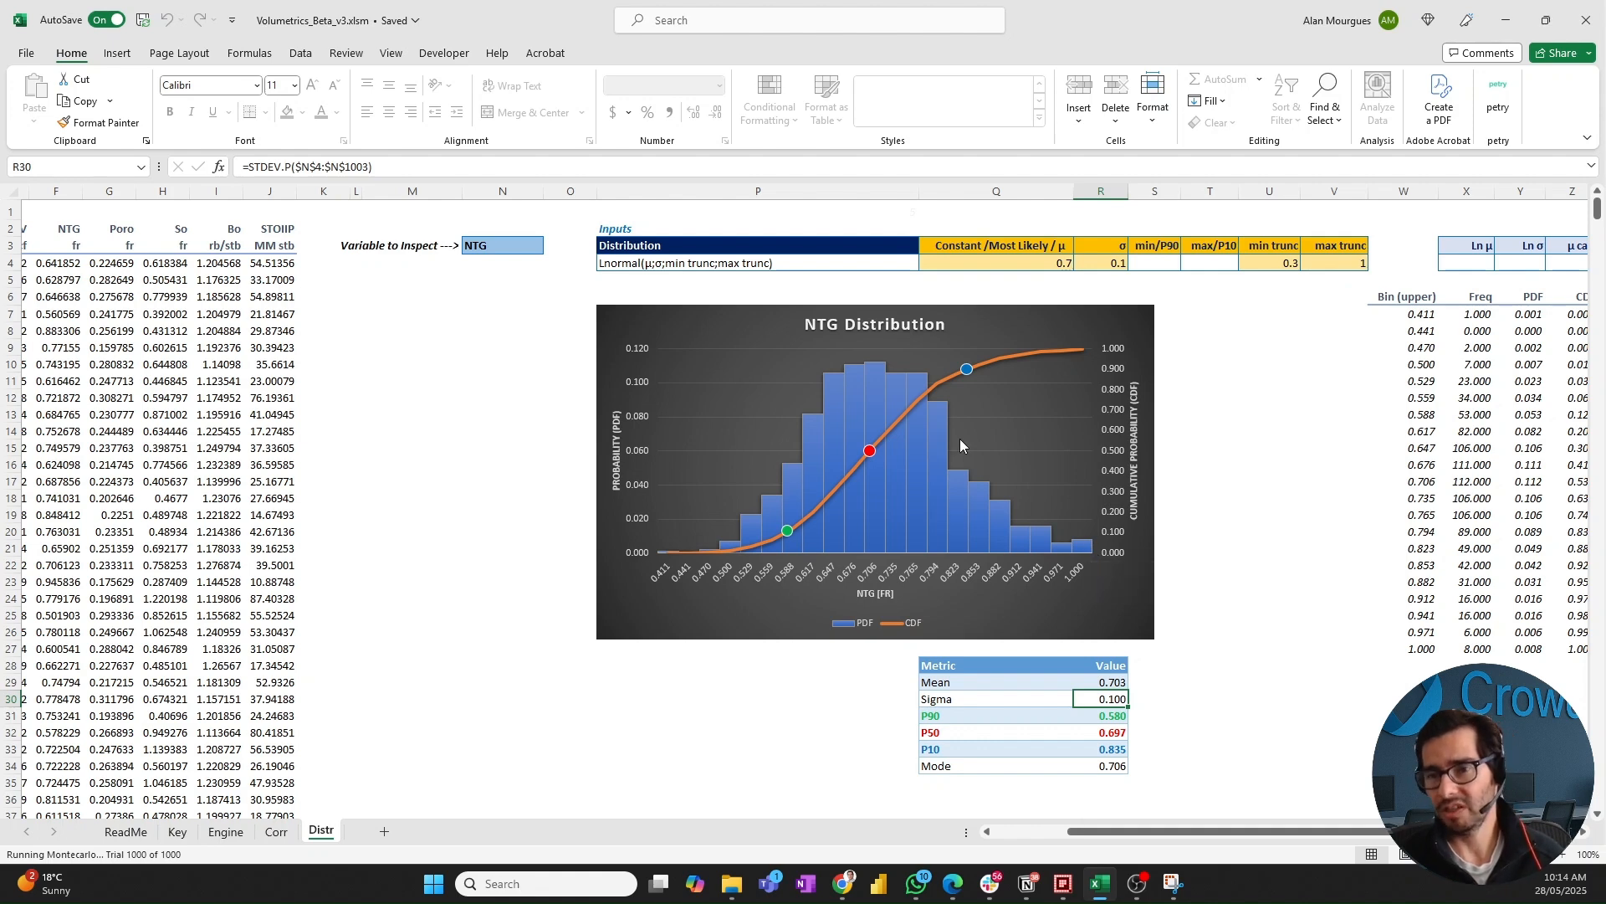
- Switch the inspected variable to Poro and review its distribution and percentile metrics against the P90 and P10 inputs
left_click(515, 245)
left_click(551, 245)
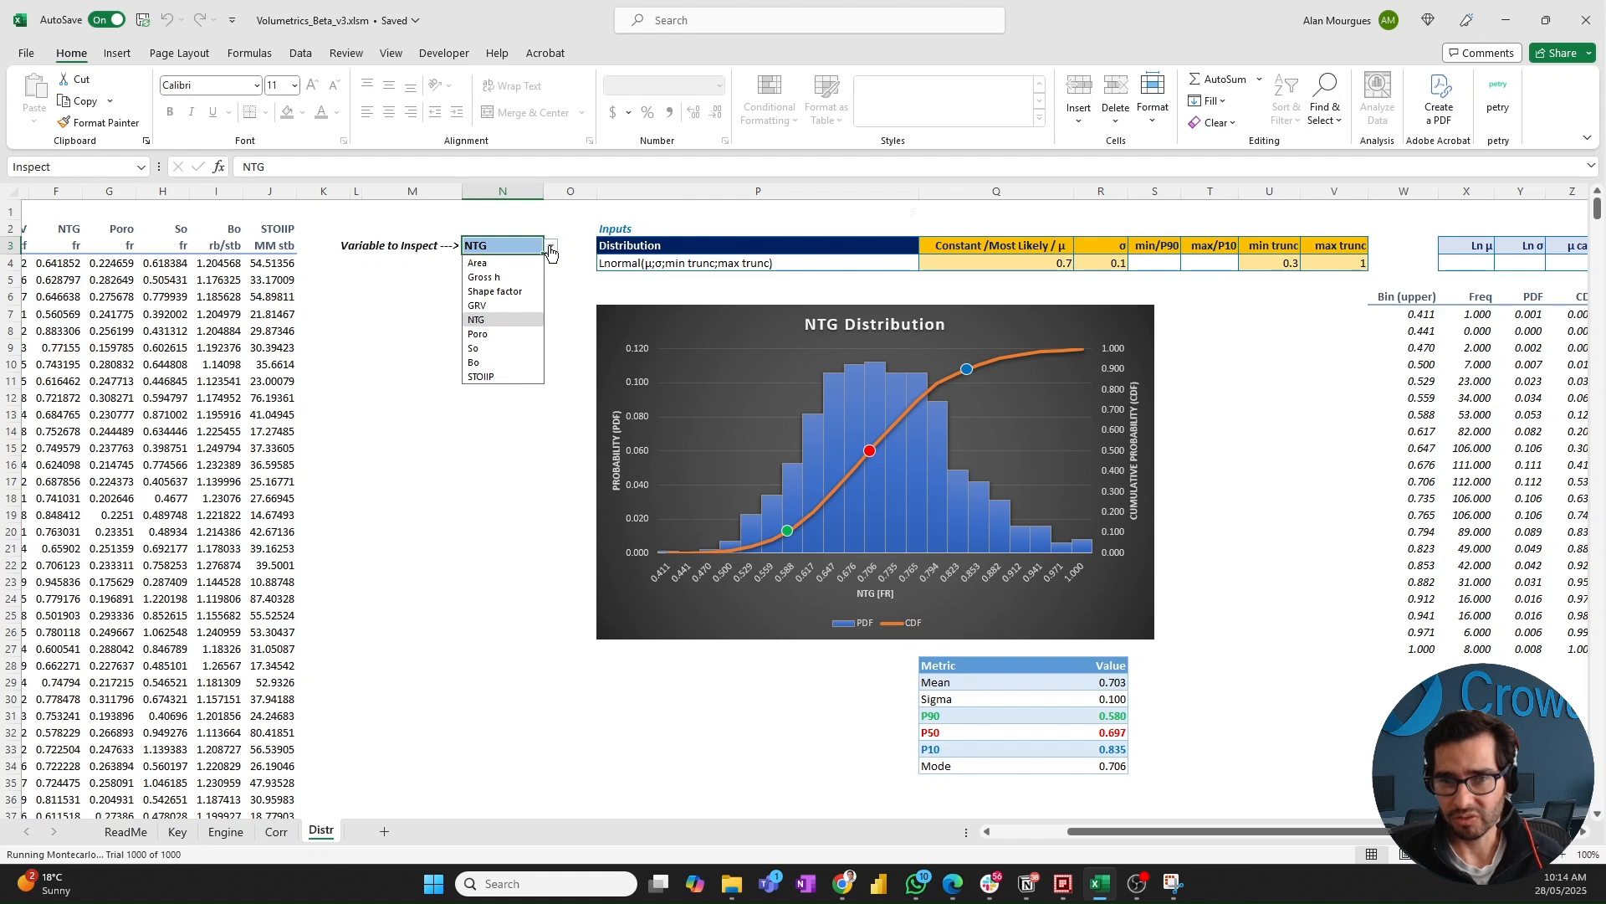
left_click(503, 333)
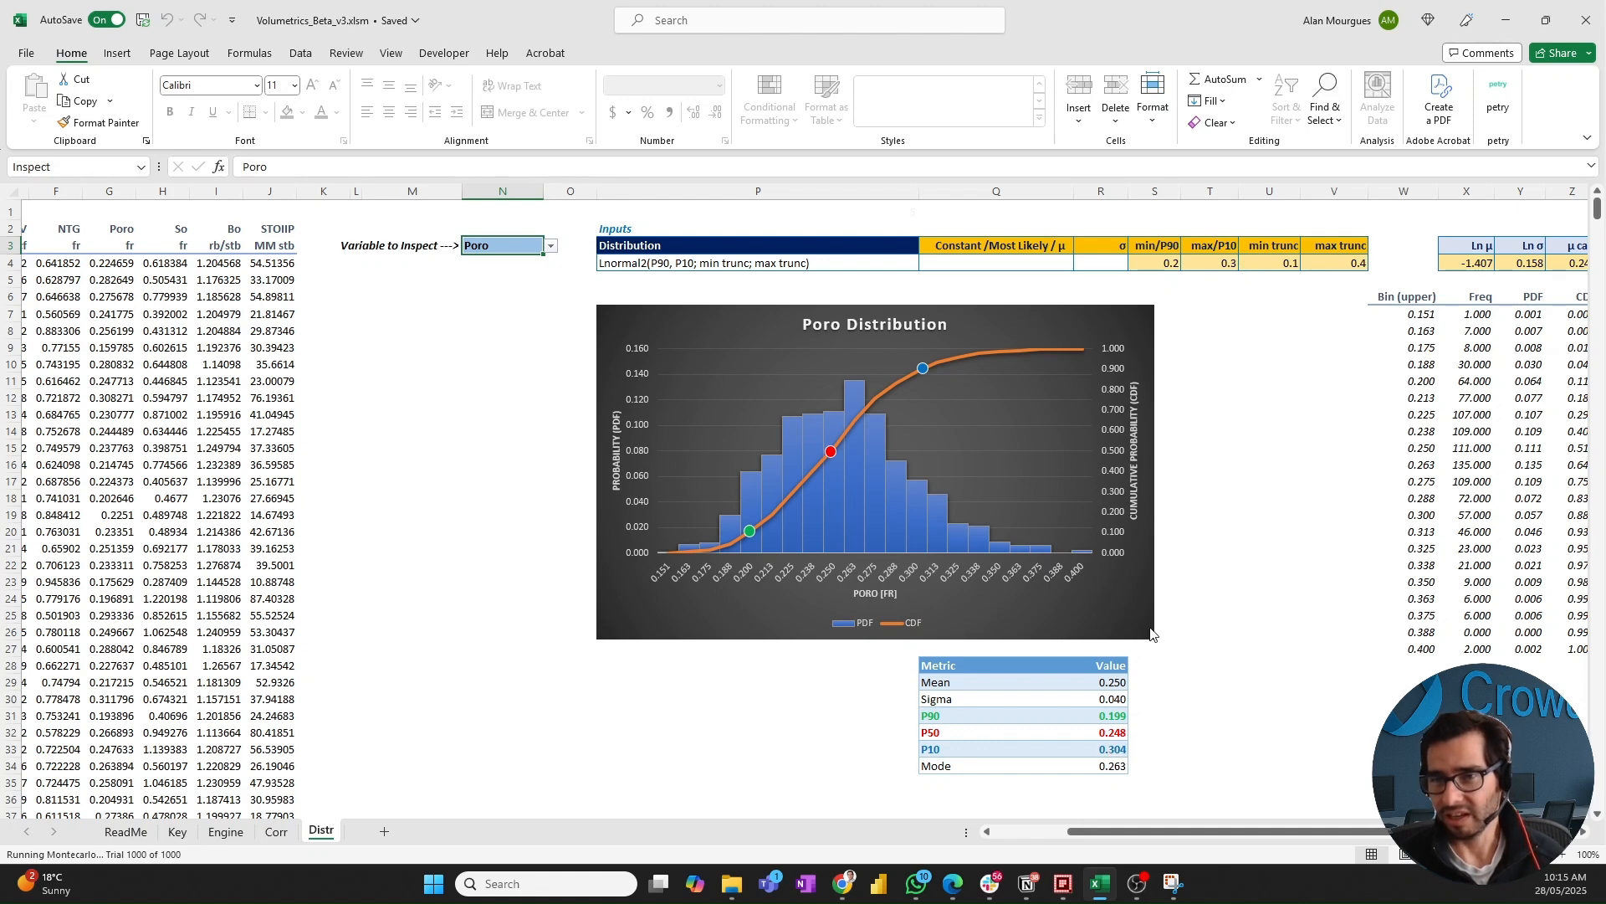
- Inspect the So distribution, followed by the triangular Bo distribution, on the Distr sheet
left_click(552, 246)
left_click(507, 348)
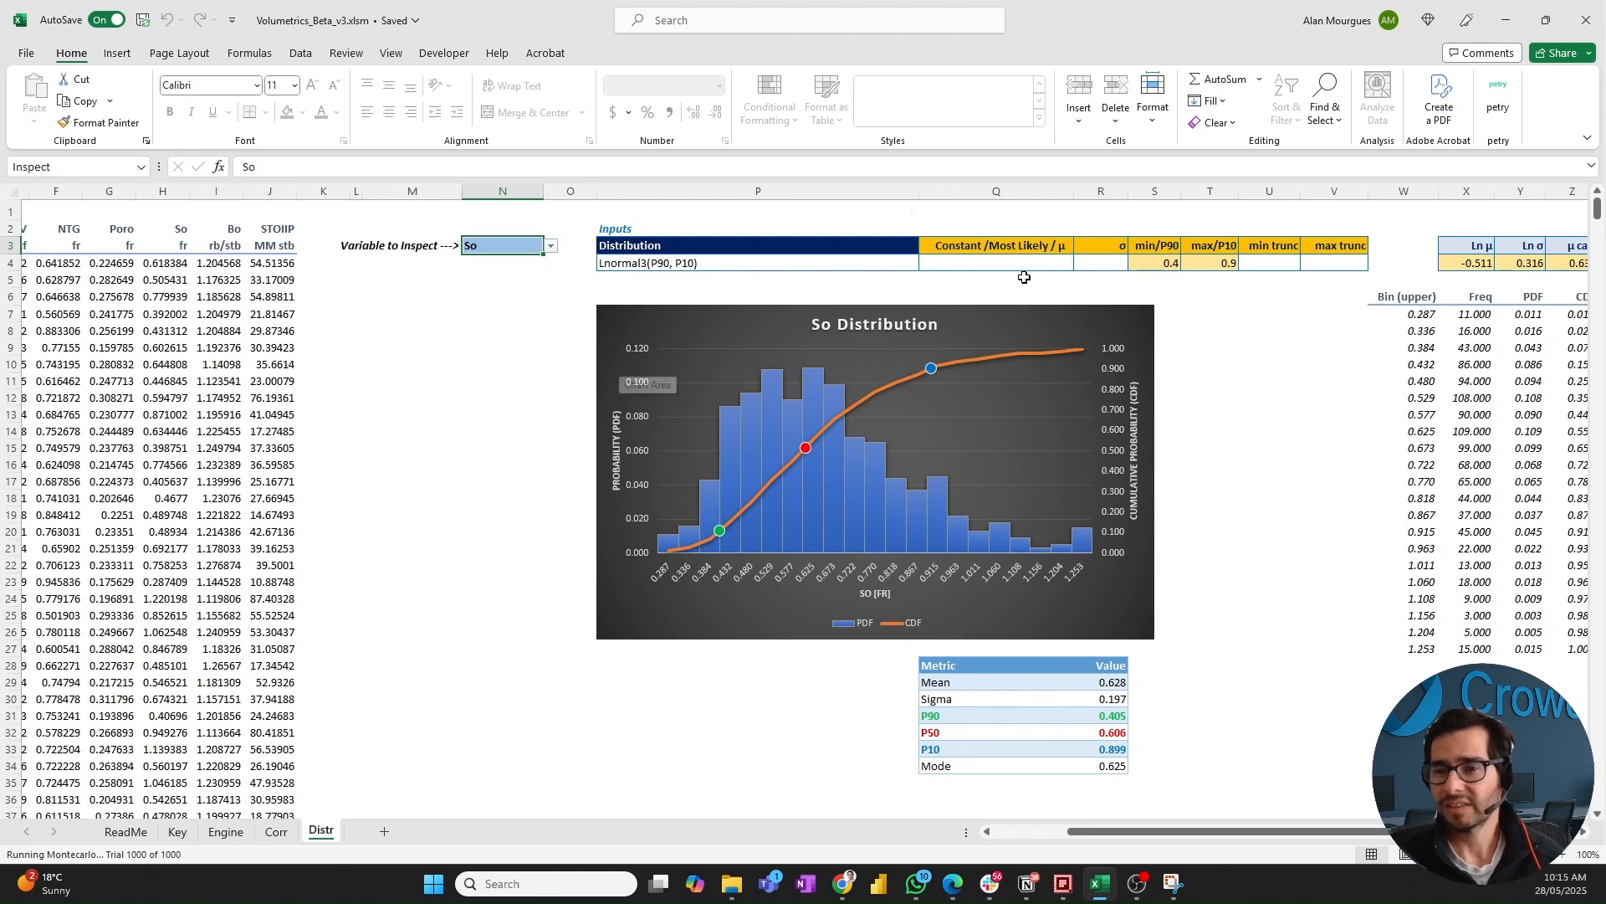
left_click(550, 248)
left_click(508, 362)
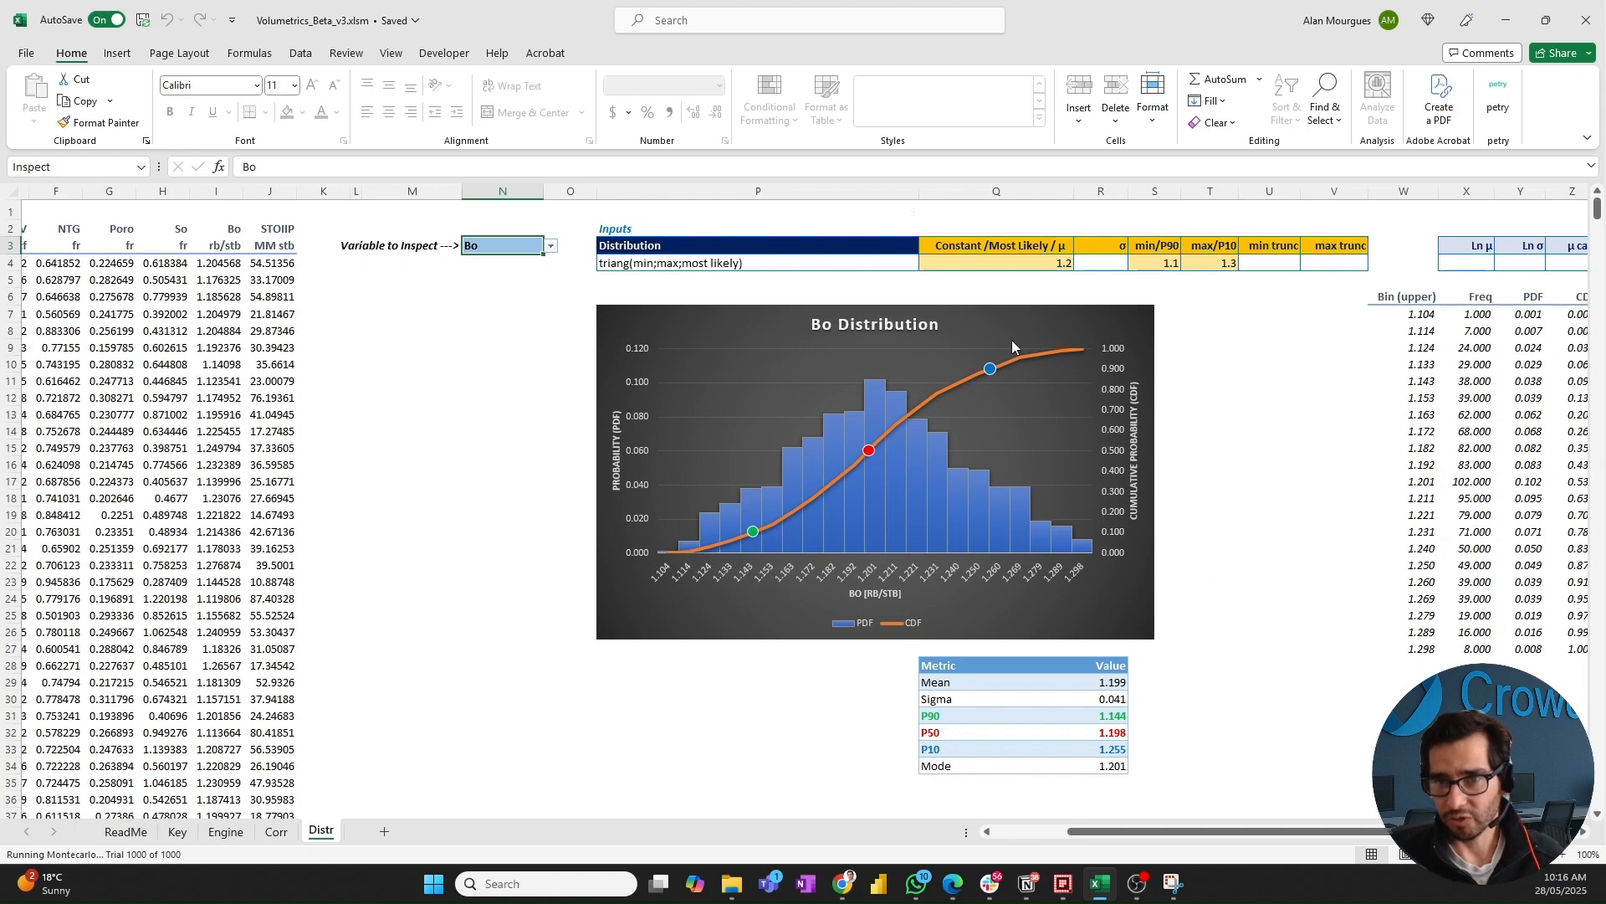
- Choose STOIIP as the variable to inspect and compare its chart and metrics with the Engine sheet's STOIIP summary
left_click(550, 245)
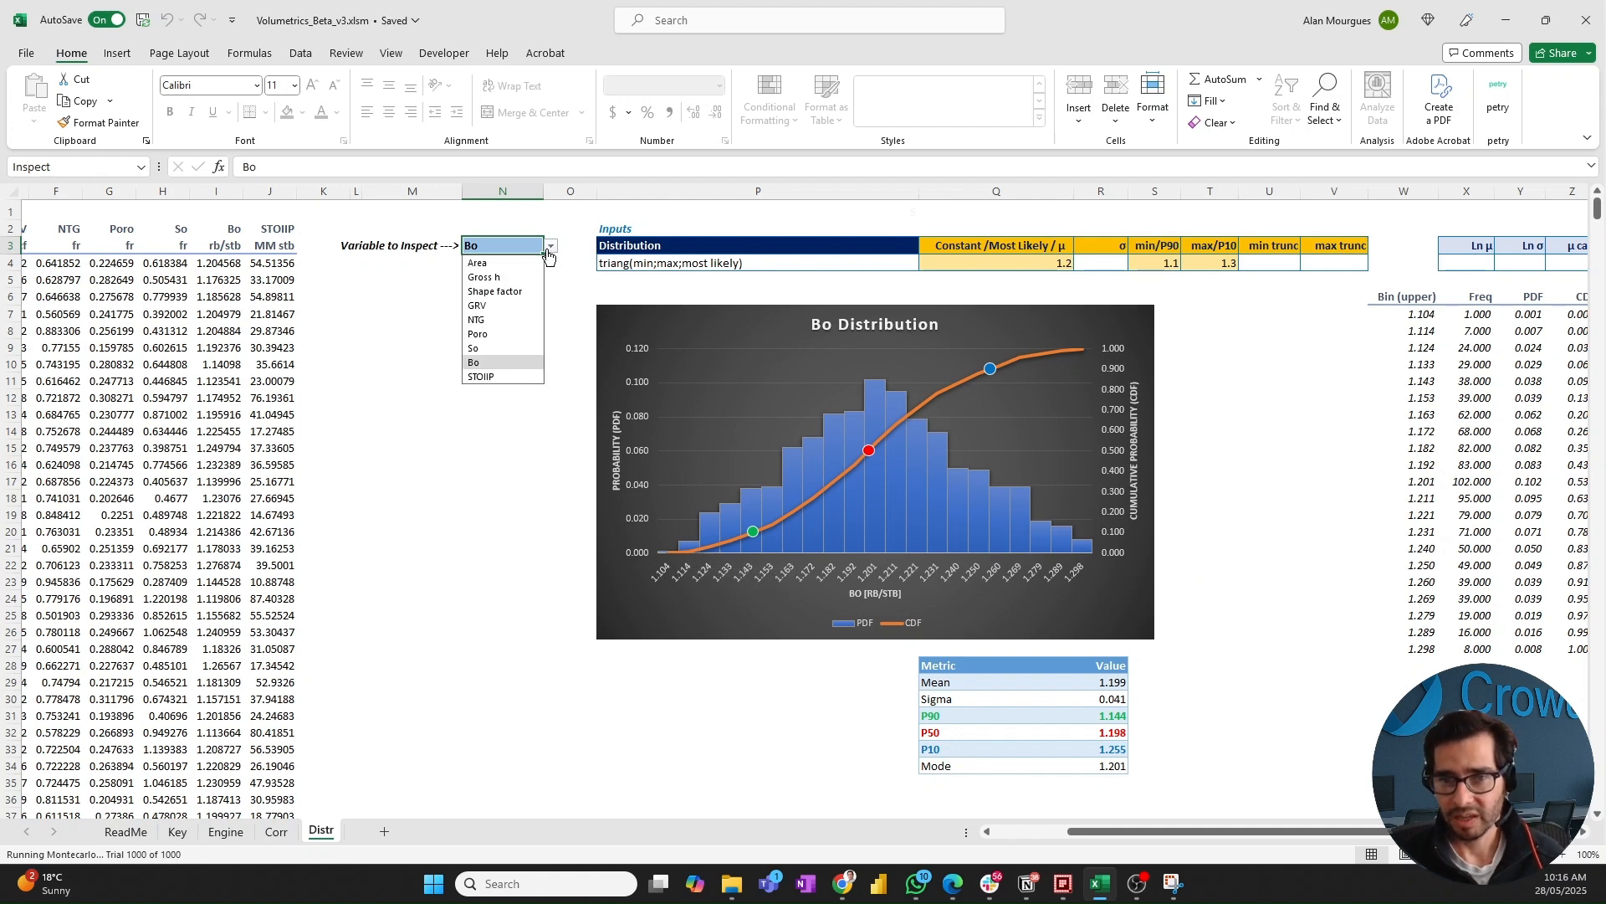
left_click(502, 378)
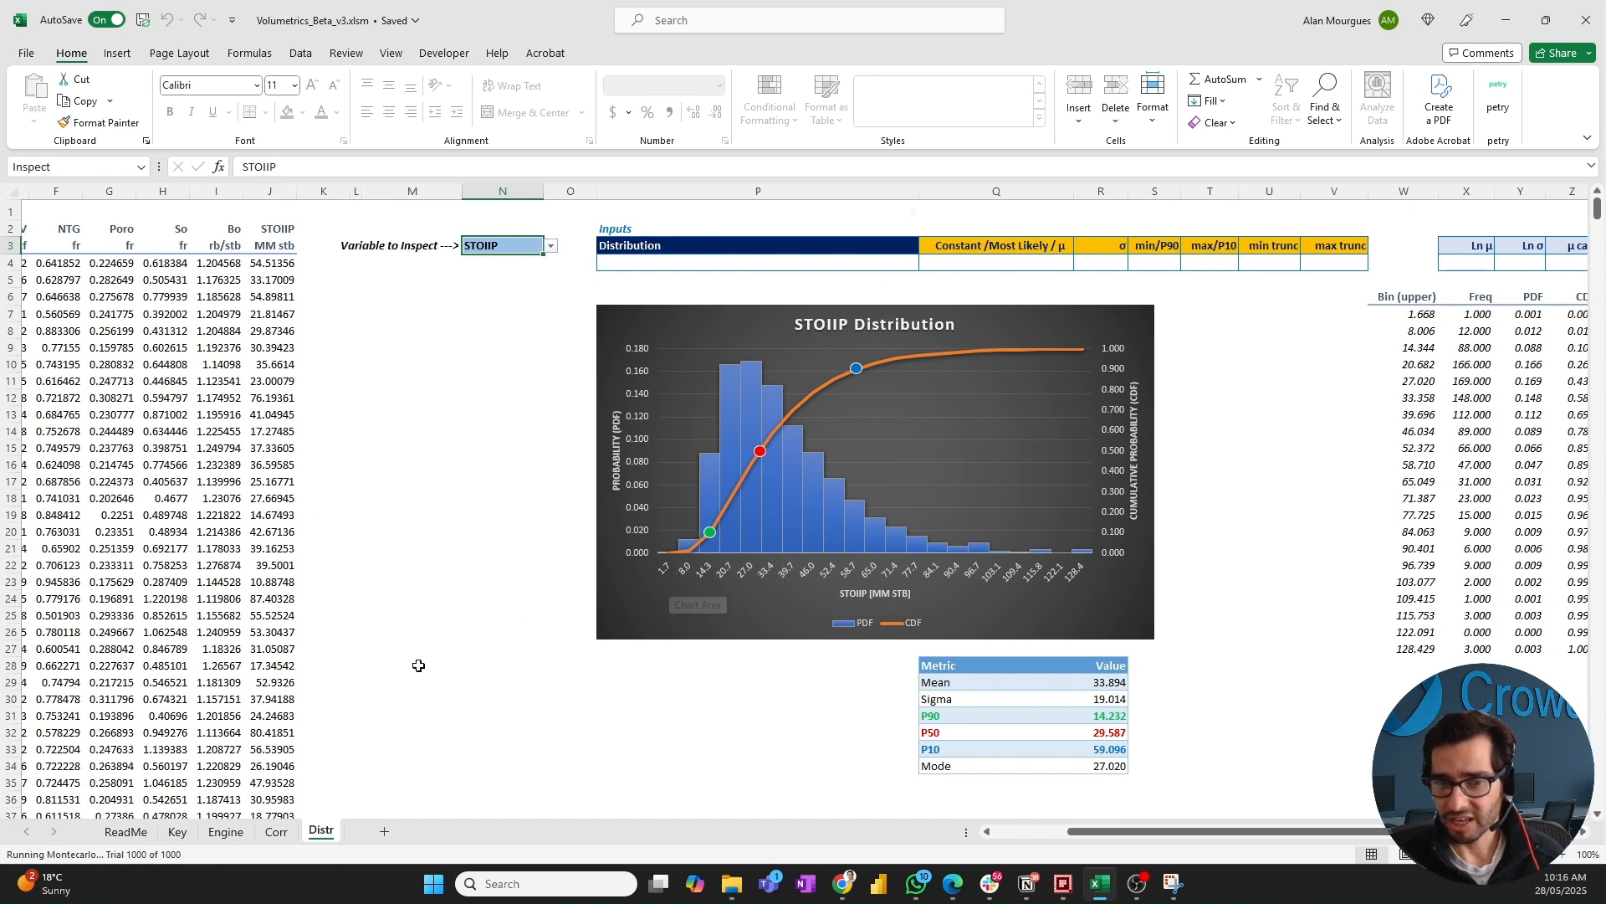
left_click(225, 831)
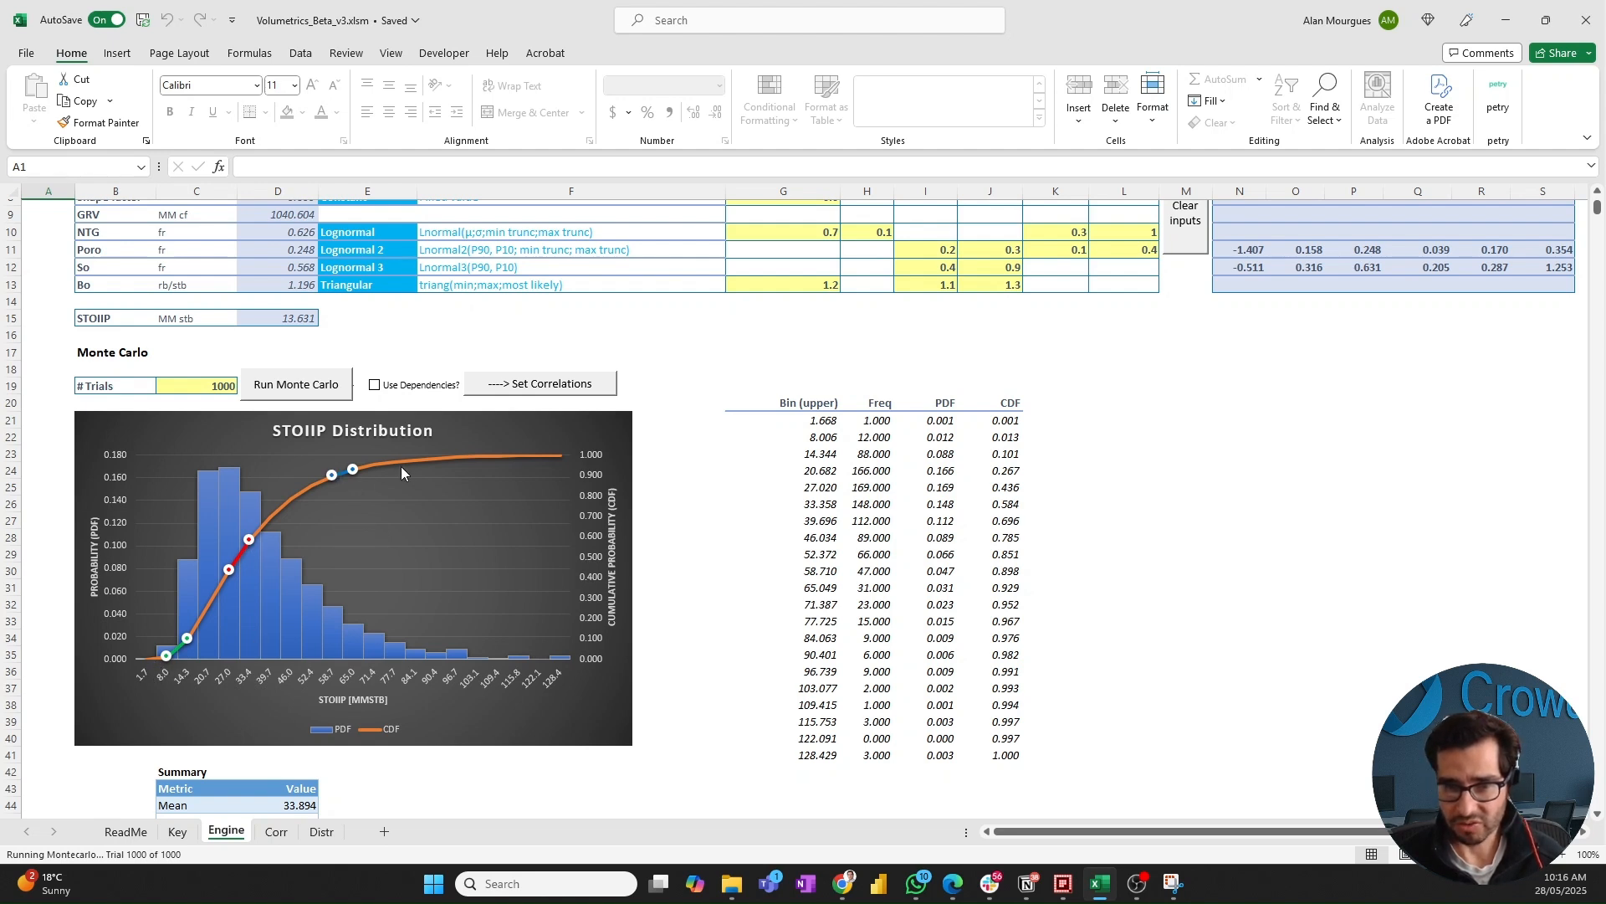
scroll(249, 679, "down", 2)
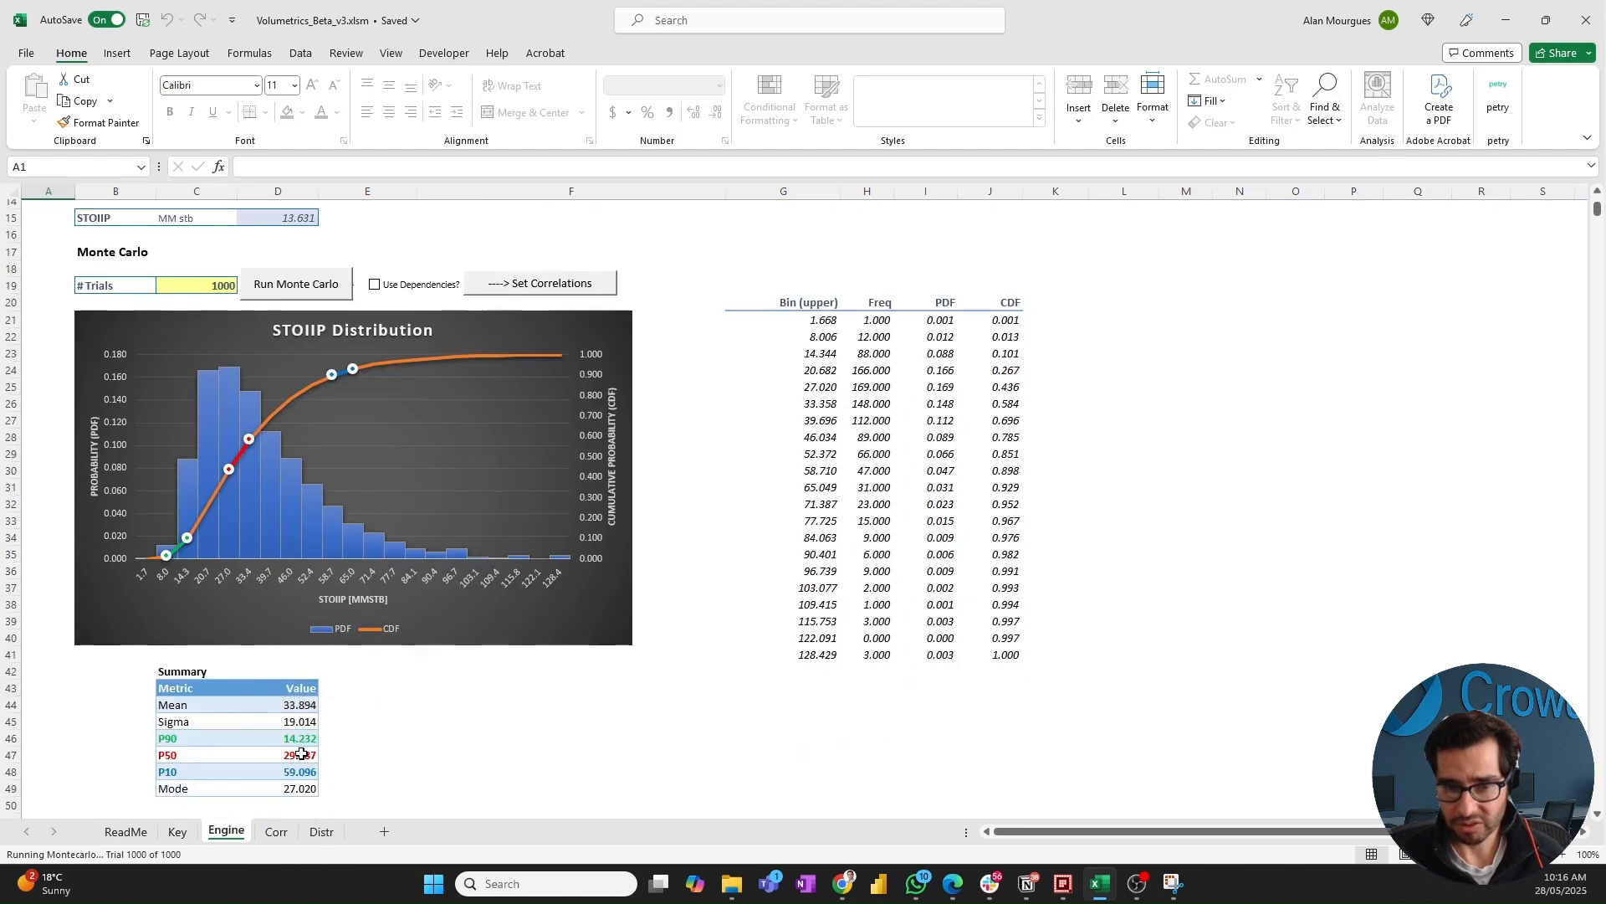
left_click(321, 832)
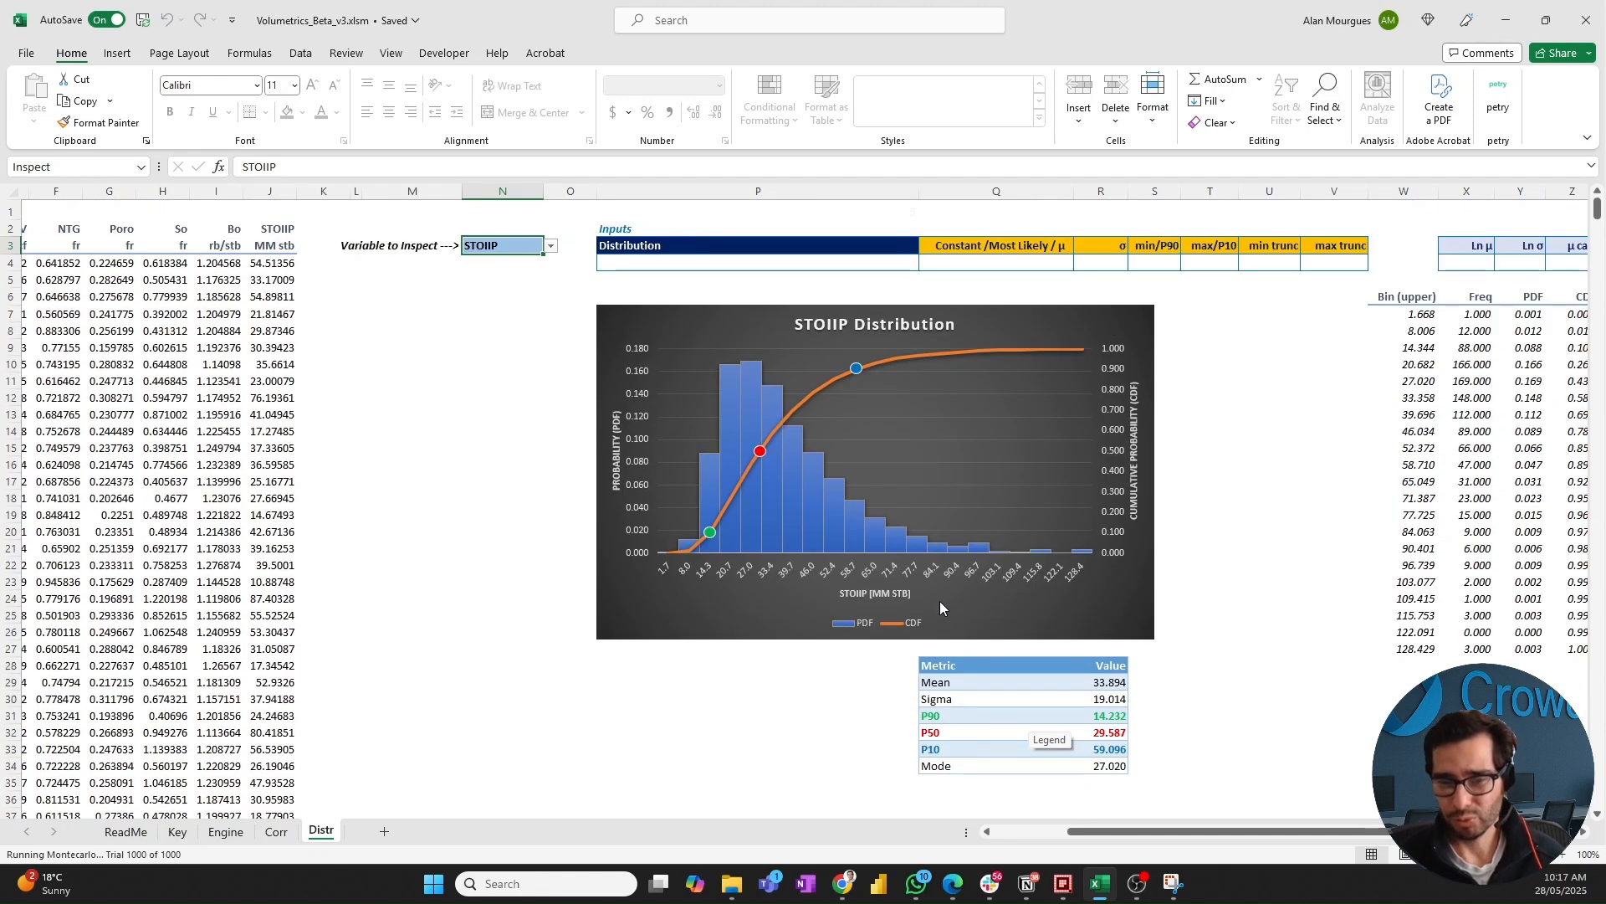
left_click(227, 833)
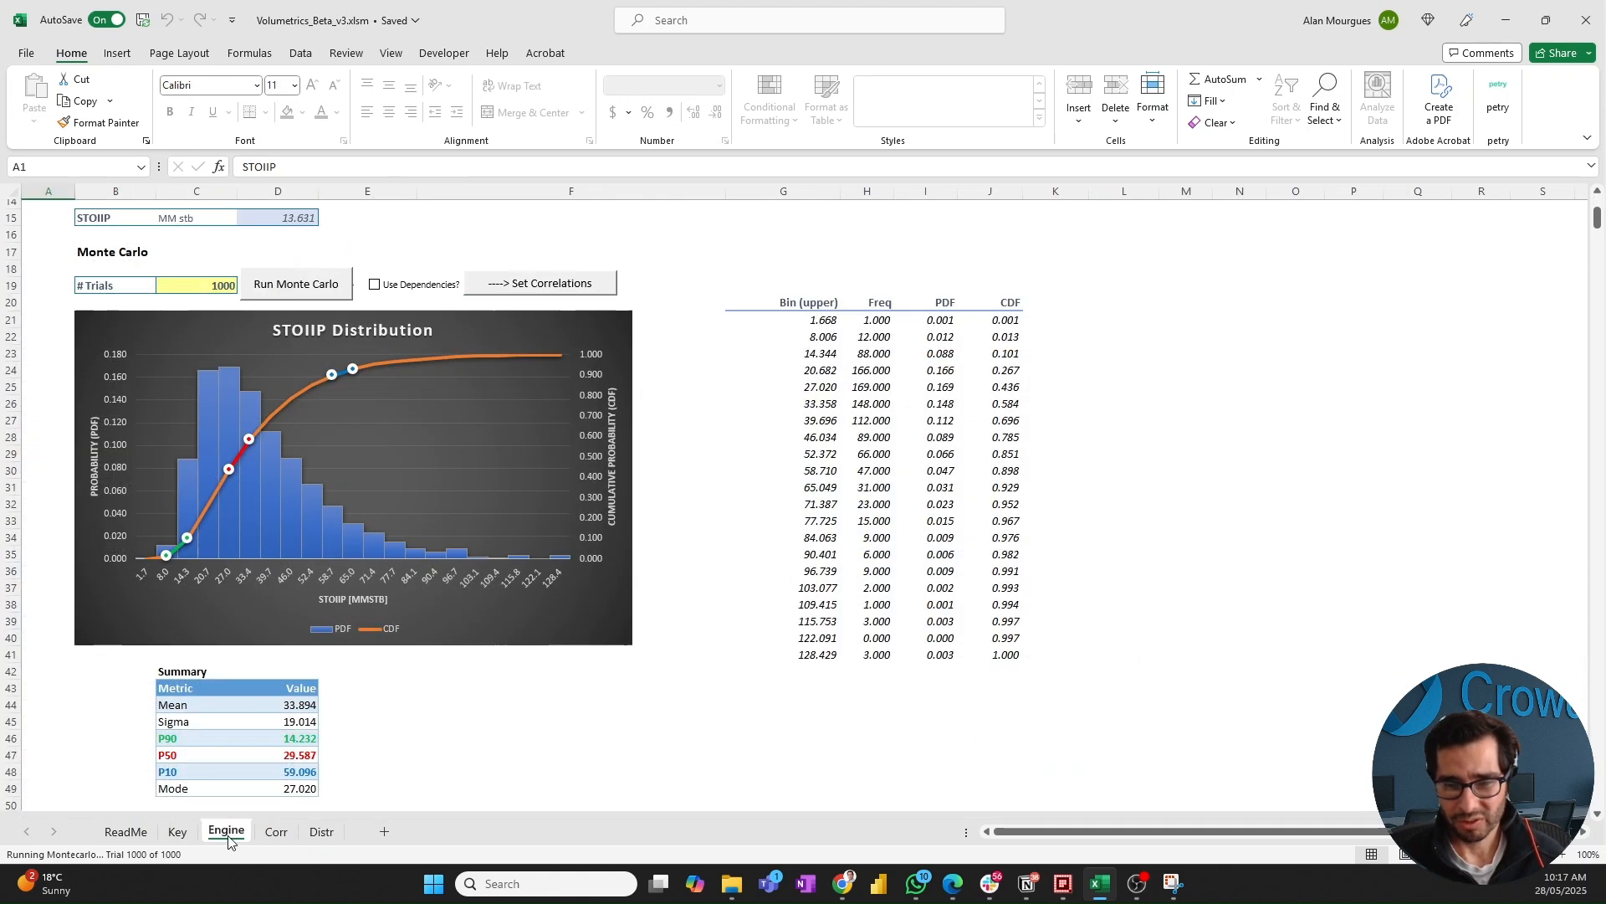
- Review the Engine sheet's inputs and Monte Carlo settings, followed by the Corr sheet's correlation matrices and cross-plot
scroll(600, 709, "up", 5)
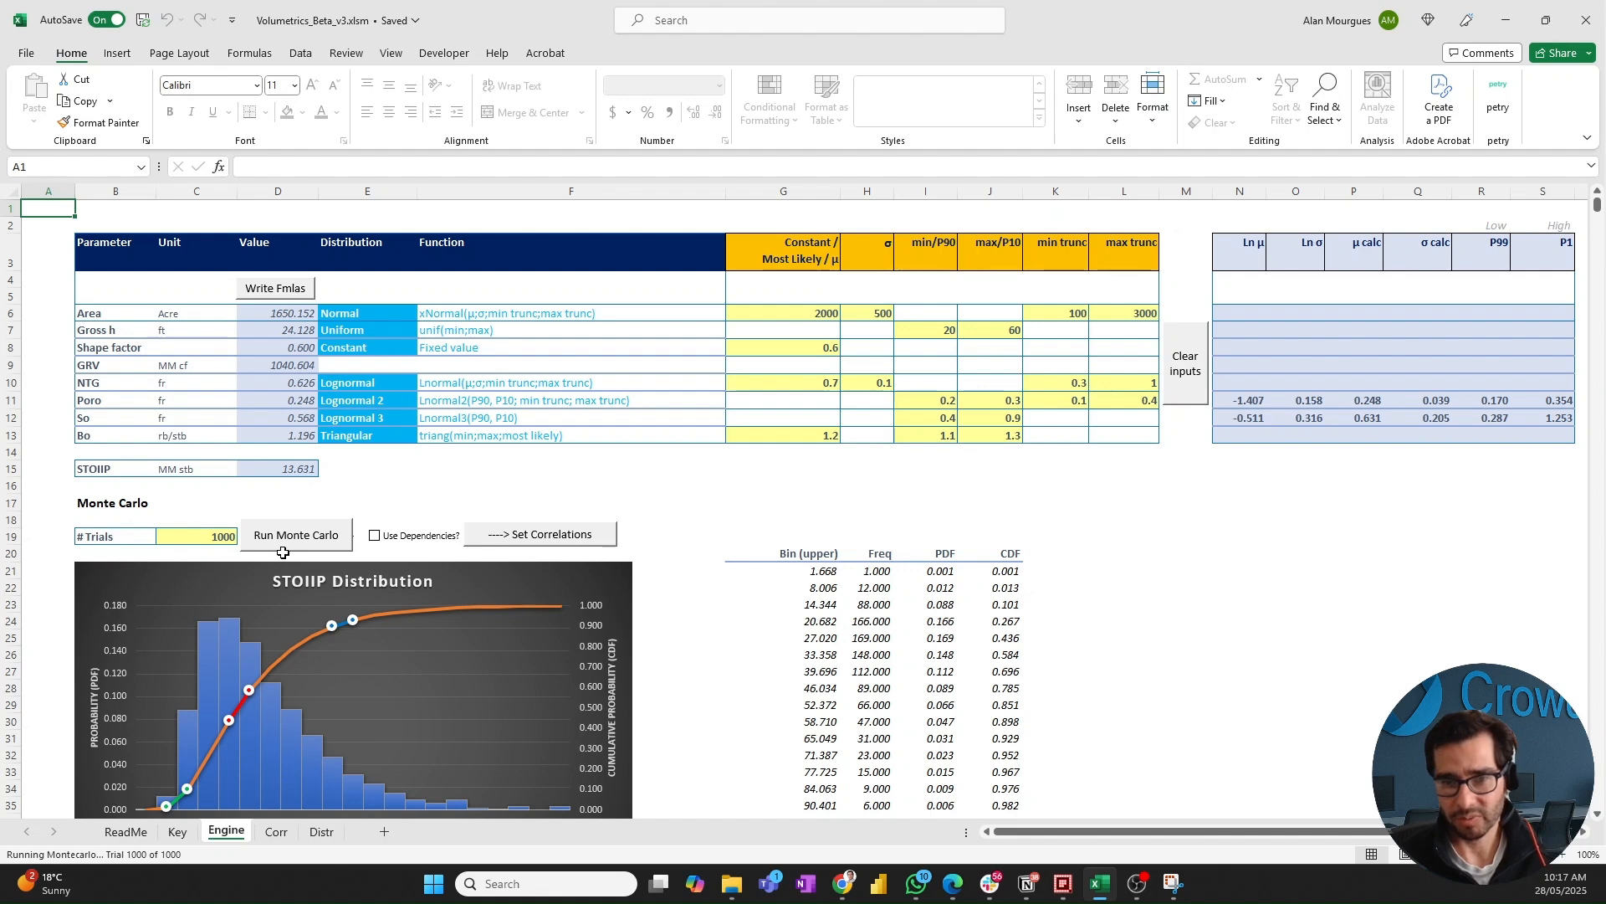
left_click(277, 832)
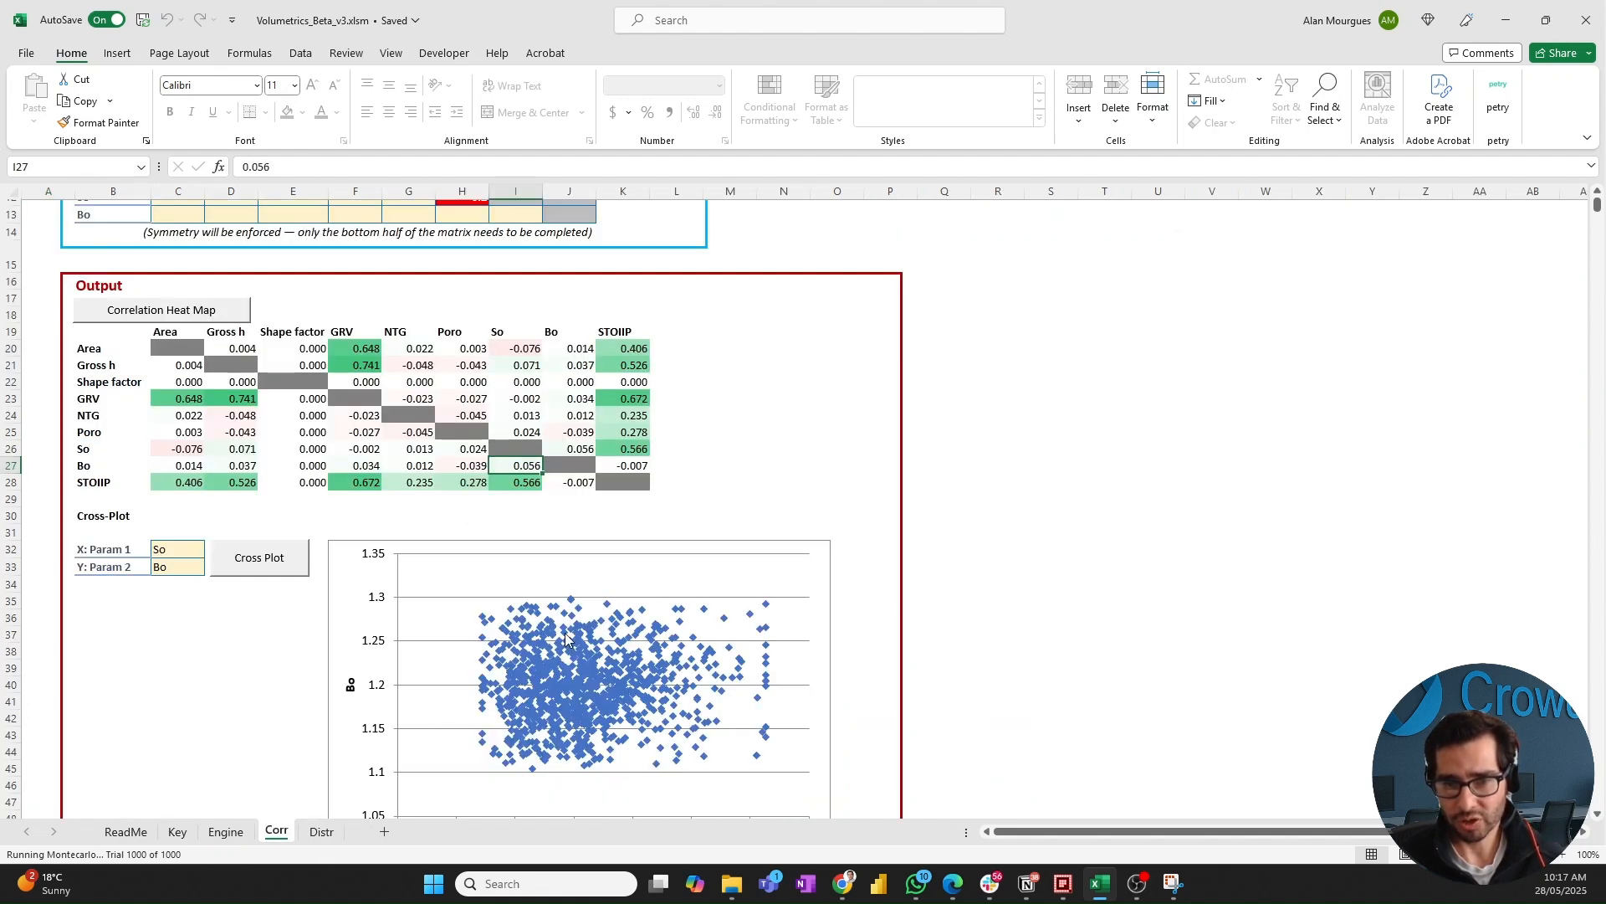
scroll(684, 709, "down", 3)
scroll(684, 709, "up", 3)
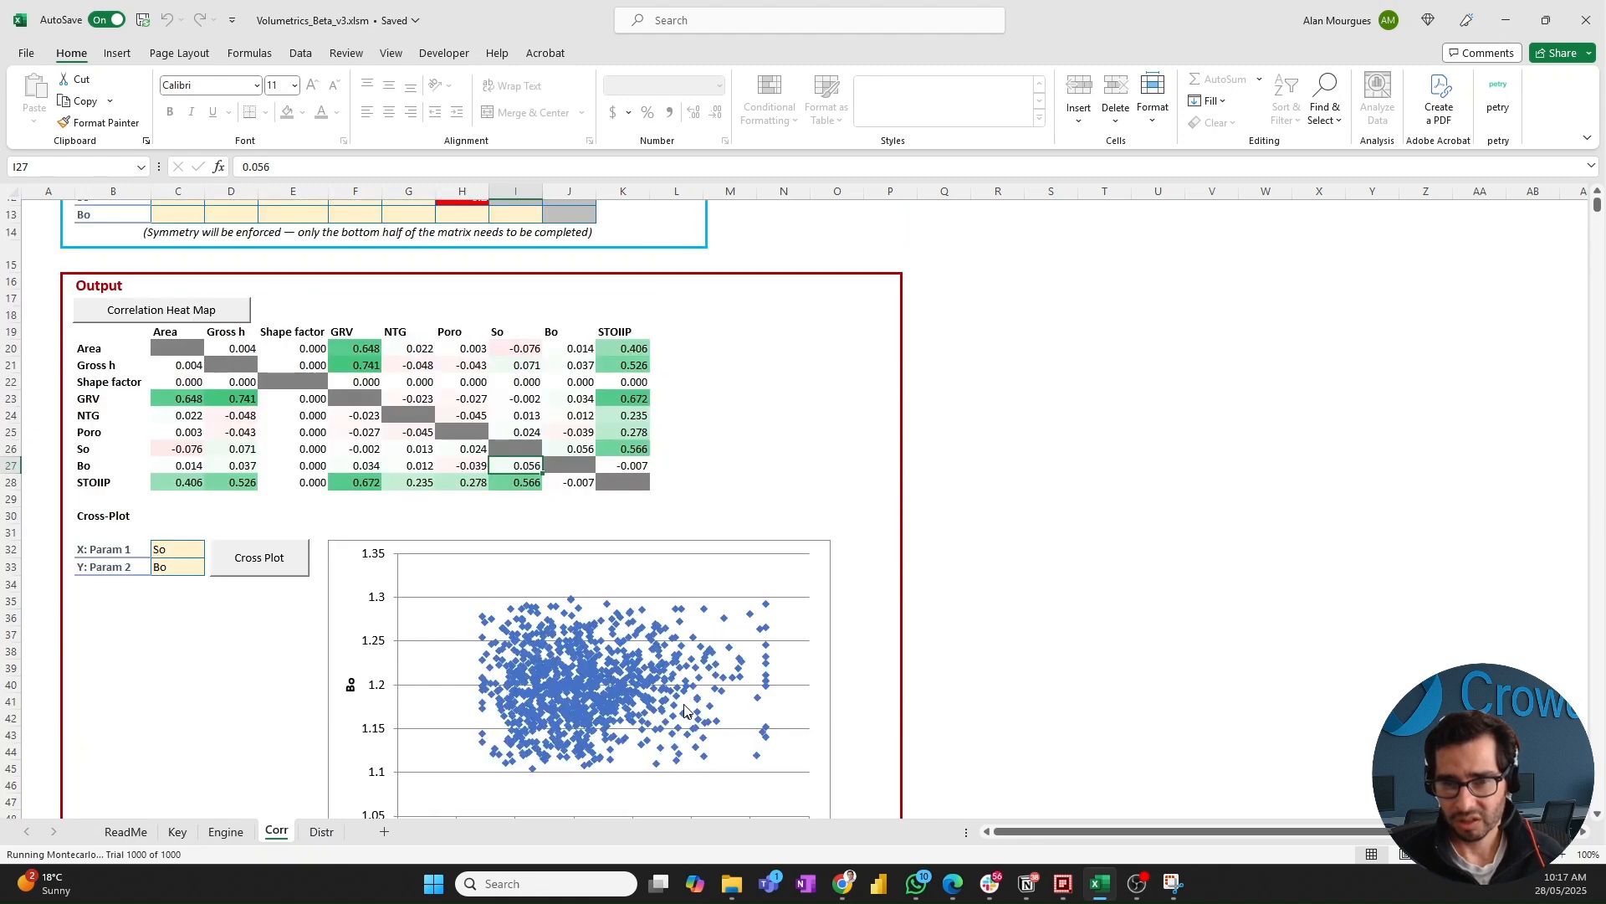
scroll(685, 709, "up", 2)
scroll(683, 710, "up", 1)
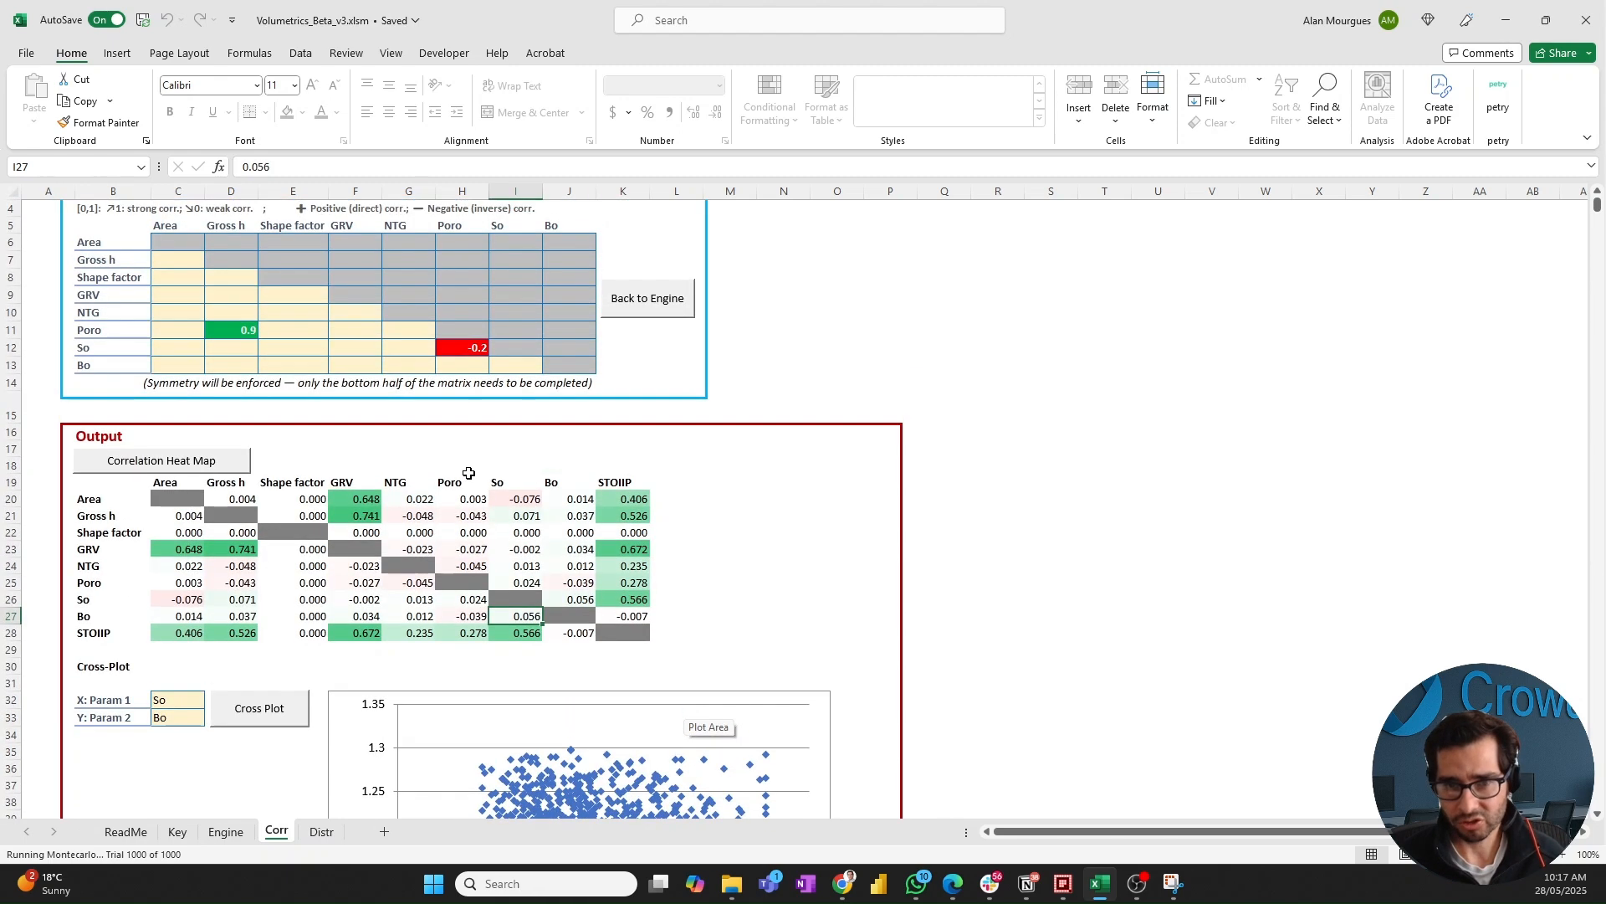
scroll(432, 677, "down", 2)
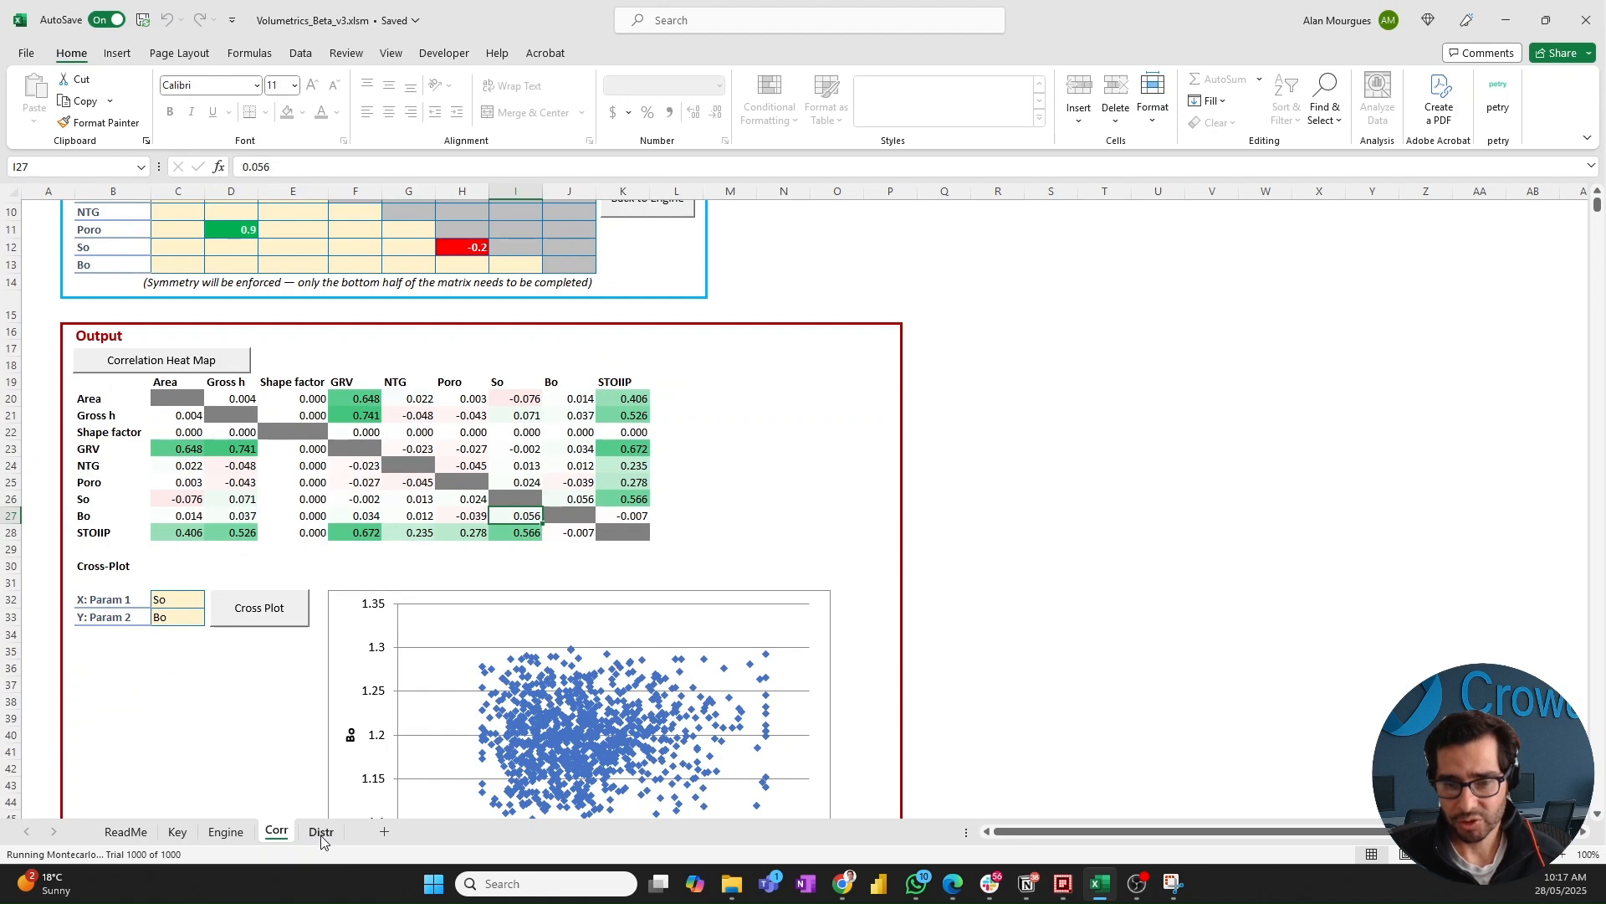
- Look through the Monte Carlo trial table on the Distr sheet, from its first trial to its last
left_click(322, 831)
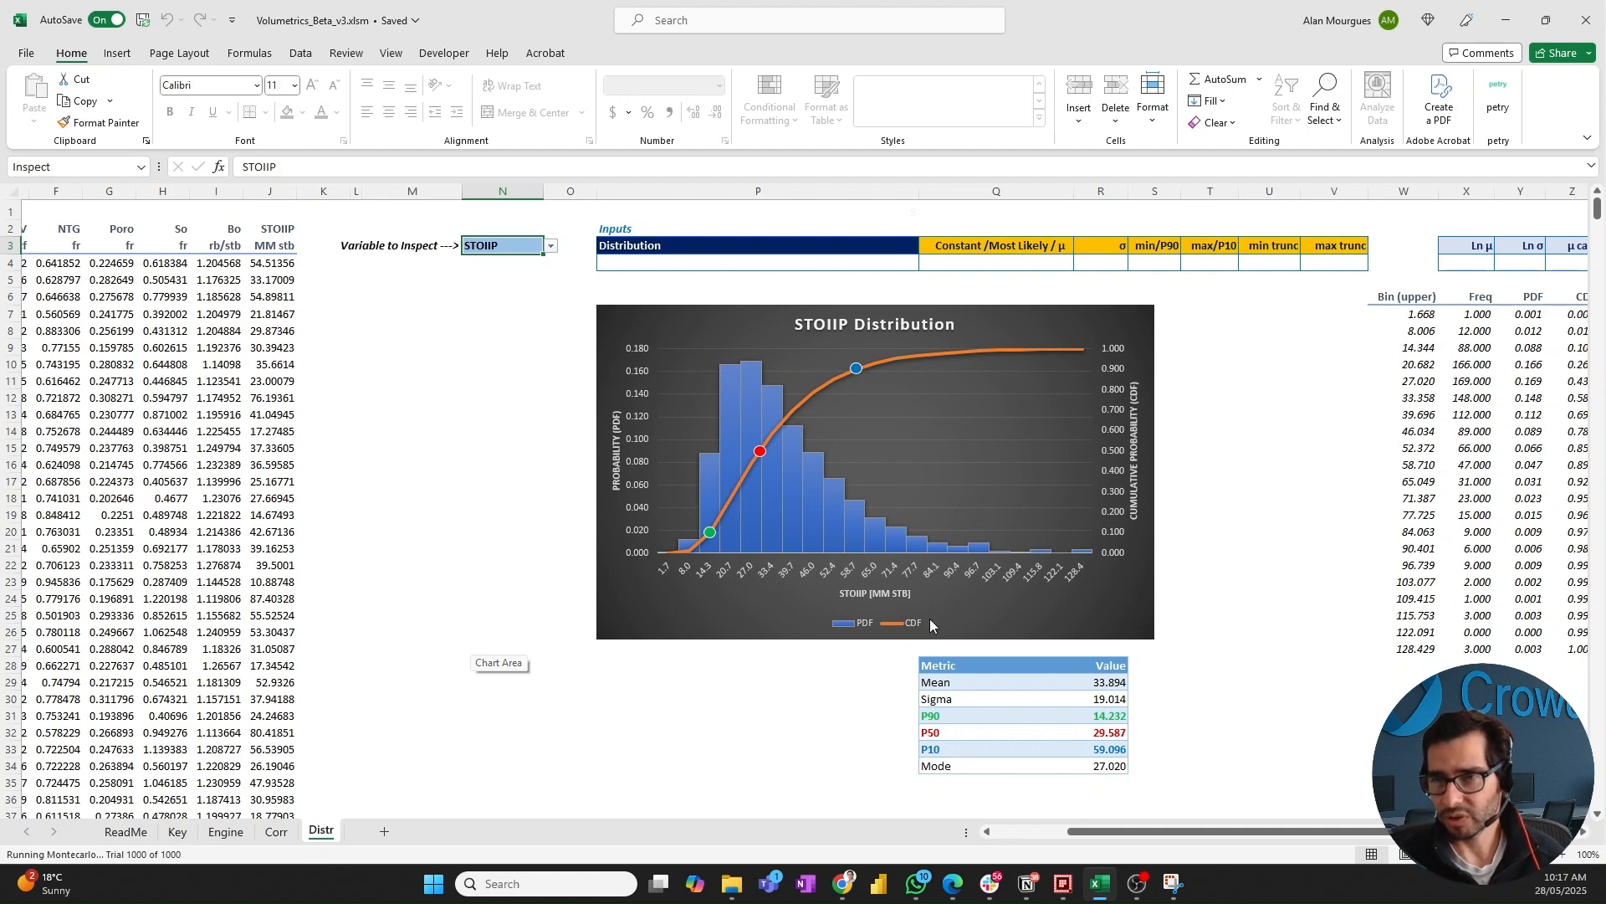
left_click_drag(1138, 830, 1063, 839)
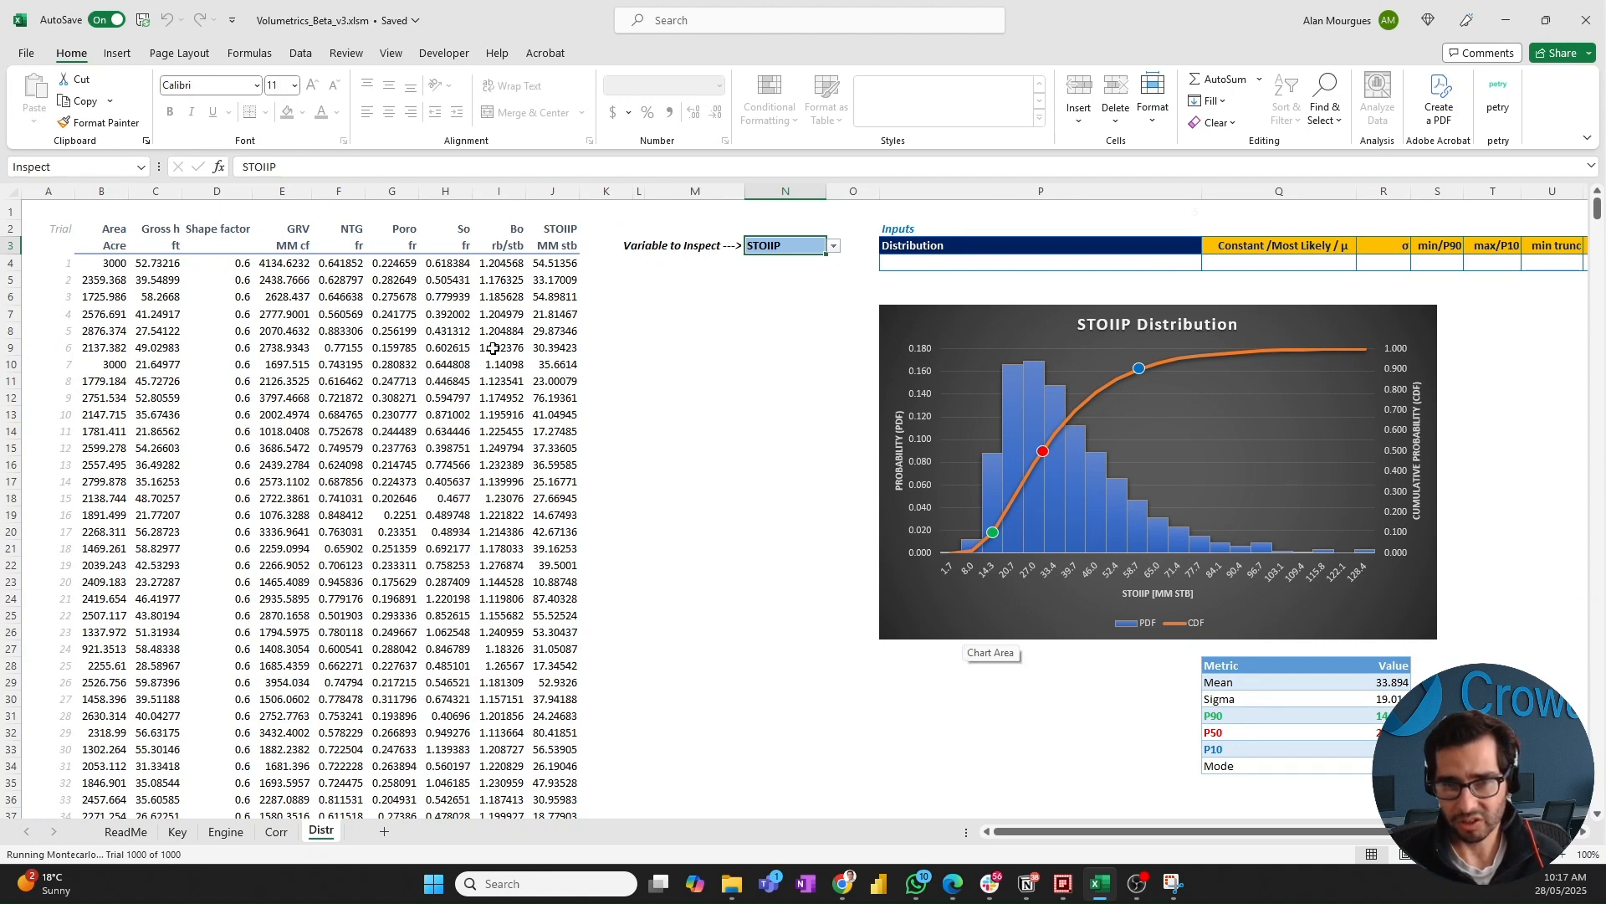
left_click(70, 445)
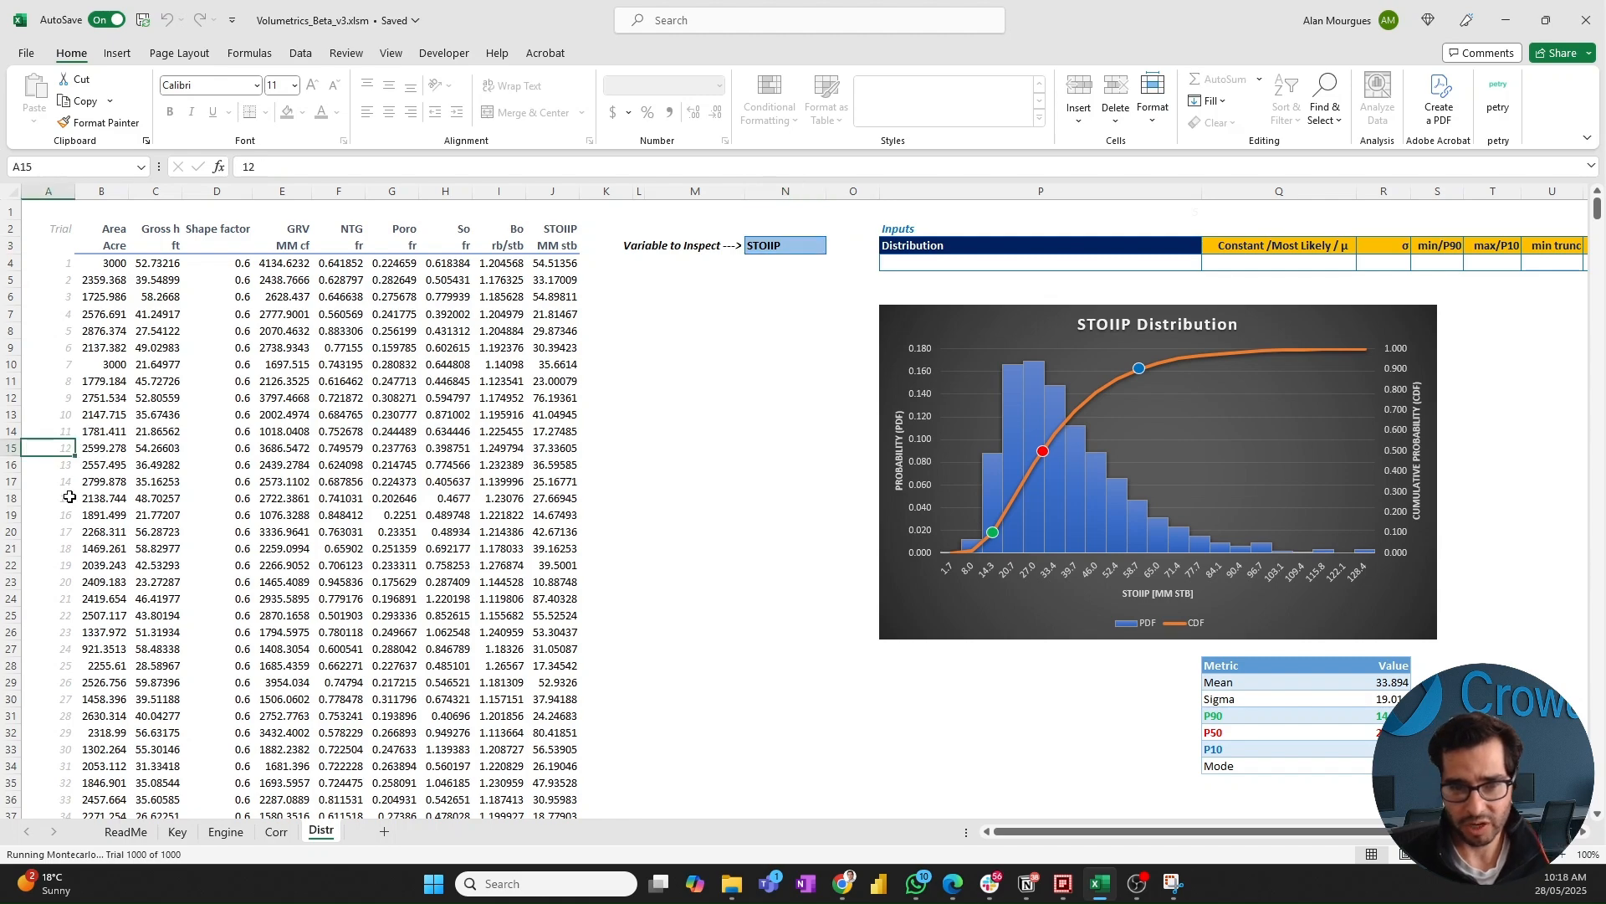
key("ctrl+Down")
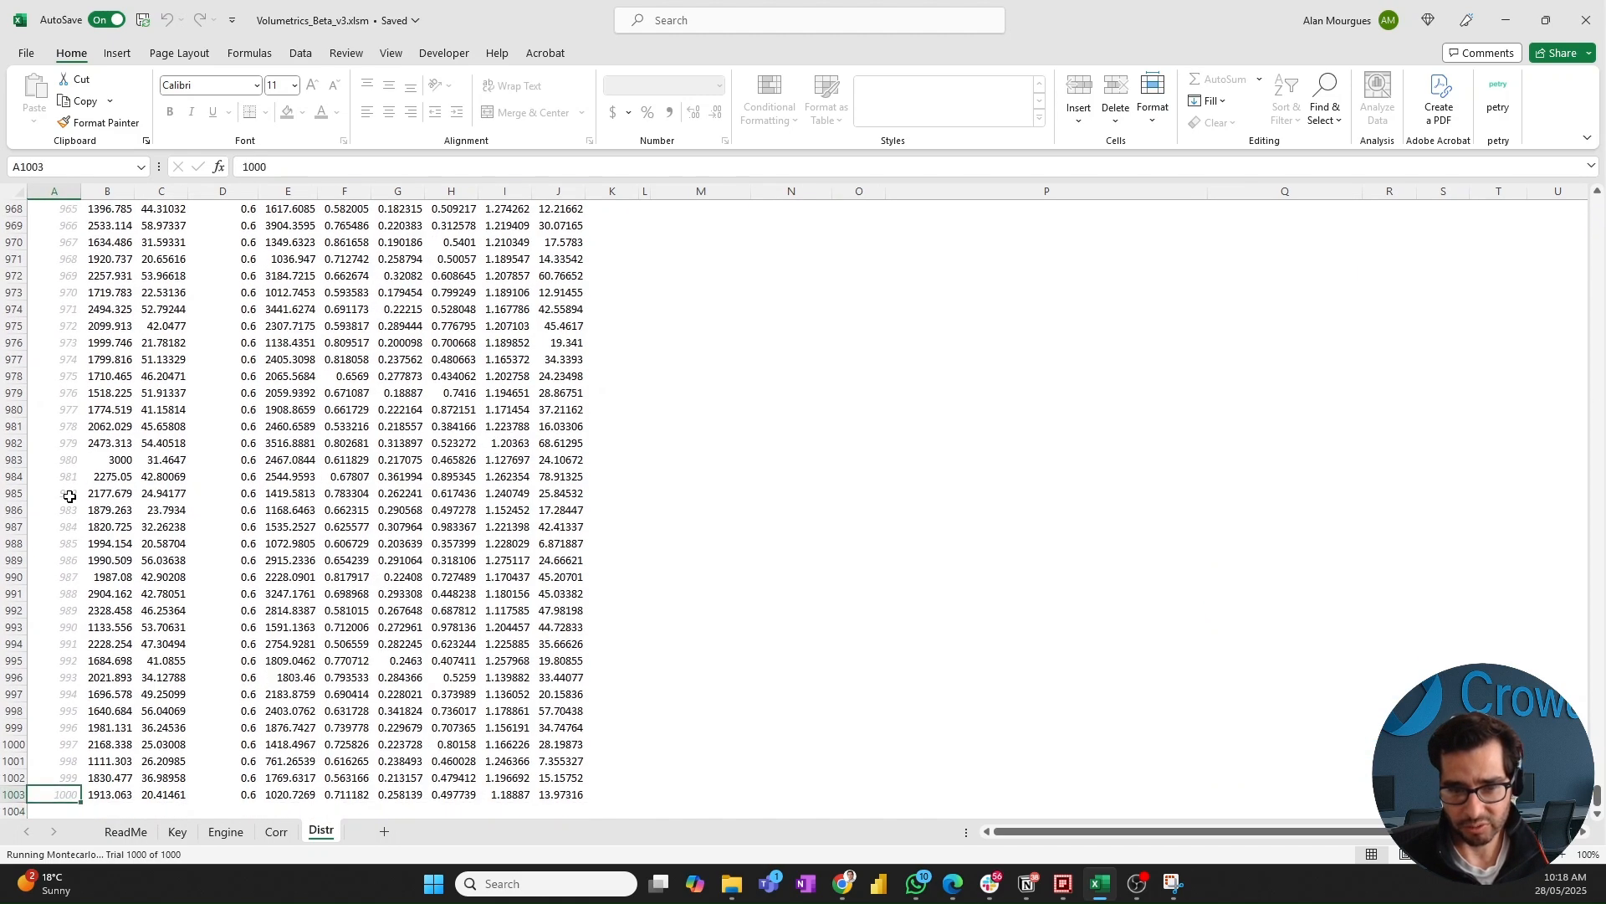
key("ctrl+Up")
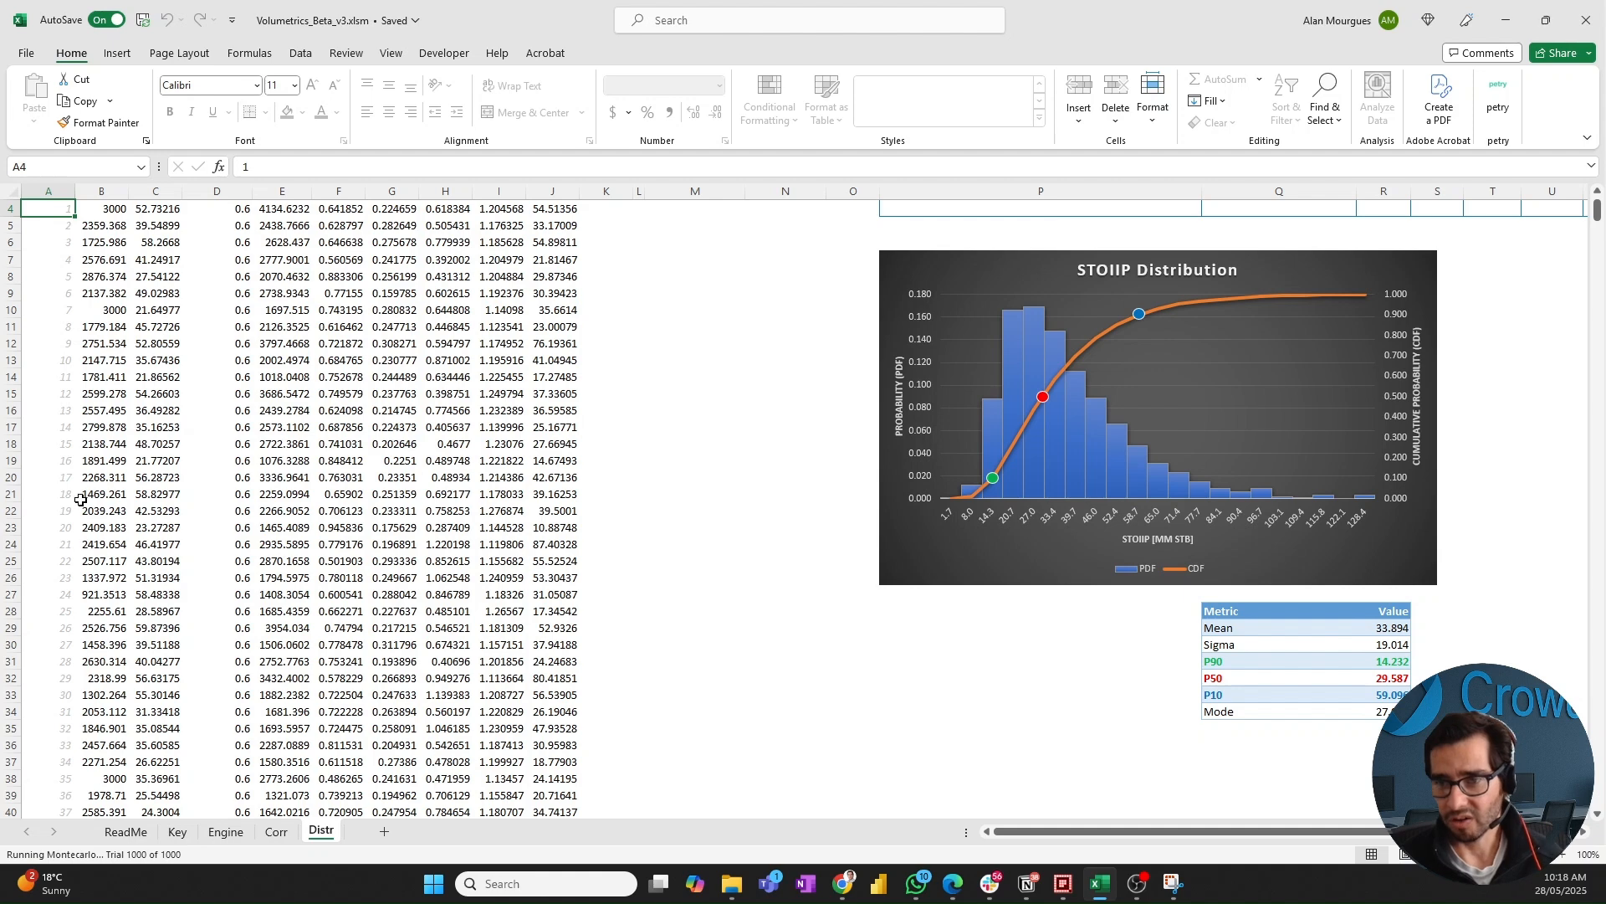
scroll(658, 554, "up", 1)
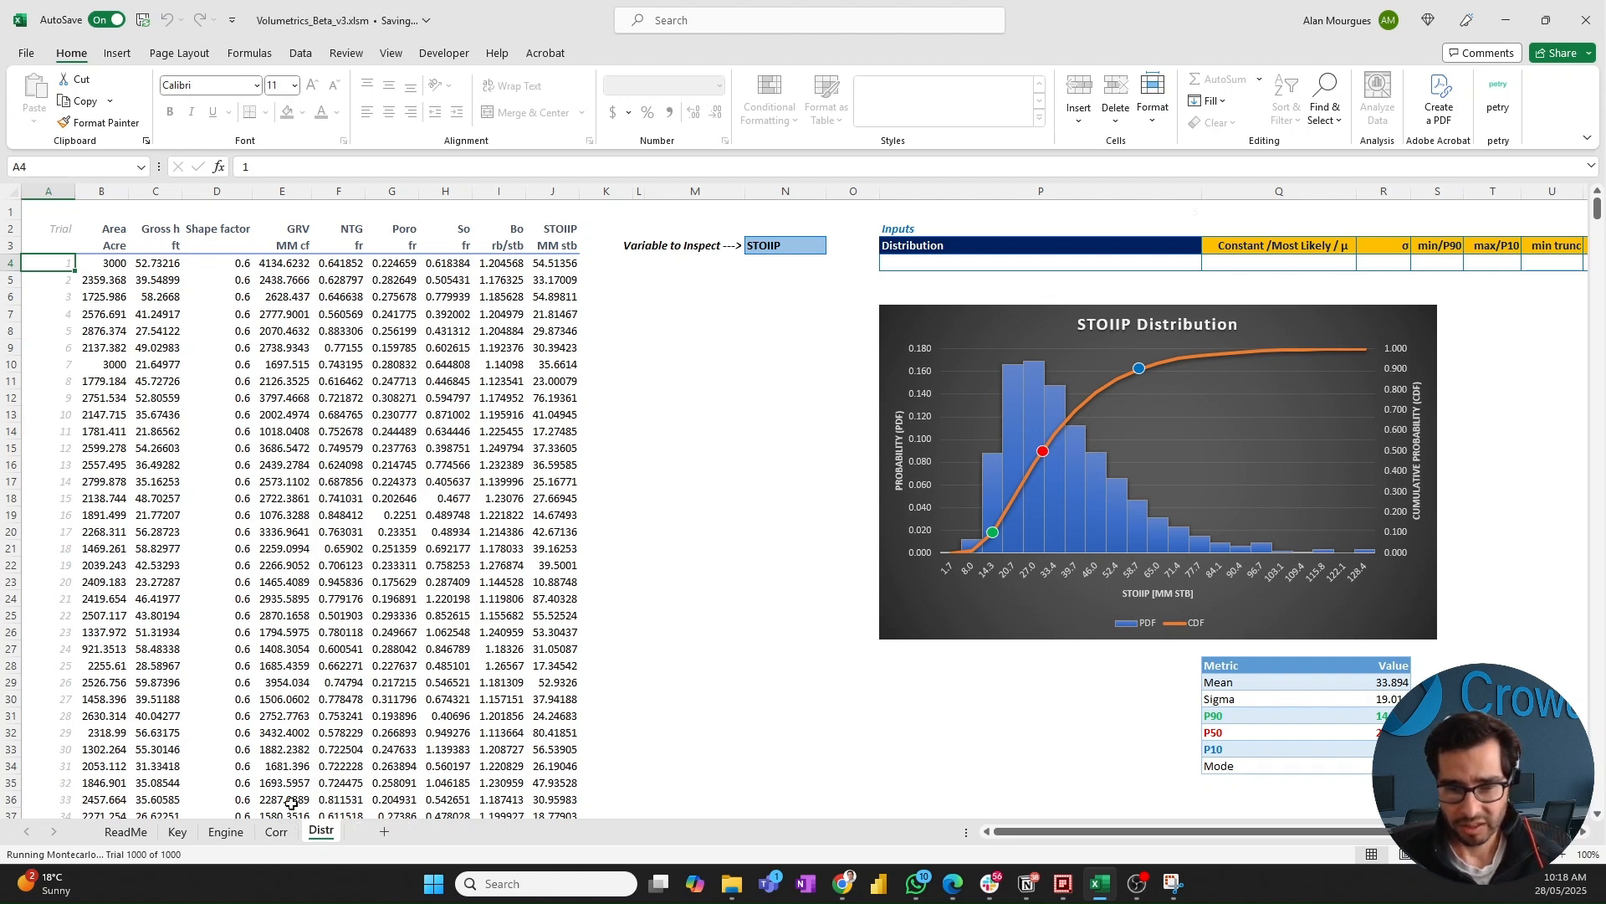
- Skim the Key sheet's notes on distribution functions, shape factors and parameter correlations
left_click(178, 832)
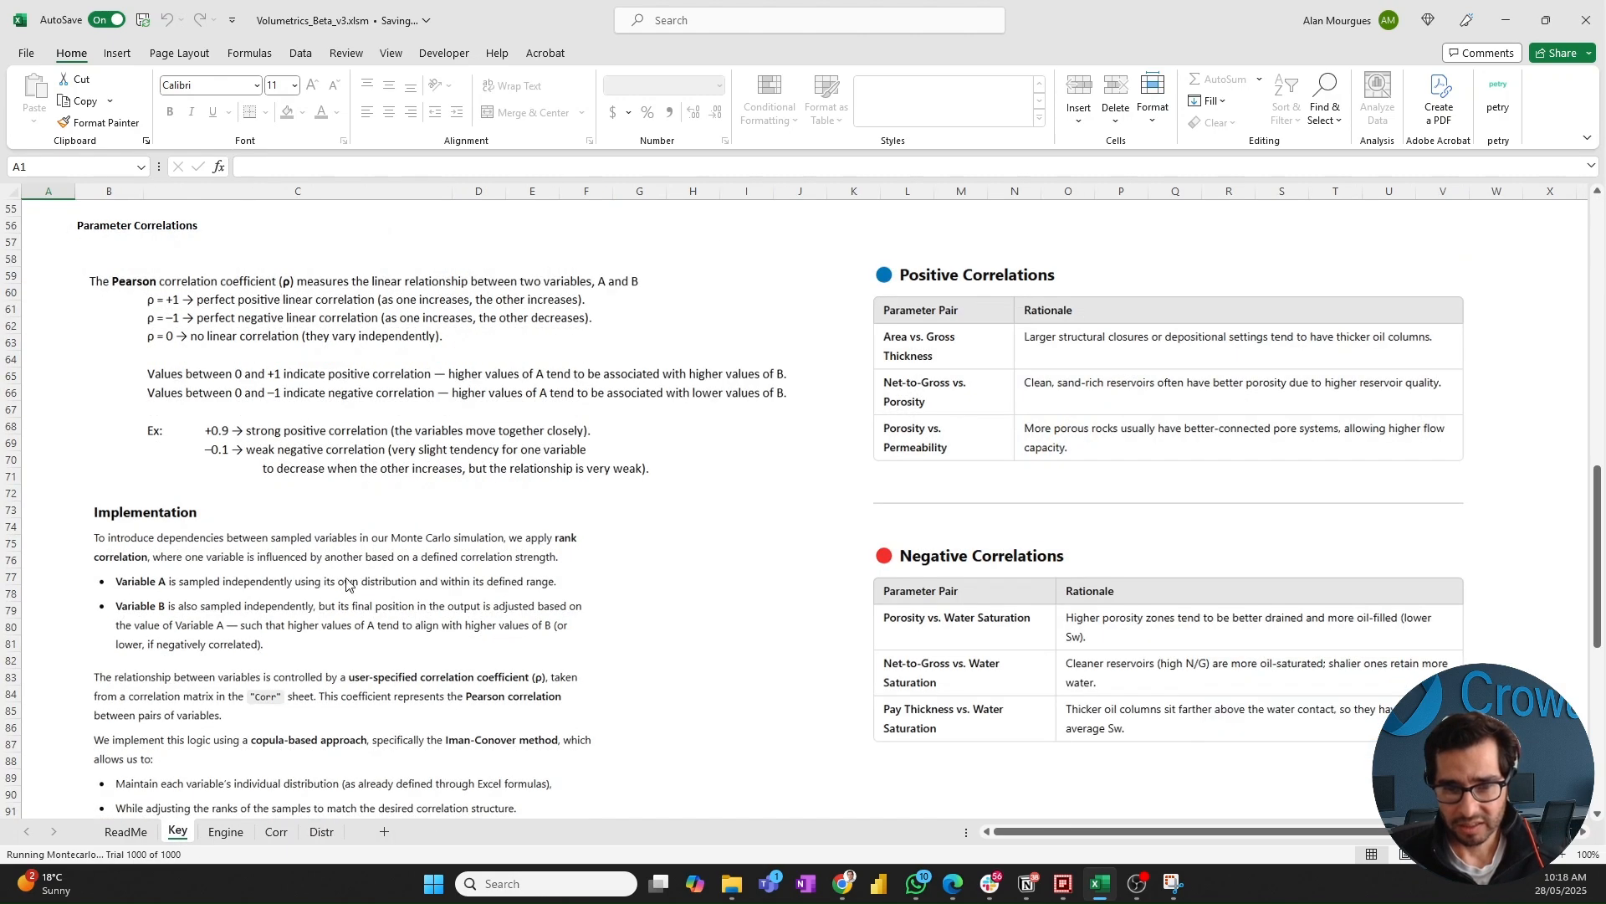
scroll(344, 588, "up", 18)
scroll(336, 550, "down", 20)
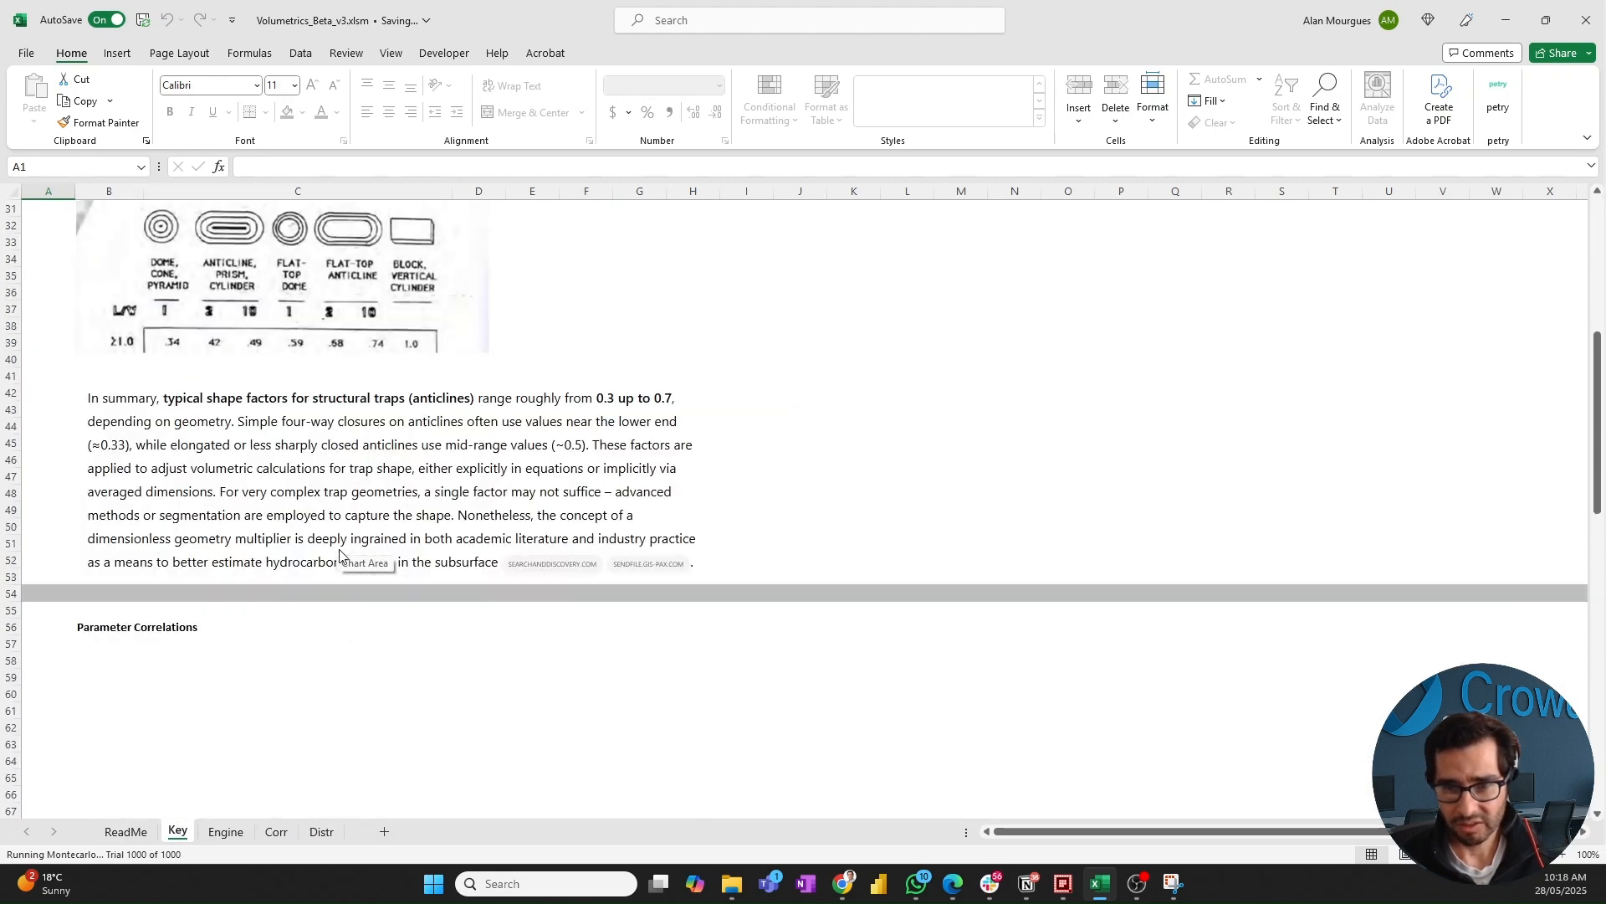
scroll(336, 556, "up", 20)
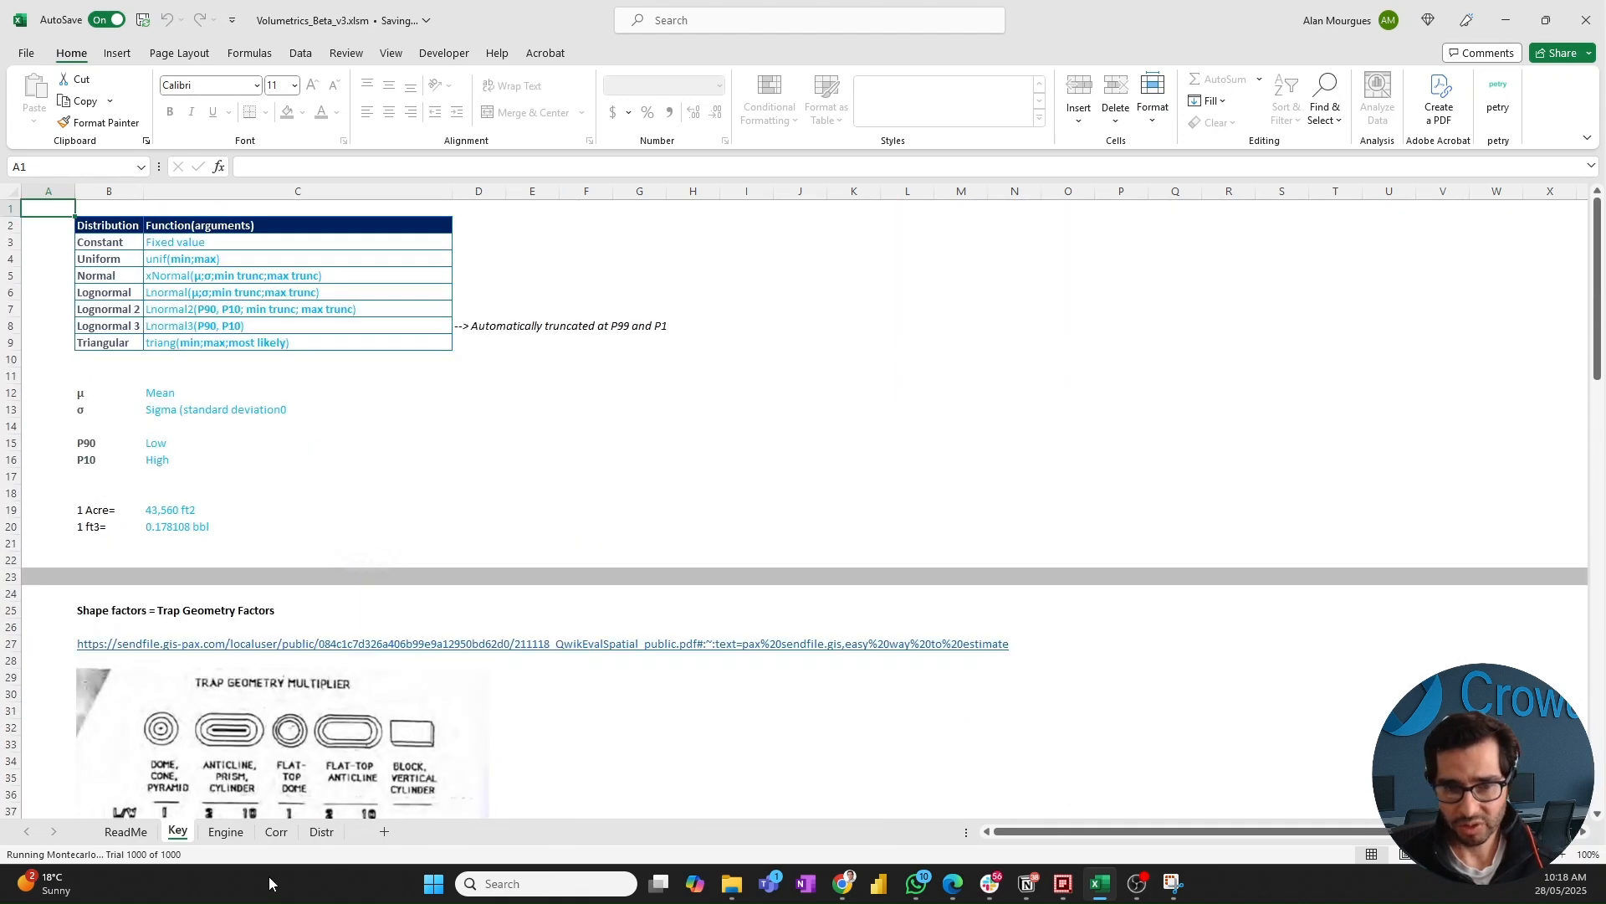
- Read through the ReadMe sheet's workflow instructions, notes, licensing and tutorial sections
left_click(123, 833)
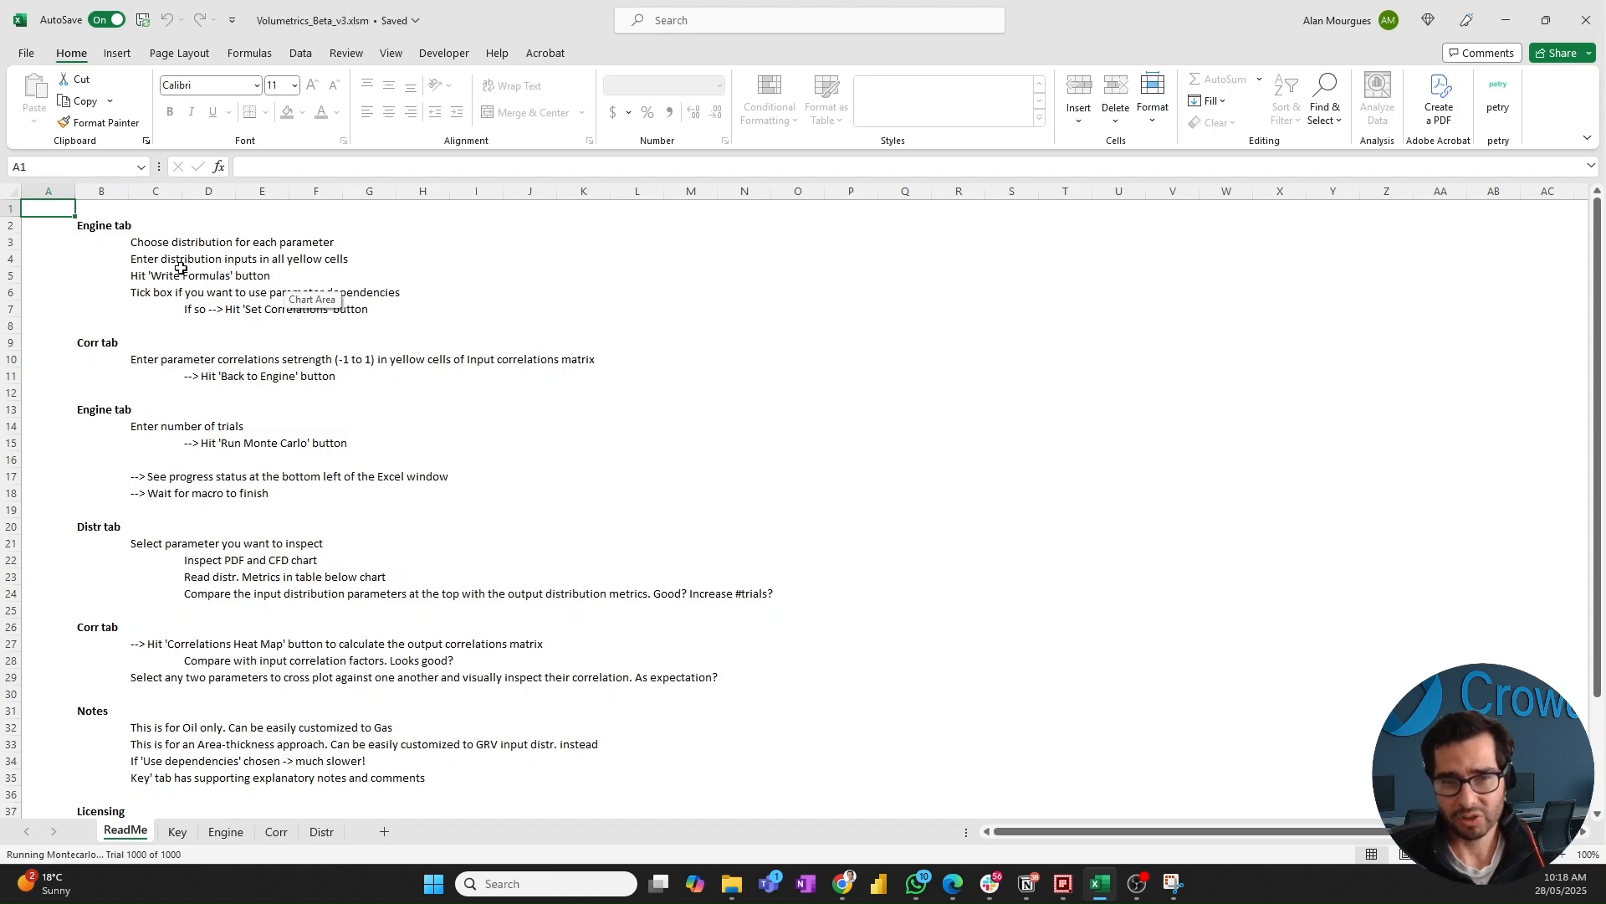
scroll(177, 248, "down", 3)
scroll(176, 248, "down", 3)
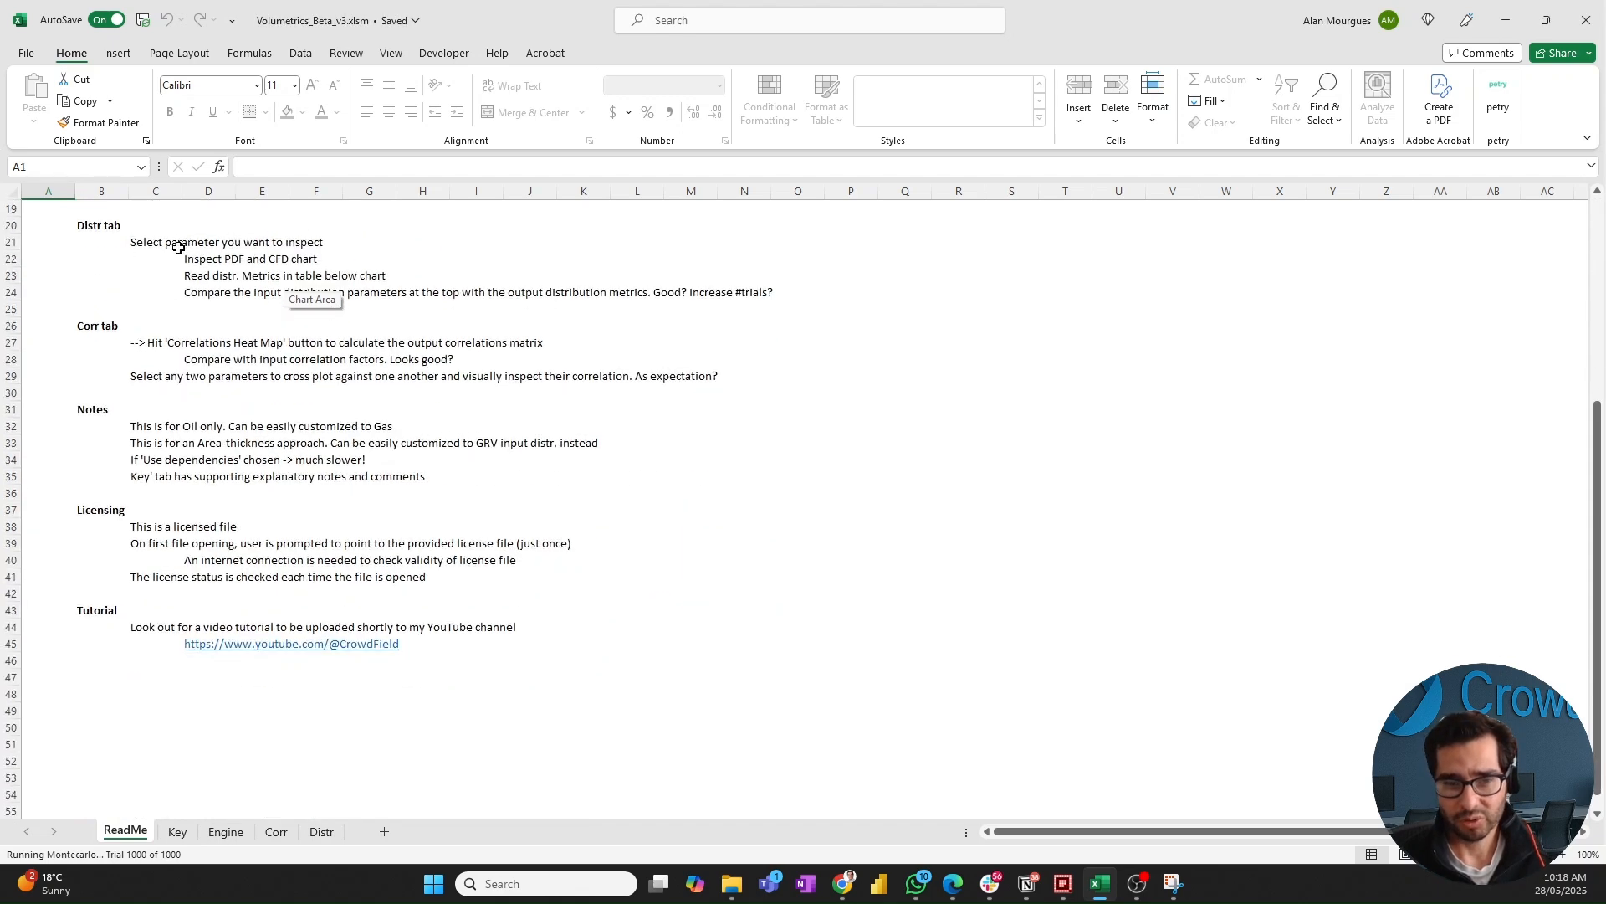
scroll(178, 248, "up", 6)
scroll(178, 248, "down", 5)
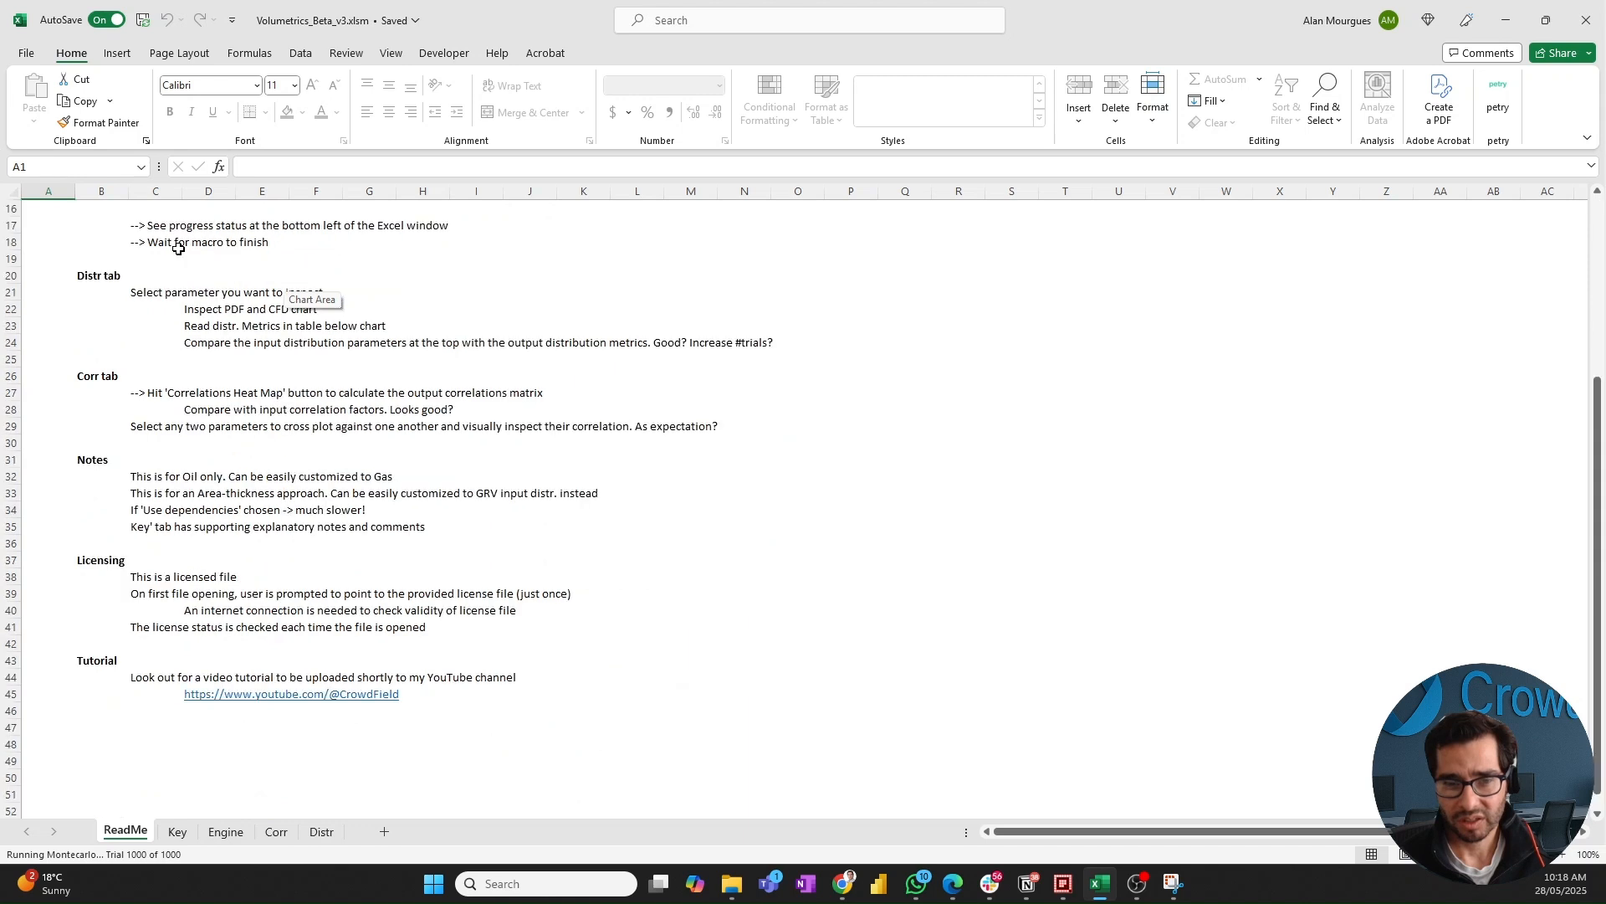
scroll(179, 249, "up", 5)
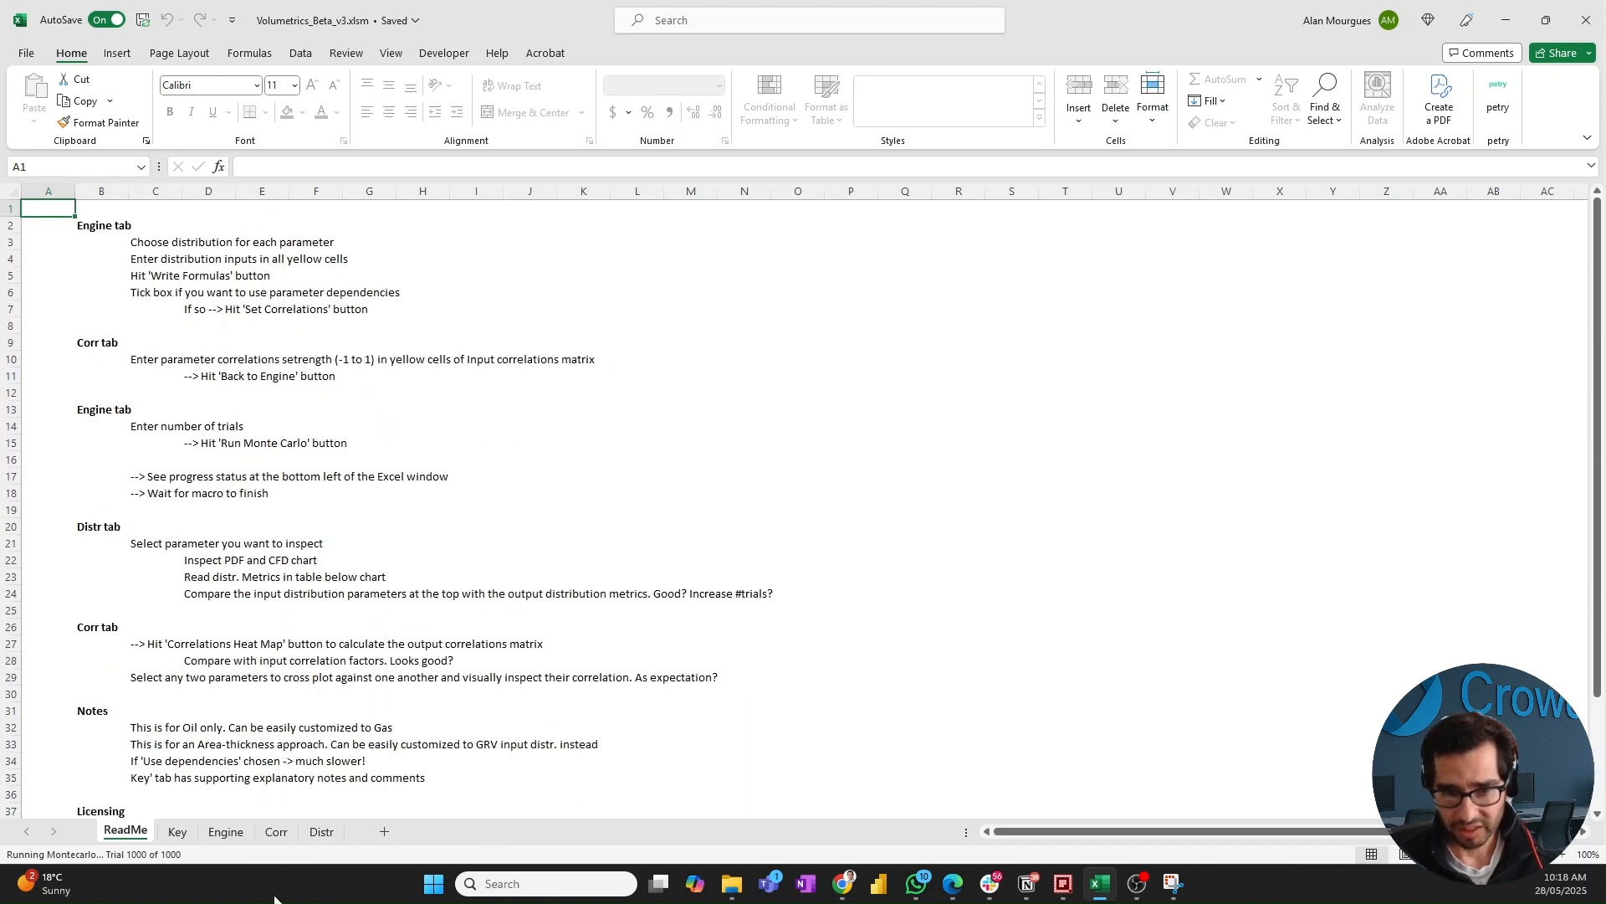
- Enable parameter dependencies on the Engine sheet and run the Monte Carlo simulation with 1000 trials
left_click(226, 832)
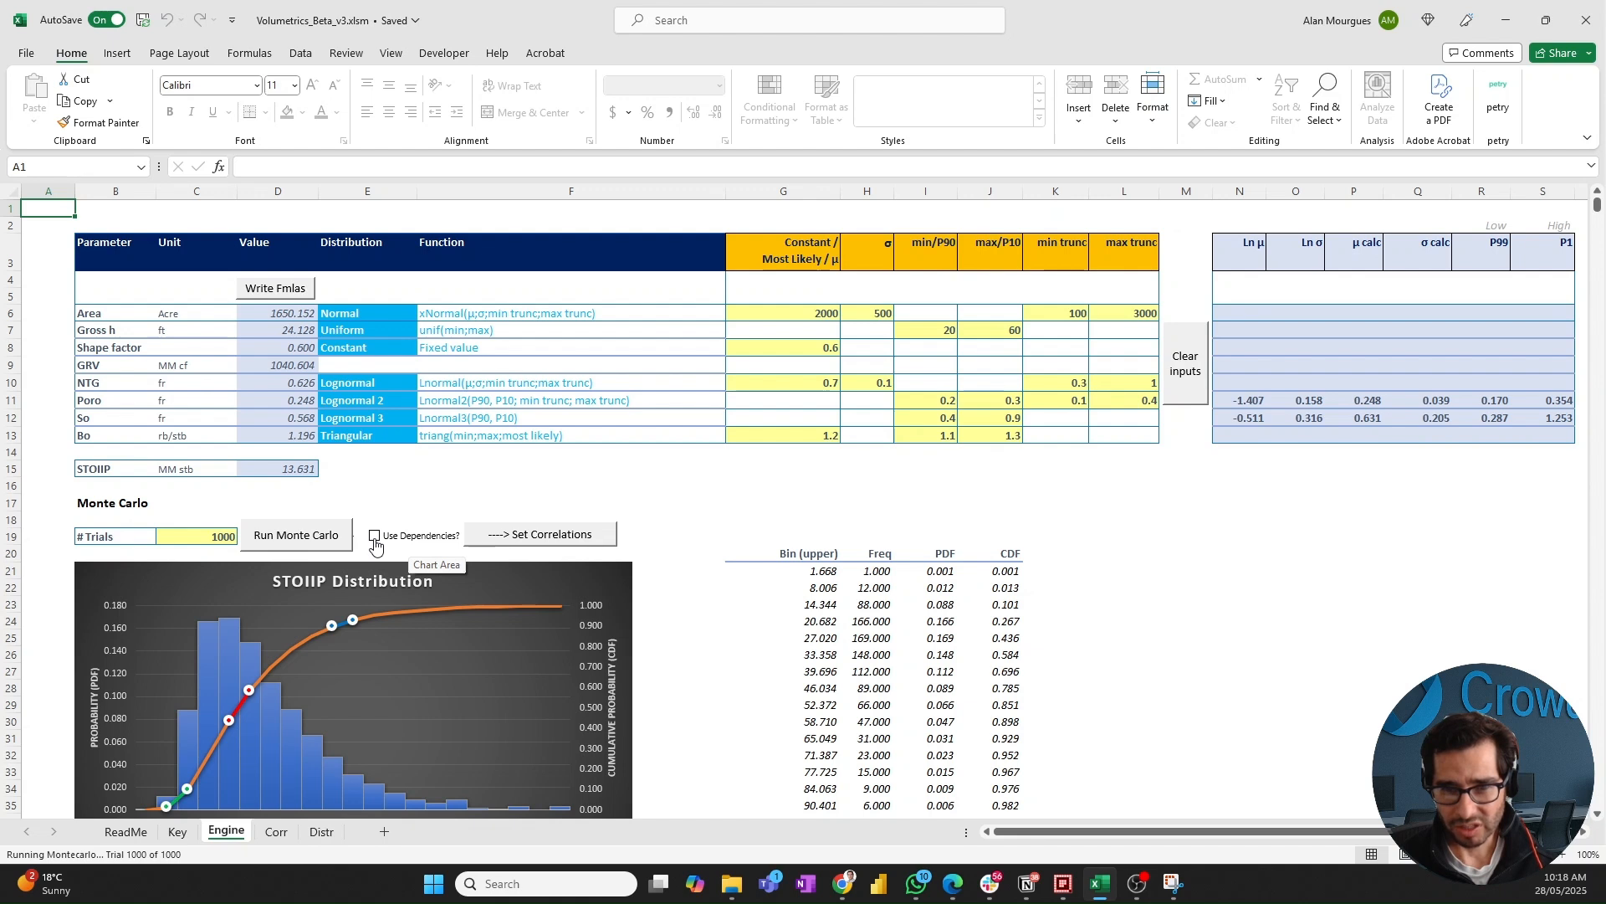
left_click(374, 536)
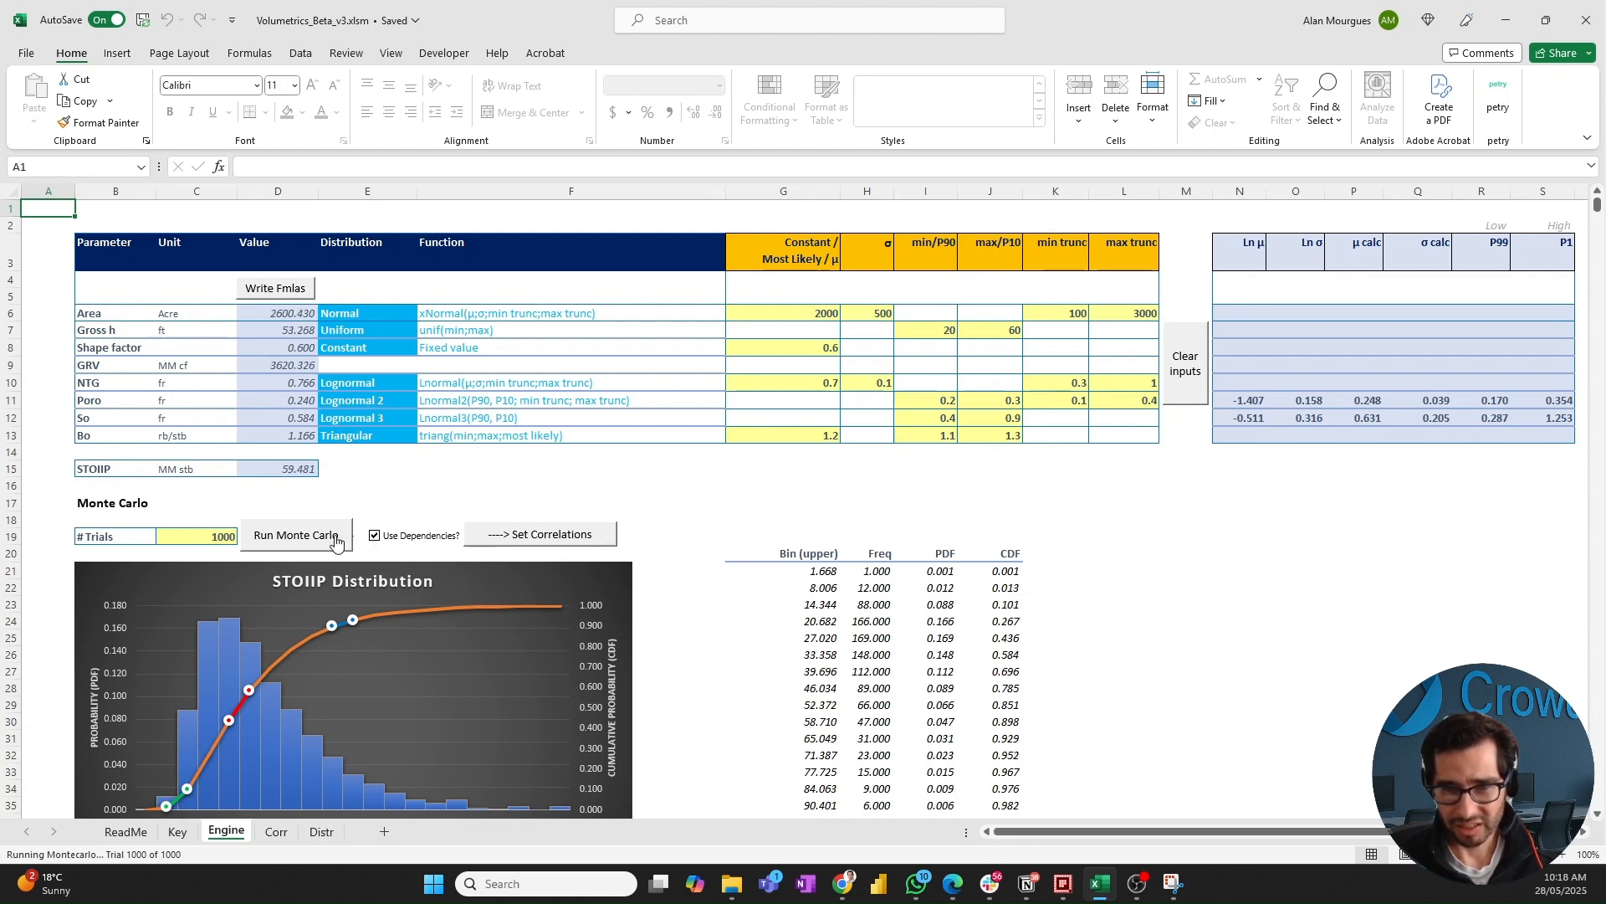
left_click(334, 542)
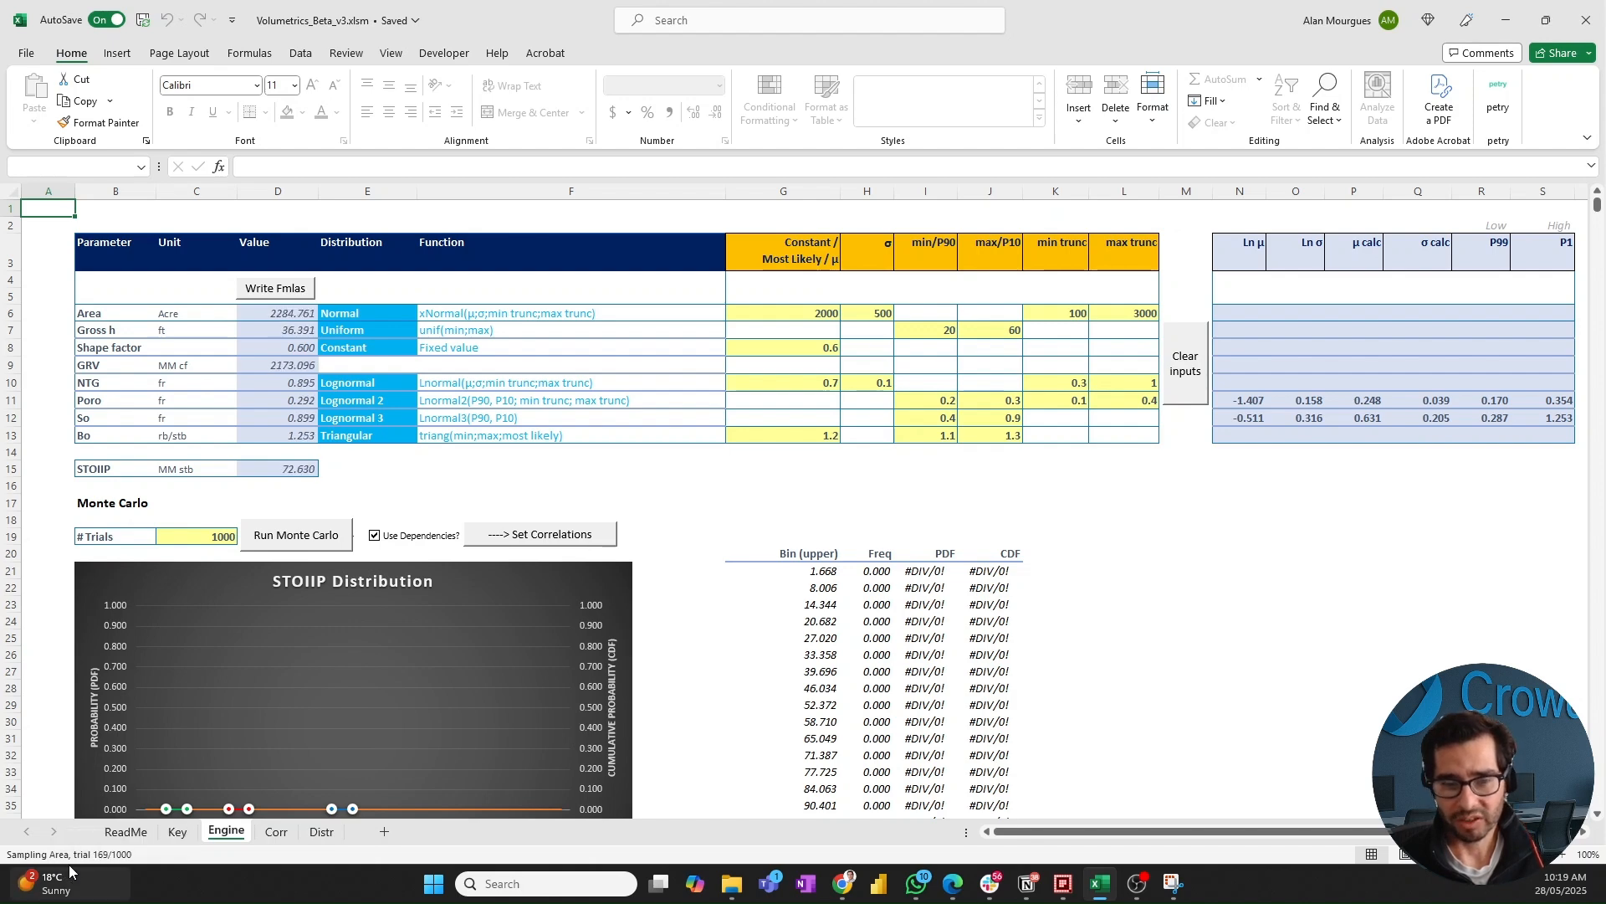
mouse_move(70, 872)
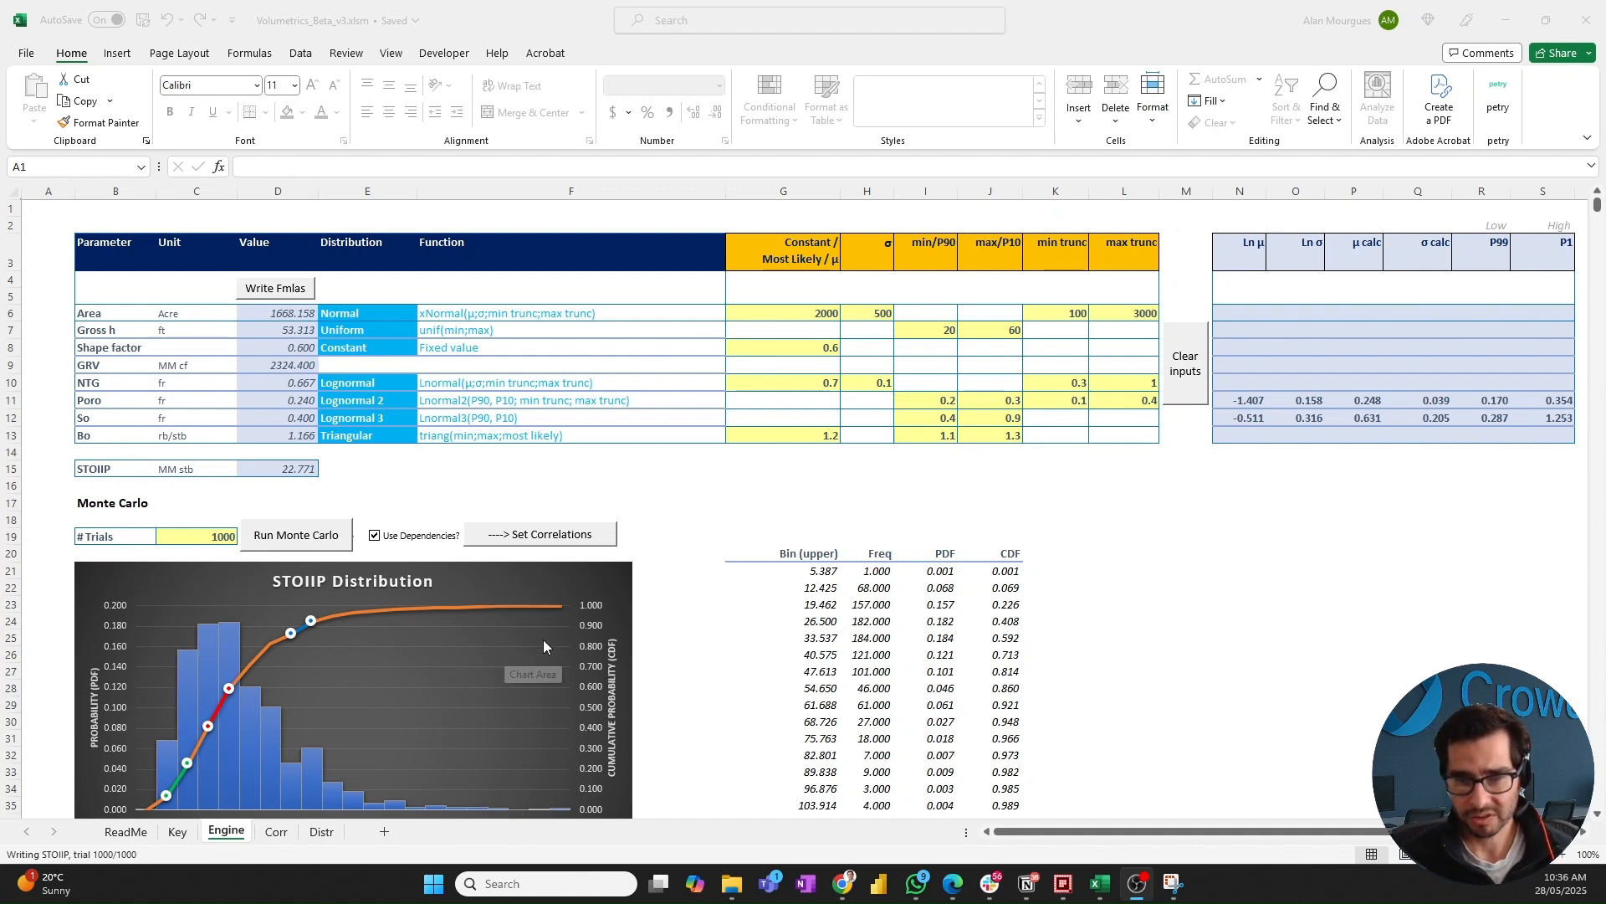
- Examine the STOIIP distribution chart and summary metrics from the run with dependencies
scroll(535, 635, "down", 1)
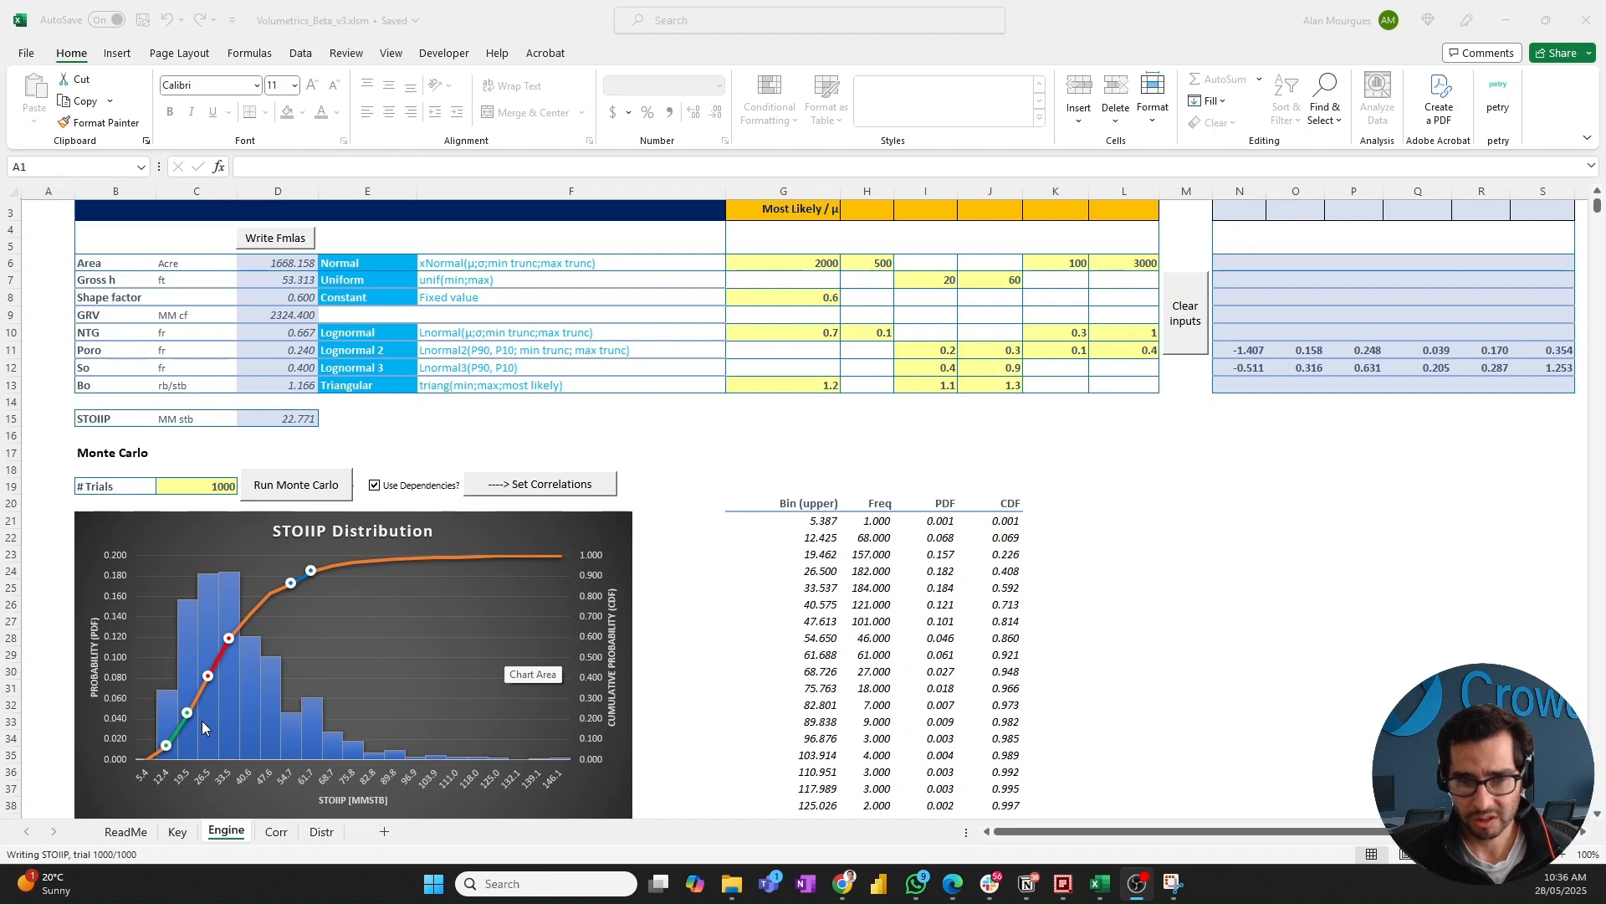
scroll(203, 721, "down", 2)
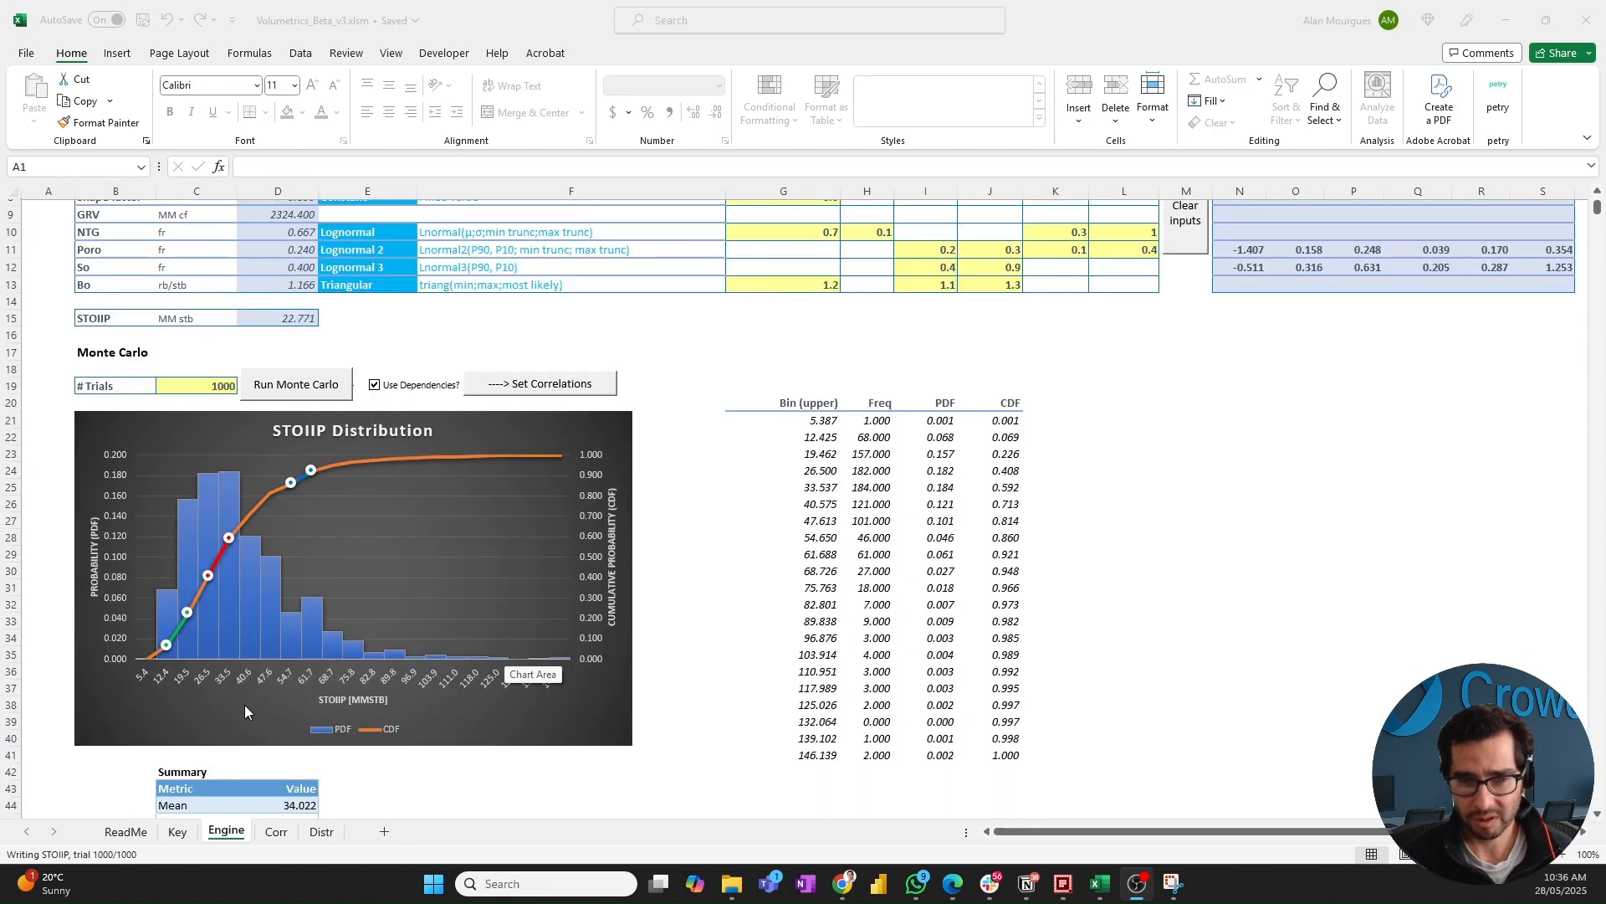
scroll(248, 677, "down", 2)
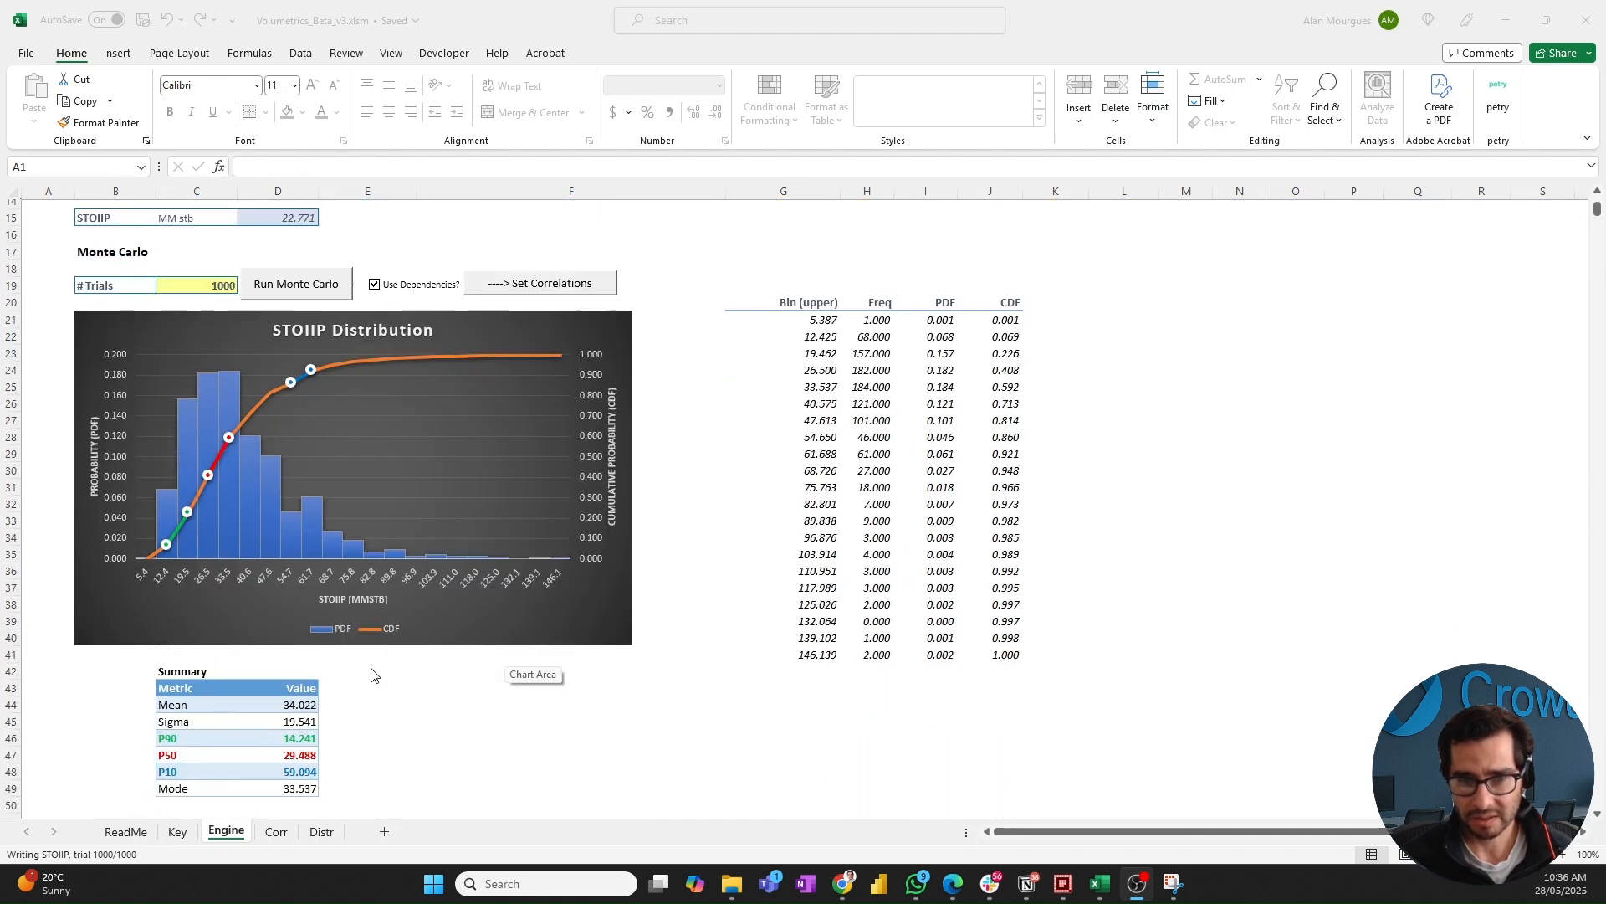
scroll(372, 675, "up", 2)
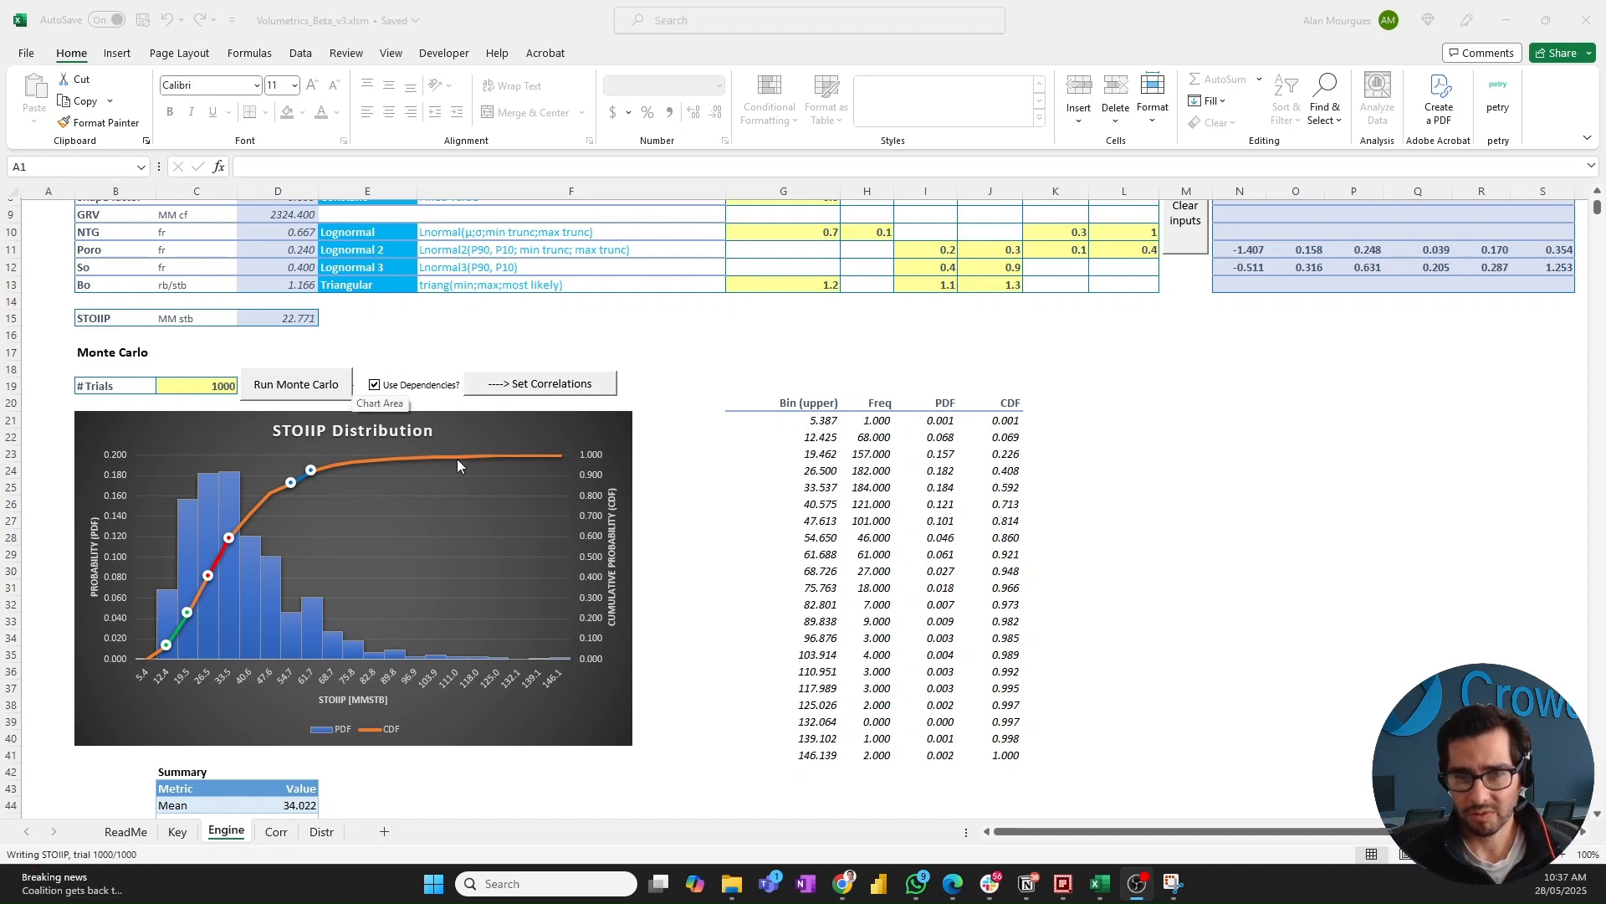
- Recalculate the correlation heat map on the Corr sheet and check the Poro–Gross h and So–Poro cells against the input correlations
left_click(276, 836)
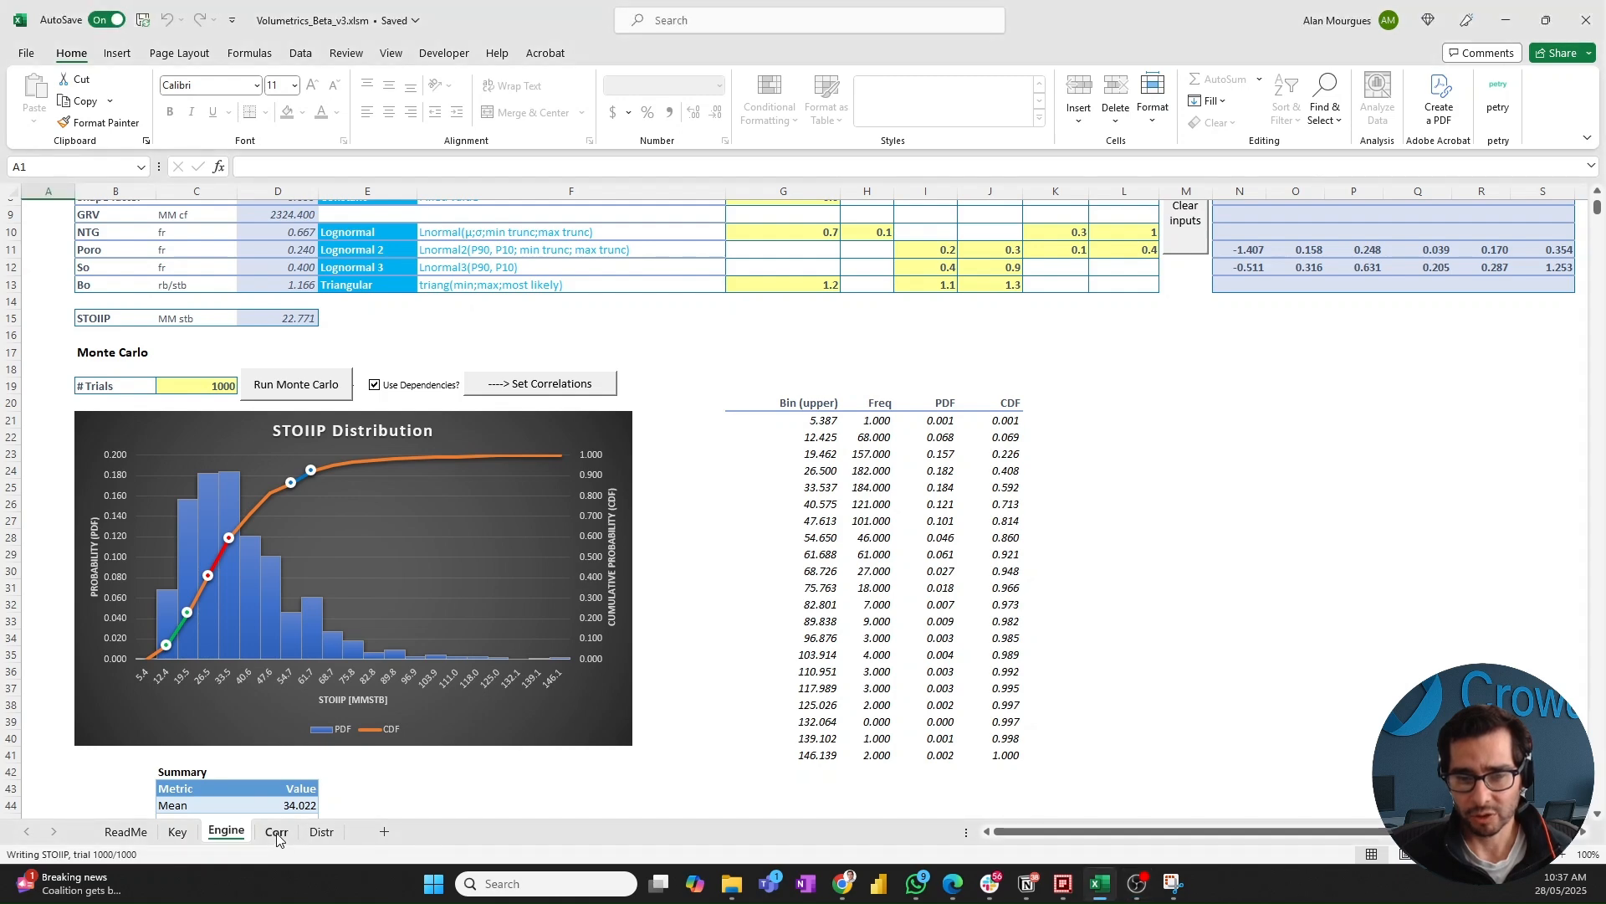
left_click(277, 833)
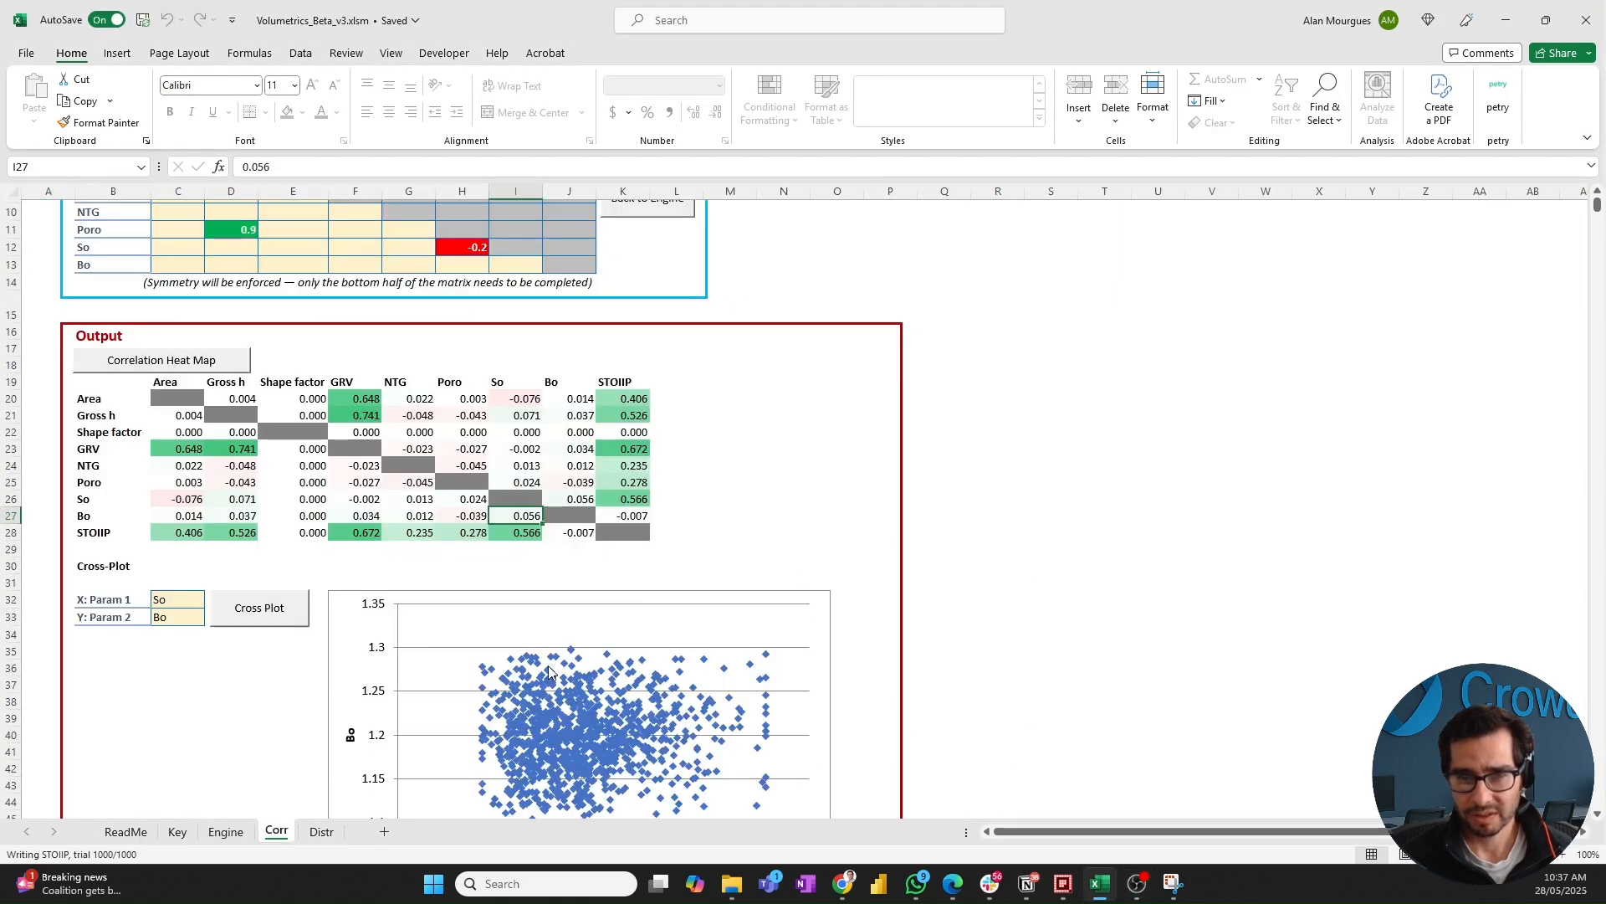
scroll(549, 670, "up", 3)
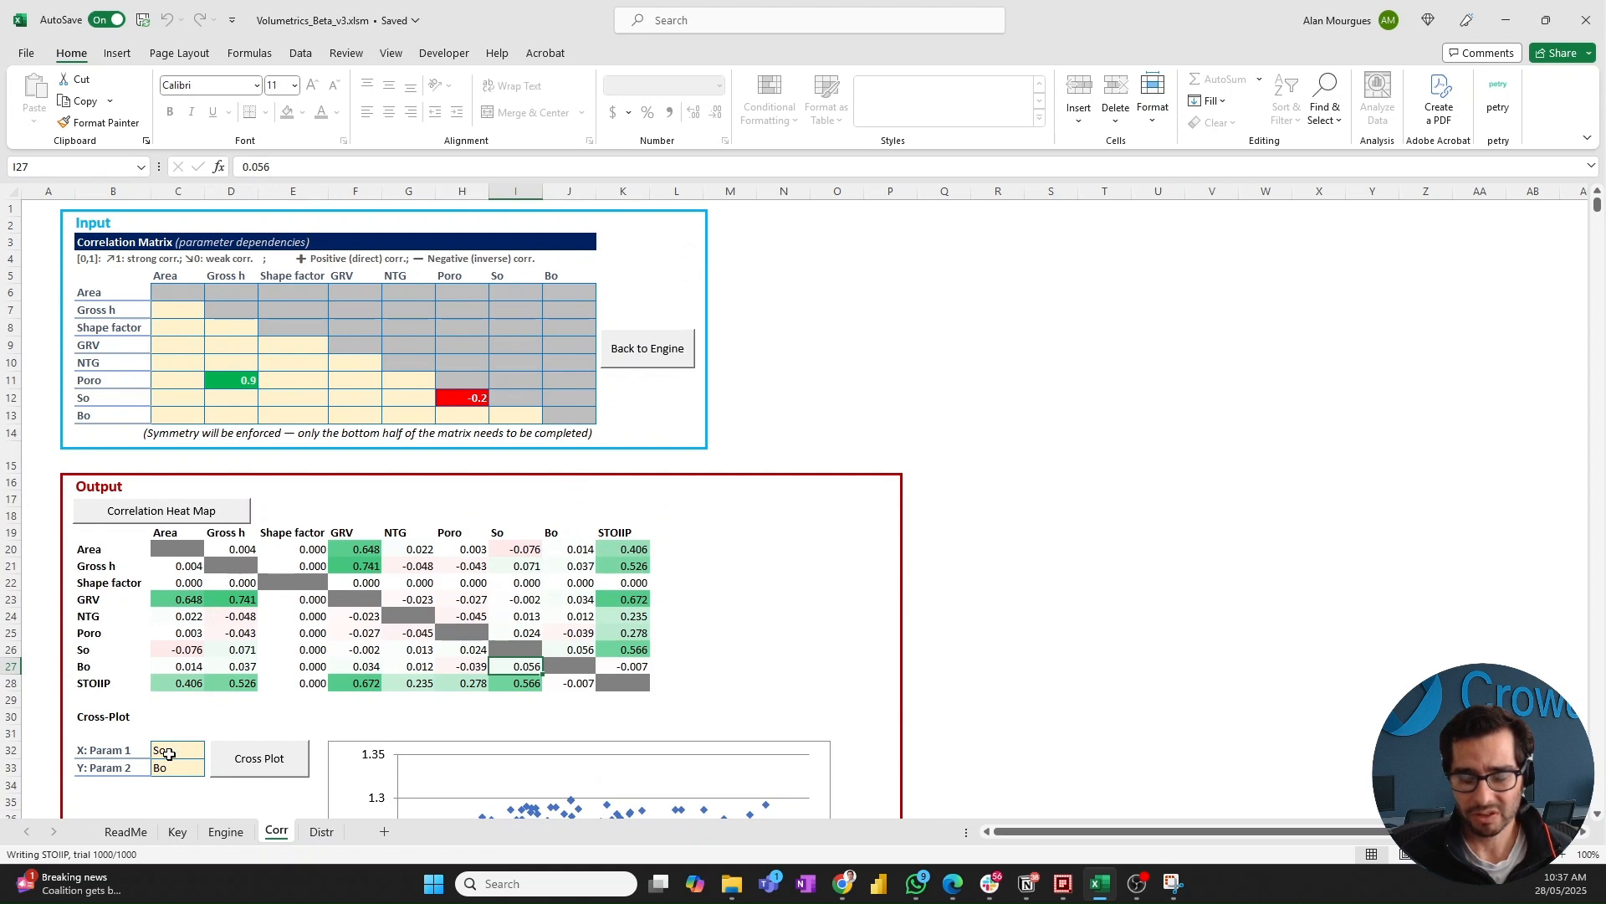
left_click(182, 512)
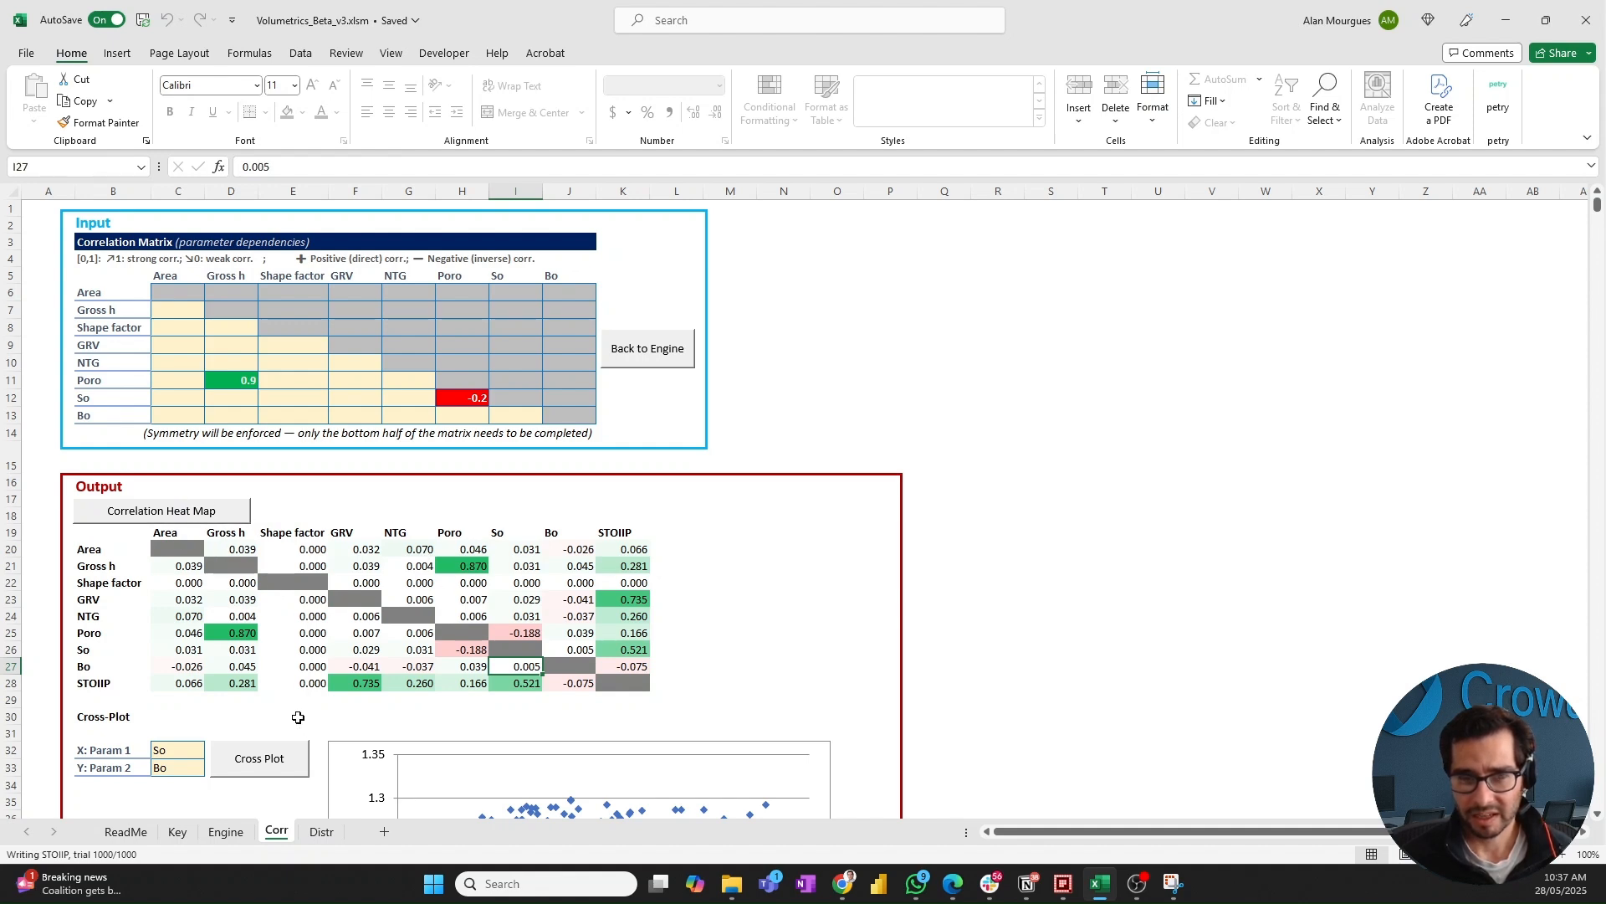
left_click(246, 634)
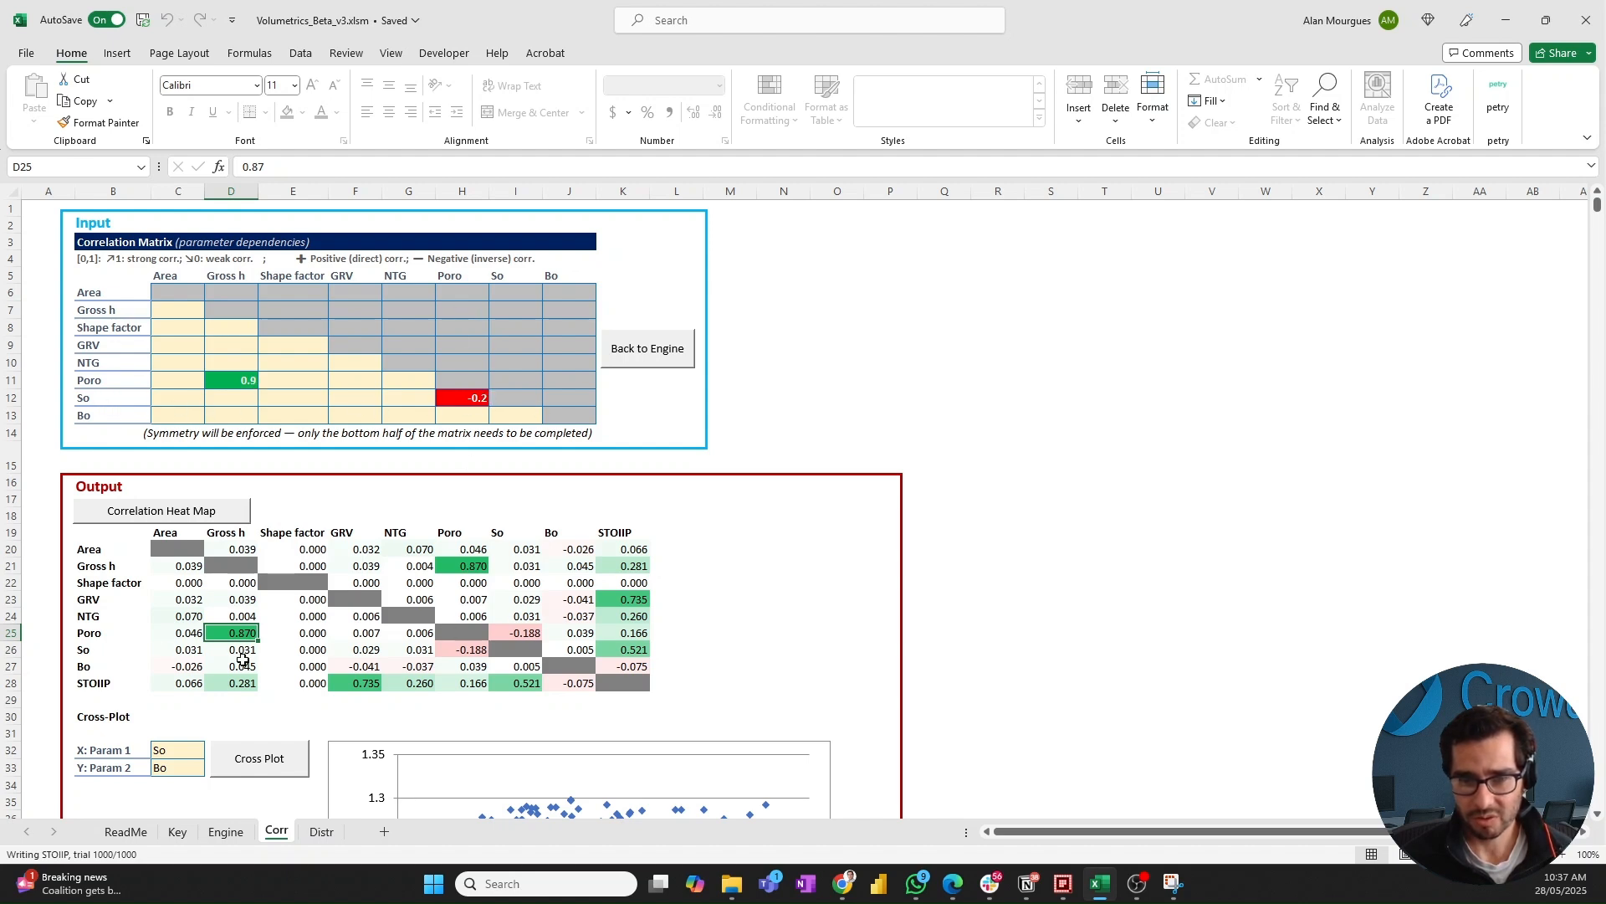
left_click(473, 652)
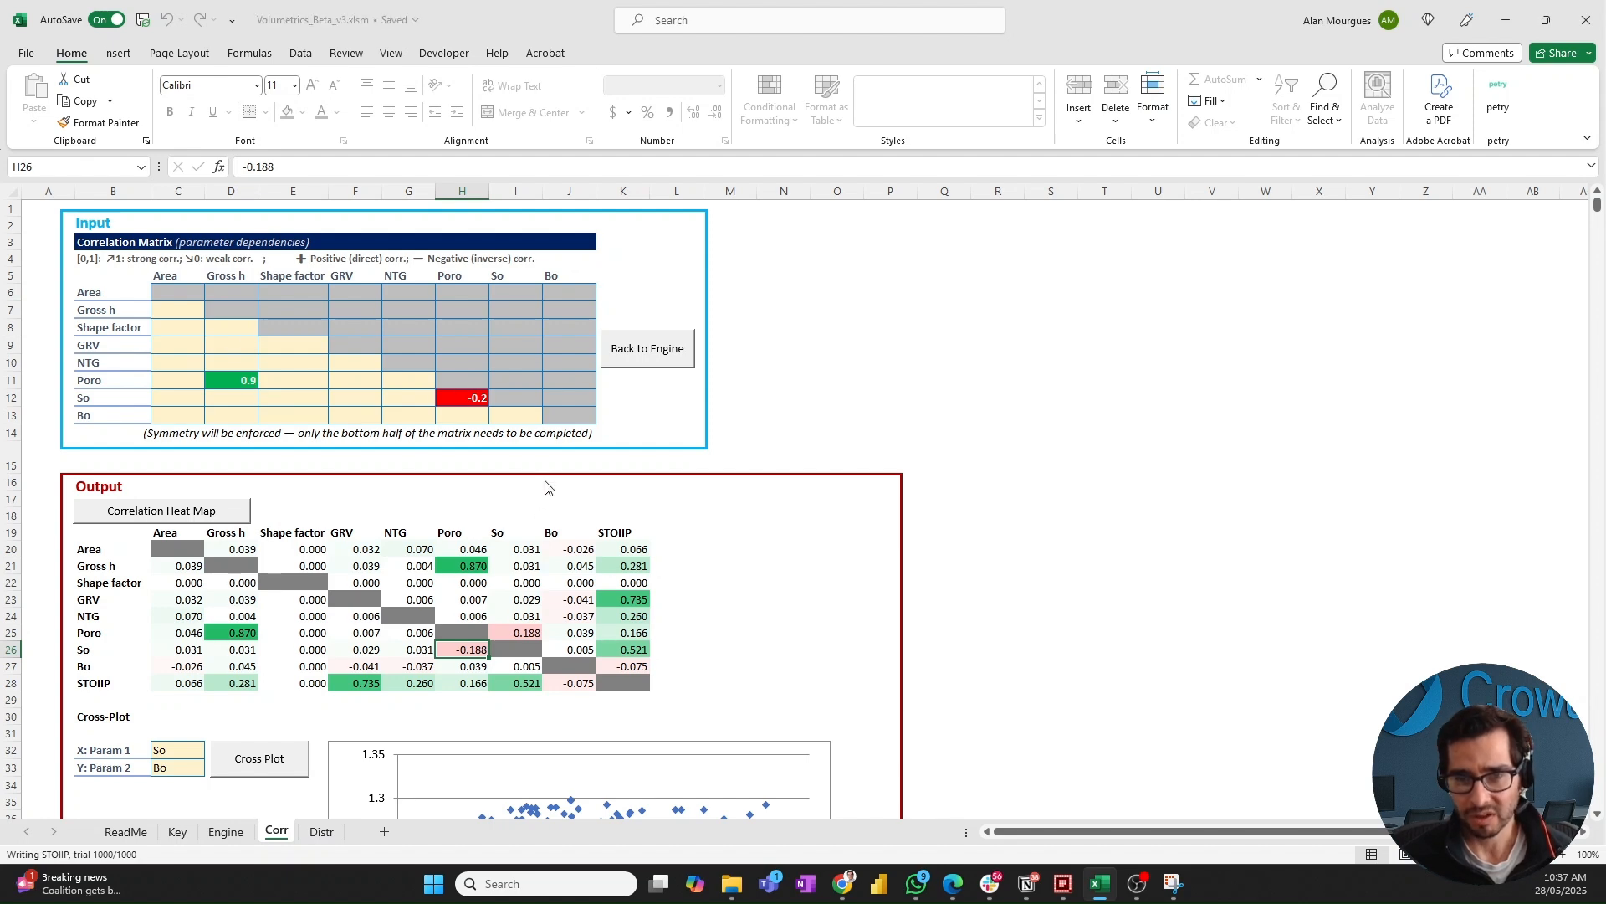
- Regenerate the cross-plot of So against Bo from the new trials and view the chart
scroll(475, 623, "down", 1)
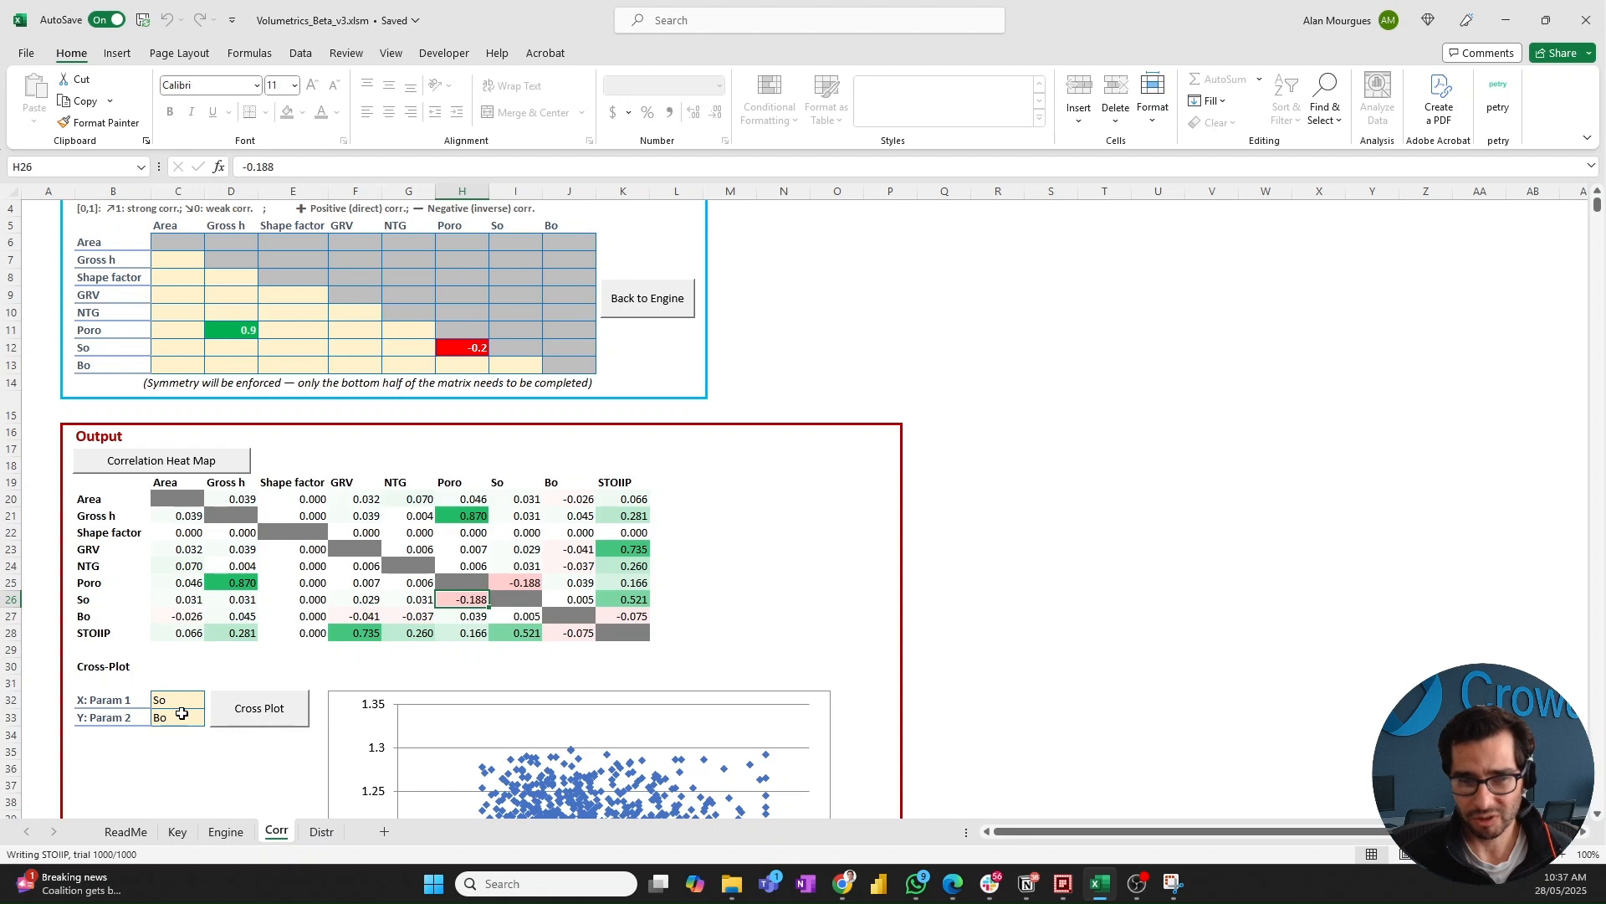
left_click(254, 707)
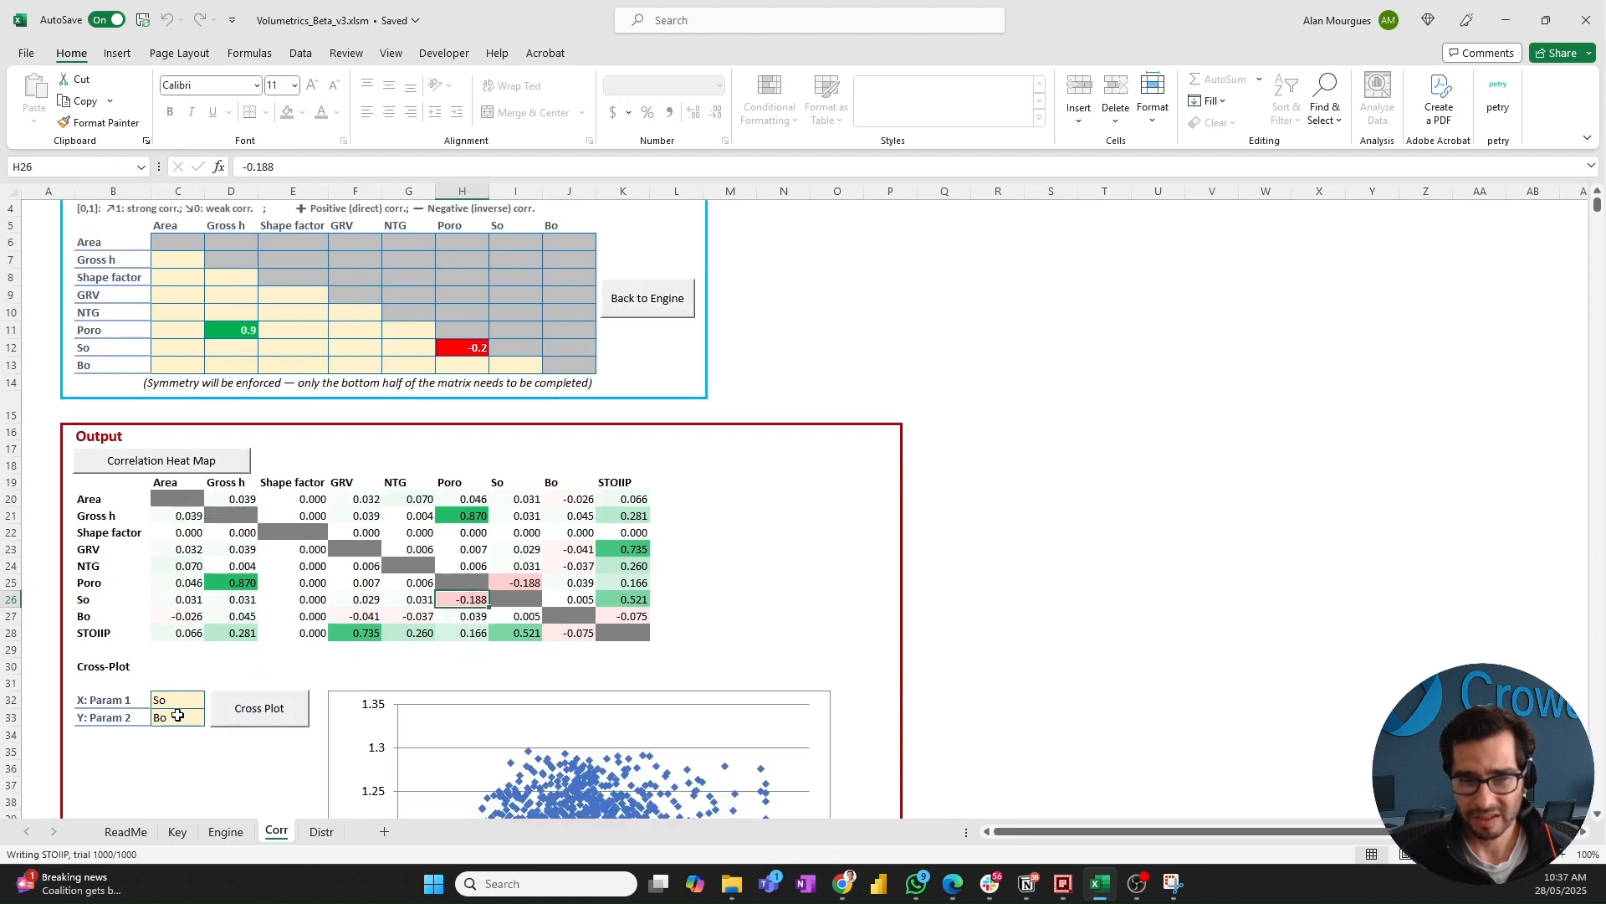
scroll(184, 719, "down", 3)
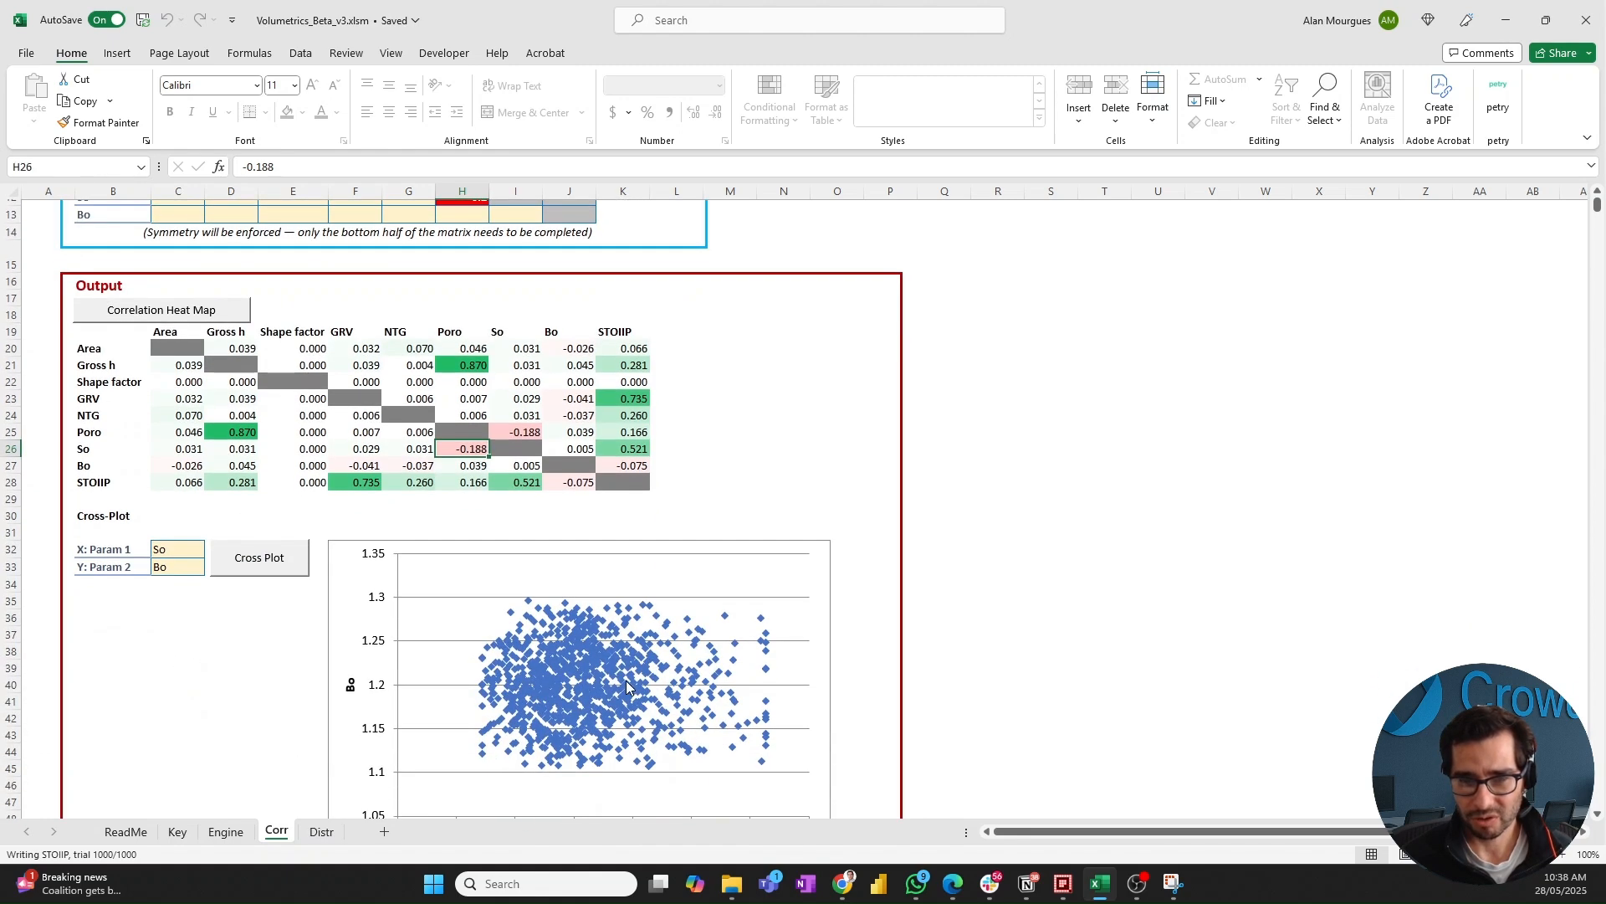
- Generate the cross-plot of Poro on X against Gross h on Y and view the resulting chart
scroll(192, 626, "up", 4)
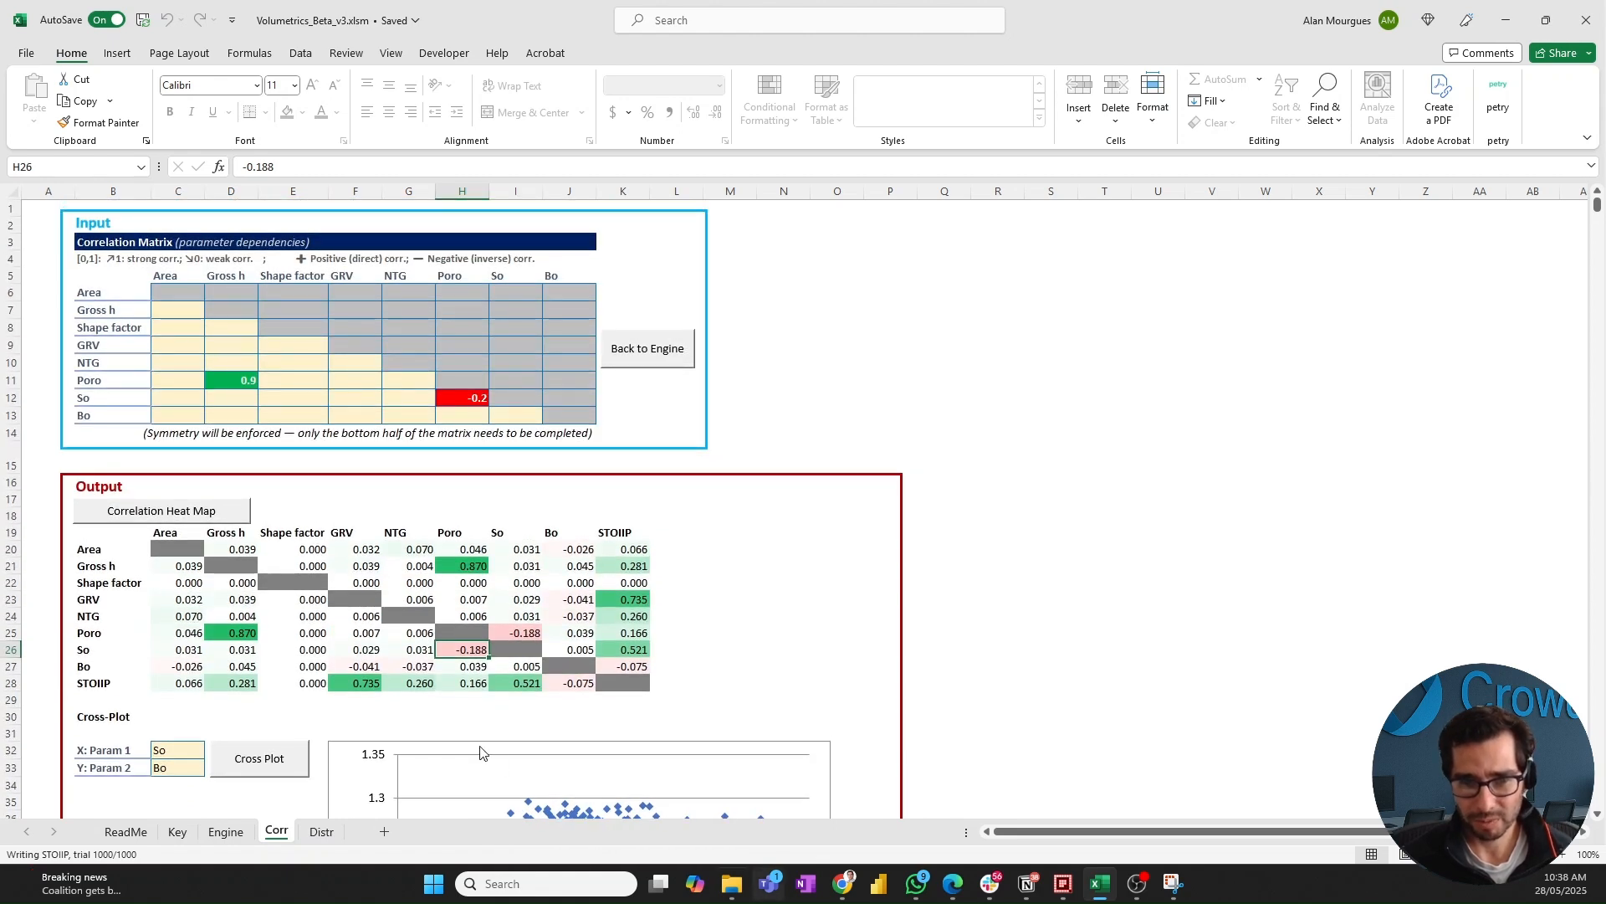
scroll(481, 751, "down", 4)
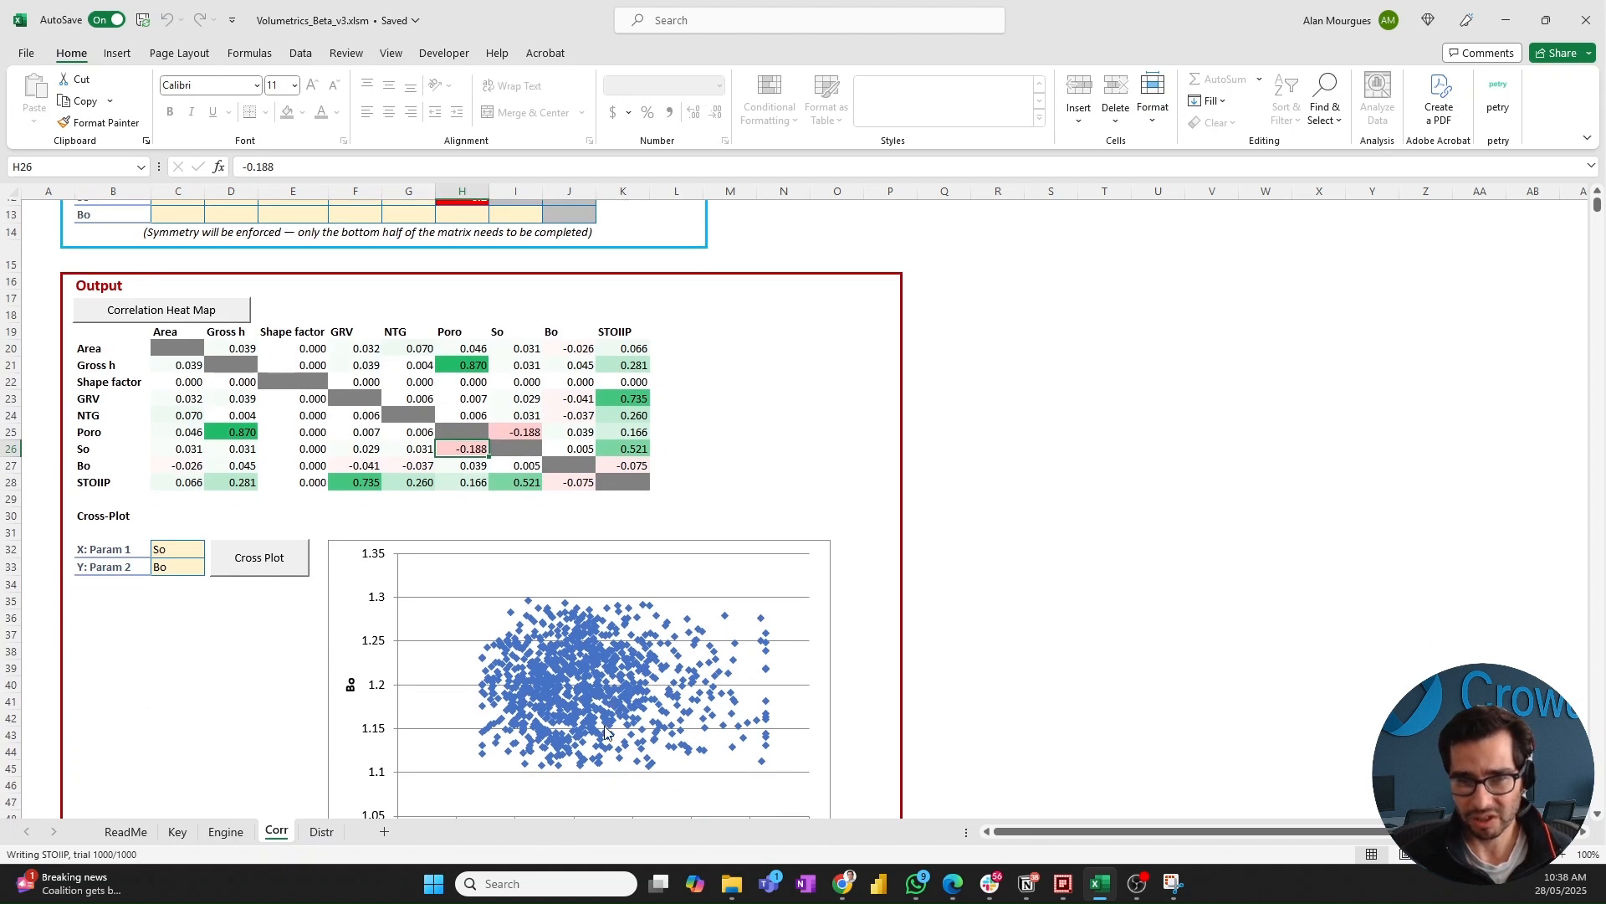
scroll(185, 668, "up", 3)
left_click(249, 588)
left_click(182, 703)
left_click(211, 700)
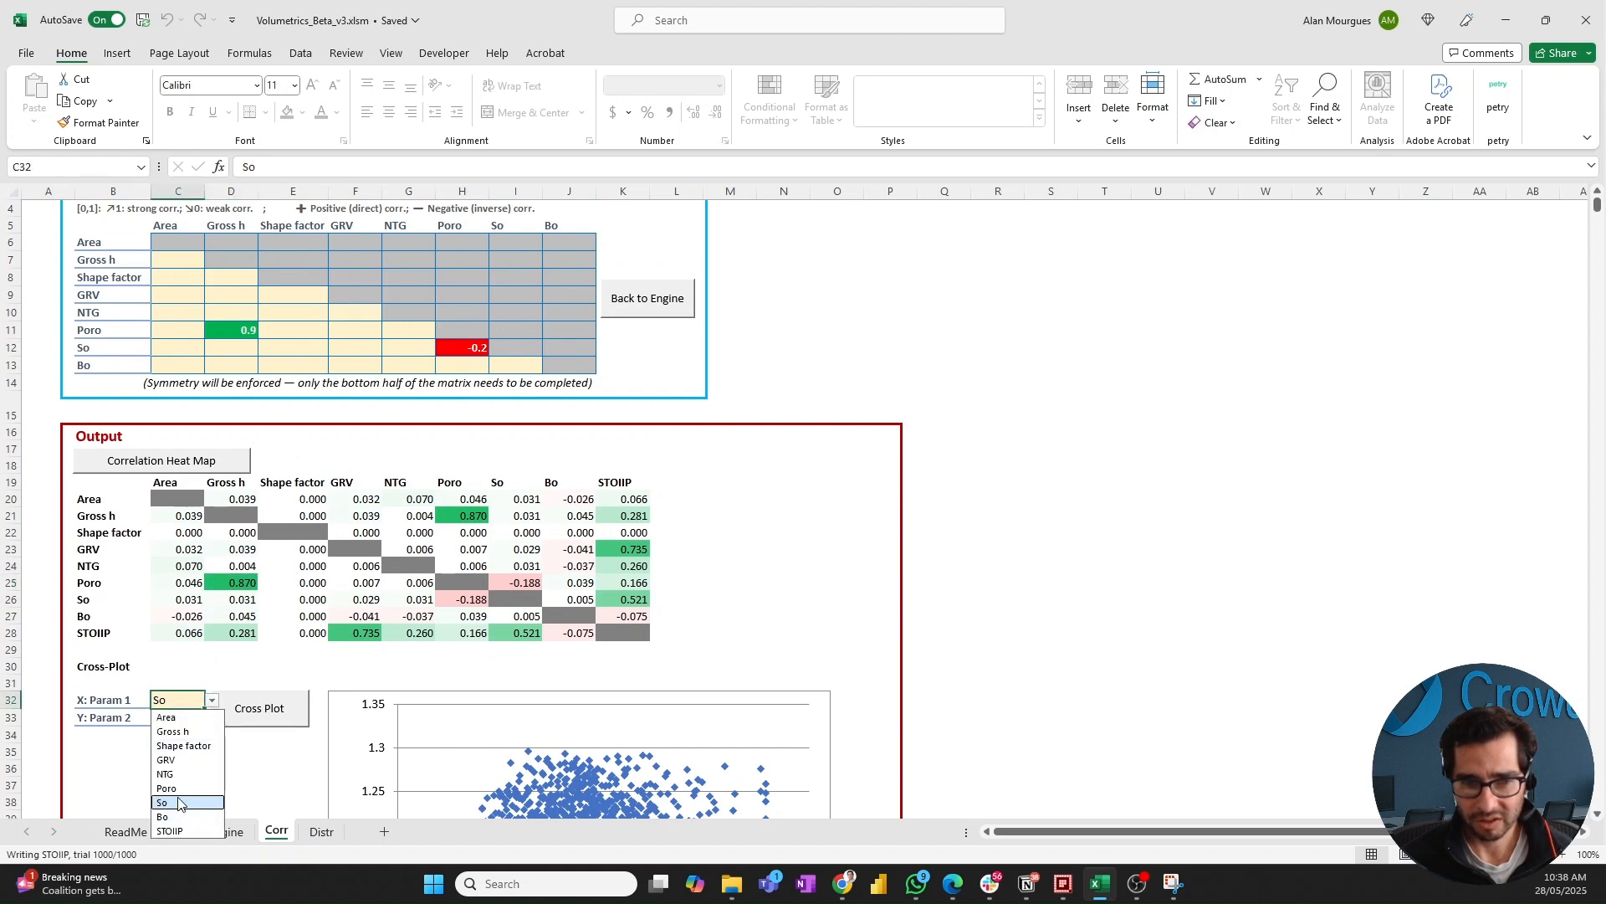
left_click(178, 788)
left_click(188, 717)
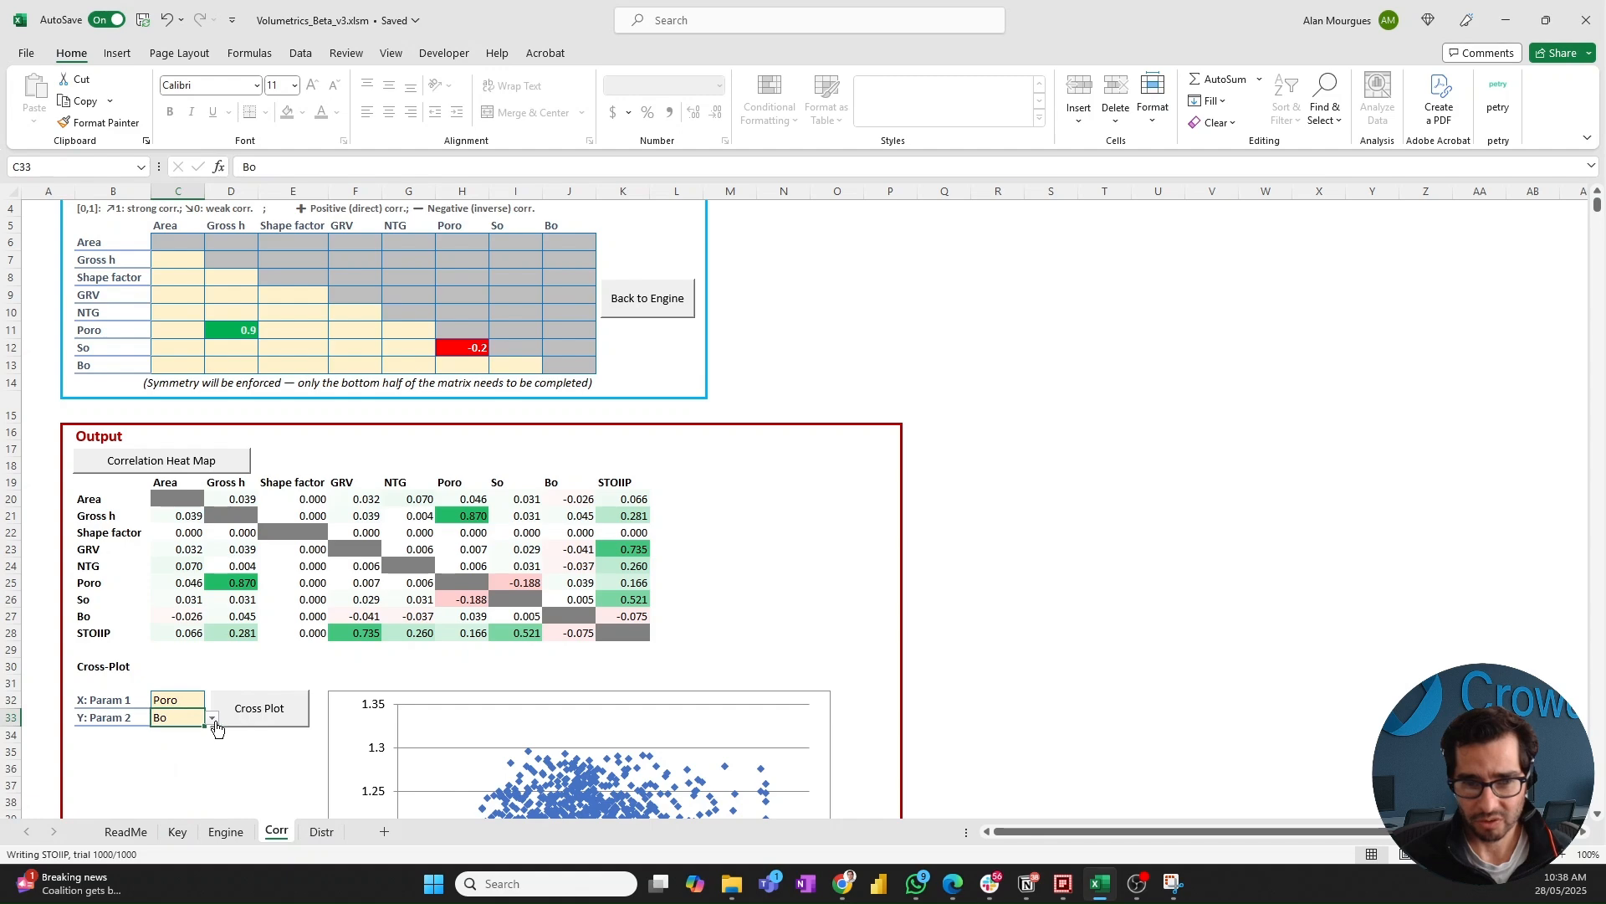
left_click(212, 718)
left_click(173, 749)
scroll(209, 744, "down", 2)
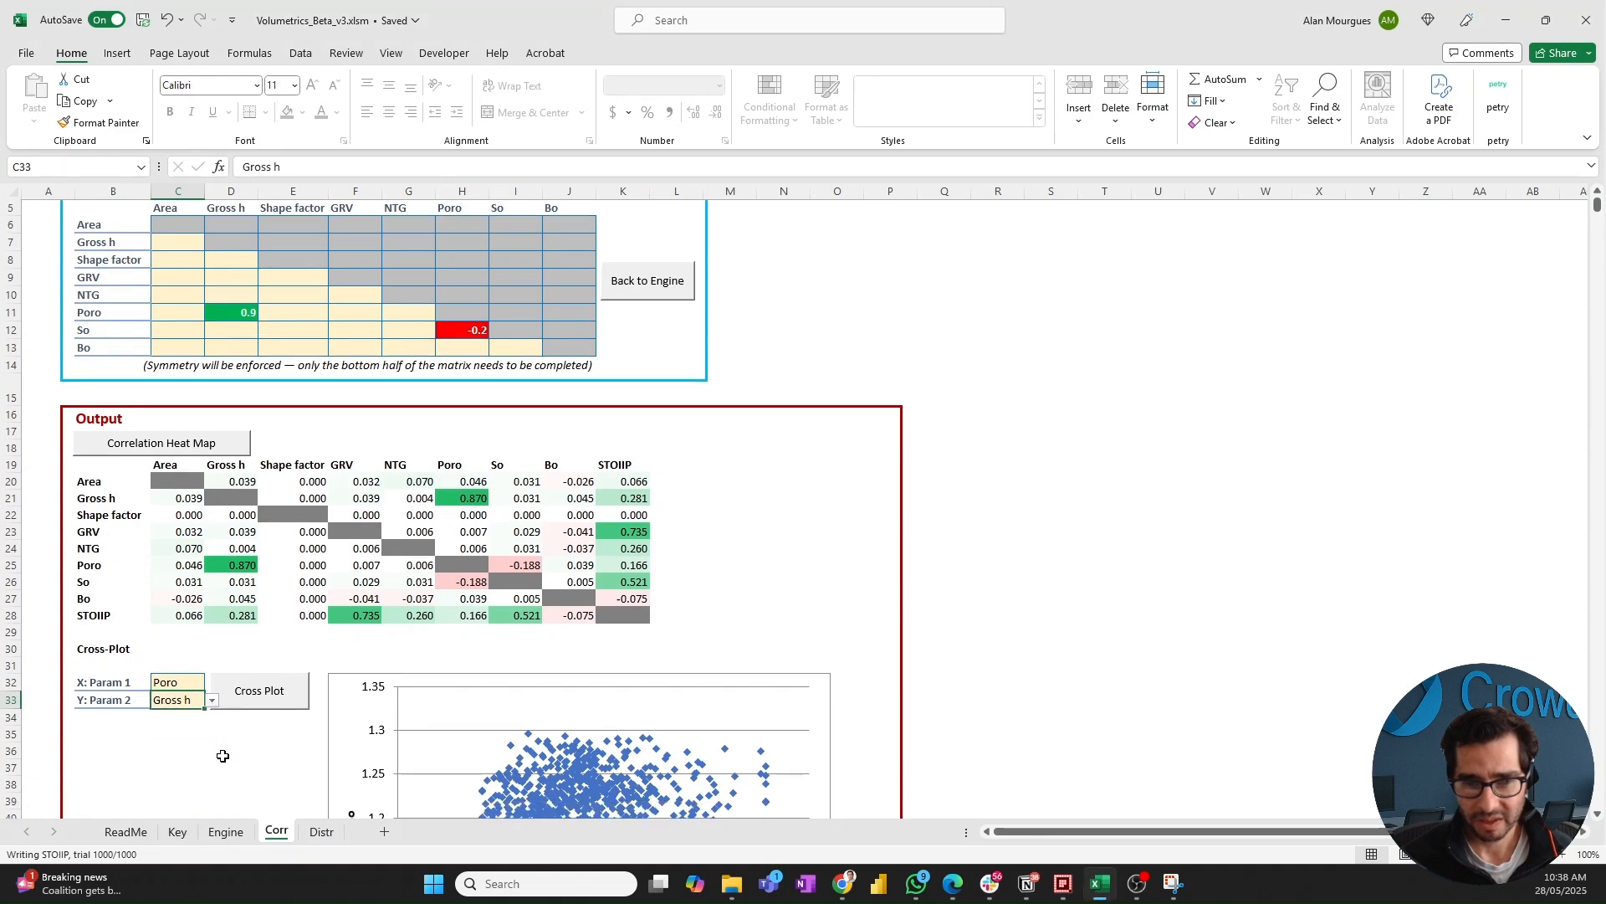
left_click(285, 620)
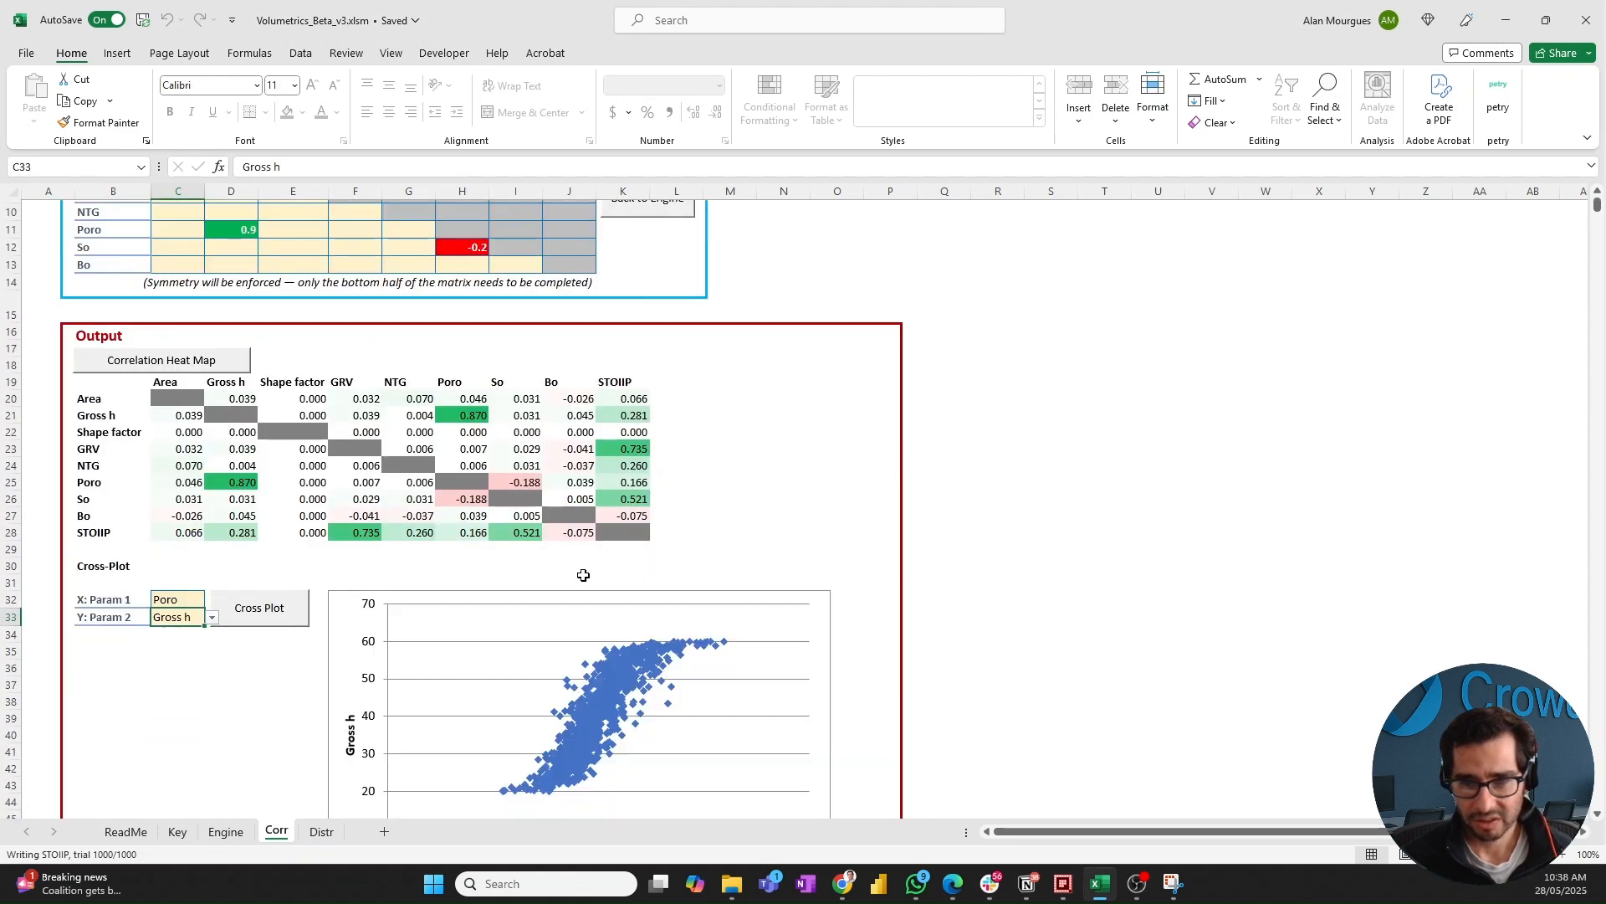
scroll(646, 630, "down", 3)
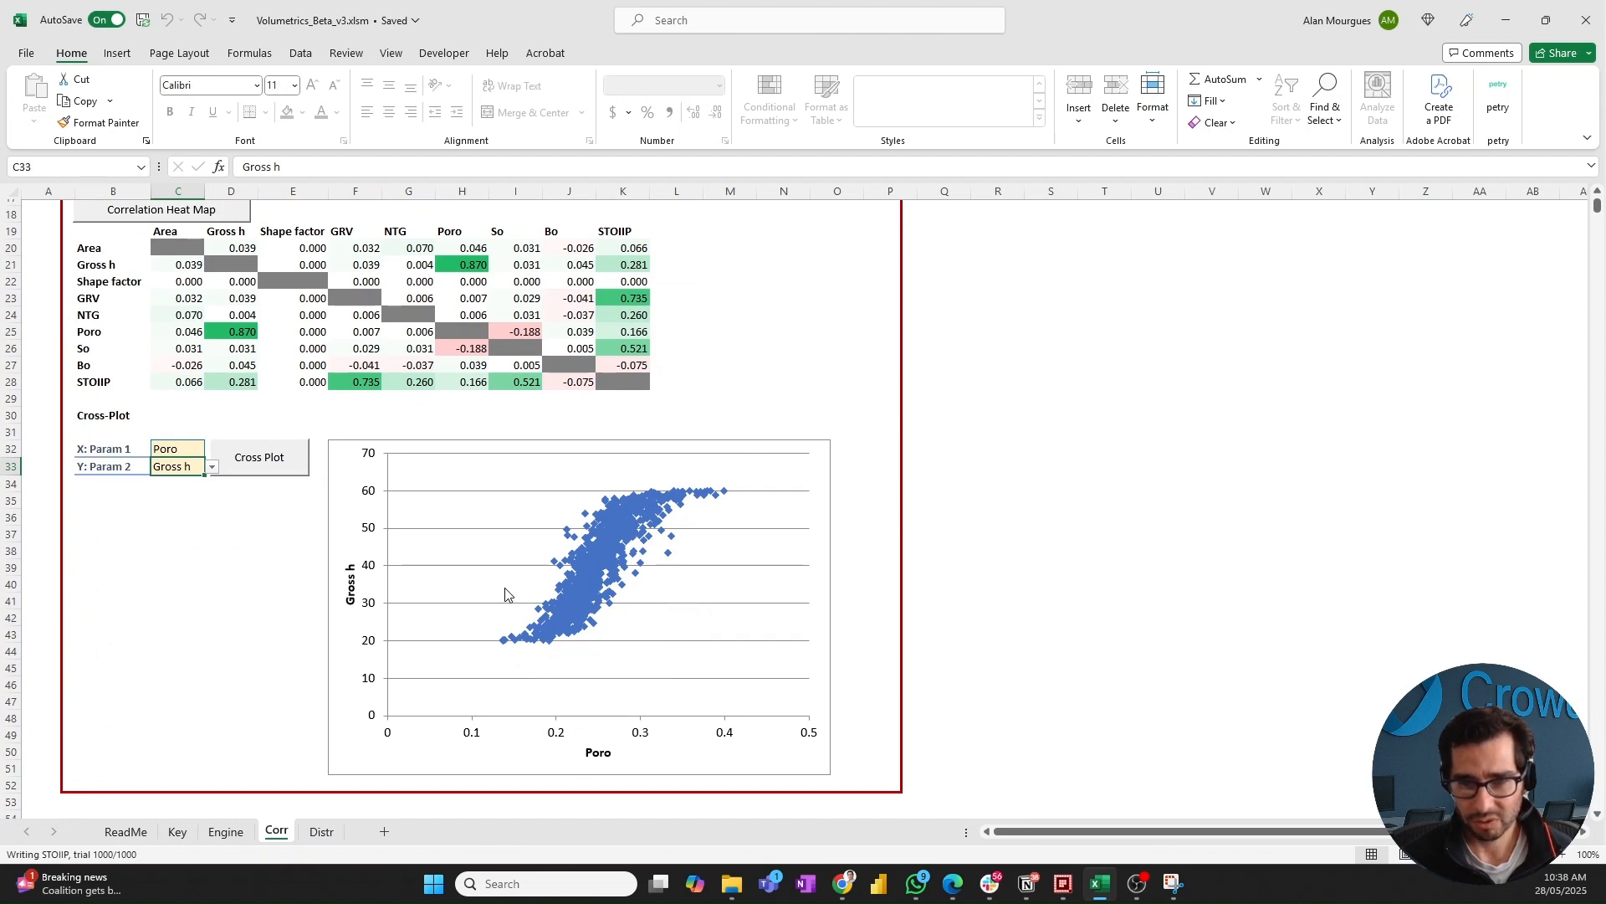
- Check the So–Poro correlation cell, generate the cross-plot with So as the Y parameter against Poro, and compare it with the correlation matrices
scroll(586, 618, "up", 2)
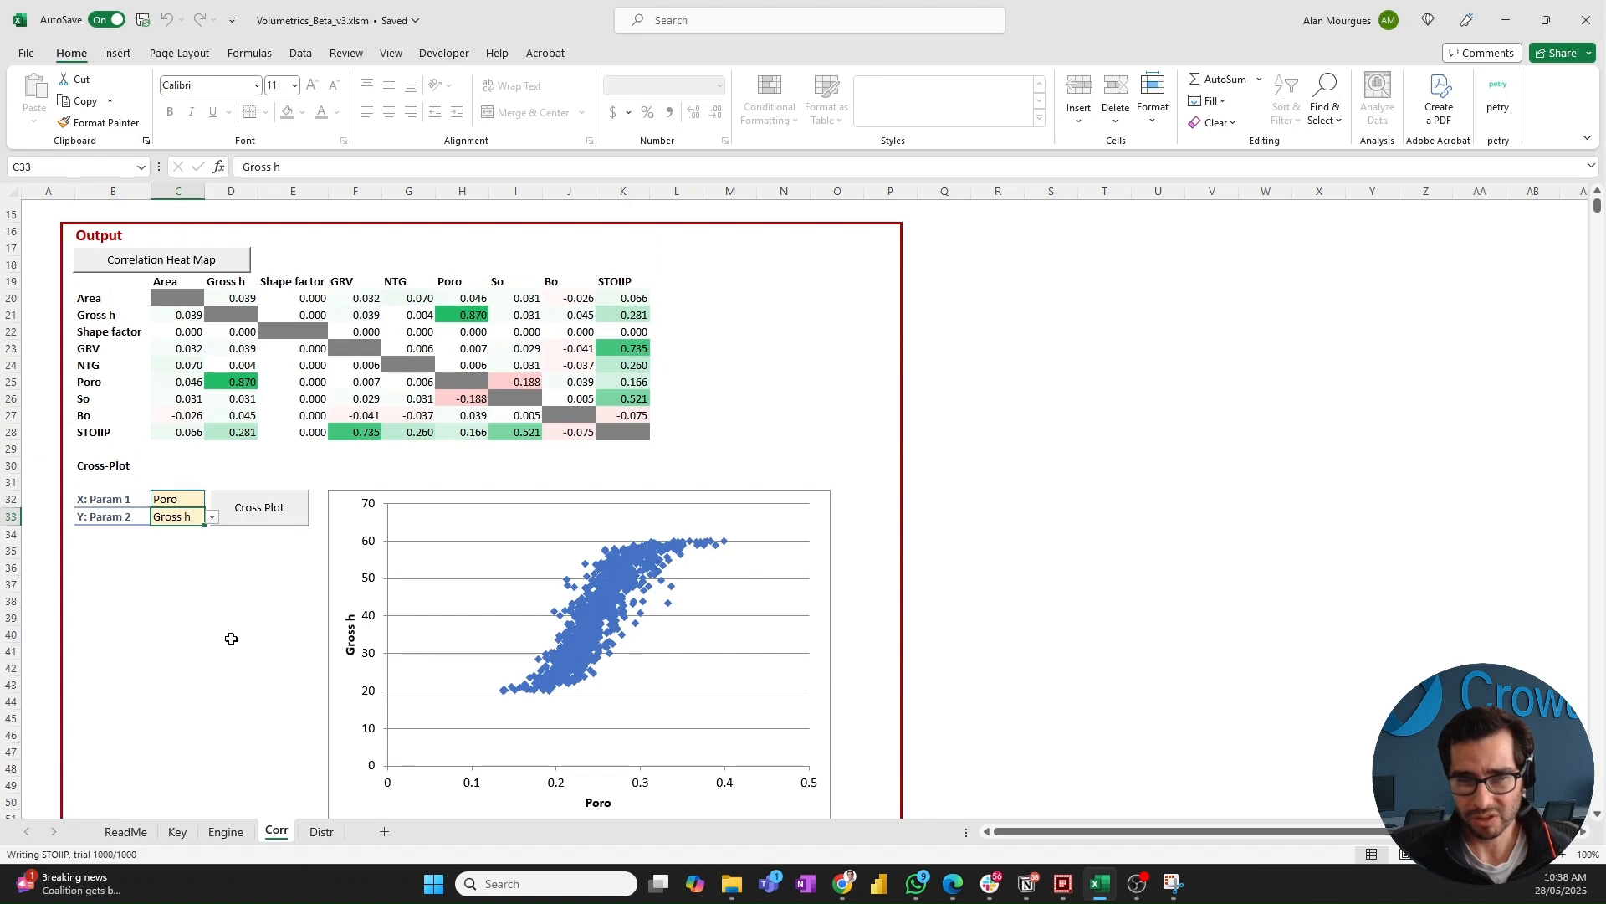
scroll(183, 644, "up", 2)
left_click(469, 550)
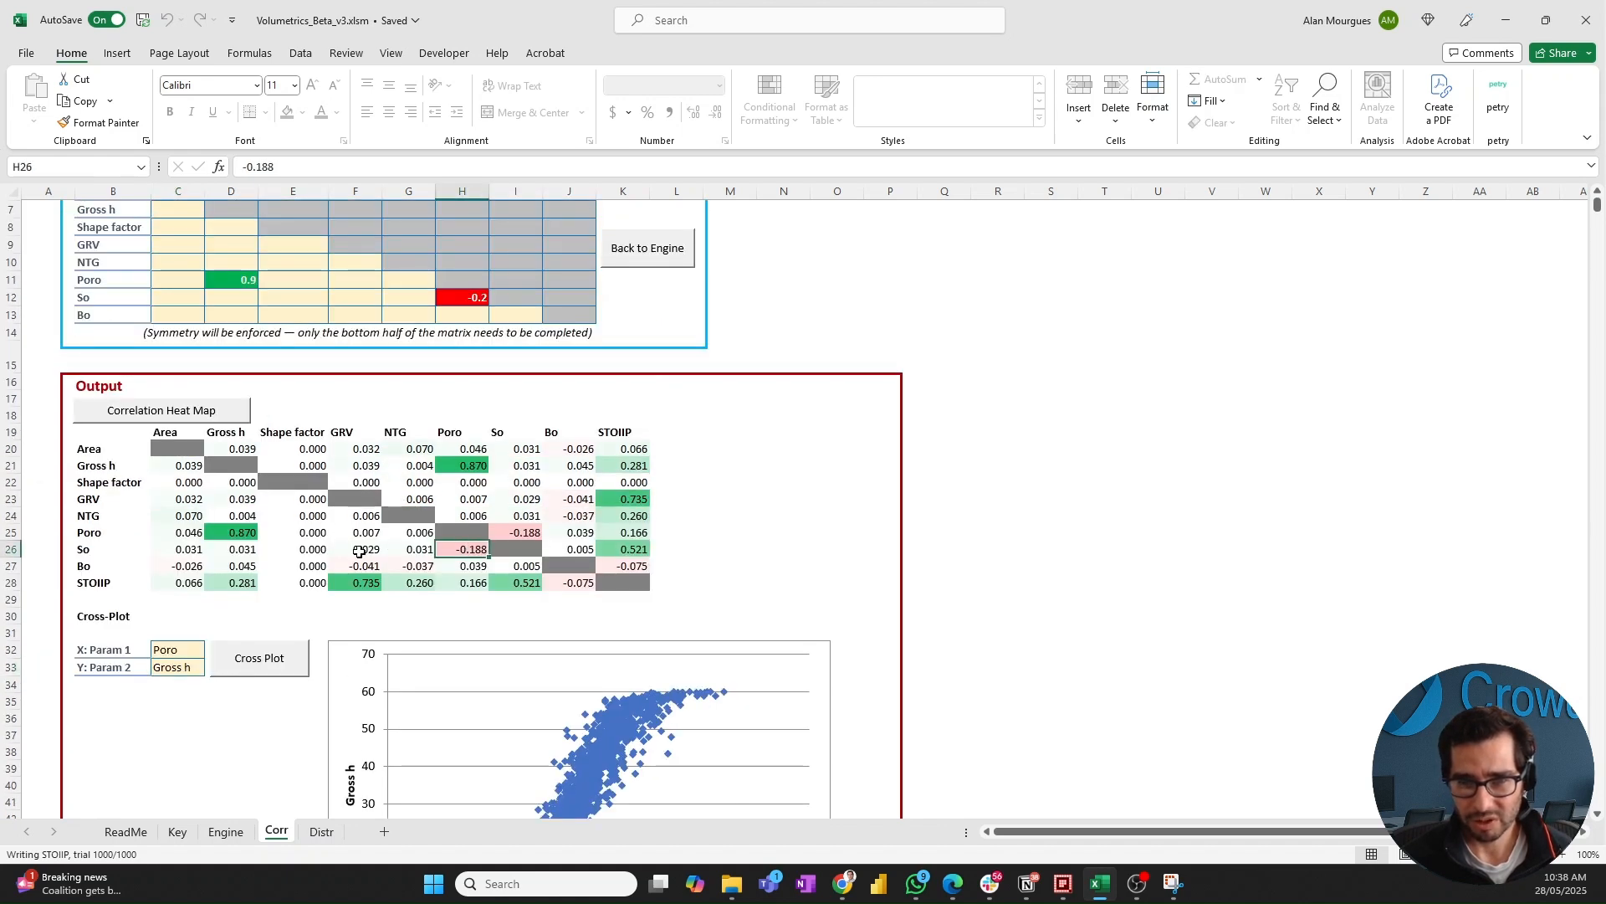
left_click(181, 667)
left_click(211, 668)
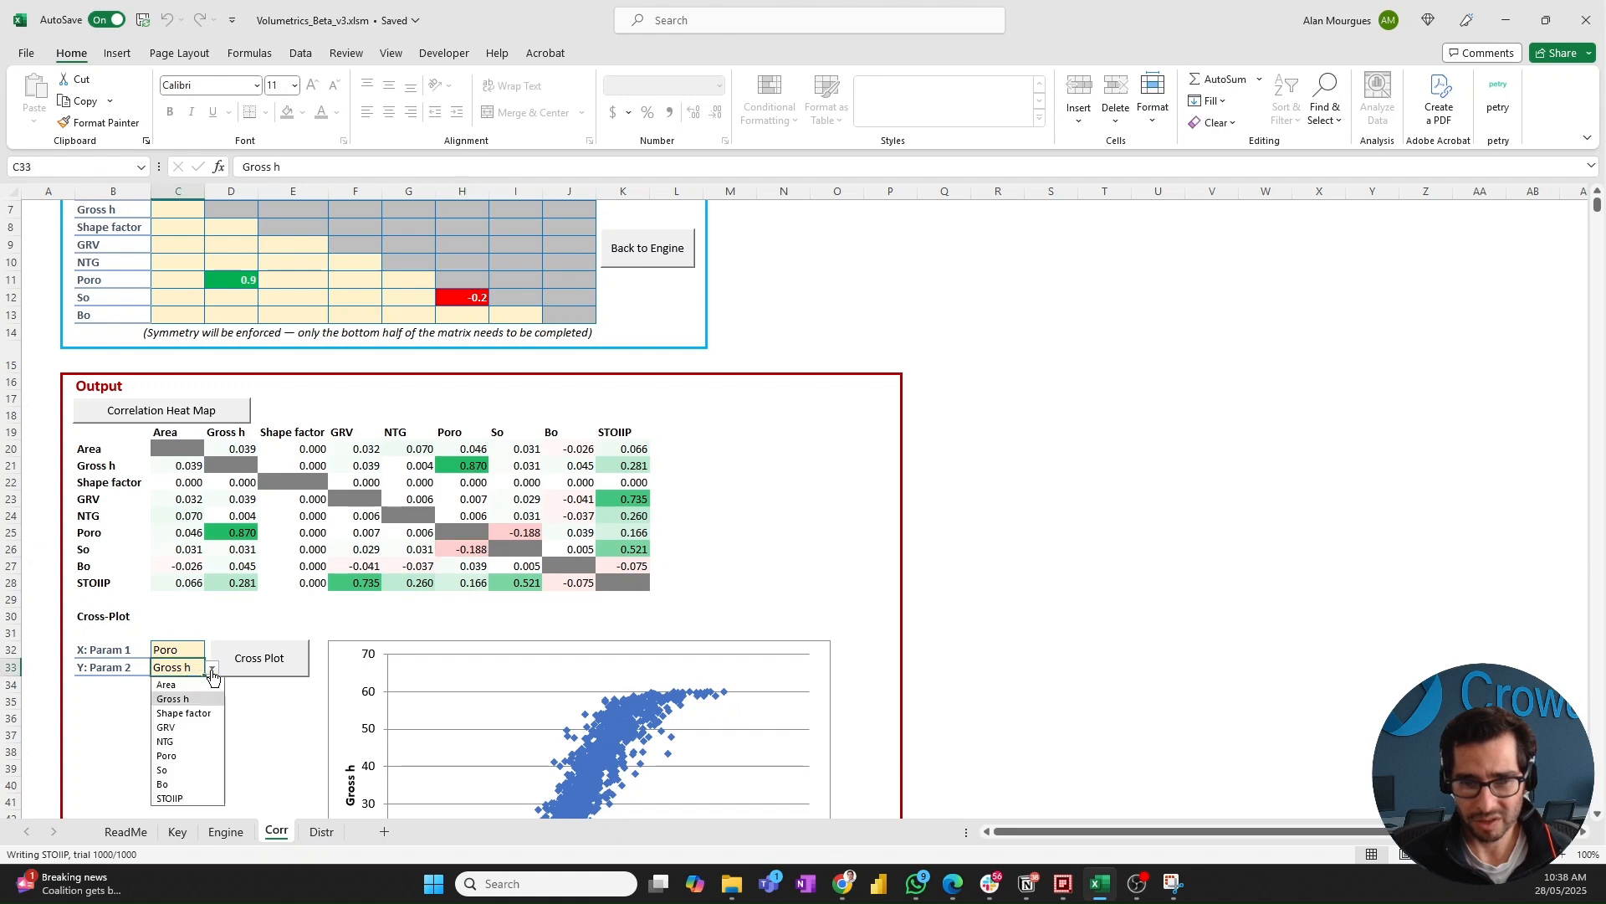
left_click(173, 771)
left_click(254, 669)
scroll(619, 694, "down", 3)
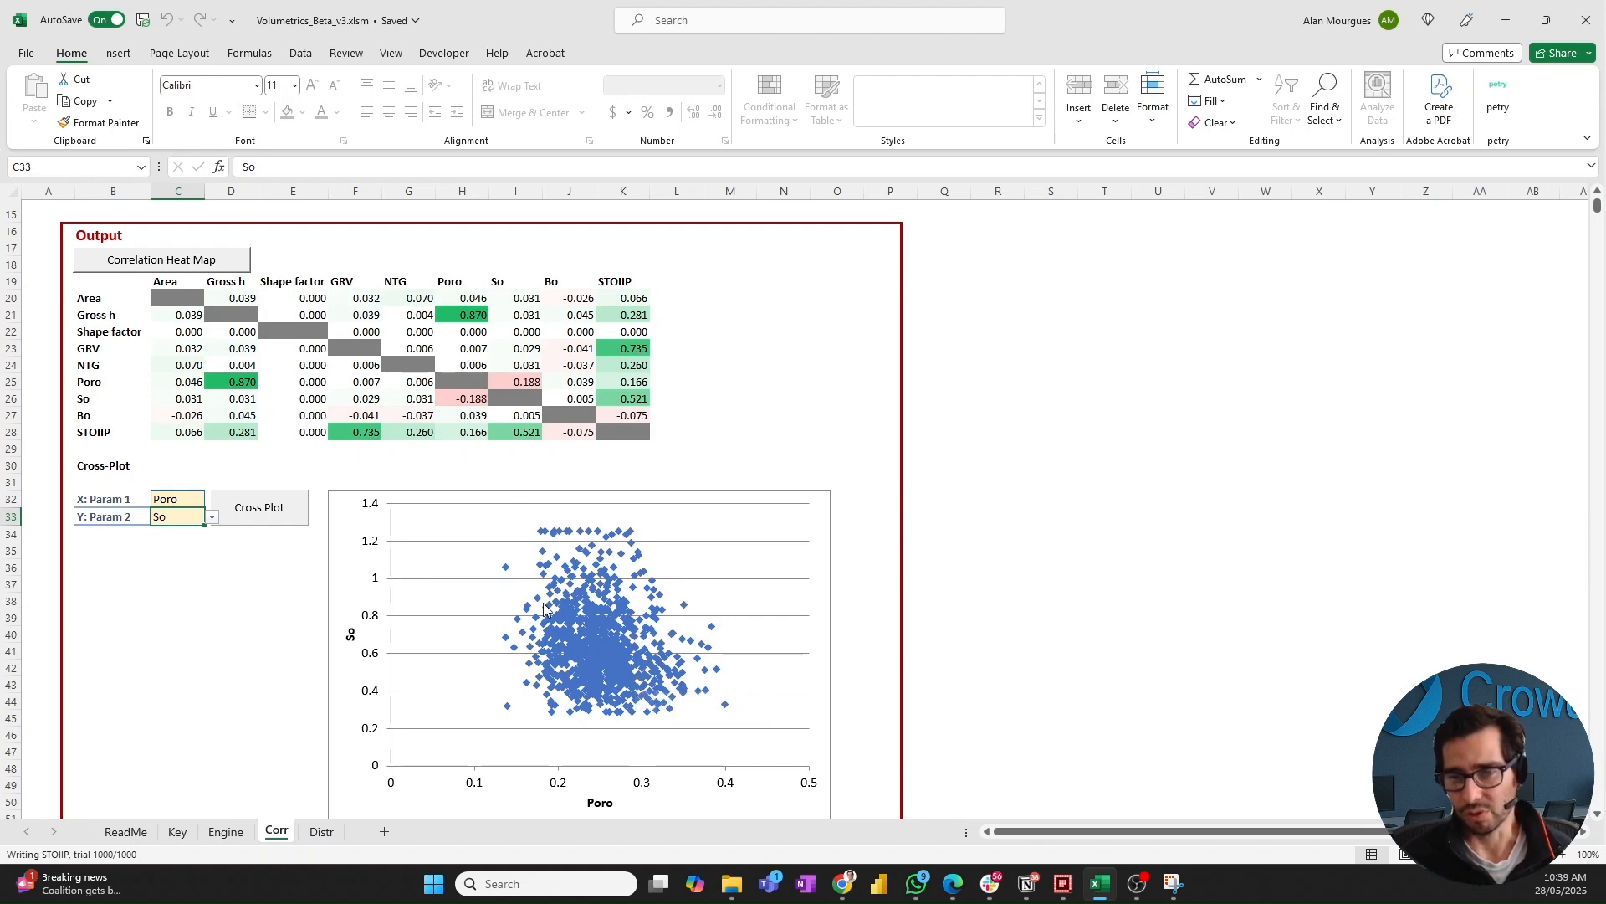
scroll(521, 628, "up", 1)
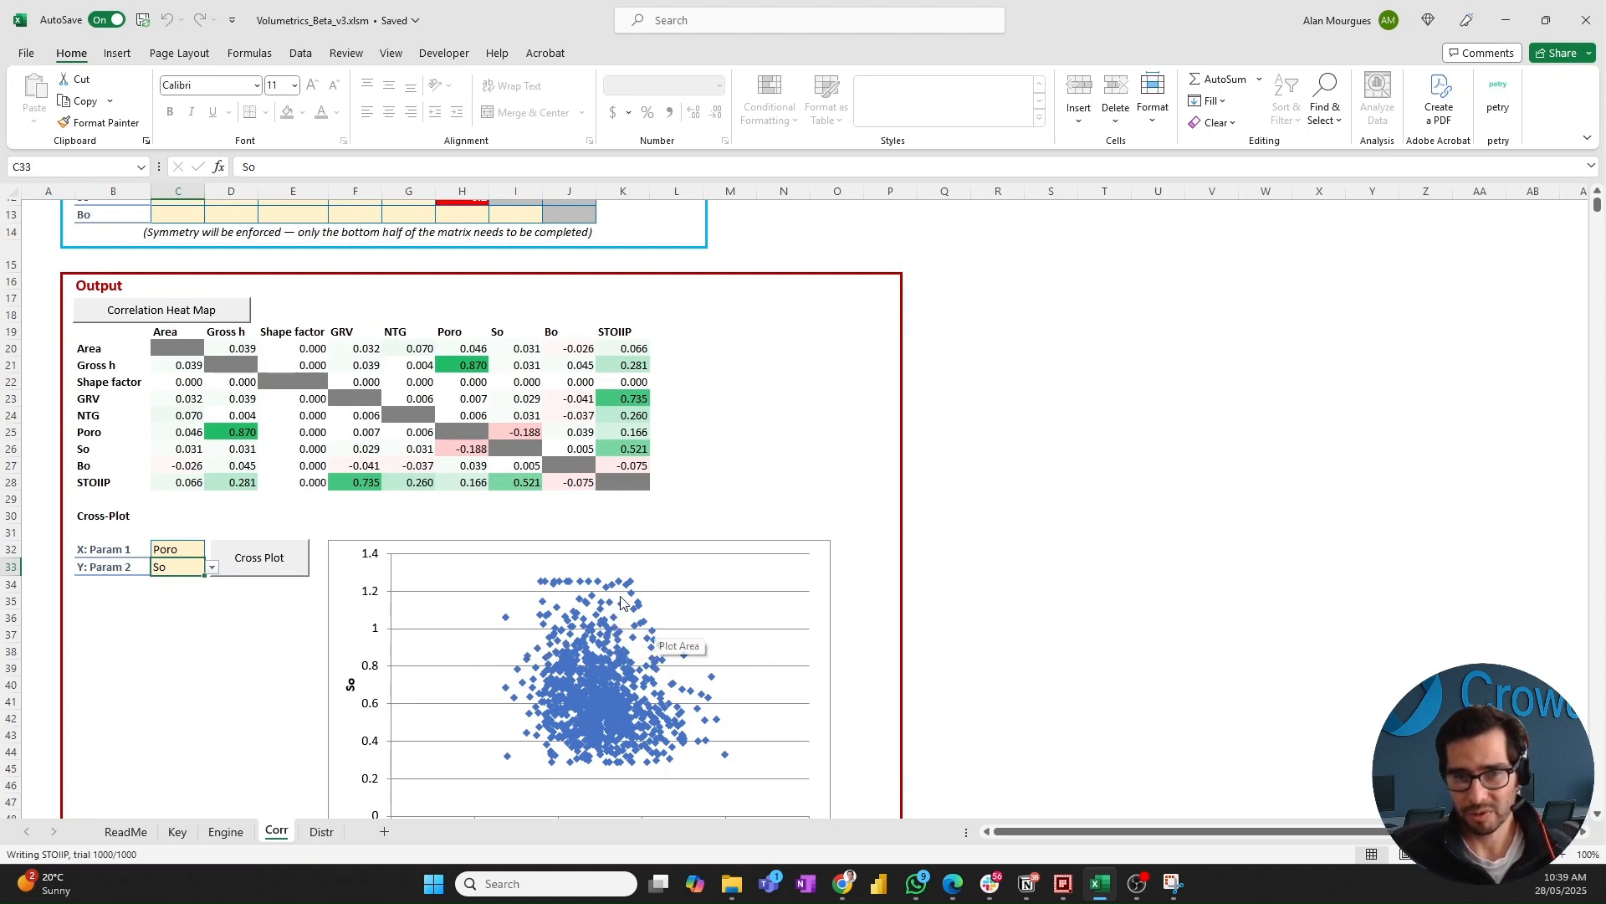
scroll(512, 577, "up", 2)
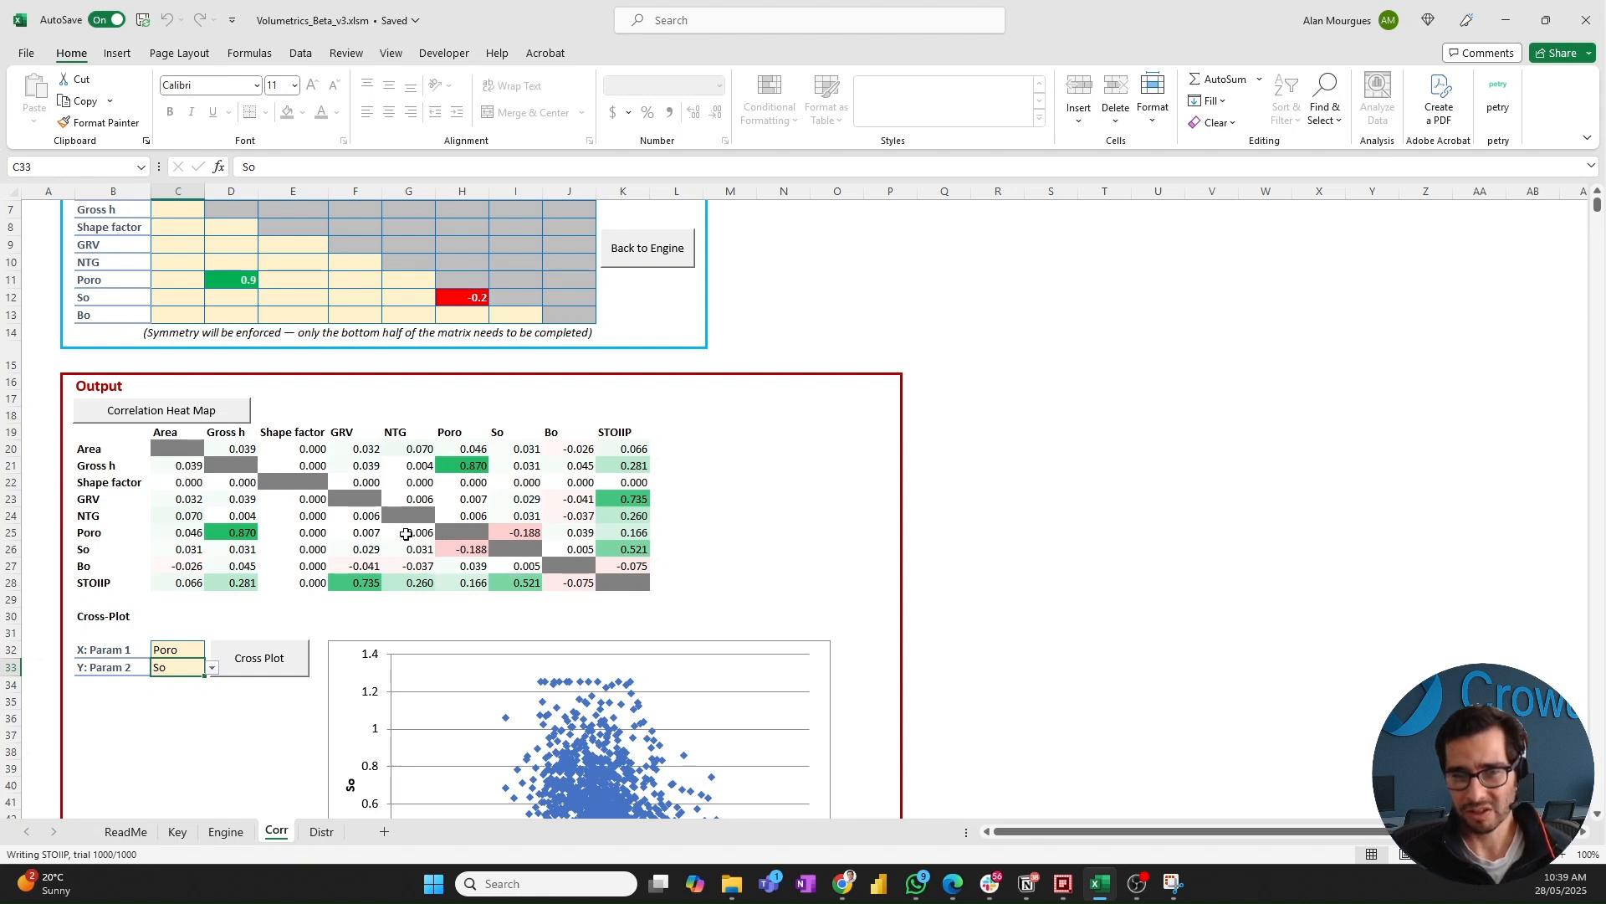
scroll(531, 554, "up", 2)
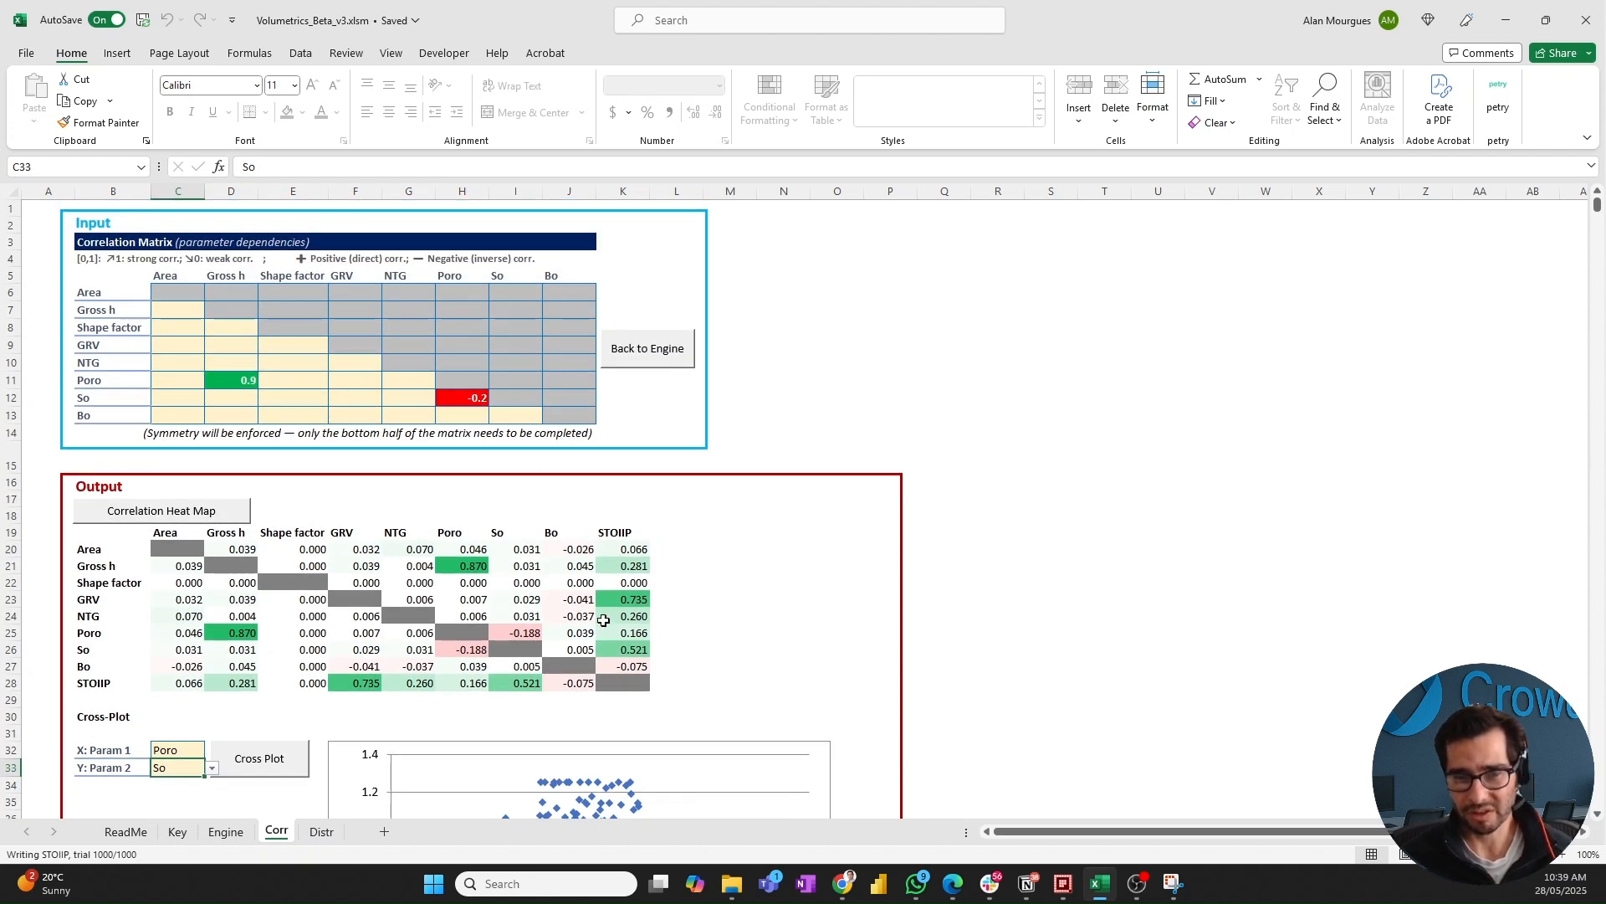
- Set the variable to inspect on the Distr sheet to Poro and view its distribution chart, input parameters and metrics
left_click(321, 832)
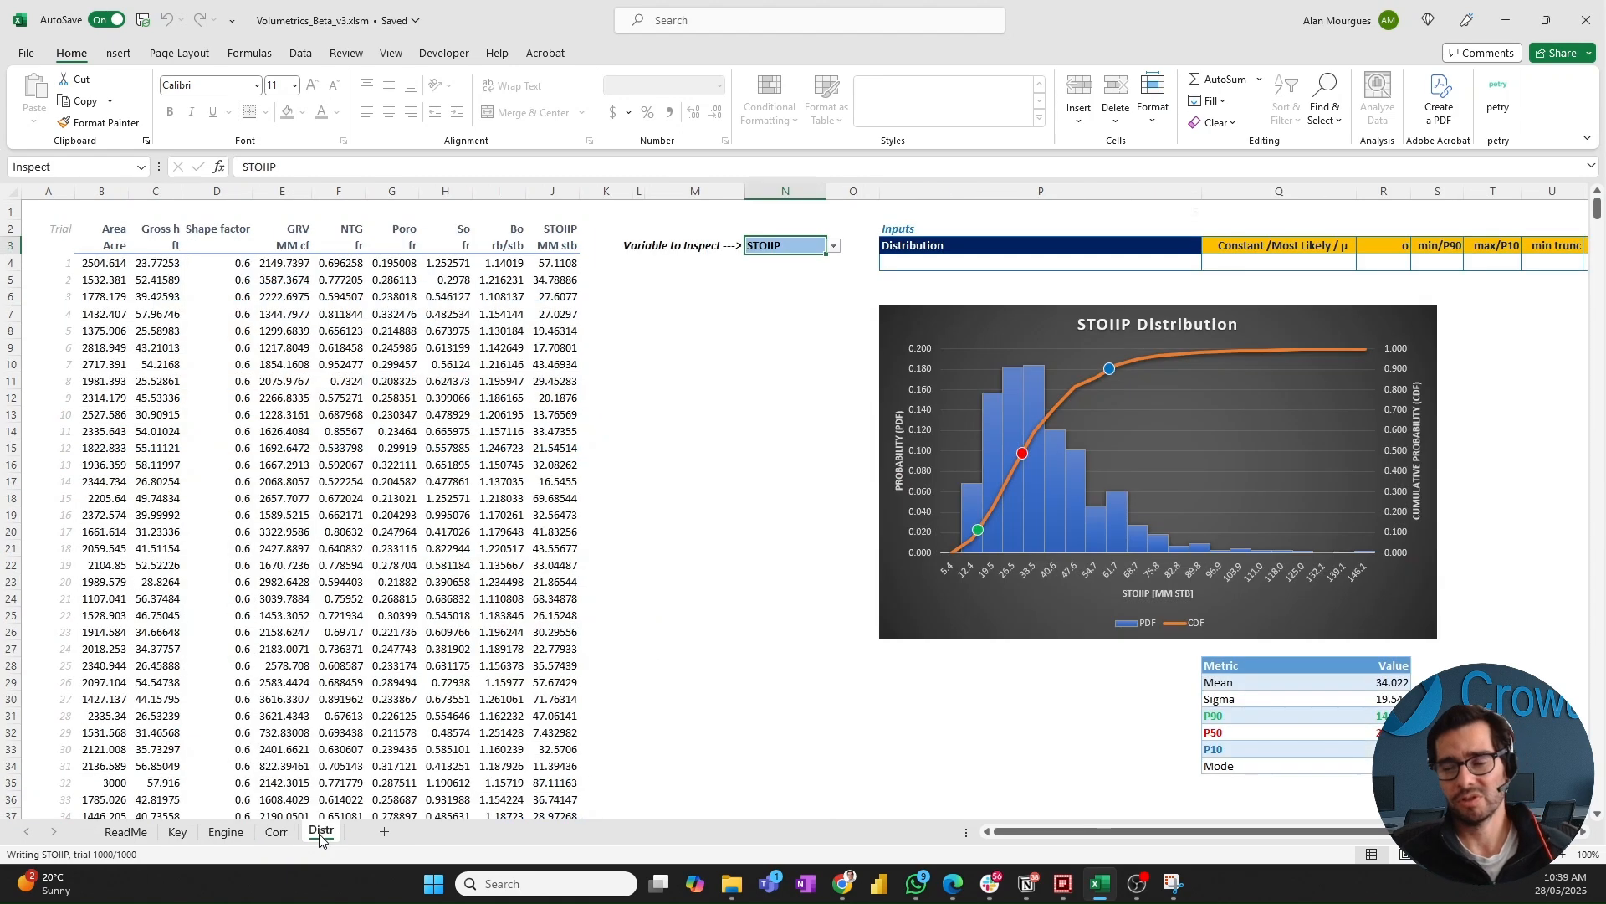
left_click(834, 246)
left_click(783, 334)
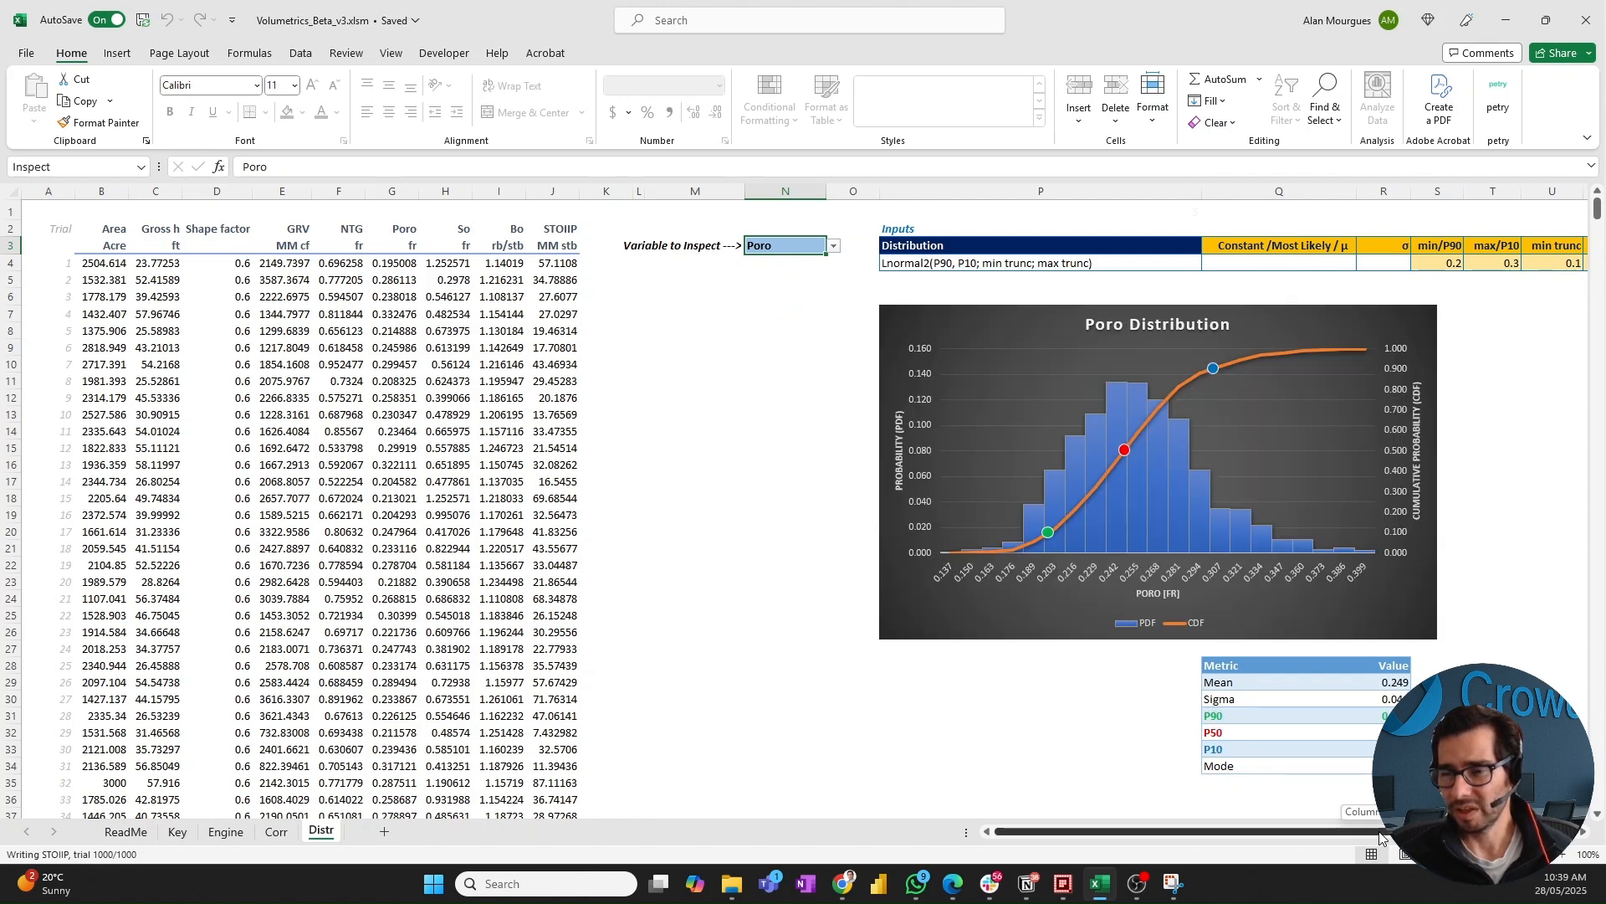
left_click_drag(1113, 831, 1192, 832)
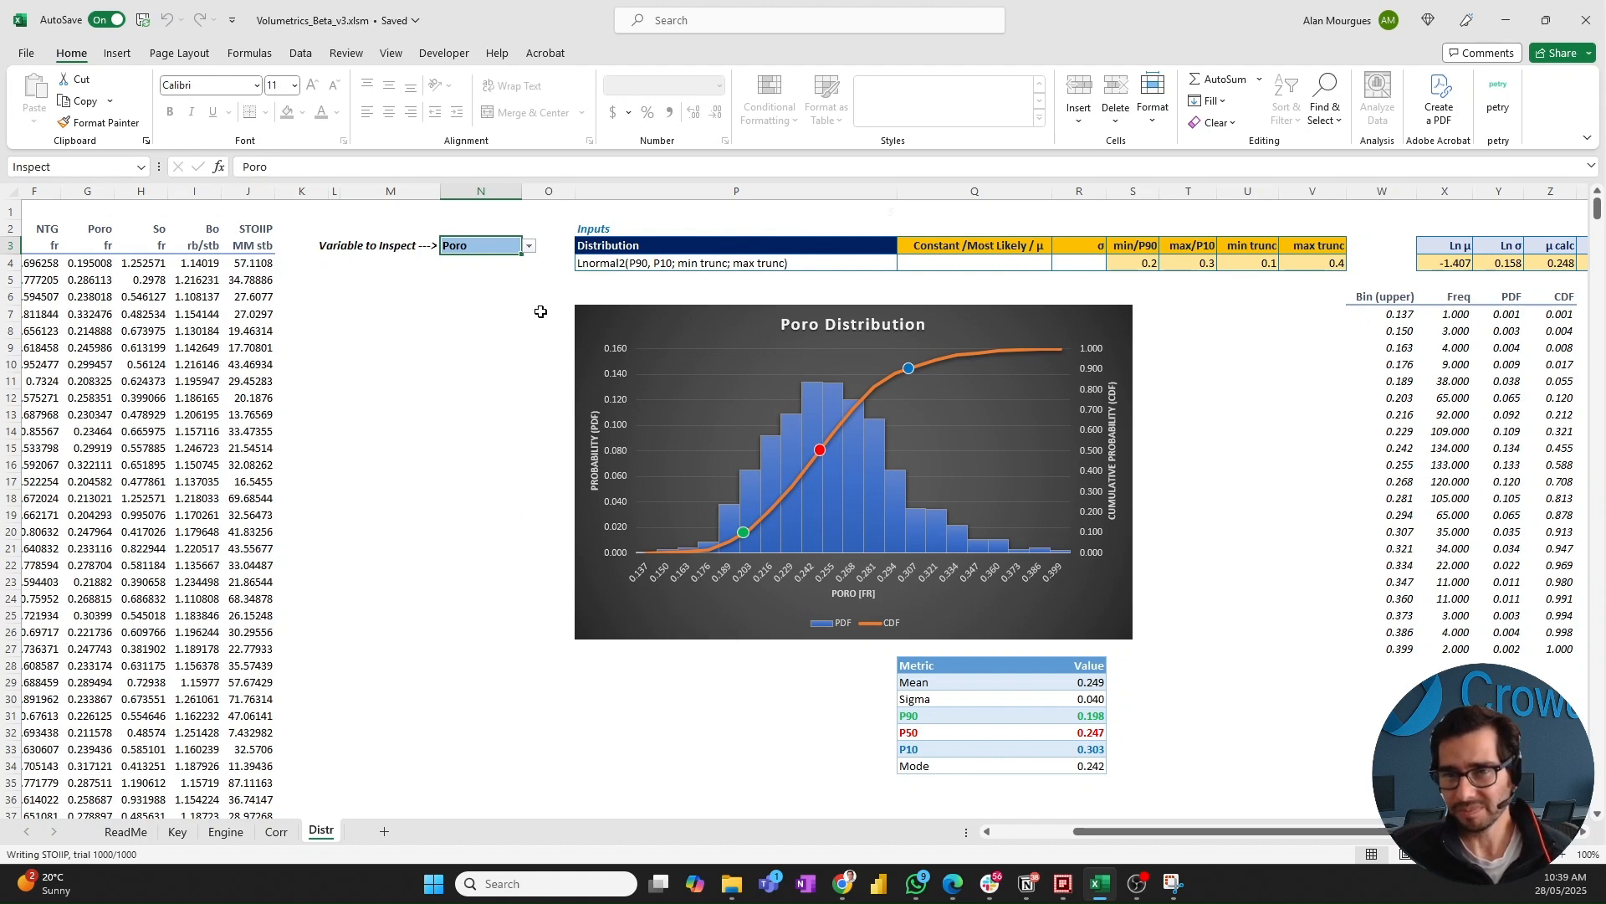
- Change the inspected variable to Bo and view its distribution chart and metrics
left_click(532, 248)
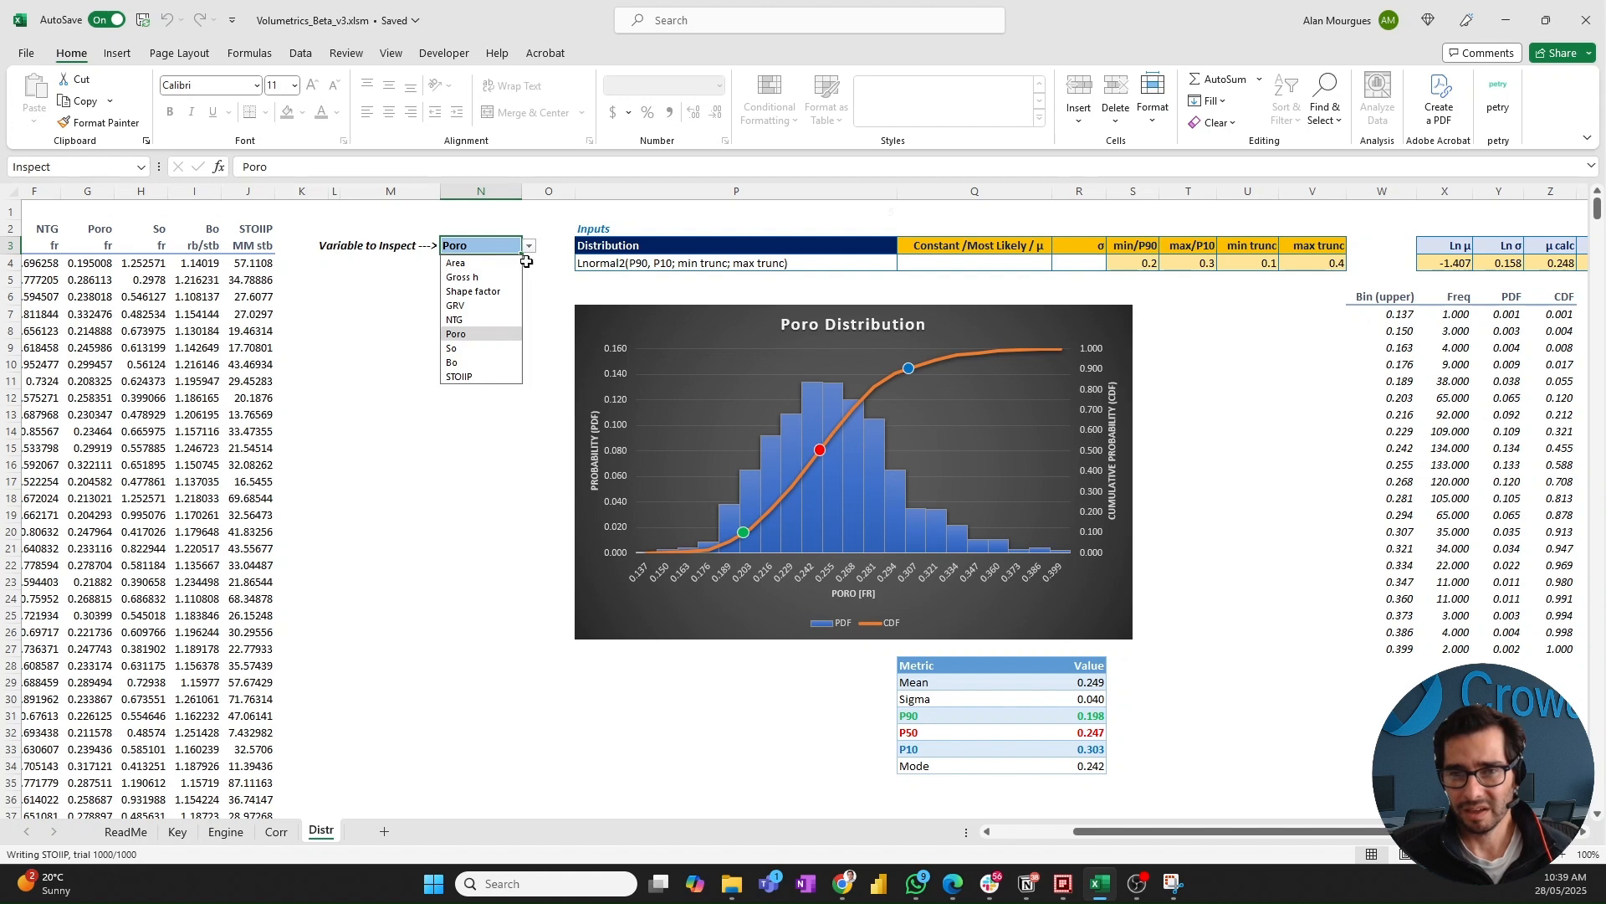
left_click(473, 358)
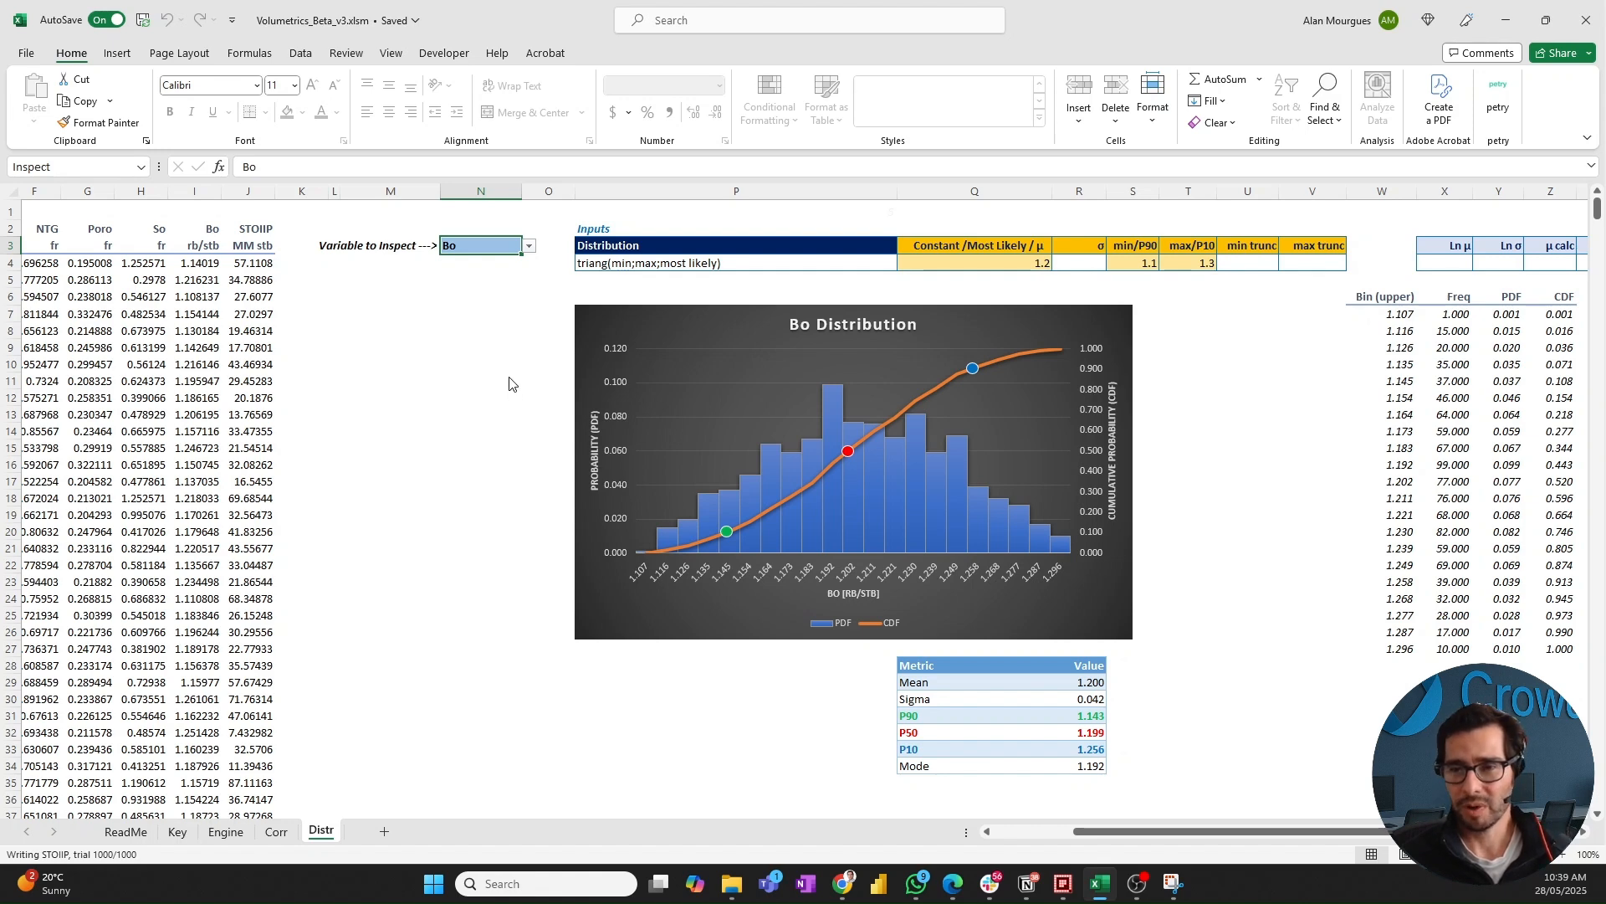
scroll(1194, 834, "left", 3)
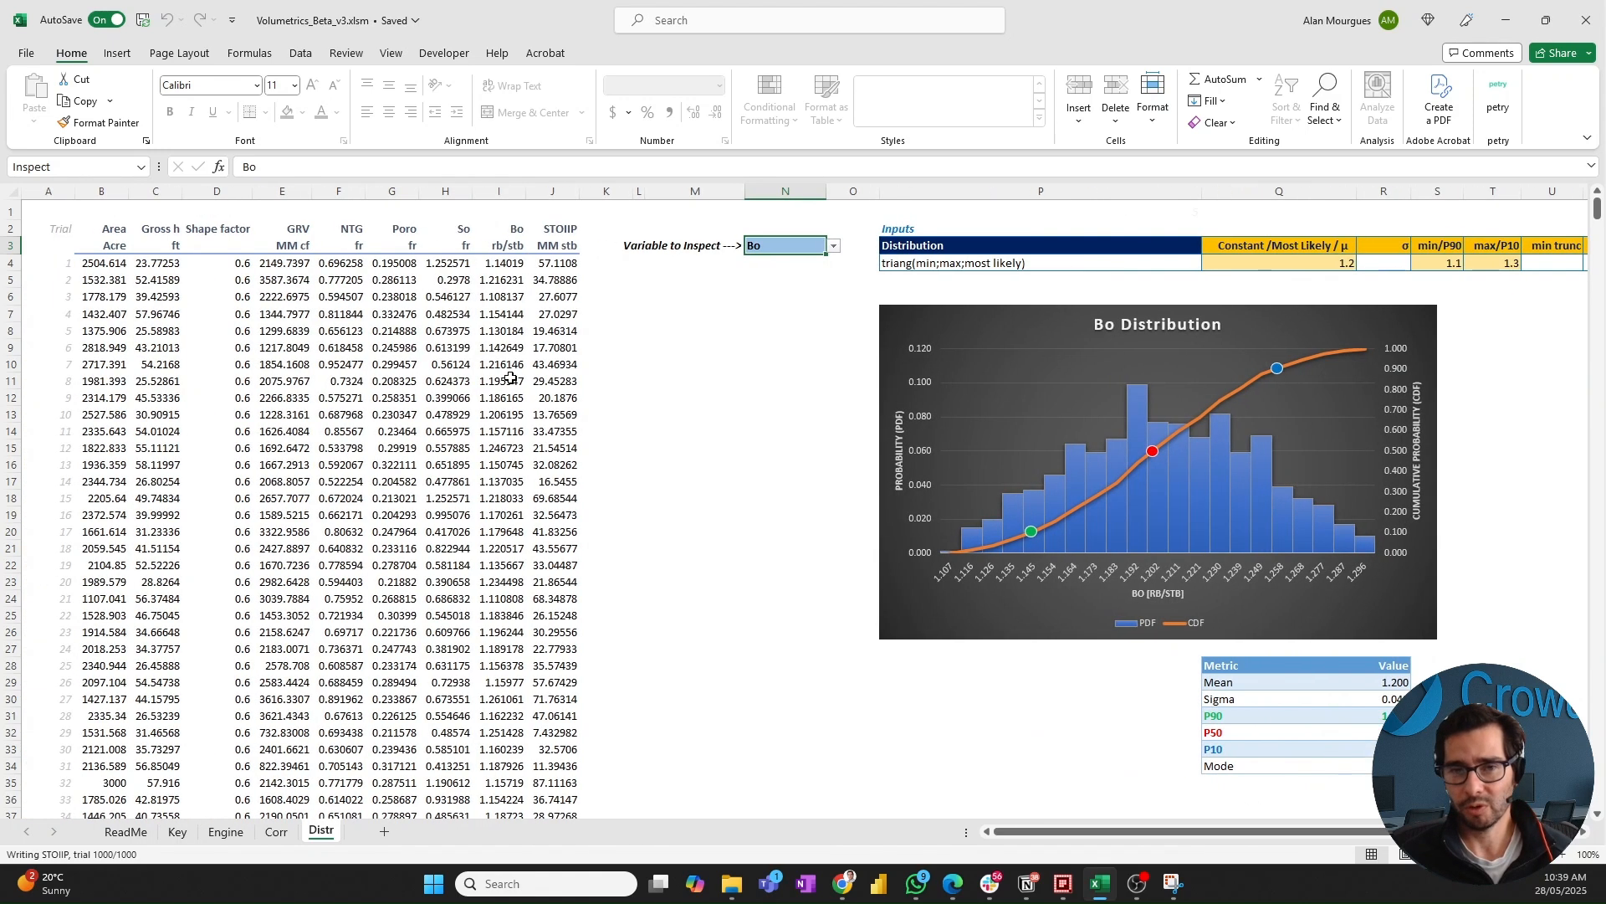
- Review the trial table down to its last row and the bin frequency table beside the Bo distribution chart
left_click(67, 419)
key("ctrl+Down")
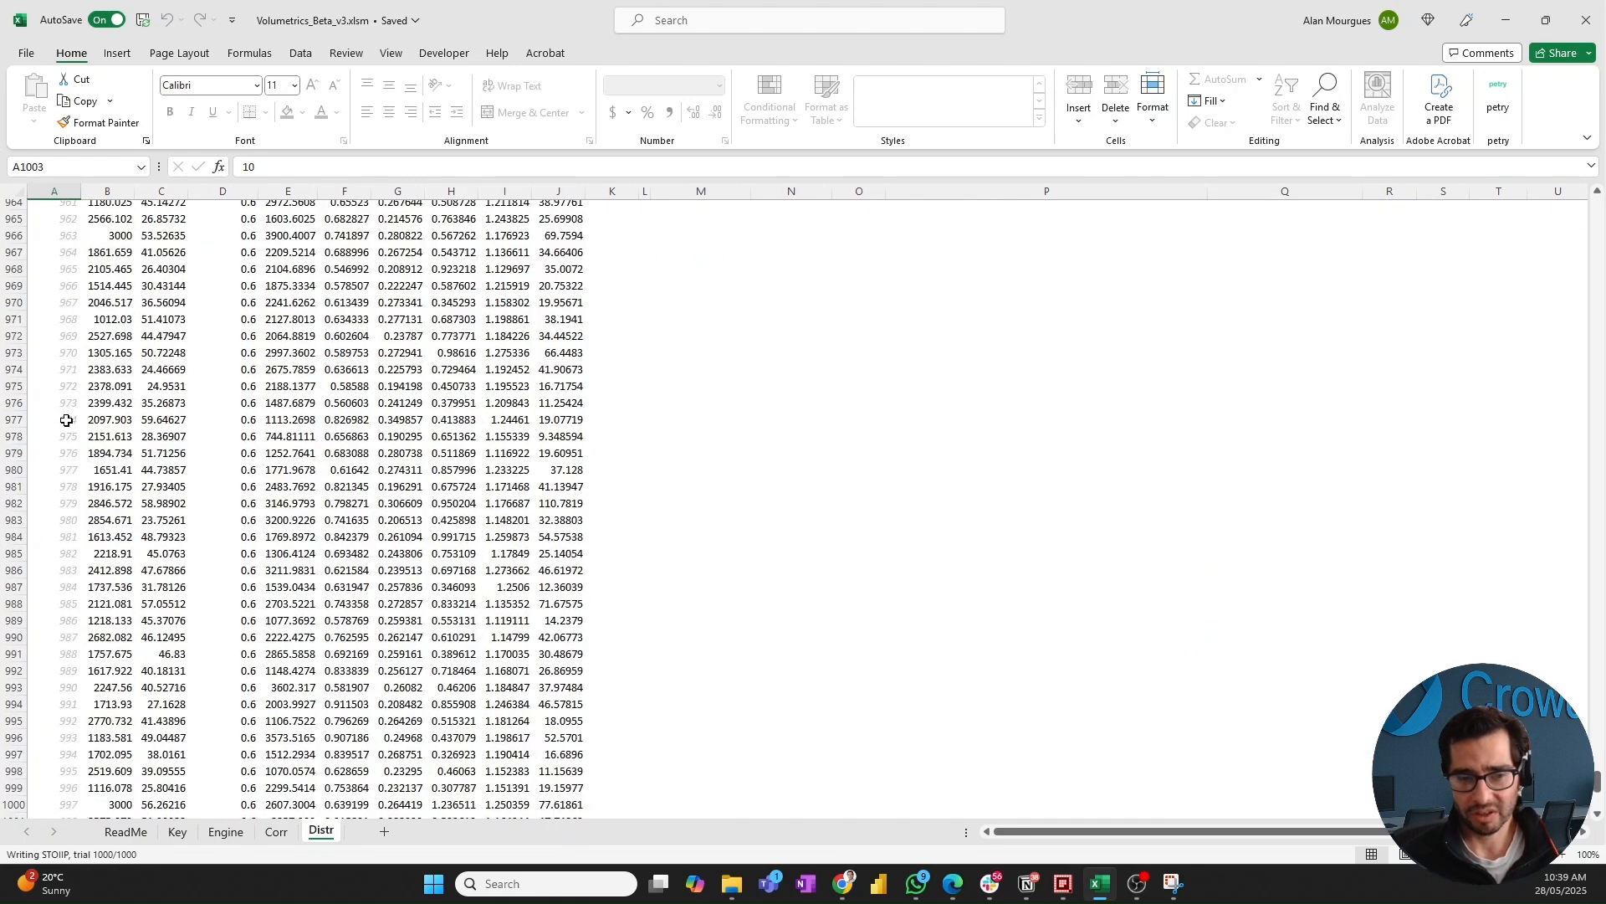
key("ctrl+Home")
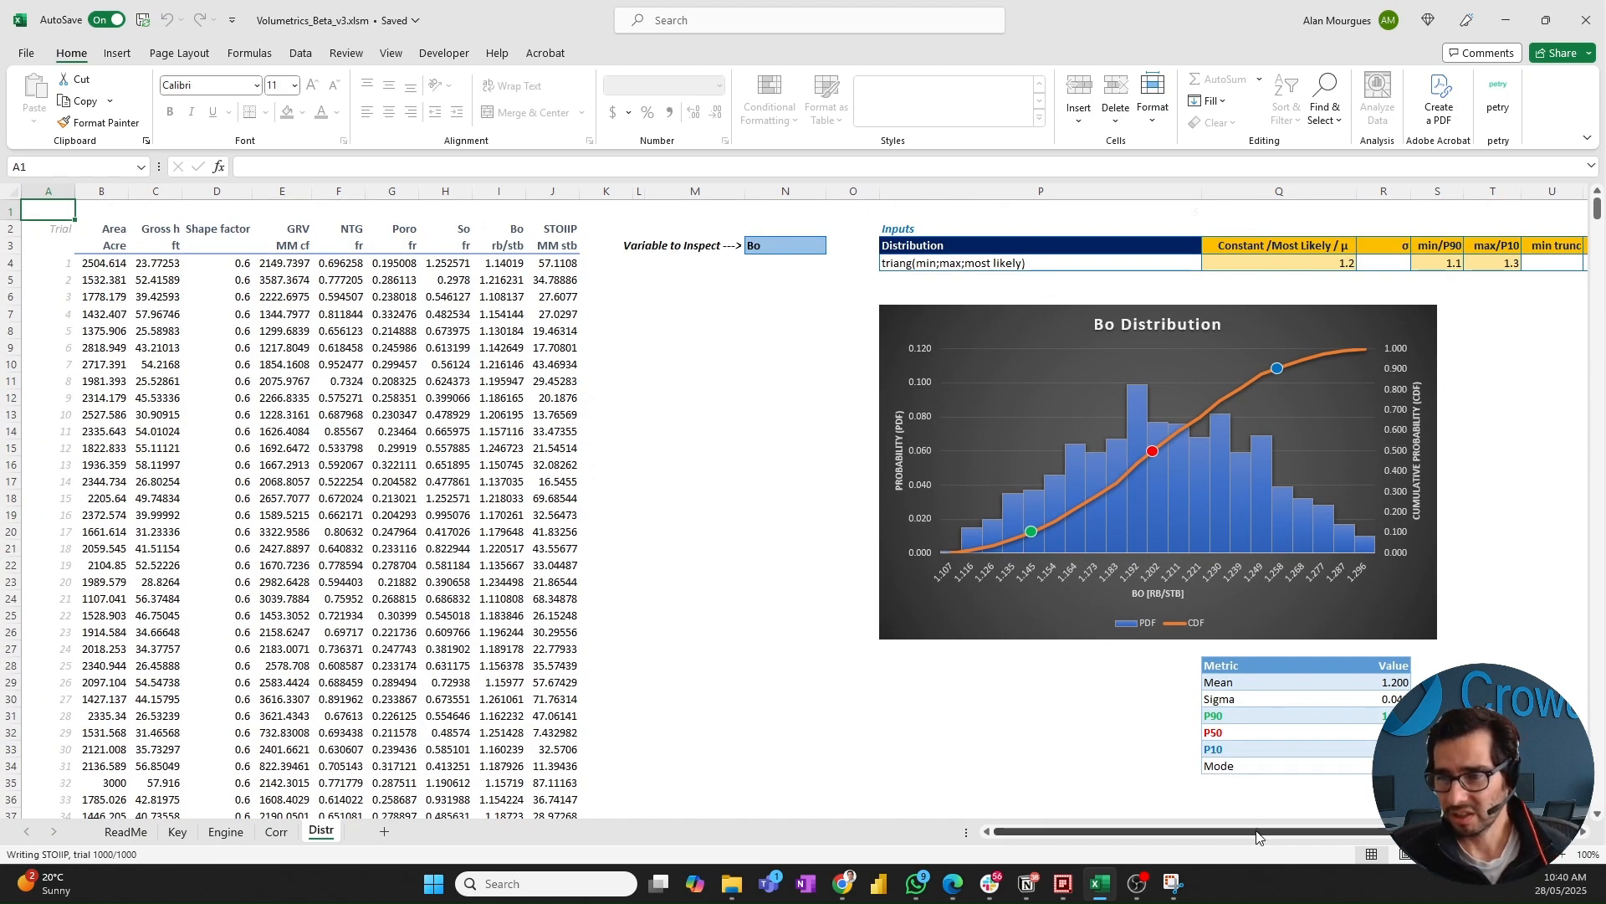
left_click_drag(1257, 832, 1365, 838)
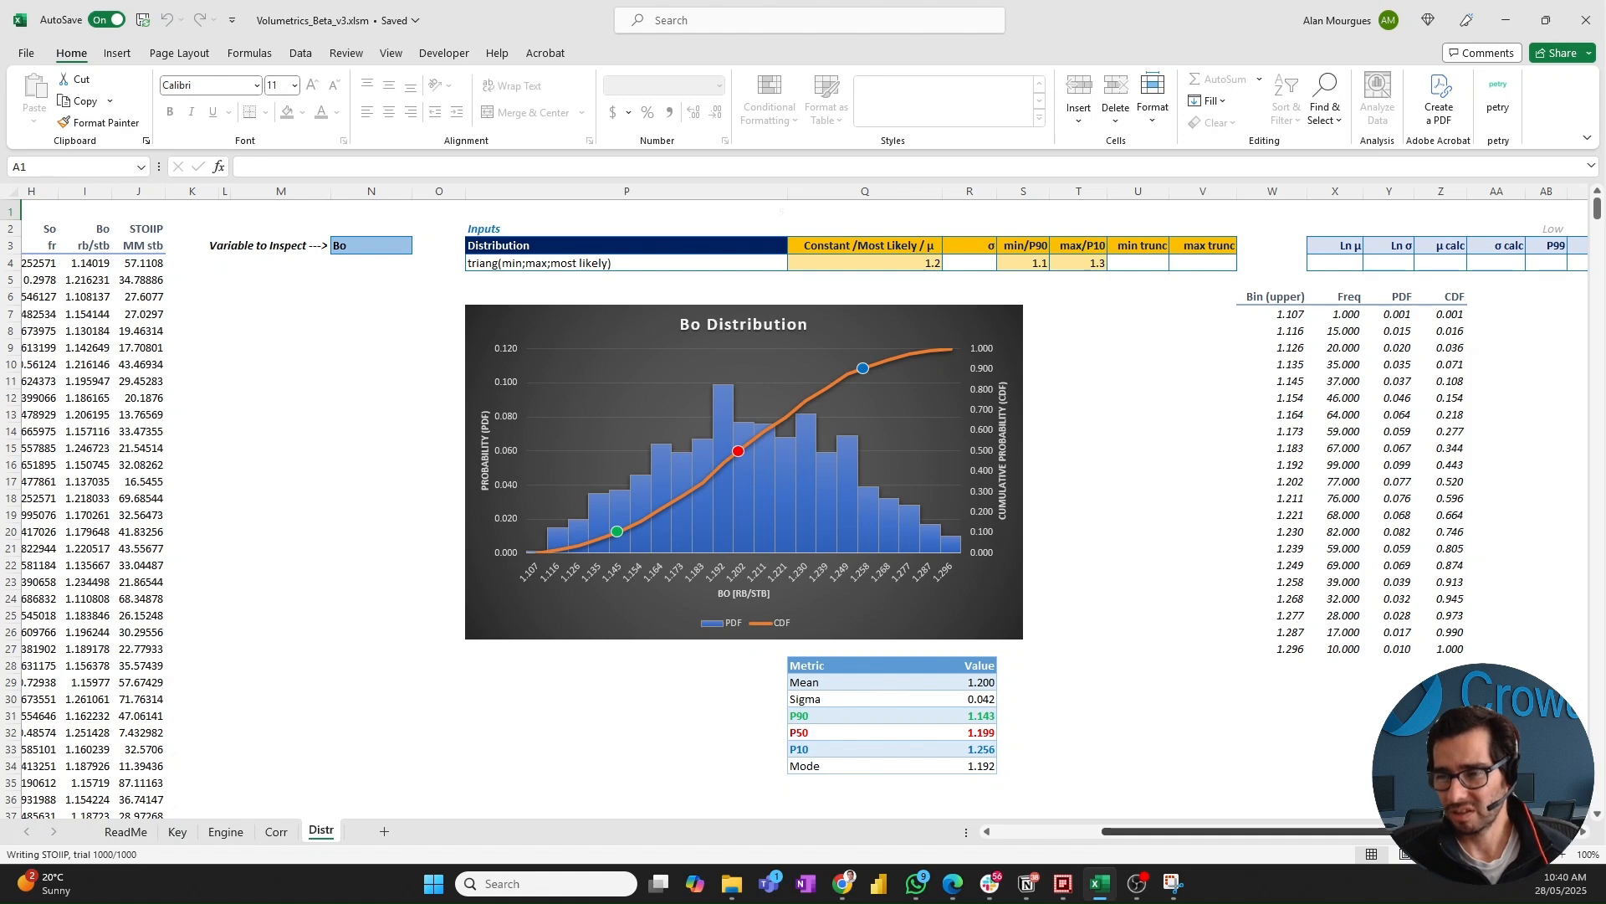
scroll(1220, 374, "right", 4)
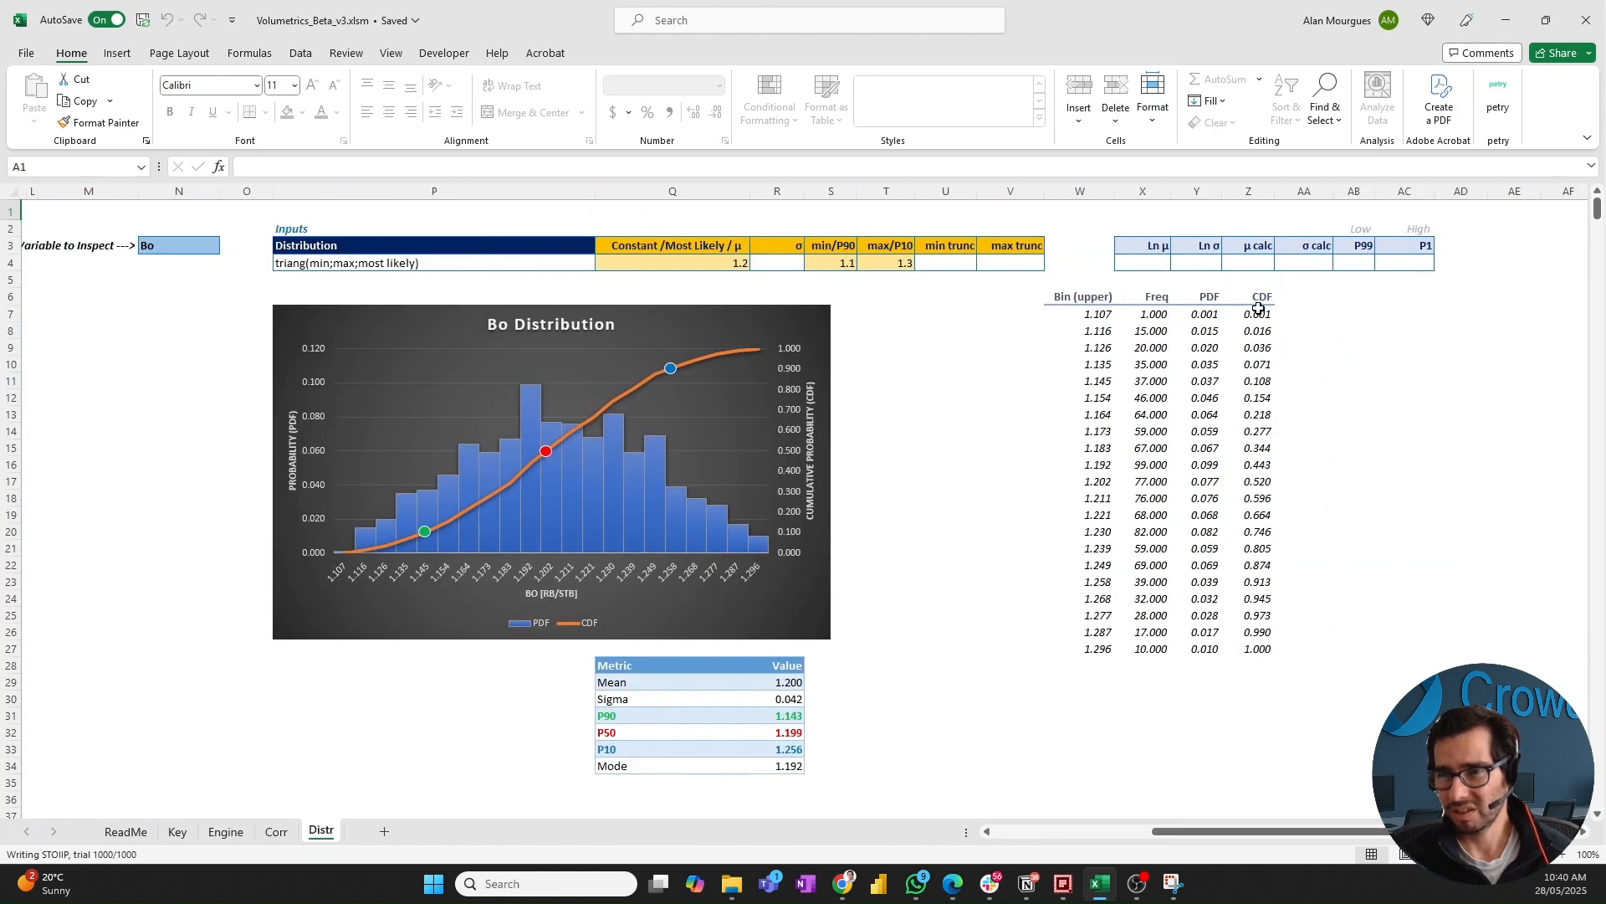